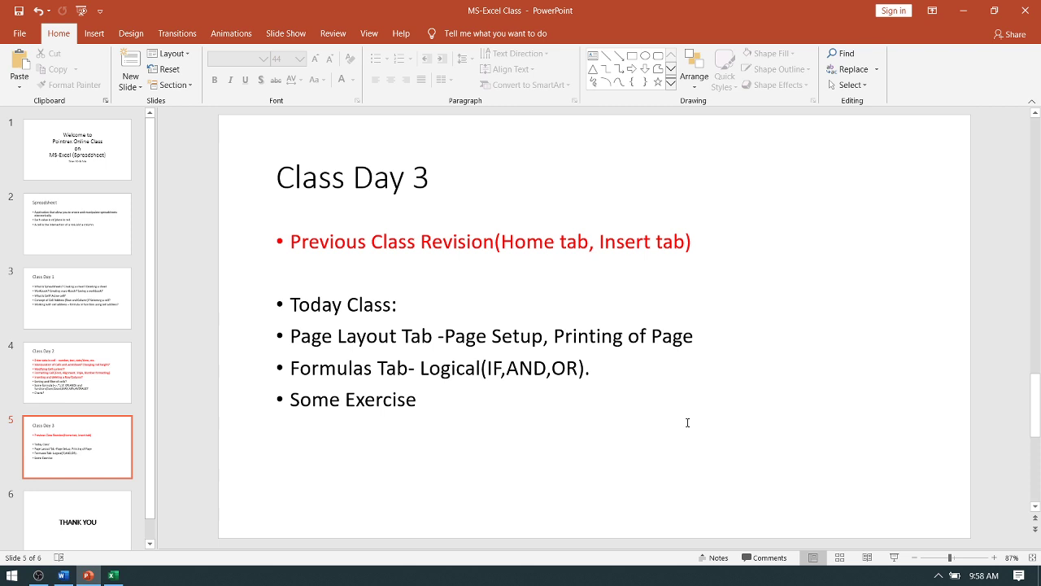
# Leave the bullet text box and bring up the Class Day 1 slide (slide 3)
pyautogui.click(687, 422)
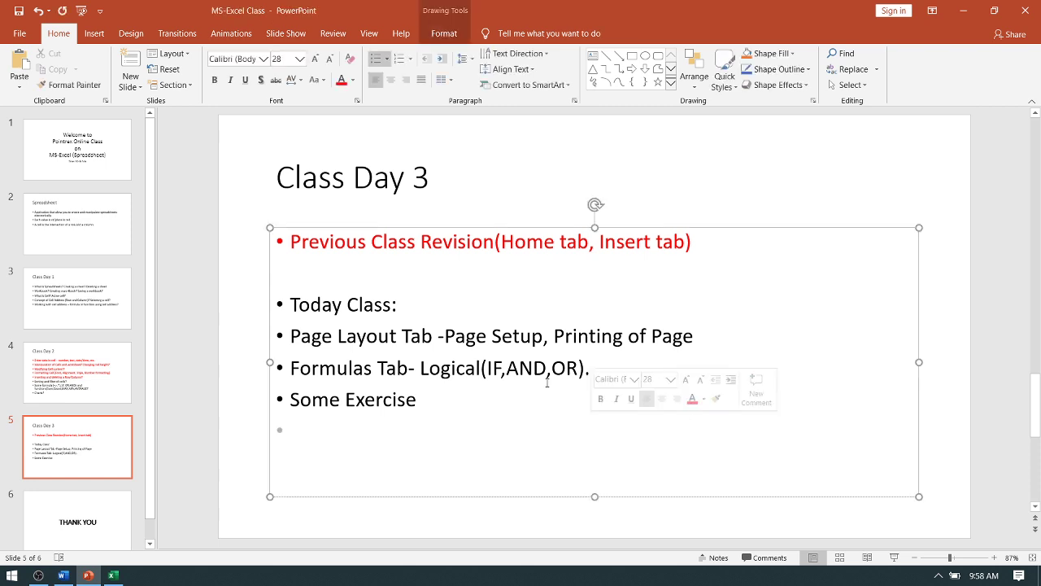
pyautogui.press('Escape')
pyautogui.press('Escape')
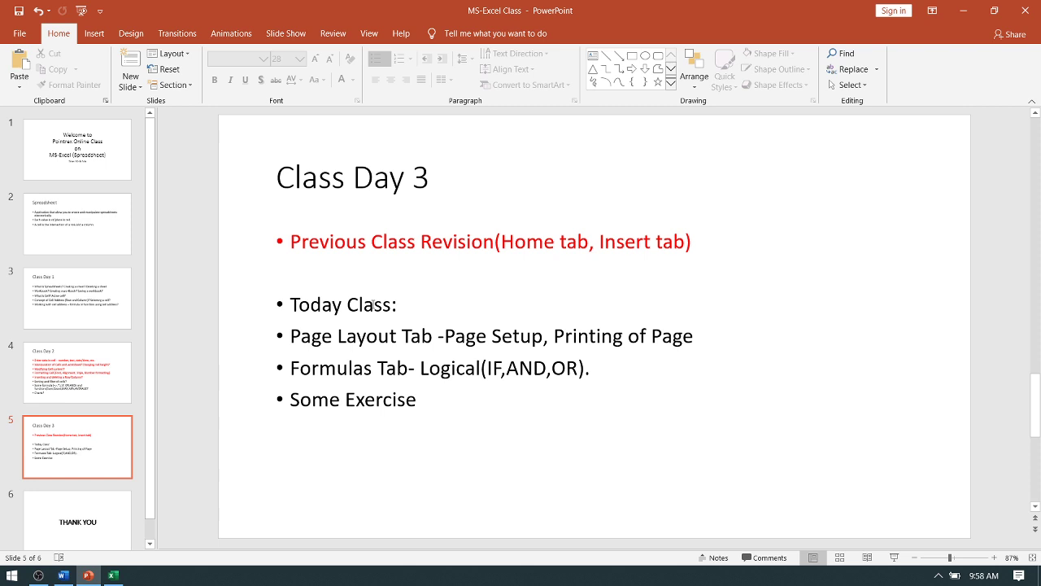
pyautogui.click(100, 277)
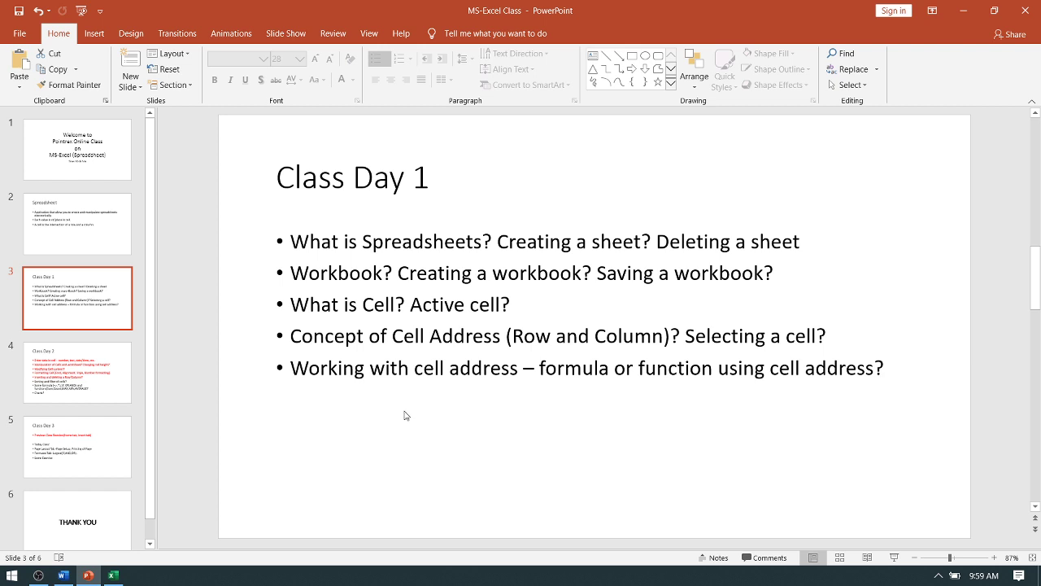
# Look over the Class Day 2 and Class Day 3 slides, then switch to the Excel workbook
pyautogui.scroll(-1, 641, 262)
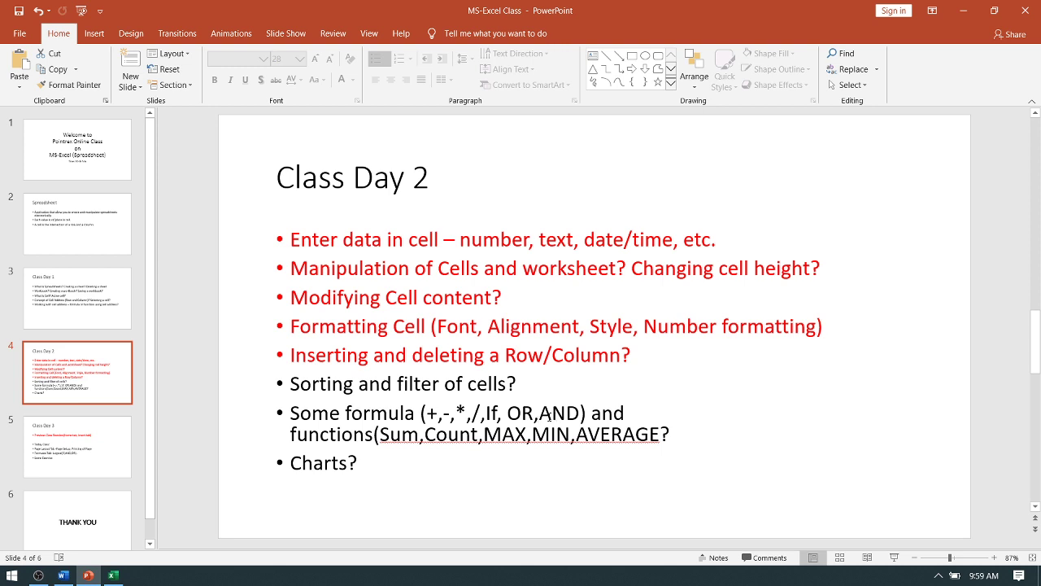
pyautogui.click(374, 433)
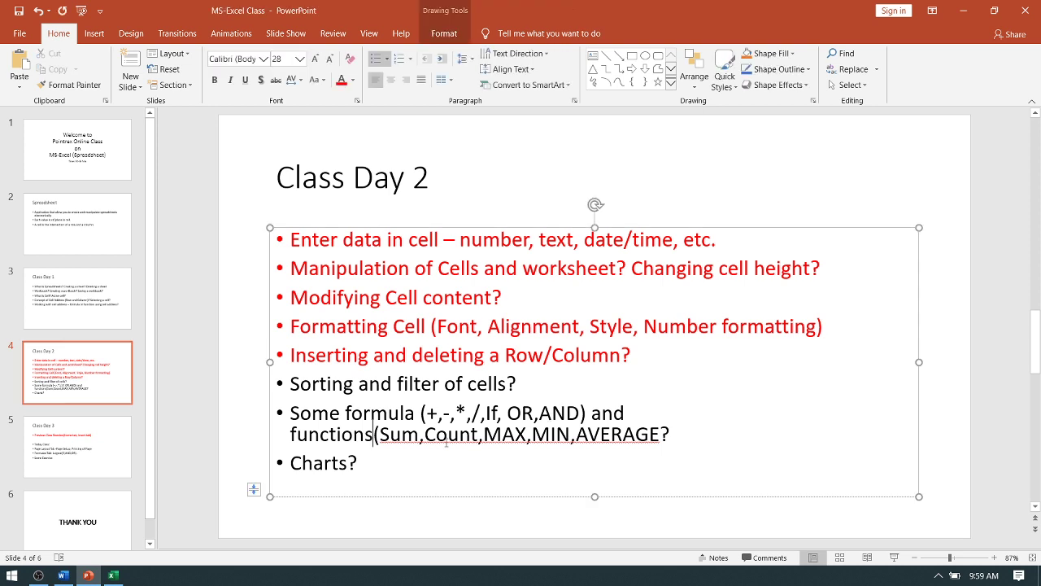
pyautogui.press('Down')
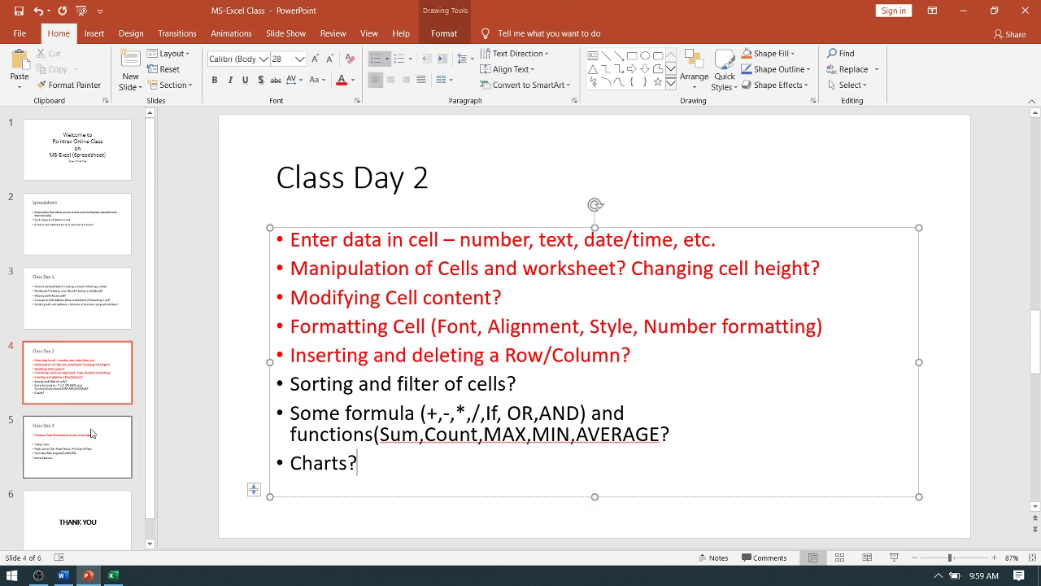
pyautogui.click(92, 434)
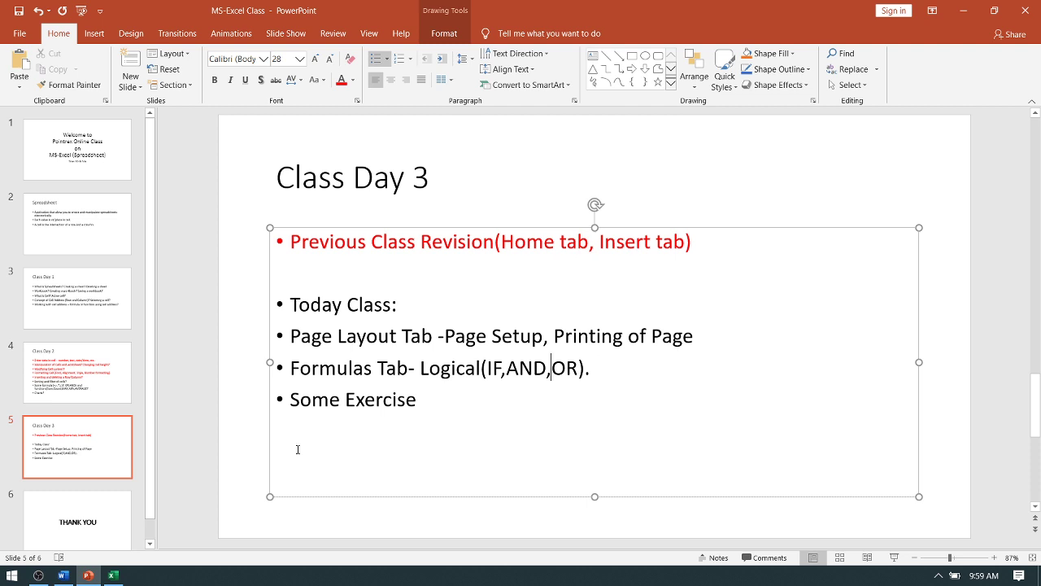
pyautogui.hotkey('alt', 'Tab')
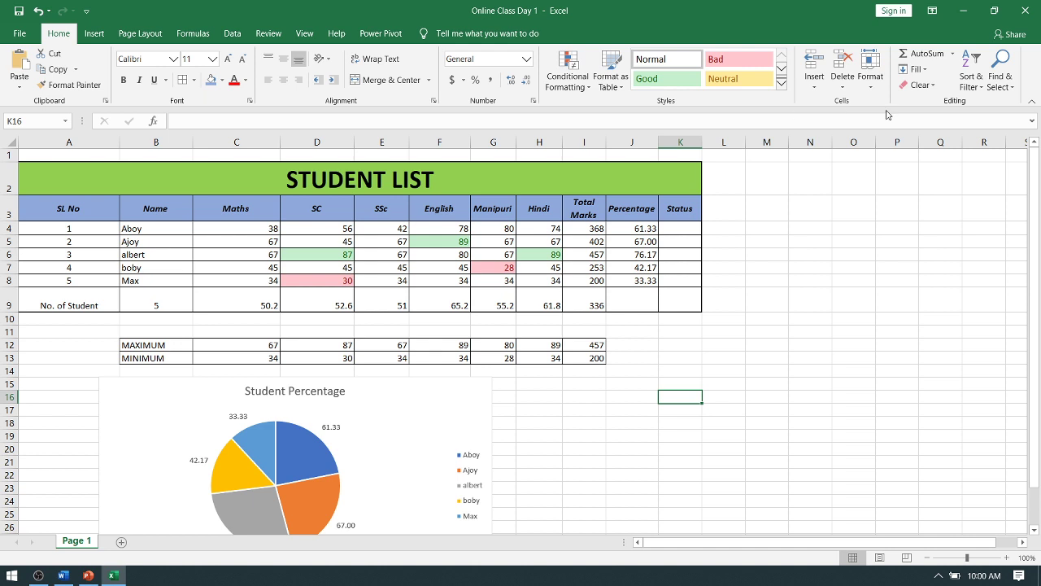
# Look through the Insert and Page Layout ribbons, then run Error Checking on the whole sheet
pyautogui.click(94, 33)
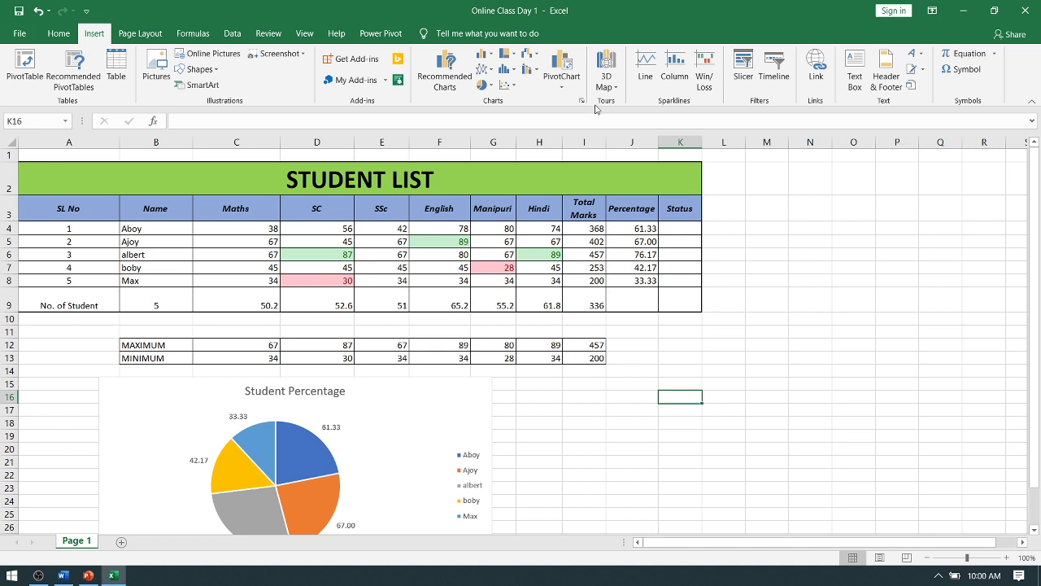
pyautogui.click(130, 33)
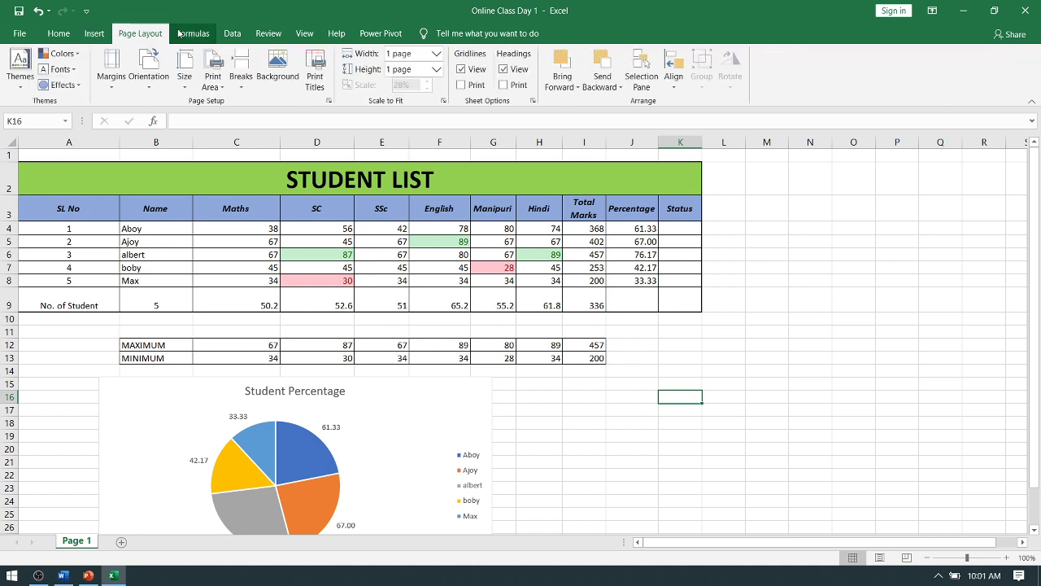
pyautogui.click(181, 34)
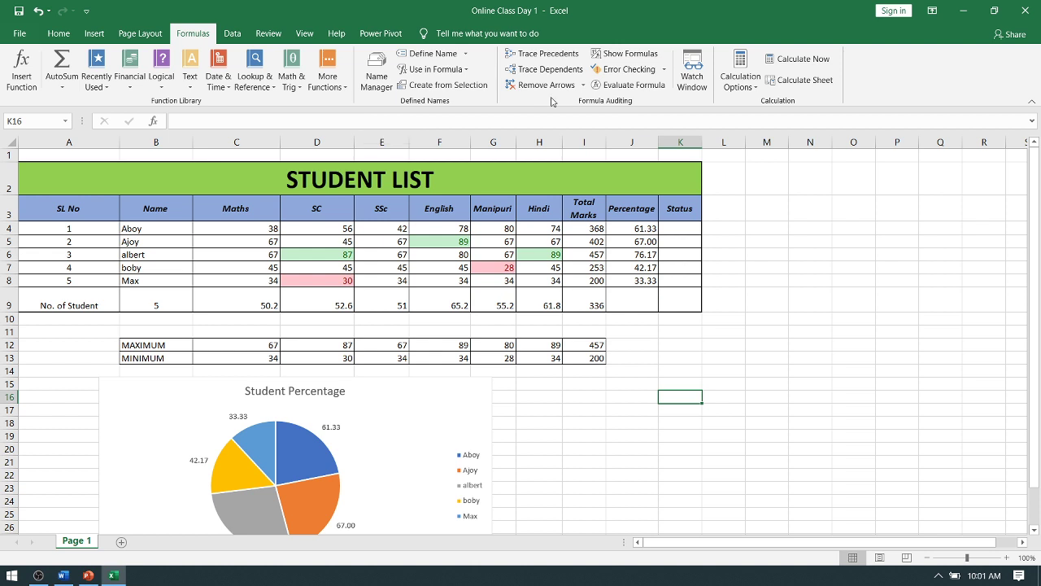
pyautogui.click(606, 71)
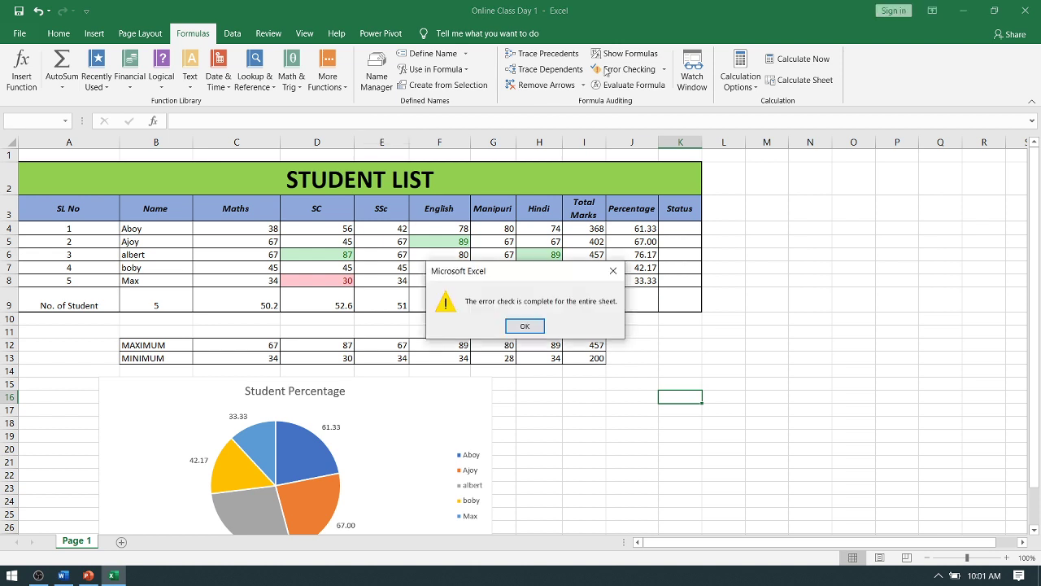
pyautogui.press('Return')
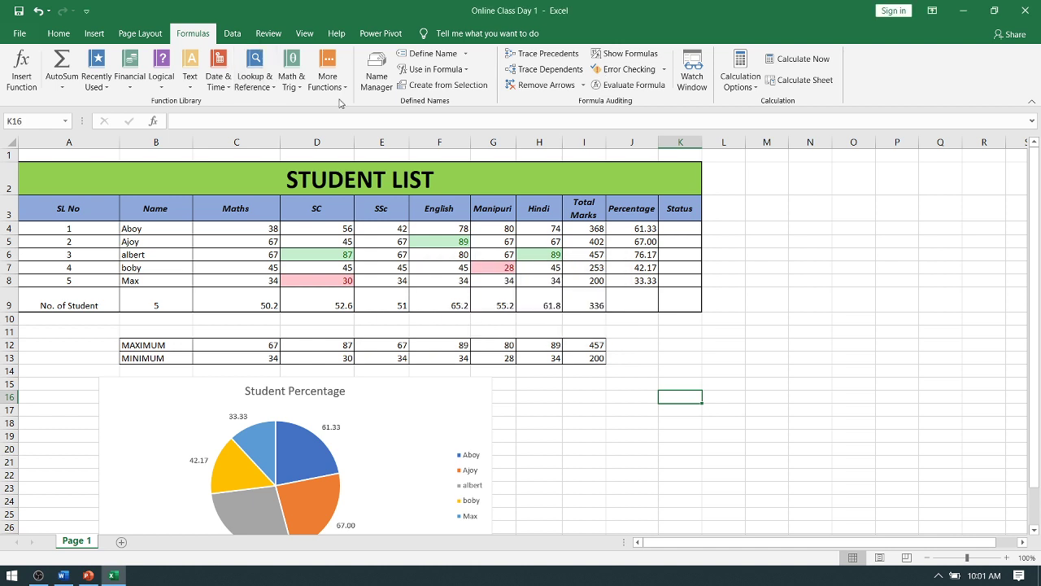
# Browse the Logical and Lookup & Reference function lists, ending back on Page Layout
pyautogui.click(163, 80)
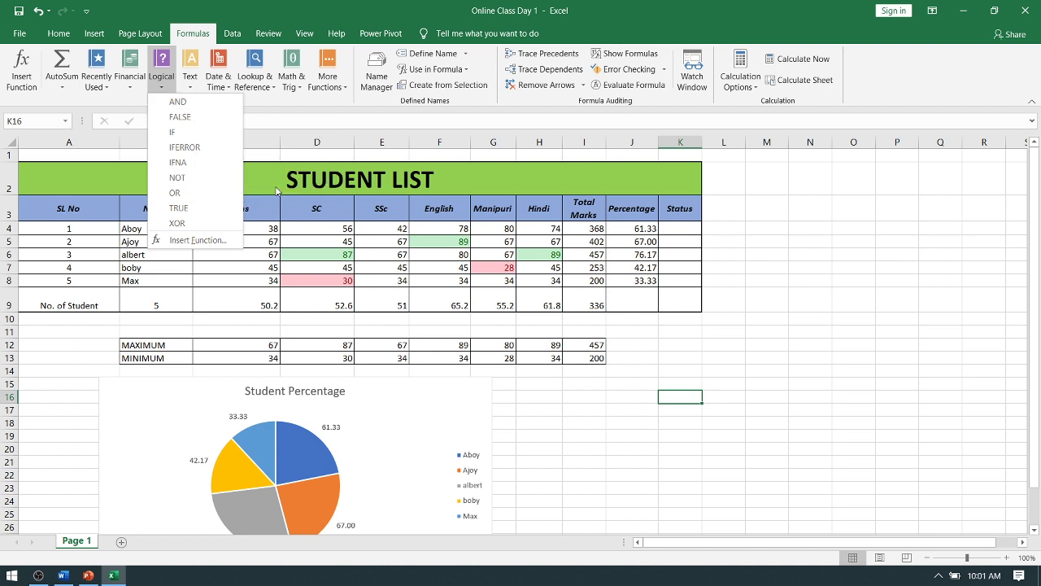
pyautogui.click(264, 90)
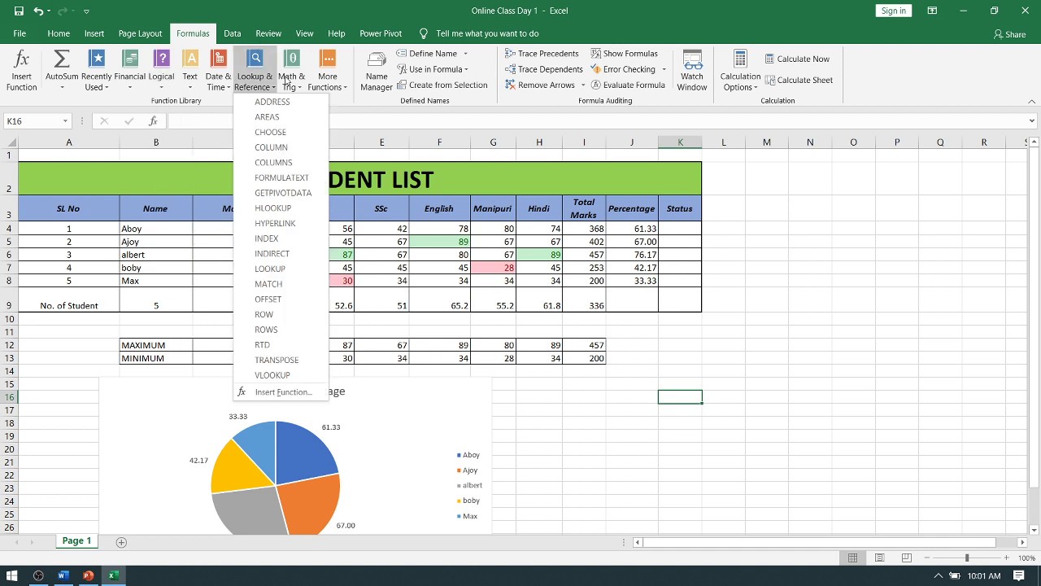
pyautogui.click(382, 70)
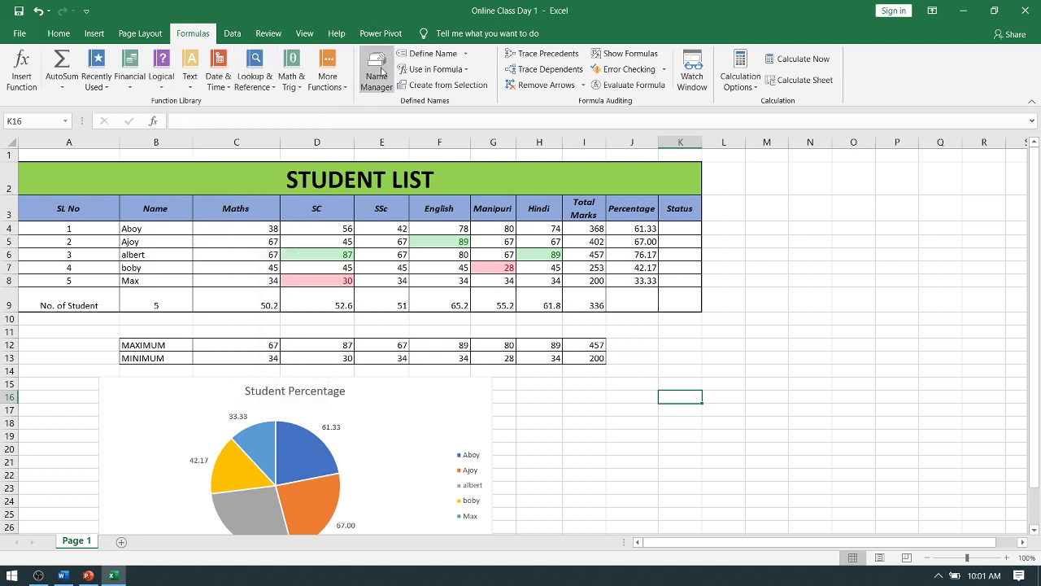
pyautogui.click(142, 34)
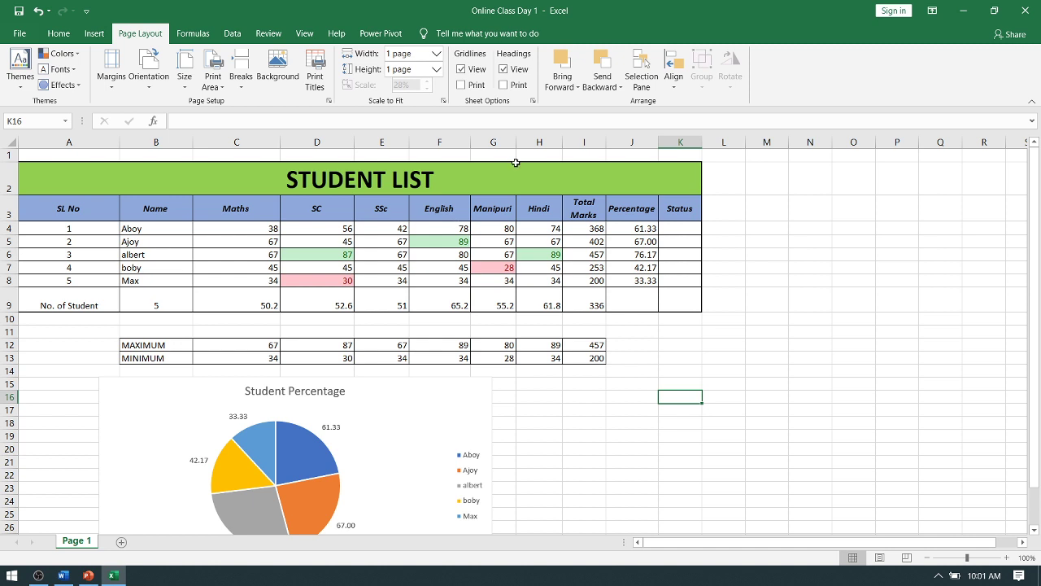
# Enter 'hjhgjghj' in N5 and 'jhhghj' in Q6, then commit
pyautogui.click(810, 240)
pyautogui.write('h')
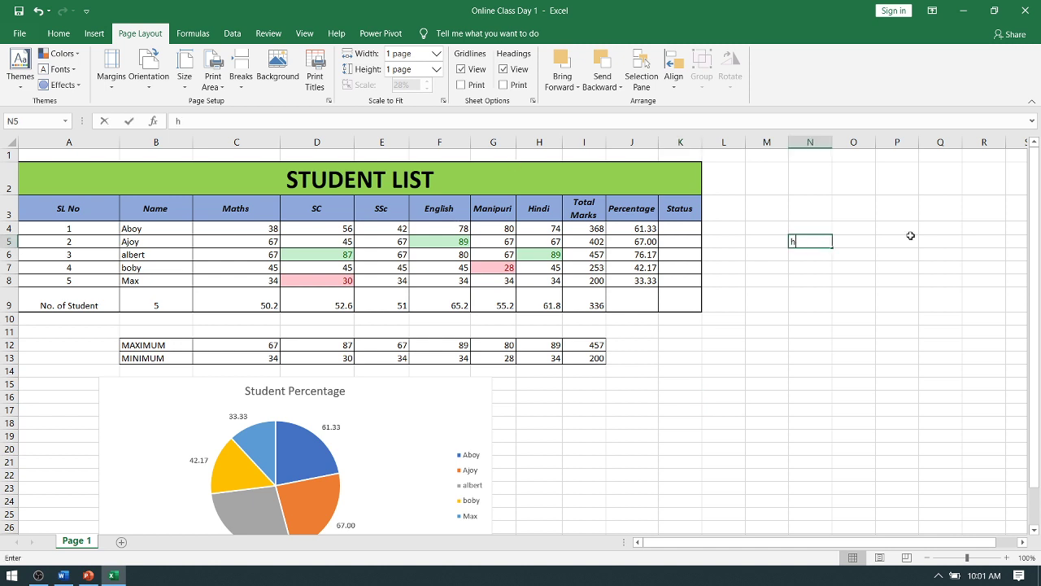
pyautogui.write('jhgjghj')
pyautogui.click(939, 254)
pyautogui.write('jhhghj')
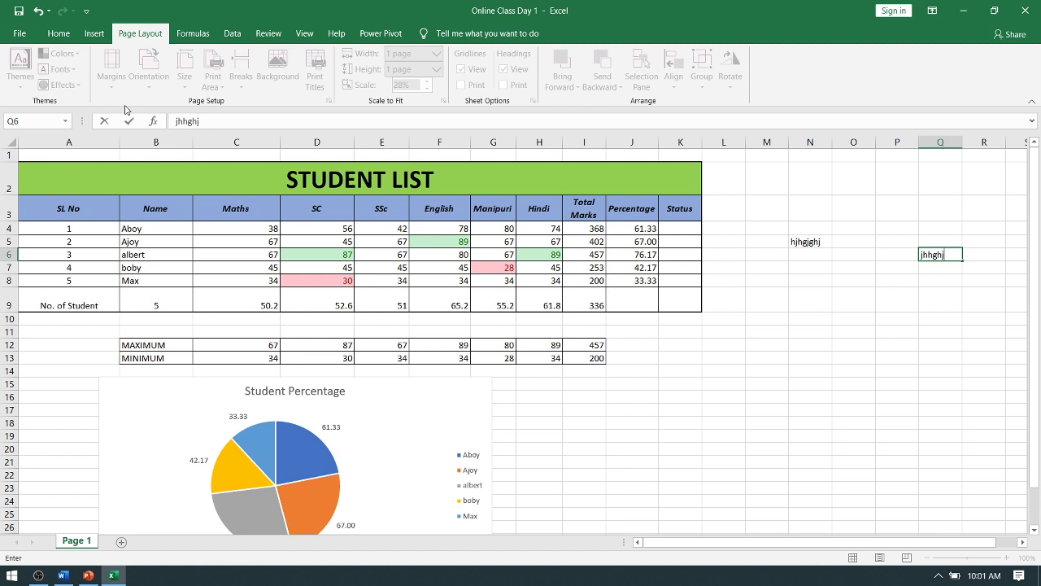
pyautogui.click(759, 305)
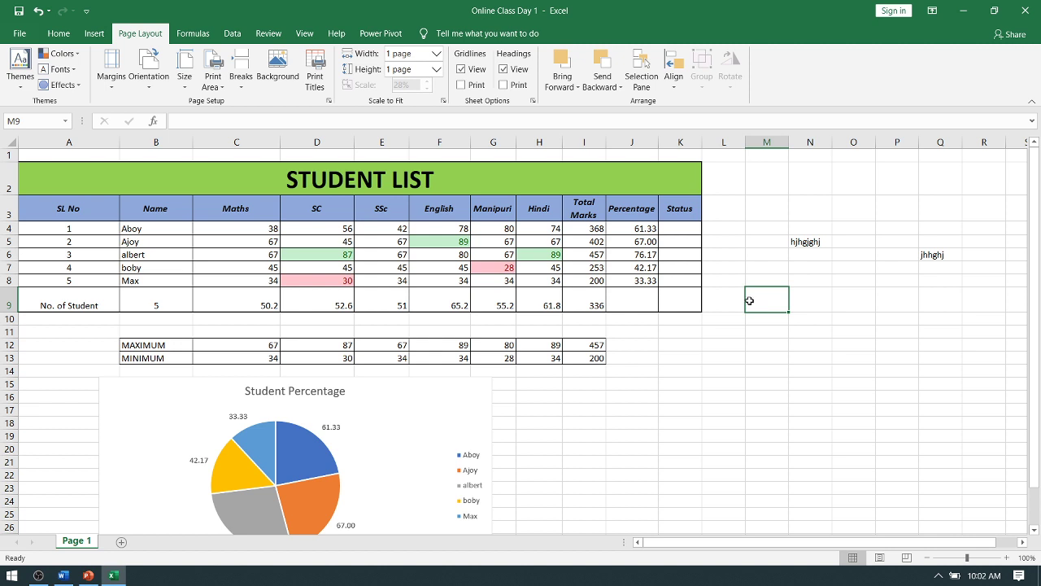
# Preview the sheet's printout, then return to the worksheet
pyautogui.hotkey('ctrl', 'p')
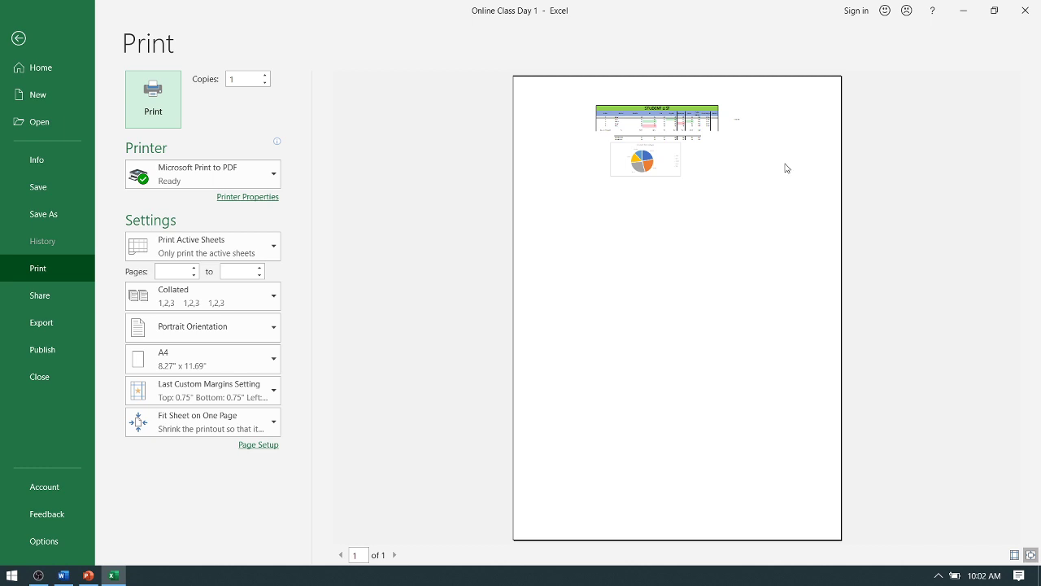
pyautogui.click(950, 485)
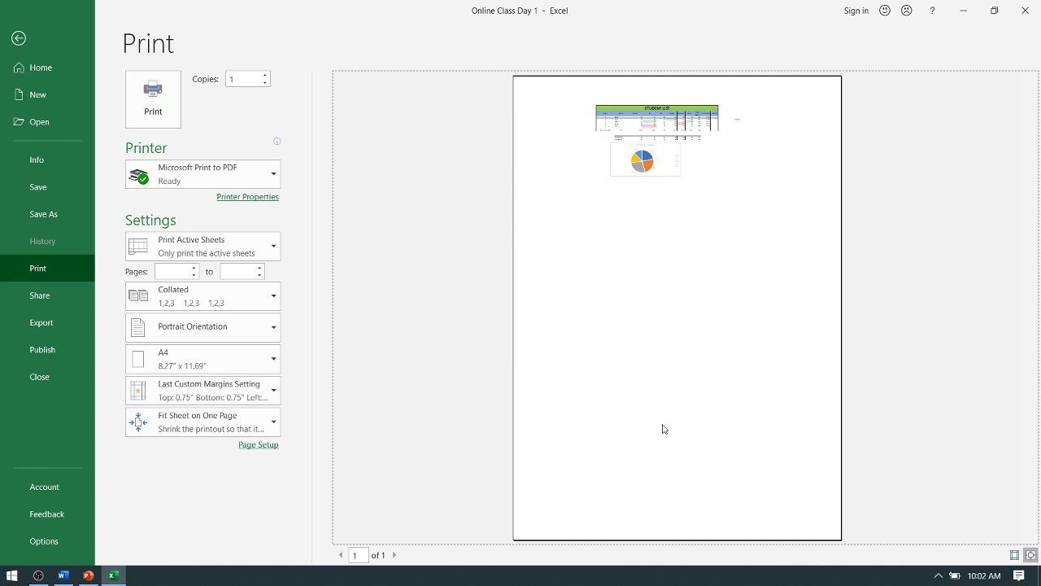
pyautogui.press('Escape')
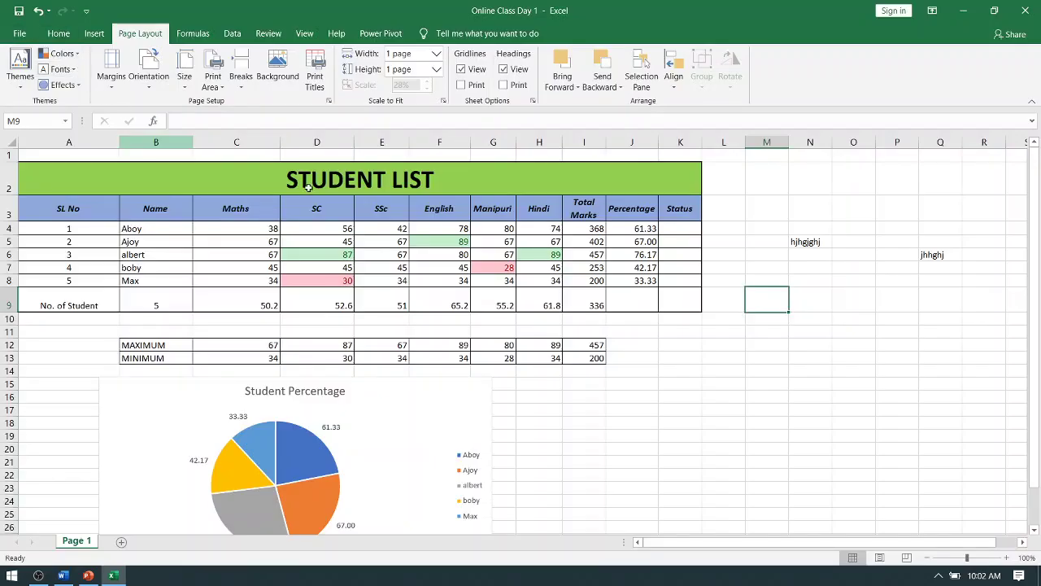
pyautogui.click(881, 298)
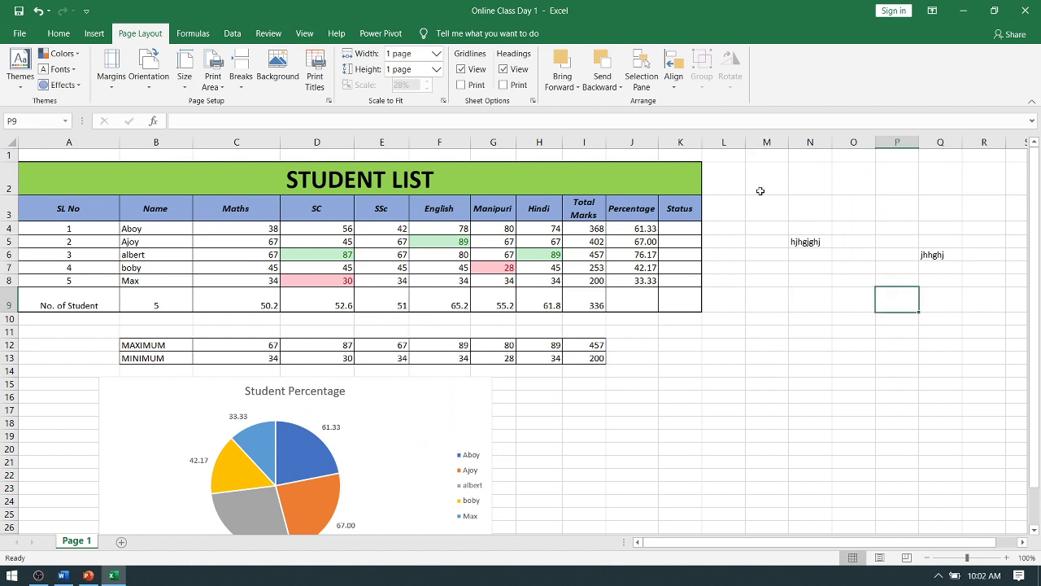
# Enter 'kjhkjhk' in M2, 'jkjhk' in O2 and 'jkhjk' in Q2, then preview the print again
pyautogui.click(759, 191)
pyautogui.write('kjhkjhk')
pyautogui.click(858, 187)
pyautogui.write('jk')
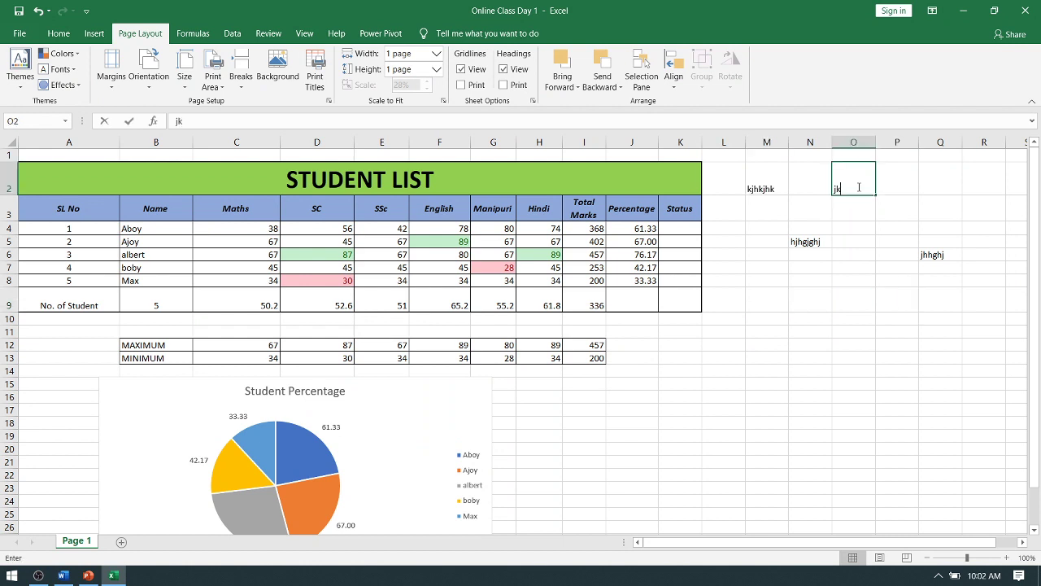
pyautogui.write('jhk')
pyautogui.click(935, 188)
pyautogui.write('jkhjk')
pyautogui.click(933, 244)
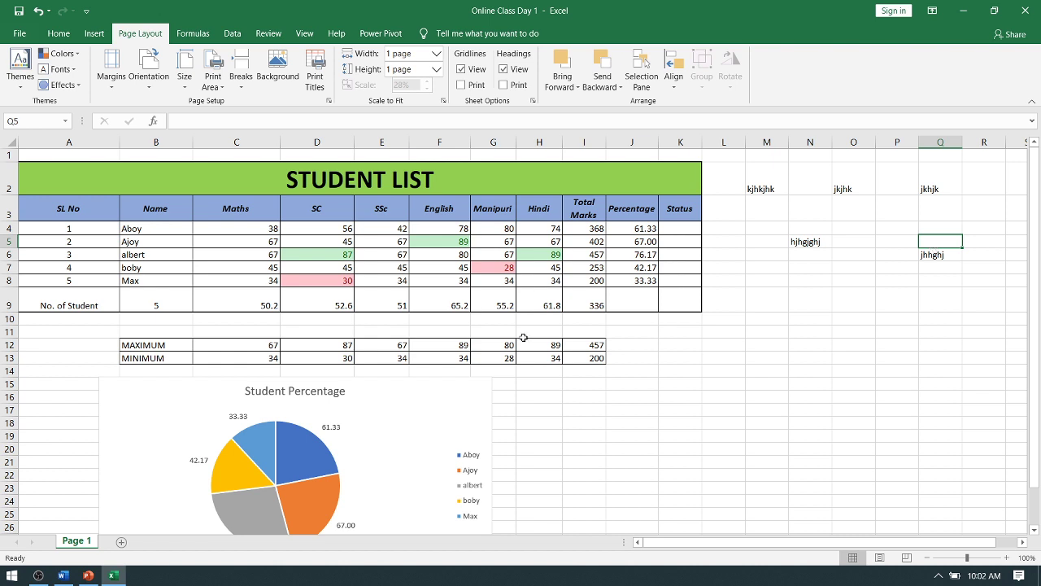
pyautogui.hotkey('ctrl', 'p')
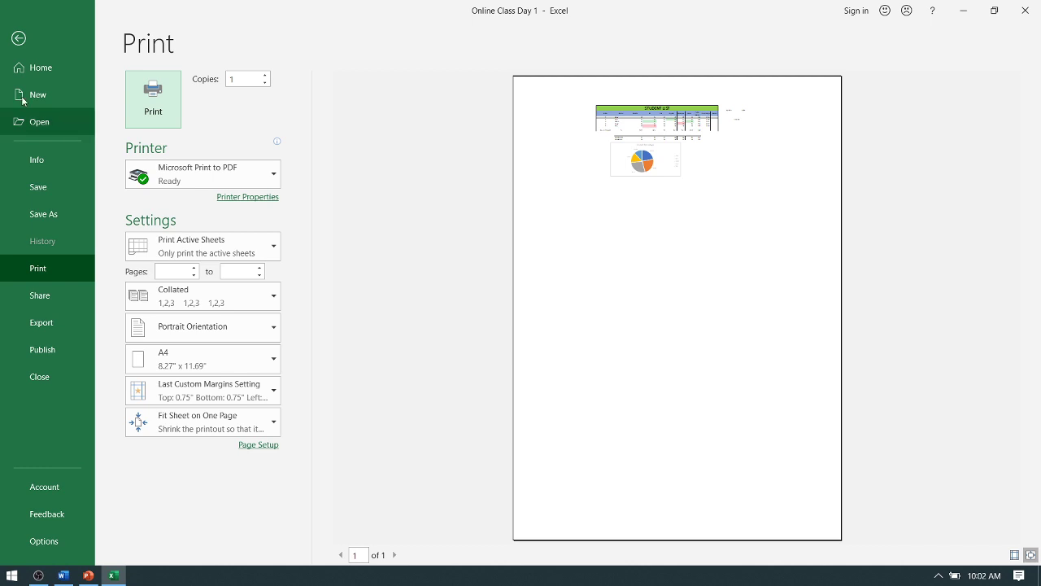
pyautogui.press('Escape')
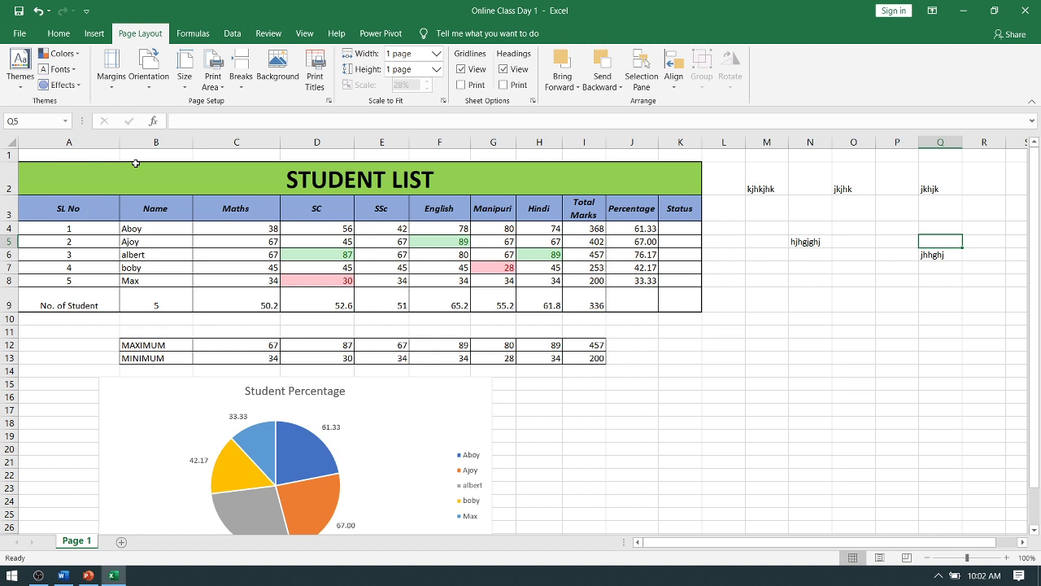
# Select A2:N10 and view the Print Area options without applying one
pyautogui.click(767, 228)
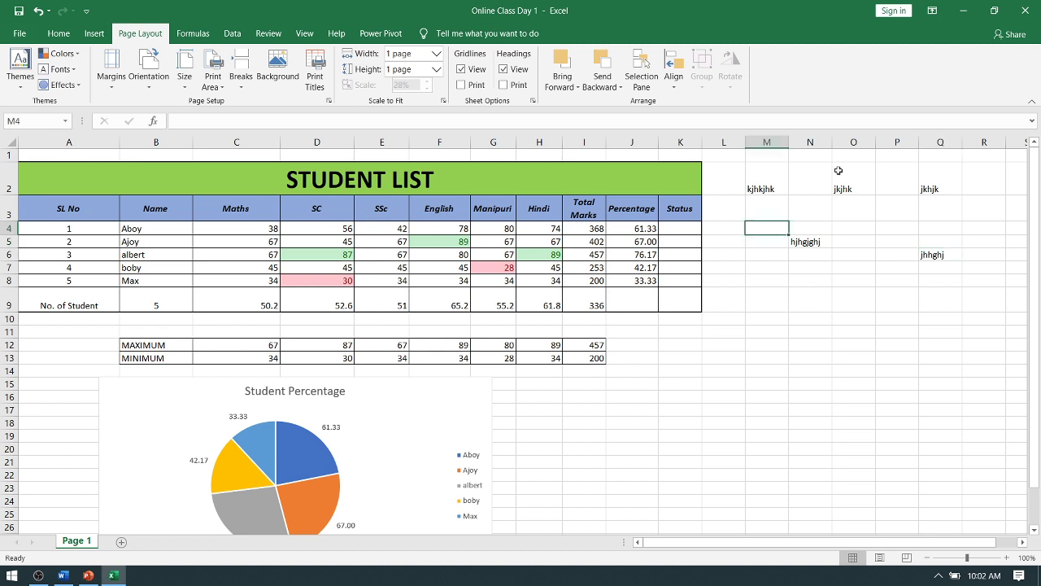
pyautogui.moveTo(828, 172); pyautogui.dragTo(560, 310)
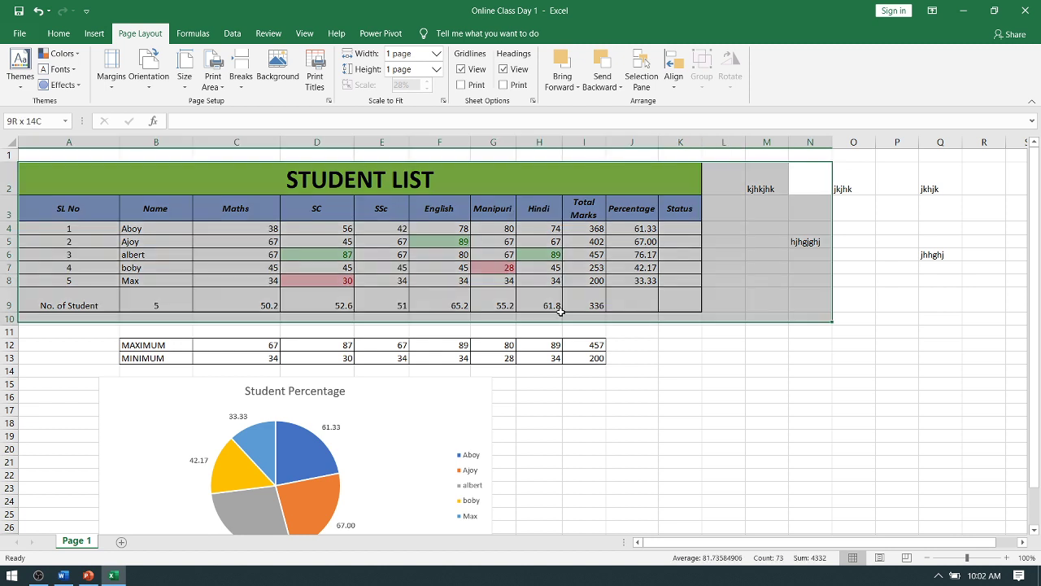
pyautogui.click(984, 371)
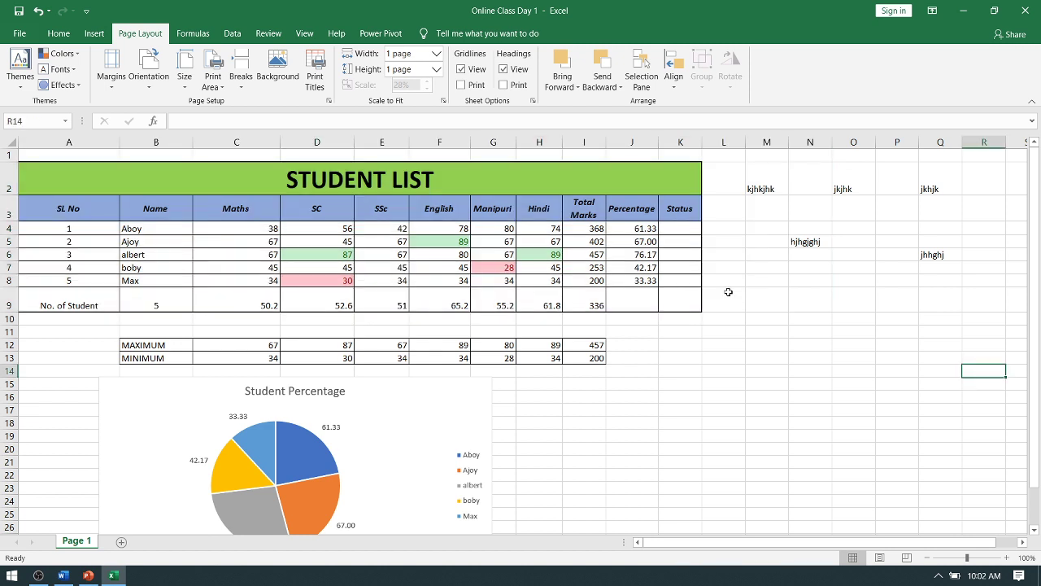
pyautogui.click(213, 84)
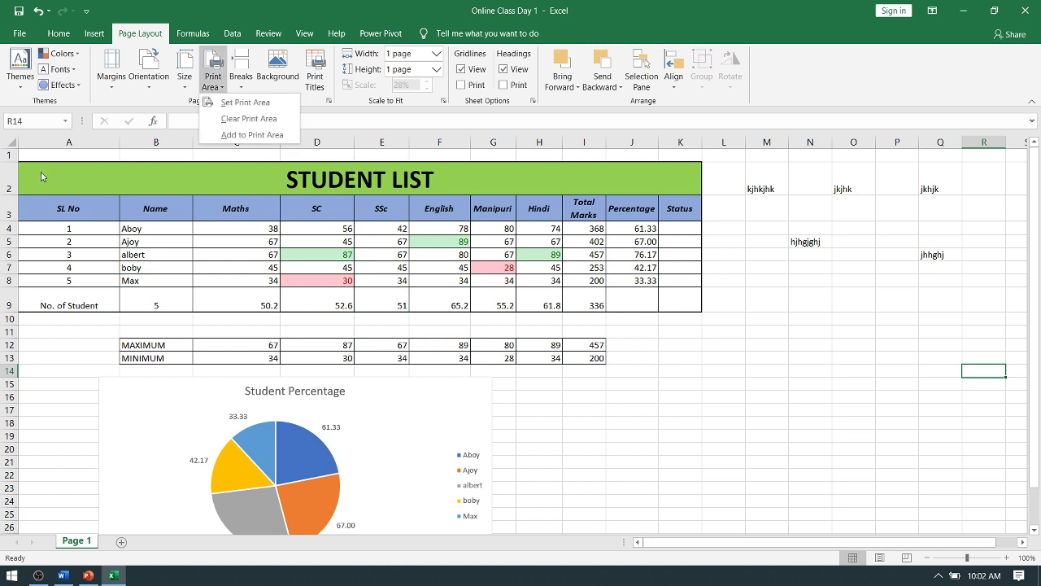
pyautogui.click(801, 360)
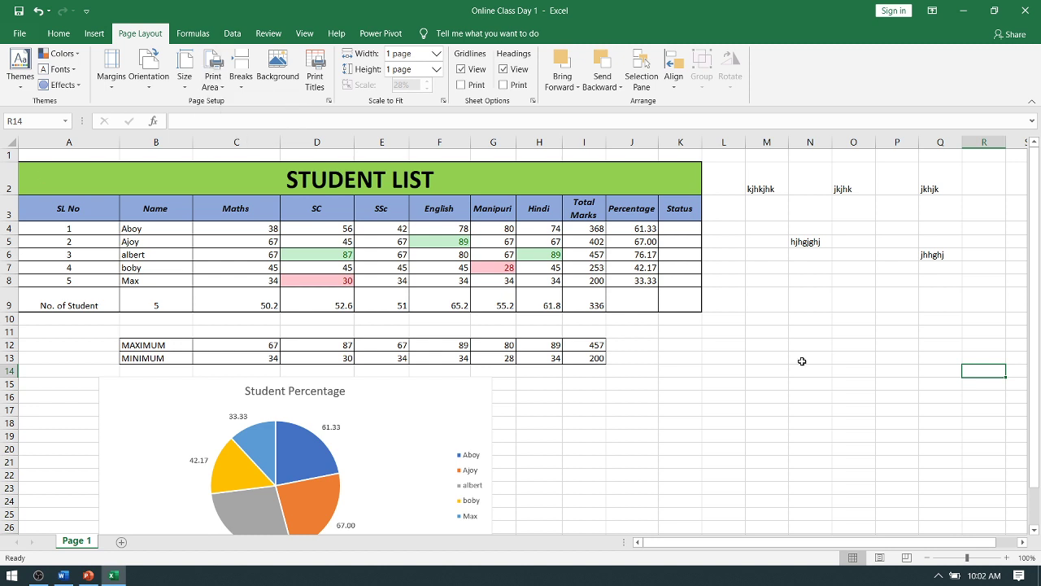
# Set the print area to A2:P32, from the STUDENT LIST title to below the chart
pyautogui.click(300, 192)
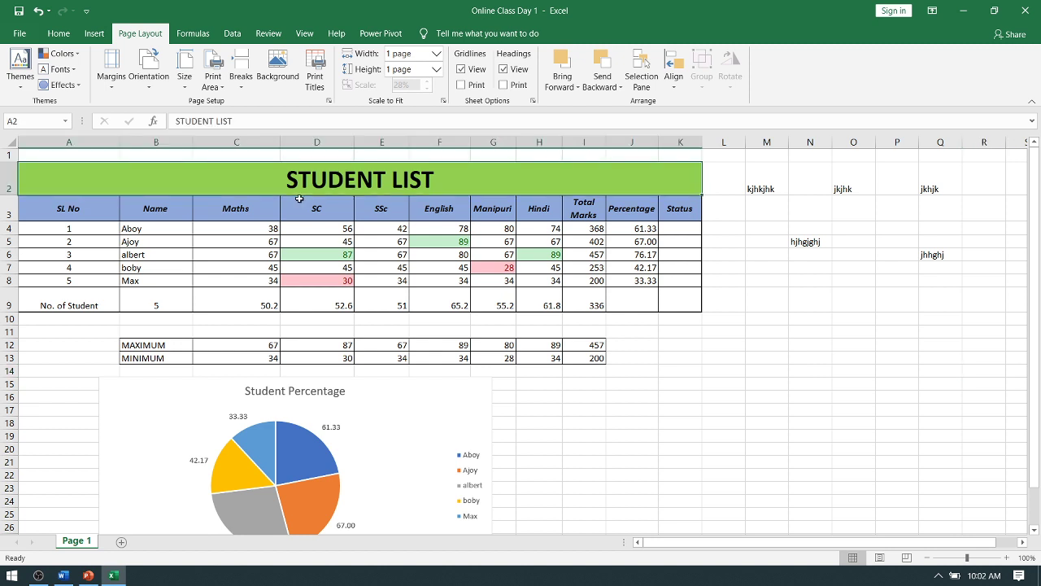
pyautogui.moveTo(299, 199)
pyautogui.mouseDown()
pyautogui.moveTo(917, 297)
pyautogui.moveTo(927, 550)
pyautogui.moveTo(914, 480)
pyautogui.mouseUp()
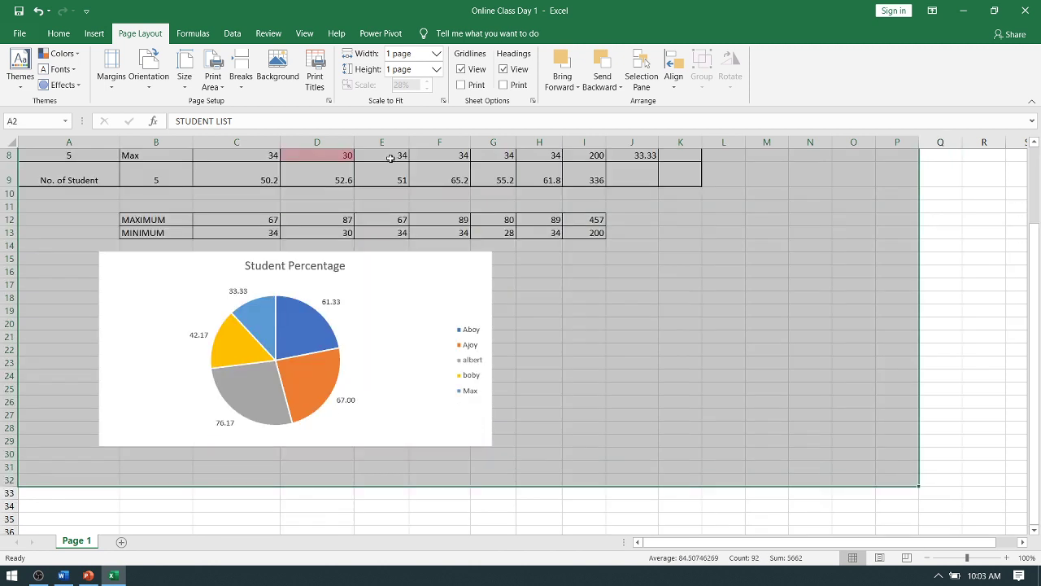
pyautogui.click(214, 81)
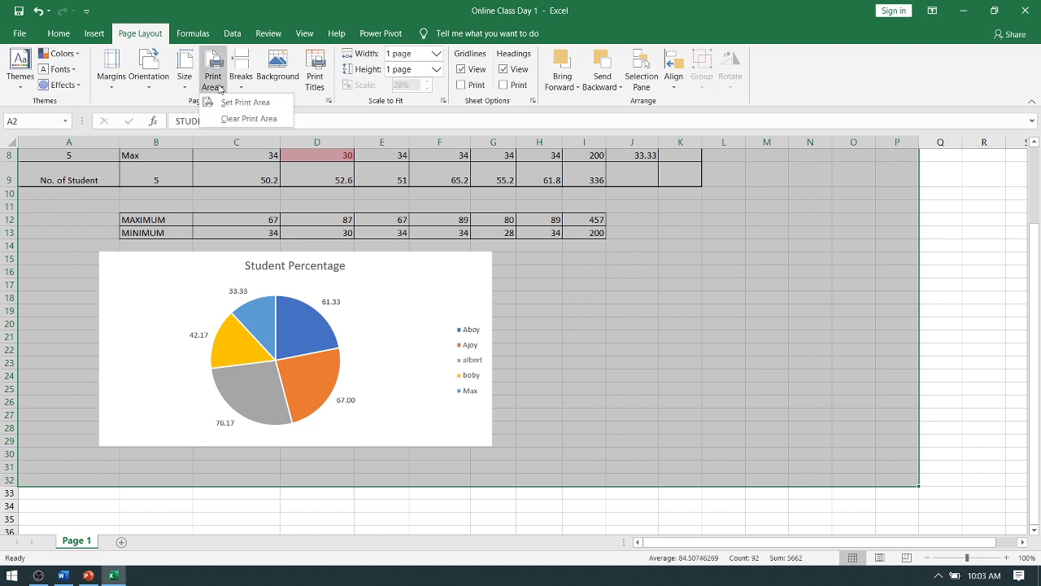
pyautogui.click(244, 102)
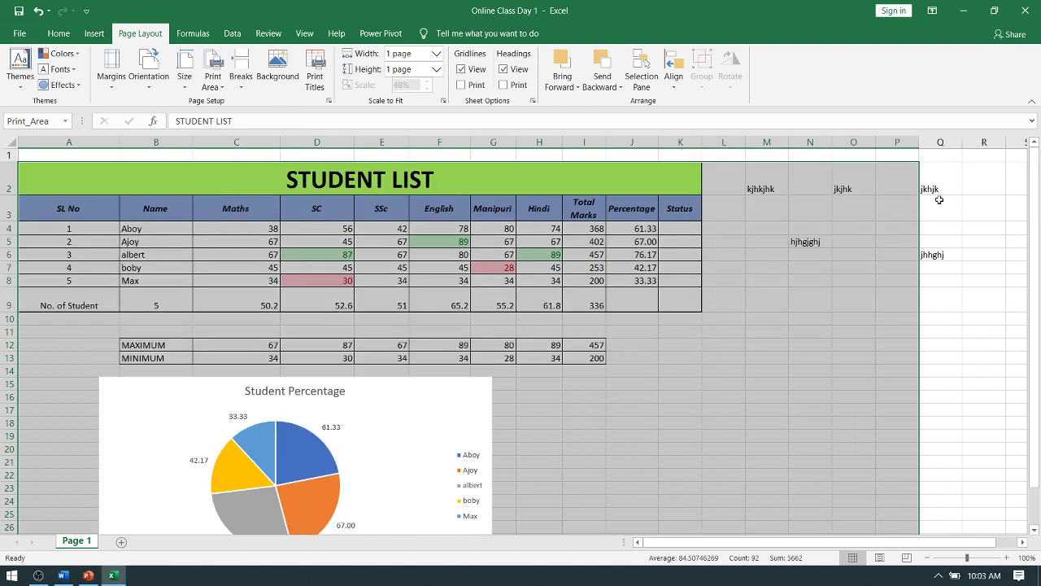
pyautogui.click(766, 318)
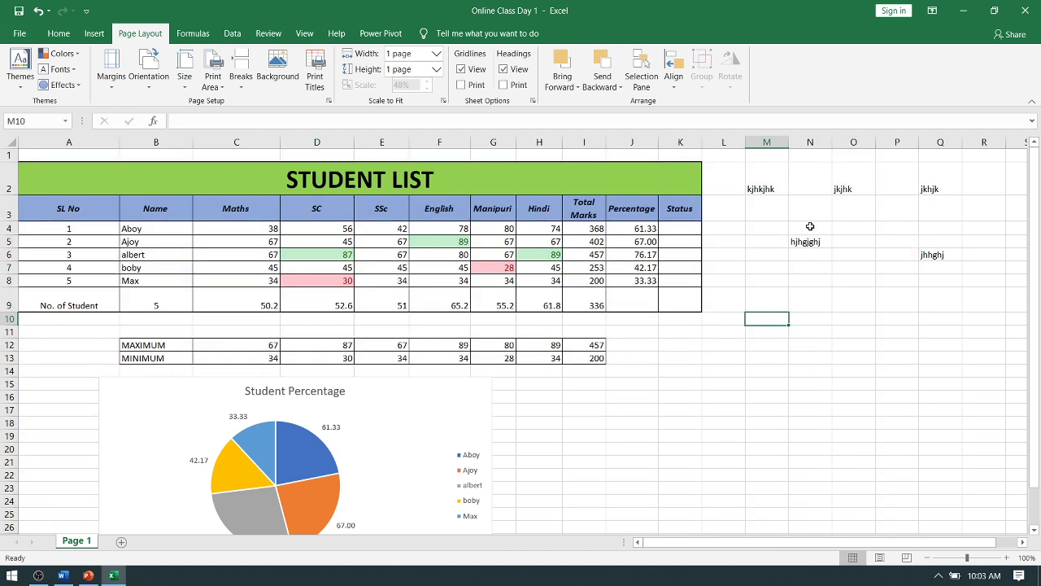
# Type 'fgfgfg', 'gfgf', 'gfgfg' and 'gfgf' into M3, N3, O3 and P3
pyautogui.click(767, 187)
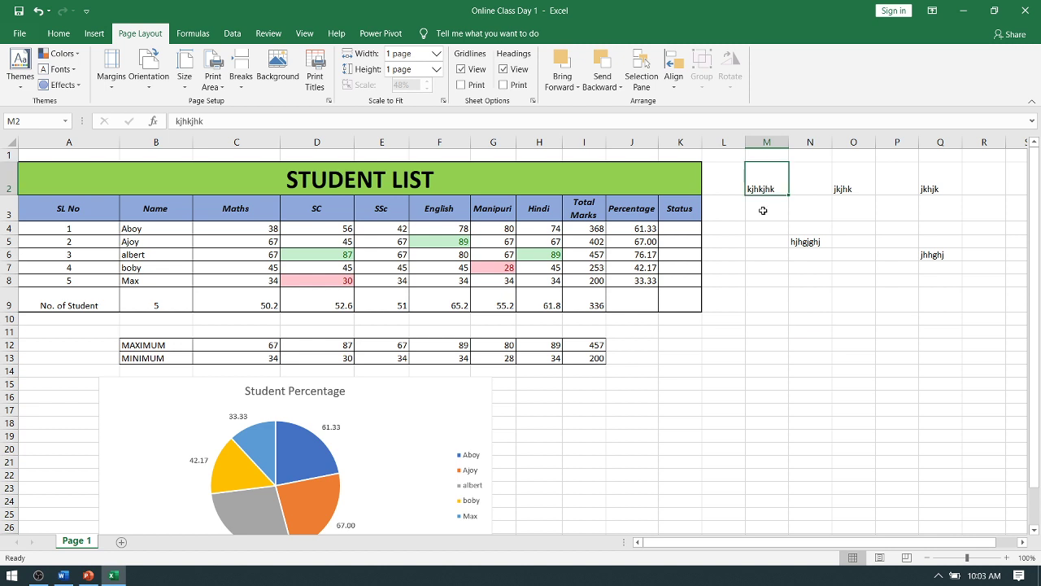
pyautogui.click(763, 210)
pyautogui.write('fgfgfg')
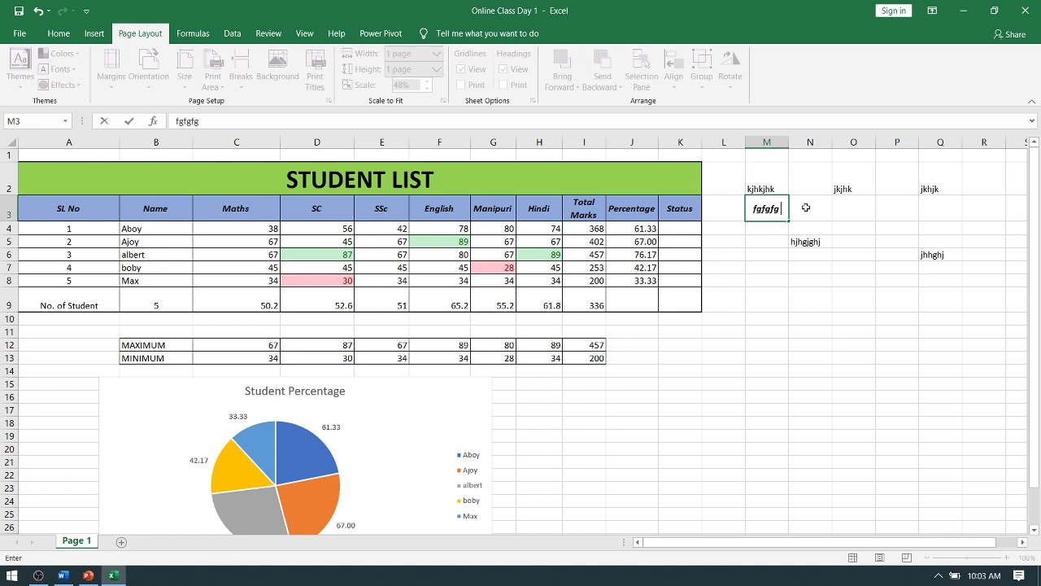
pyautogui.click(806, 208)
pyautogui.write('gfgf')
pyautogui.click(854, 206)
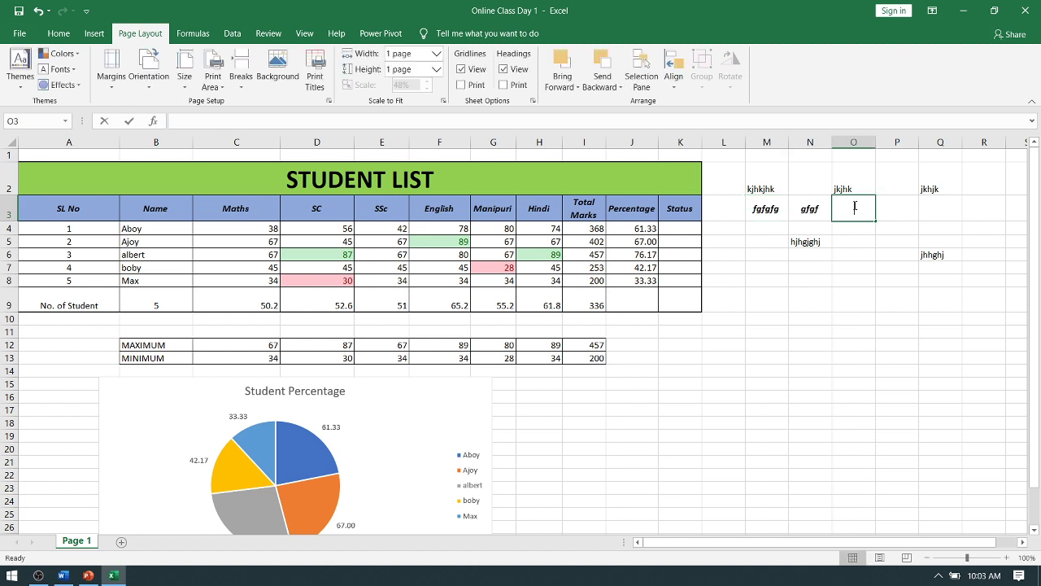
pyautogui.write('gfgfg')
pyautogui.click(896, 208)
pyautogui.write('gfgf')
pyautogui.click(940, 210)
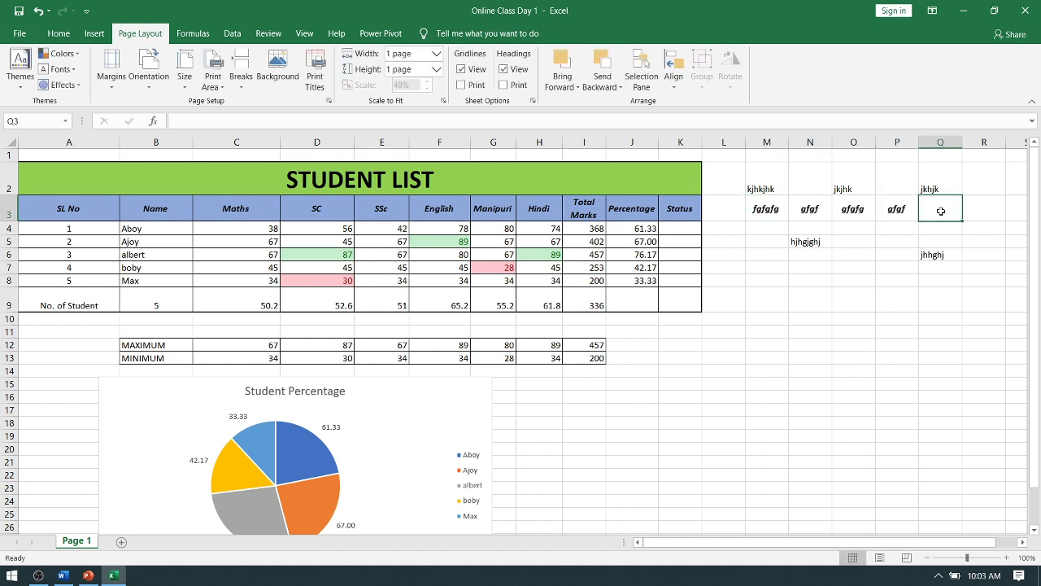
# Clear P3, then enter 'klklk' in P4 and 'lklkl' in Q3
pyautogui.click(900, 210)
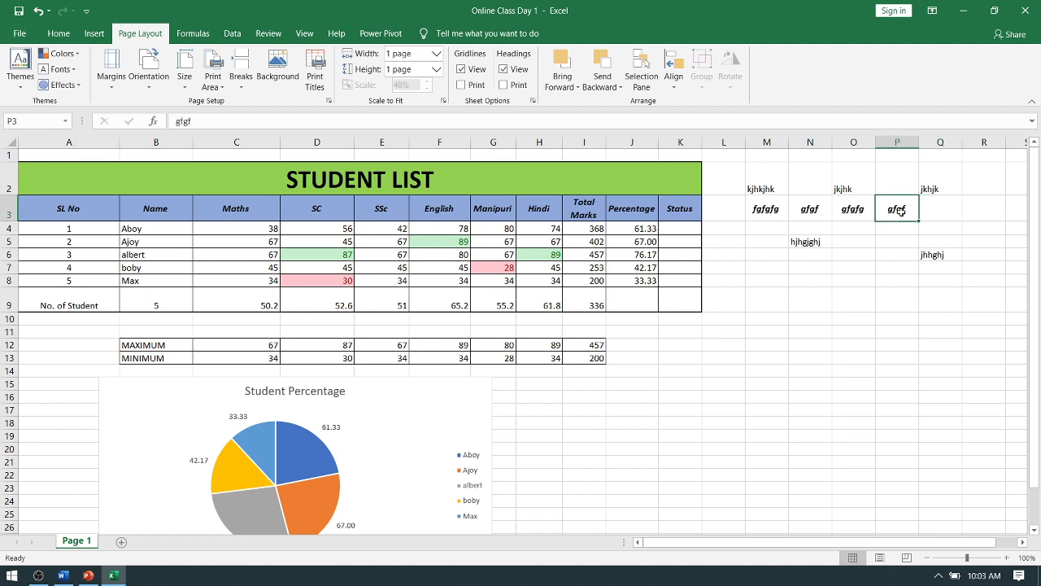
pyautogui.press('BackSpace')
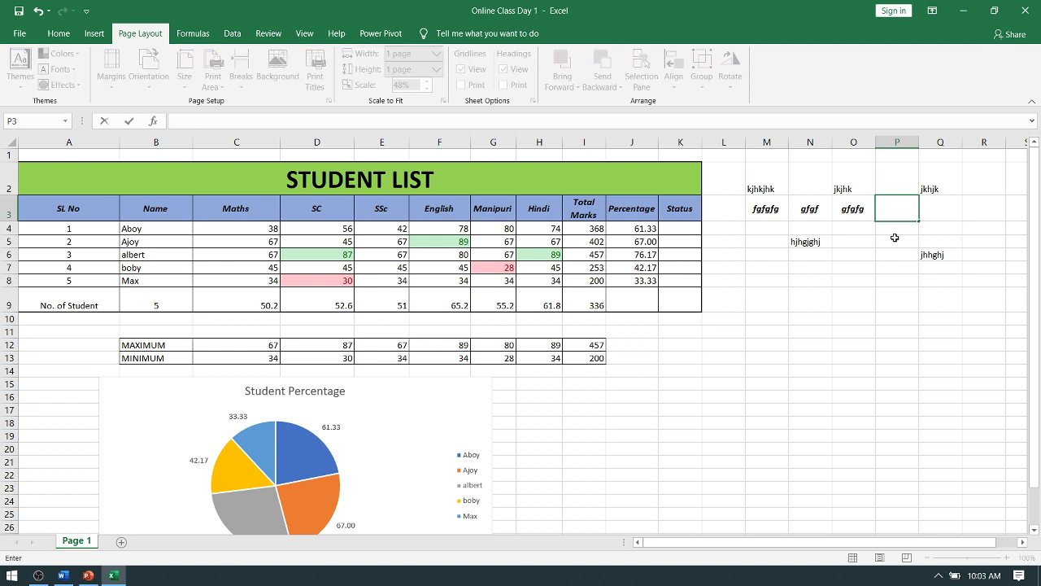
pyautogui.press('Return')
pyautogui.write('klklk')
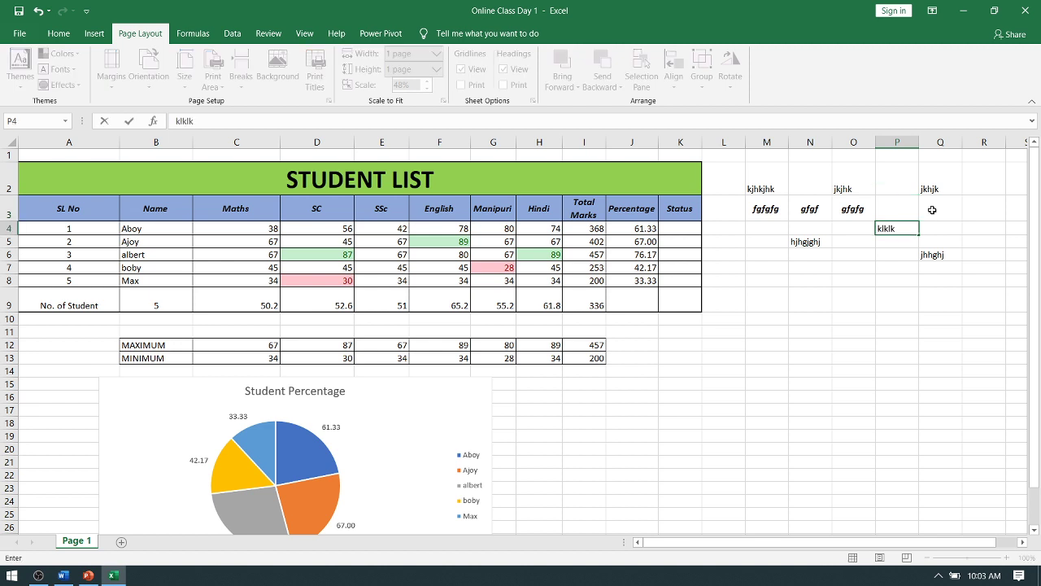
pyautogui.click(932, 210)
pyautogui.write('lklkl')
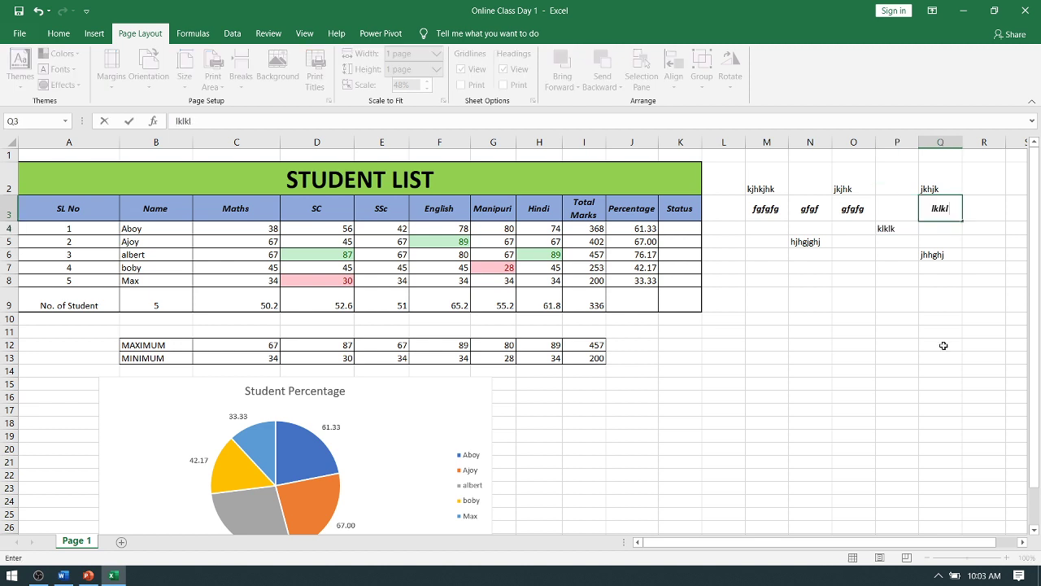
pyautogui.click(944, 346)
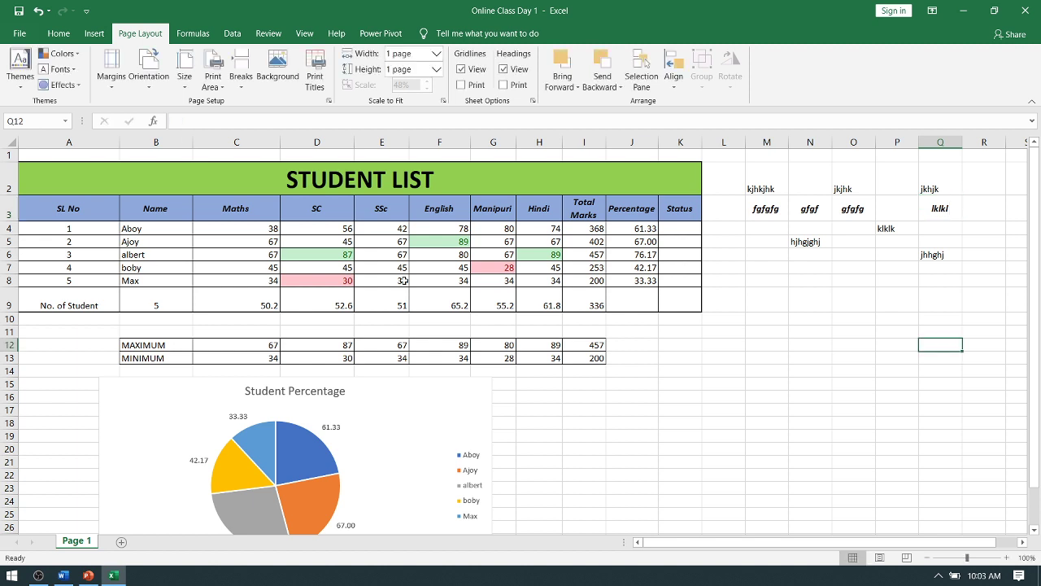
pyautogui.hotkey('ctrl', 'p')
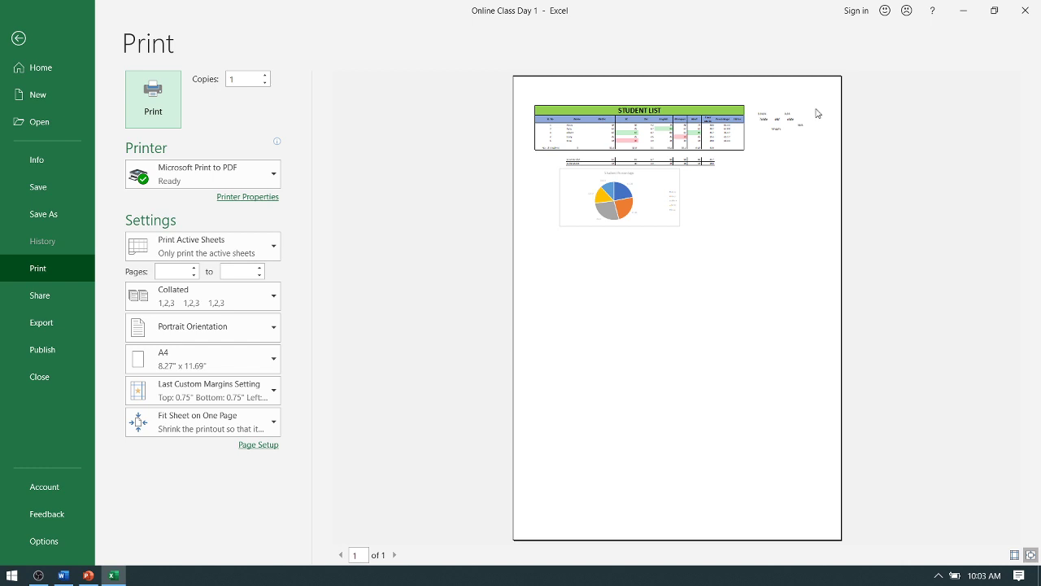
pyautogui.click(12, 42)
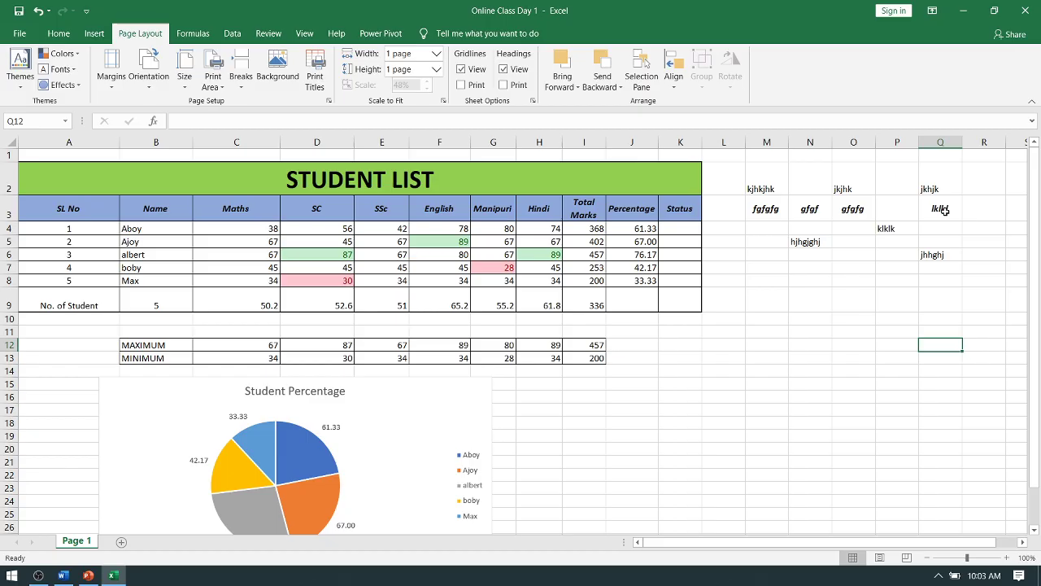
pyautogui.click(887, 229)
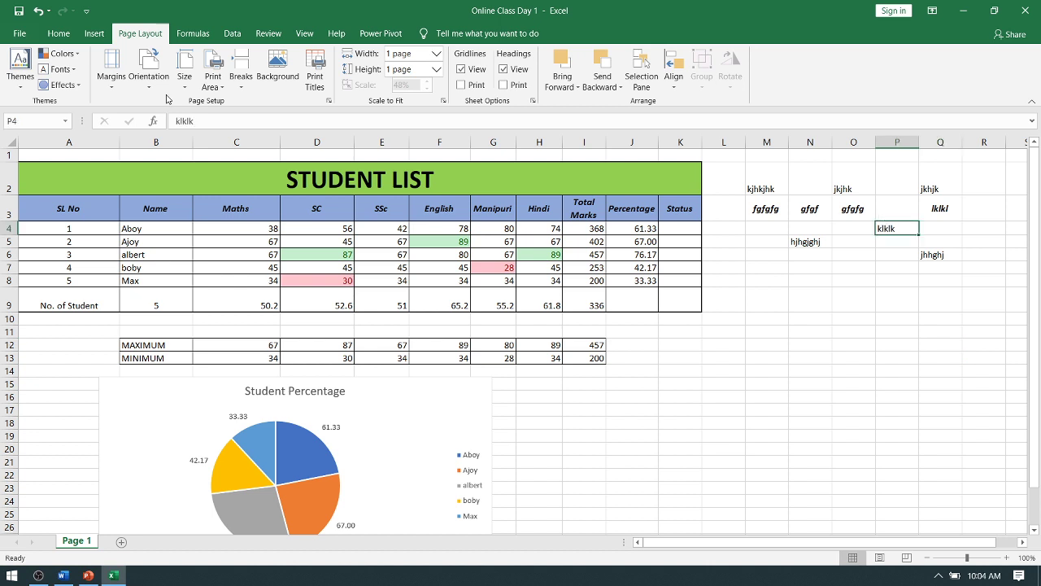
pyautogui.click(111, 77)
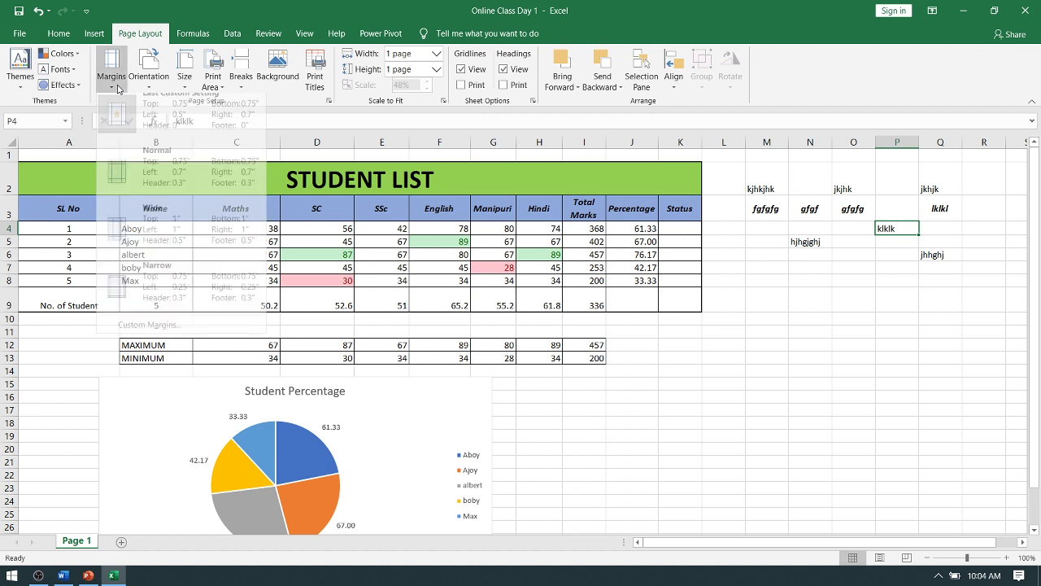
pyautogui.click(149, 77)
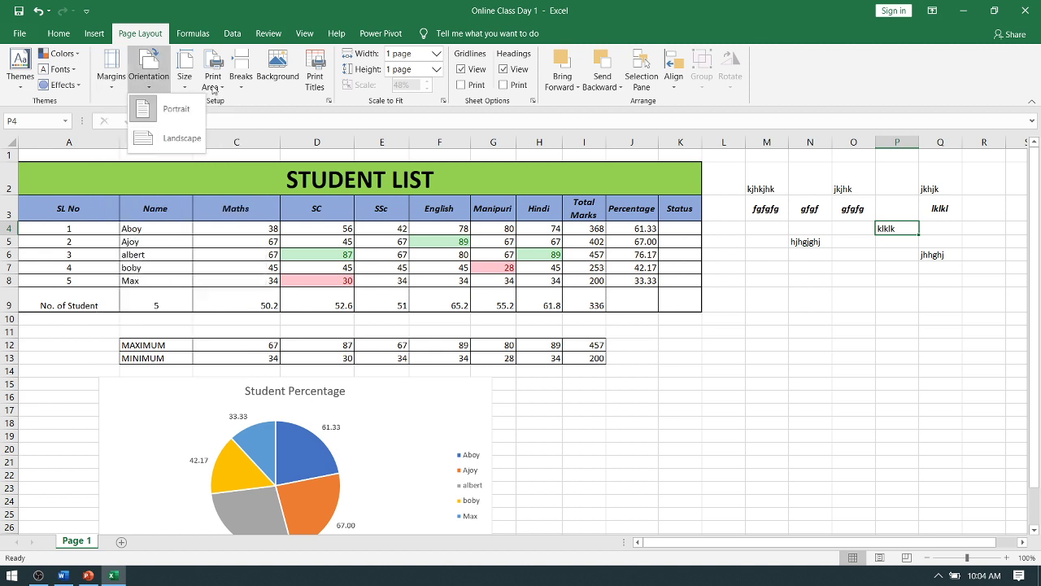
pyautogui.click(185, 78)
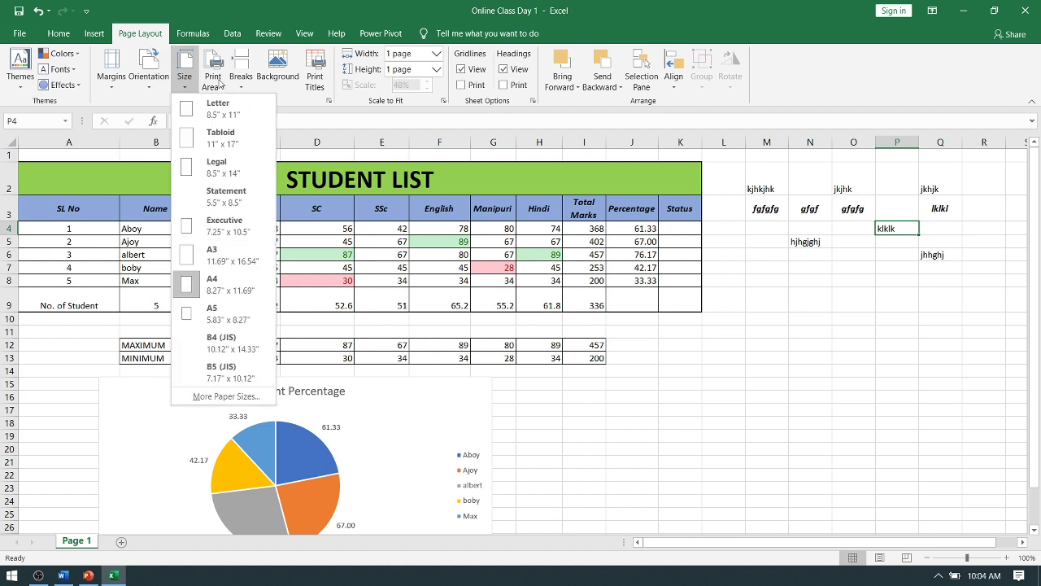
pyautogui.click(191, 95)
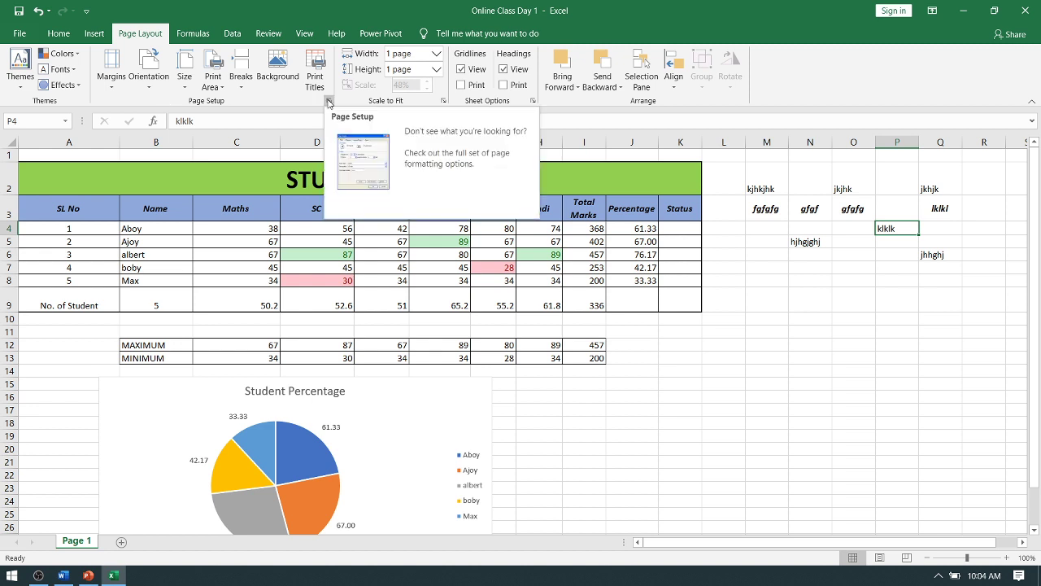
# In Page Setup, switch scaling to Adjust to 48% normal size and preview the printout
pyautogui.click(328, 102)
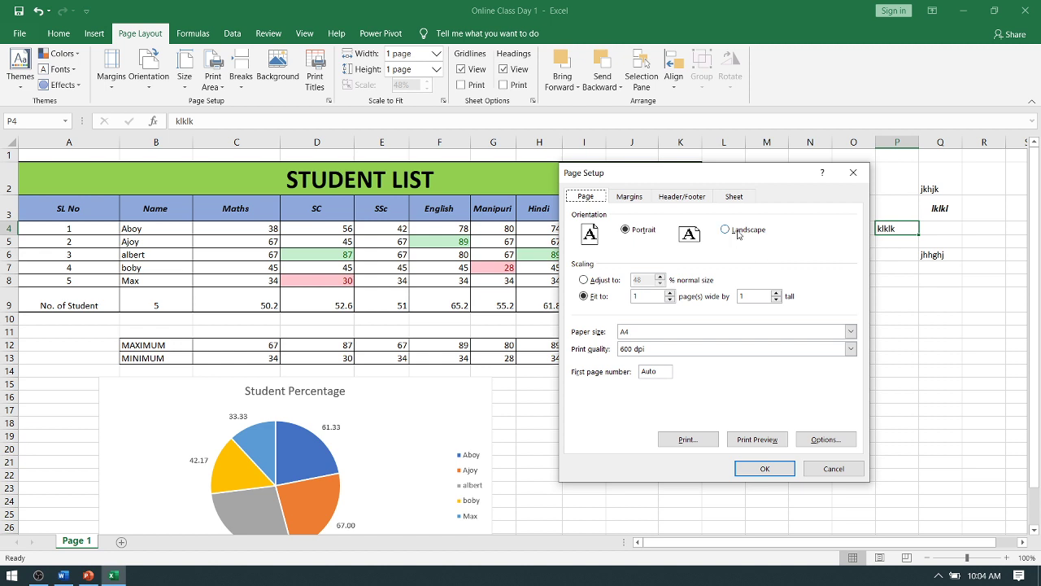
pyautogui.click(643, 280)
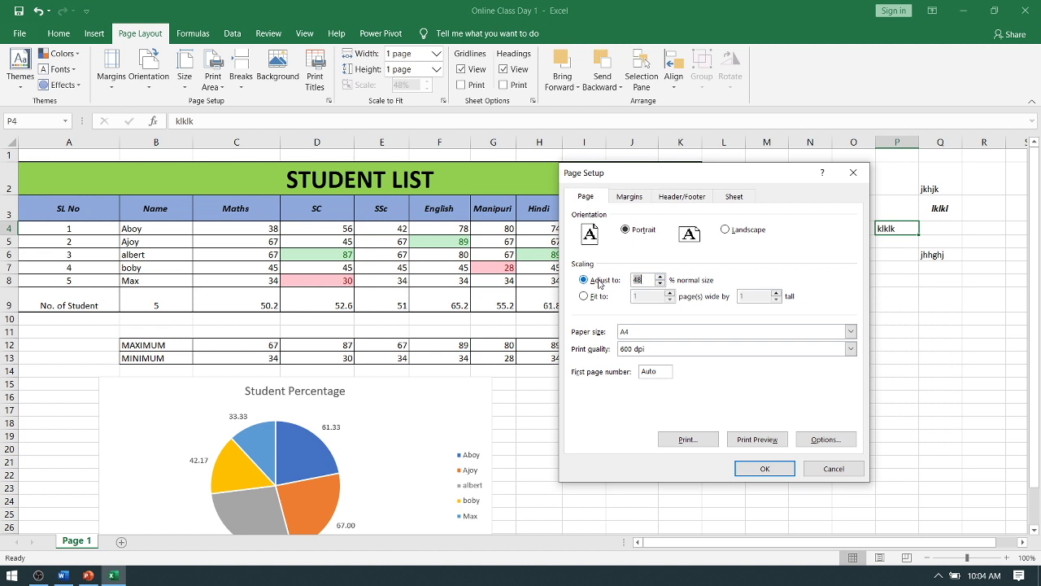
pyautogui.click(754, 440)
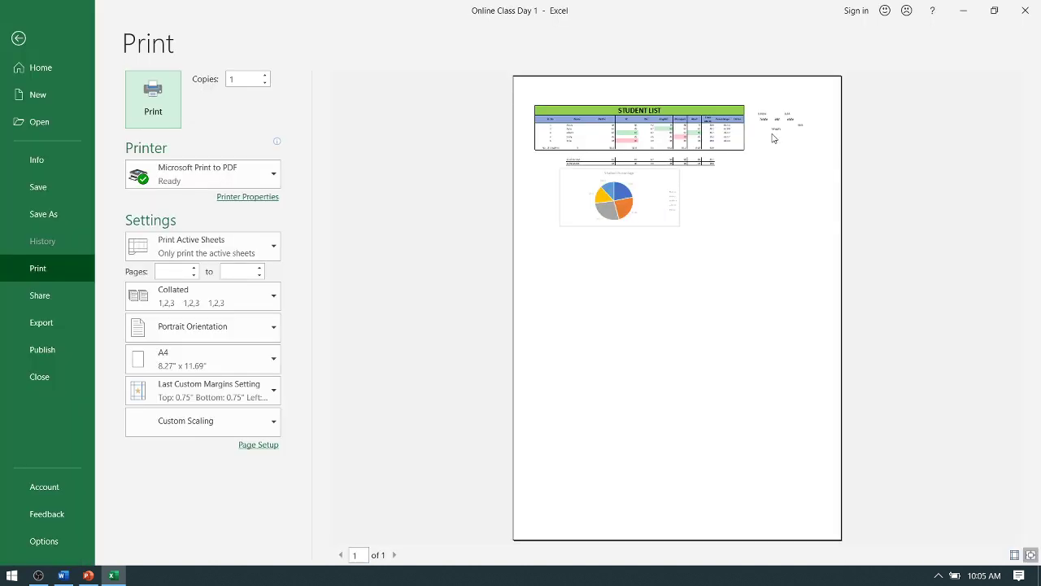
# Return to the sheet and reopen Page Setup, closing it without changes
pyautogui.click(17, 38)
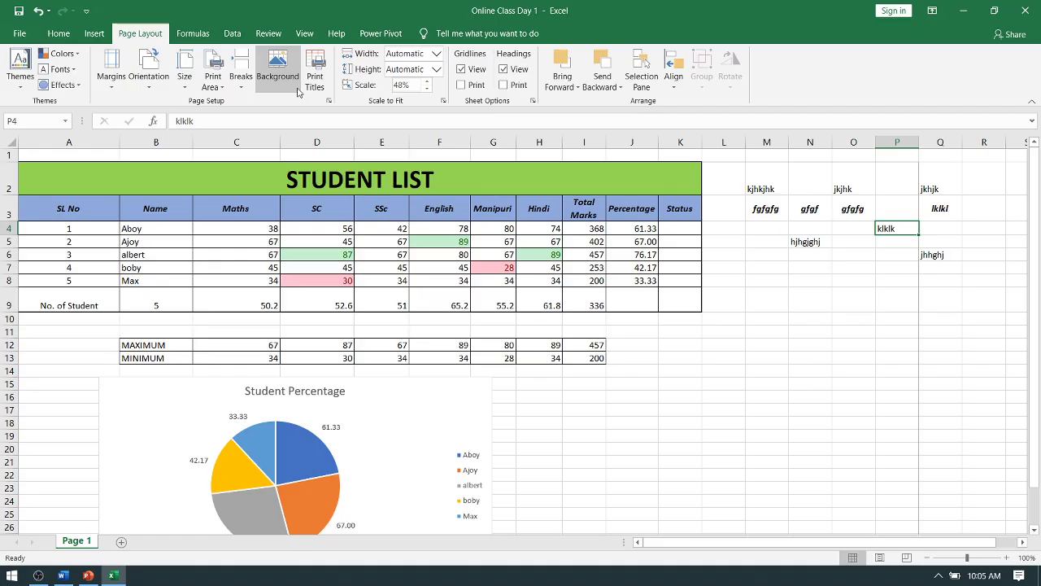
pyautogui.click(329, 100)
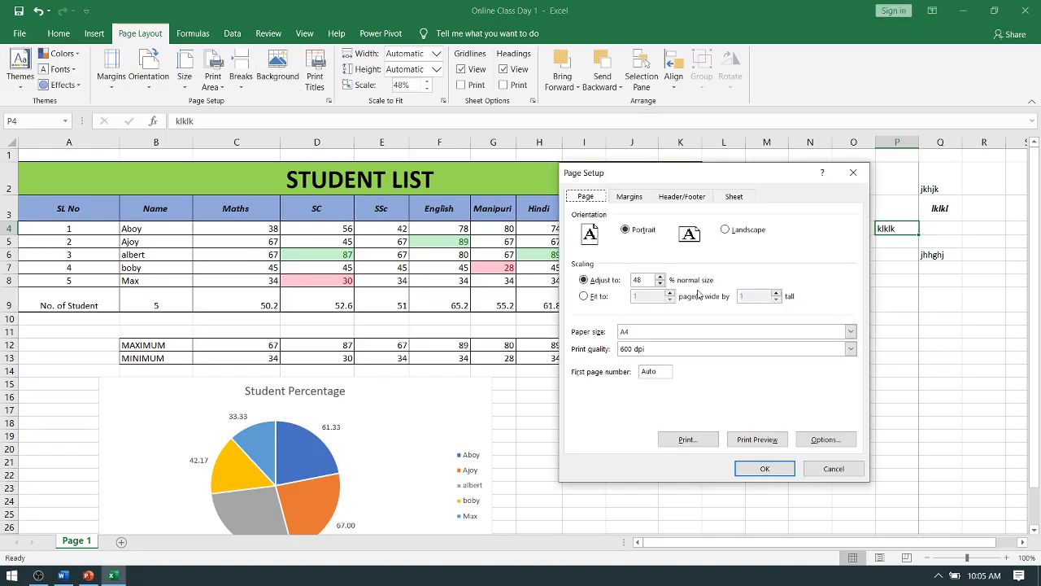
pyautogui.press('Escape')
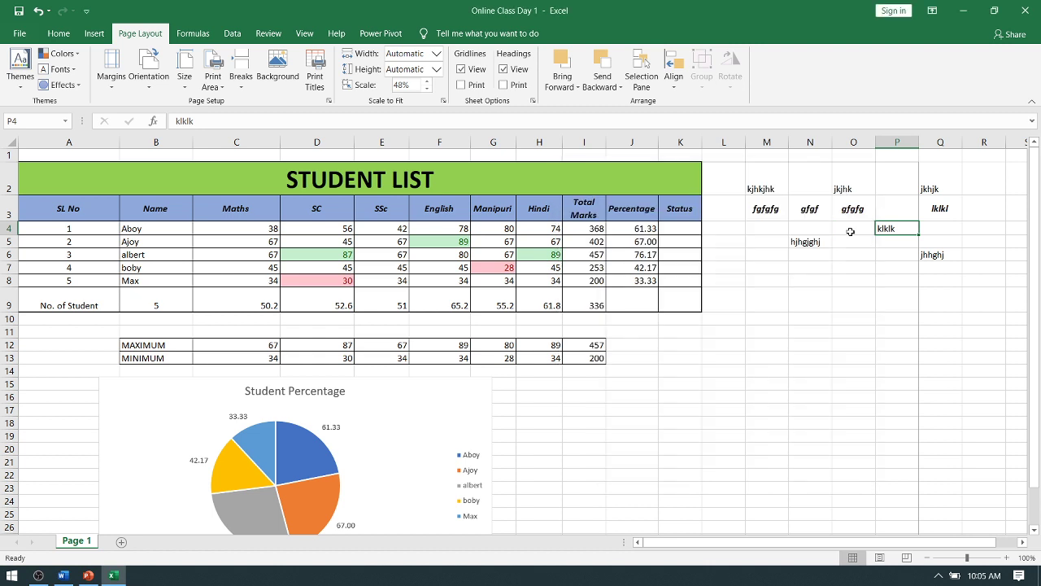
# Select the table and chart area, set it as the print area, and preview the printout
pyautogui.click(584, 209)
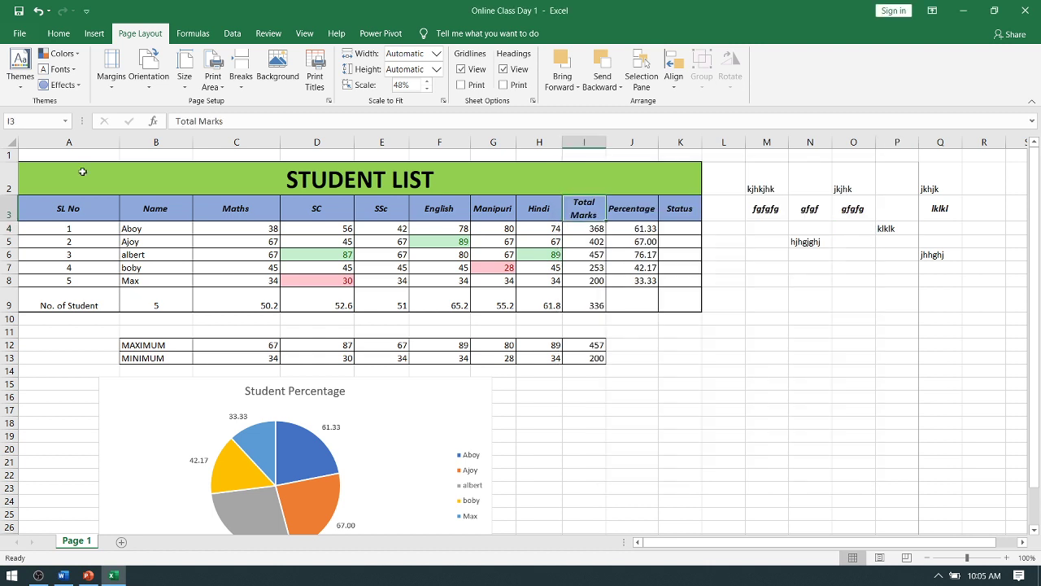
pyautogui.moveTo(82, 171)
pyautogui.mouseDown()
pyautogui.moveTo(720, 557)
pyautogui.moveTo(678, 518)
pyautogui.mouseUp()
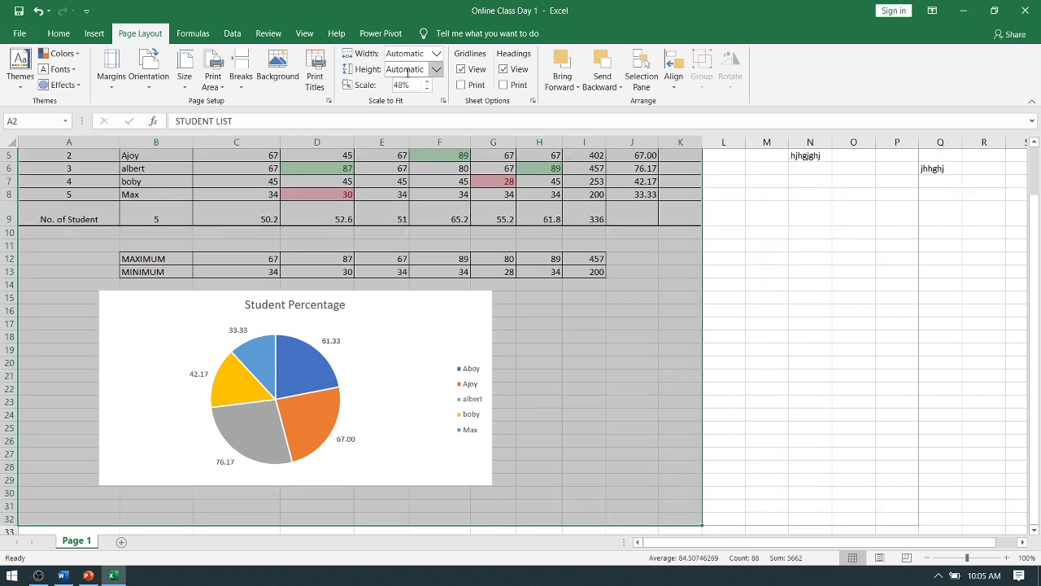
pyautogui.click(218, 79)
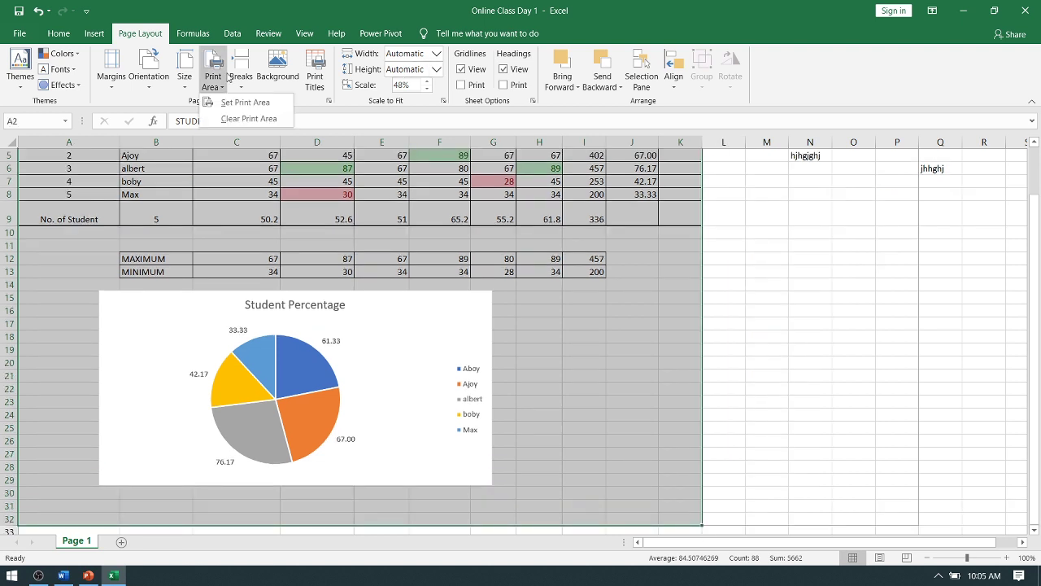
pyautogui.click(245, 102)
pyautogui.click(810, 271)
pyautogui.scroll(2, 710, 214)
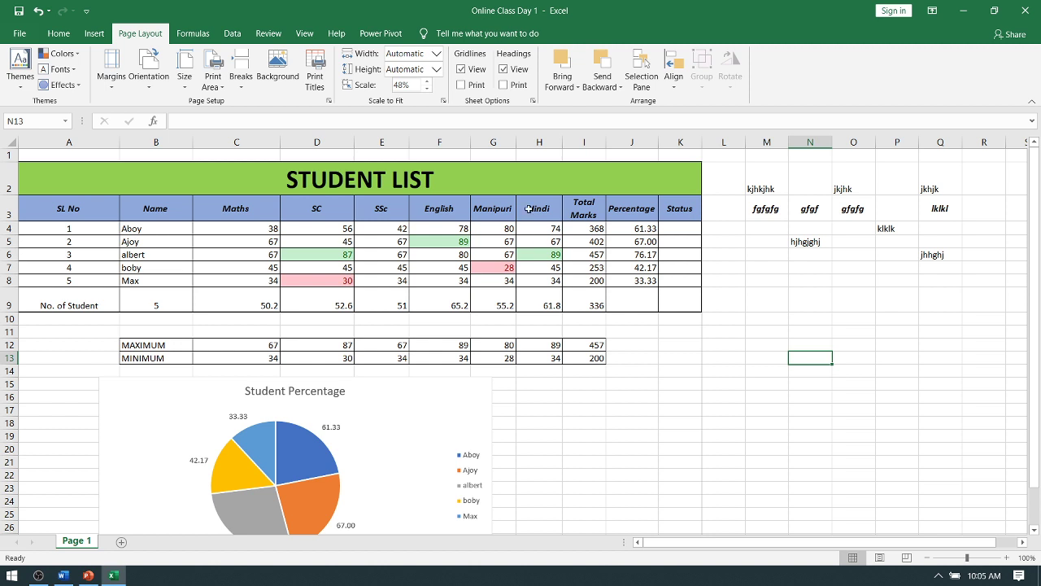
pyautogui.hotkey('ctrl', 'p')
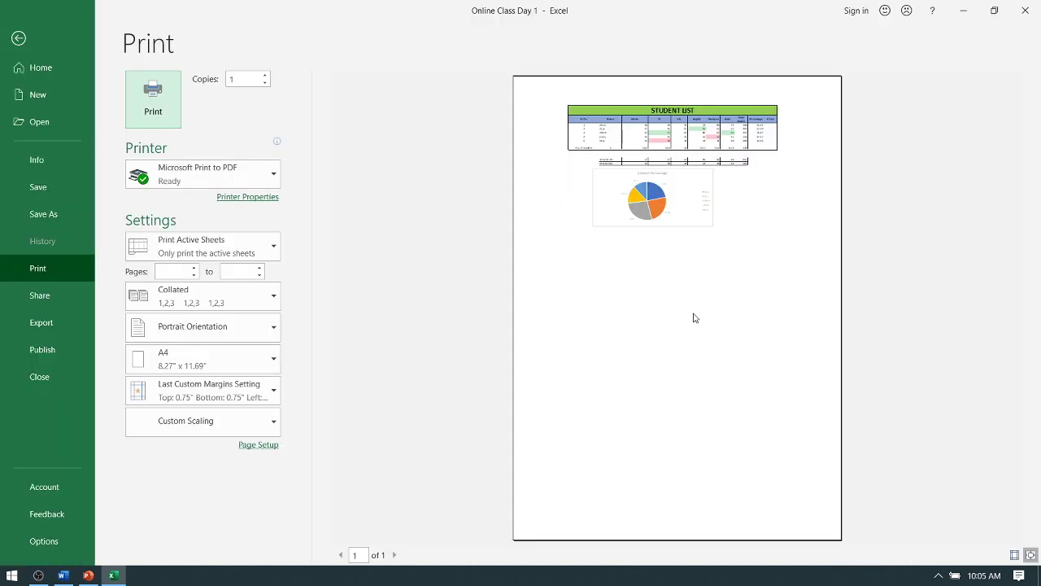
# Exit print preview, then select the filler entries M2:Q8 and L2:Q16 before deselecting
pyautogui.press('Escape')
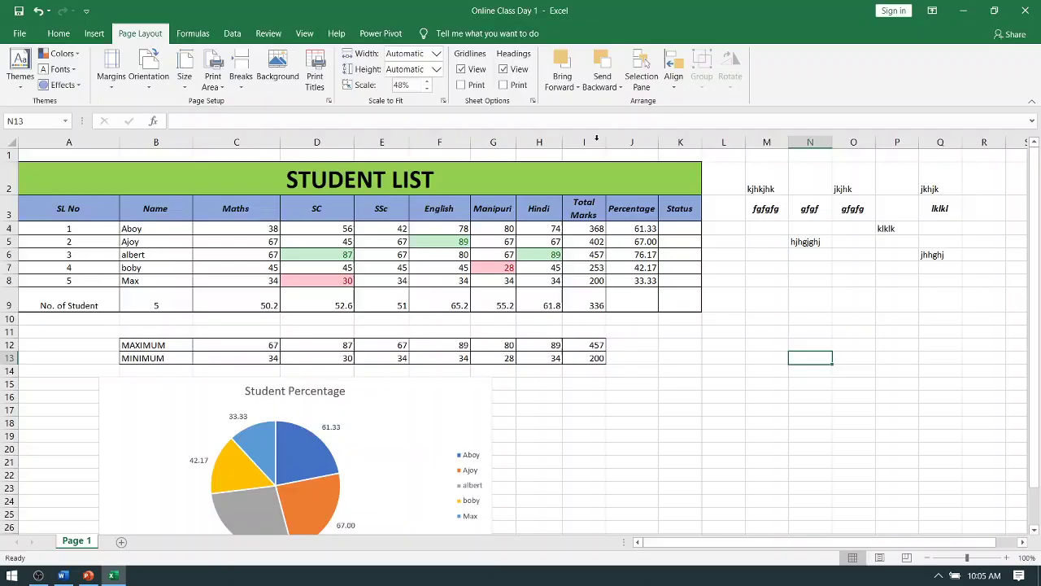
pyautogui.moveTo(764, 178); pyautogui.dragTo(935, 283)
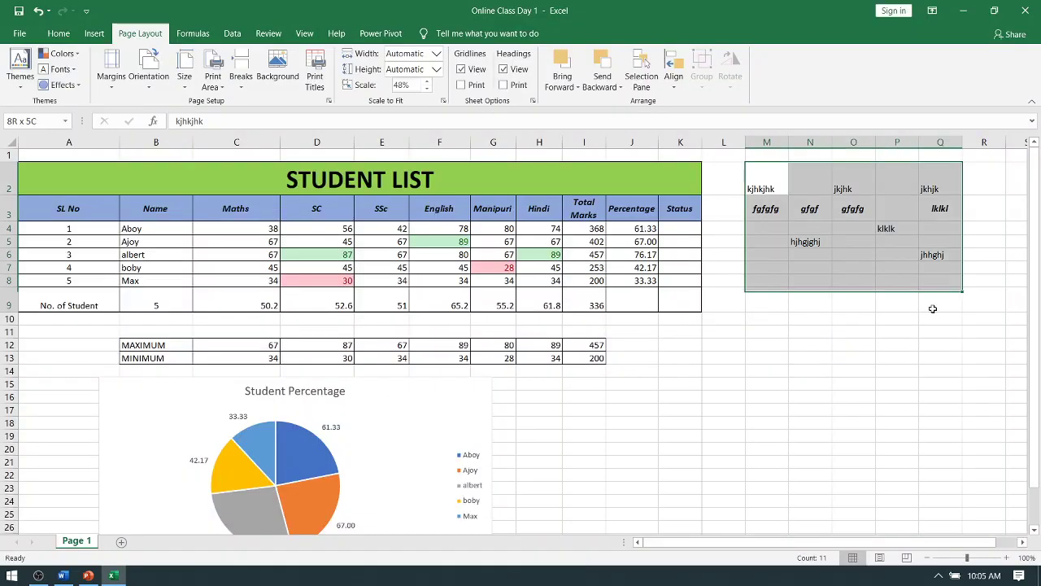
pyautogui.press('Left')
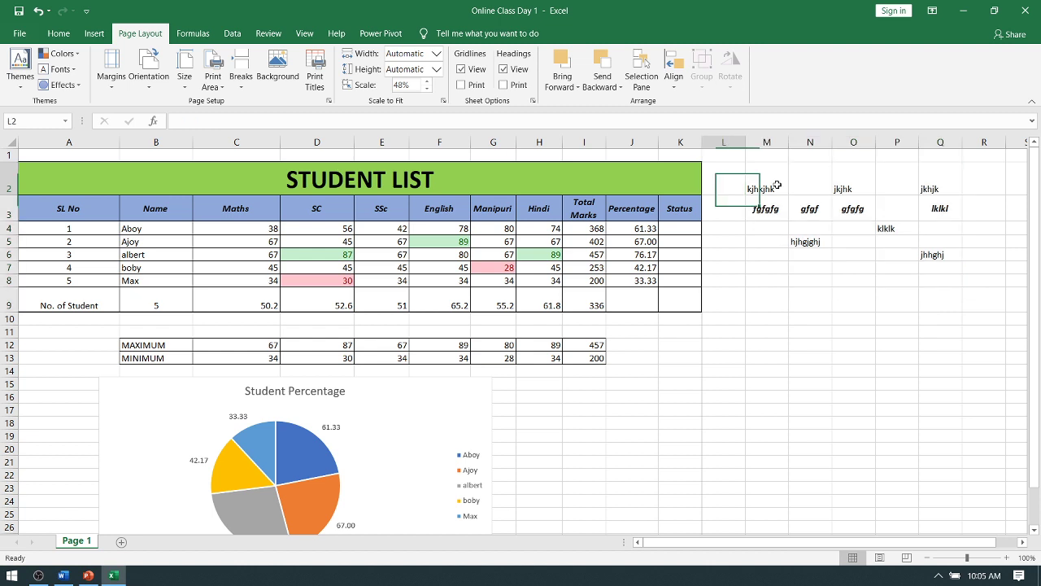
pyautogui.hotkey('ctrl', 'shift', 'End')
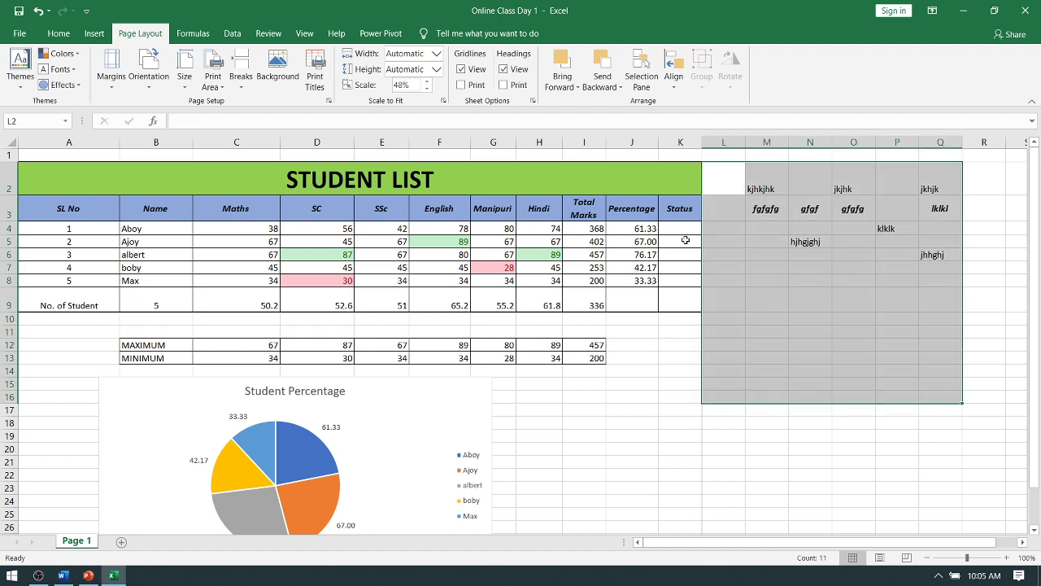
pyautogui.click(767, 266)
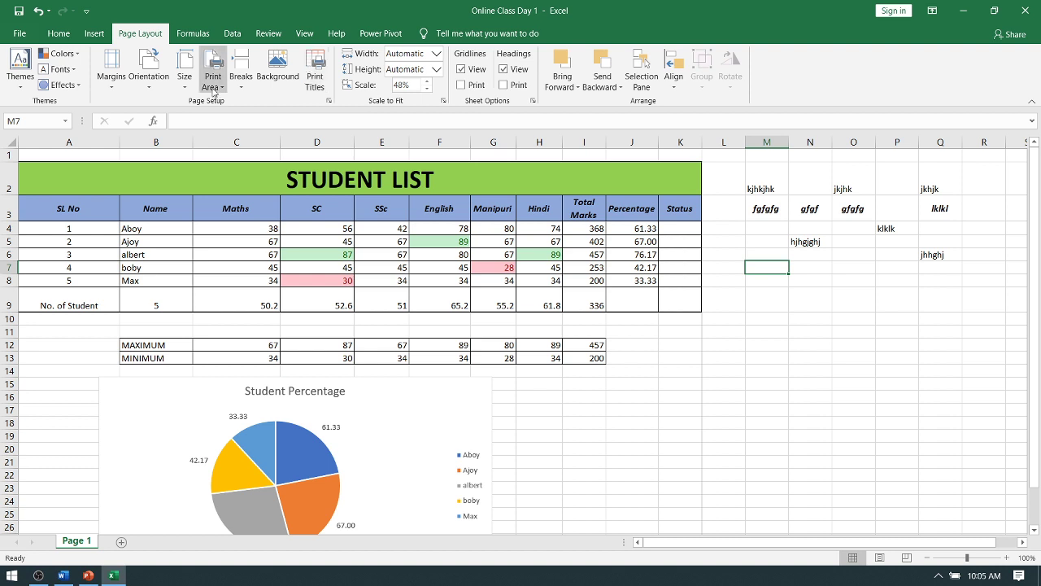
pyautogui.click(873, 374)
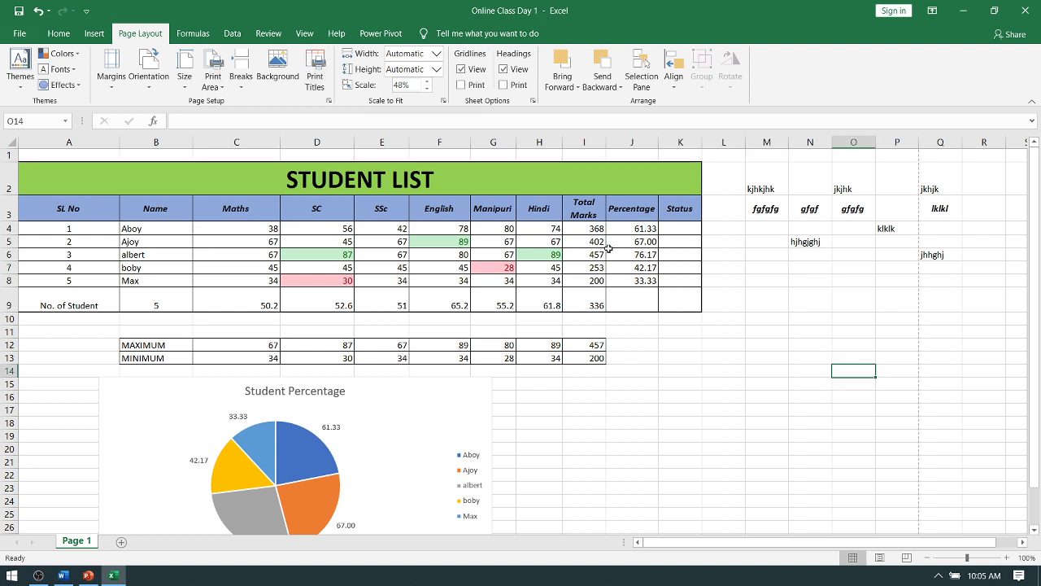
pyautogui.hotkey('ctrl', 'p')
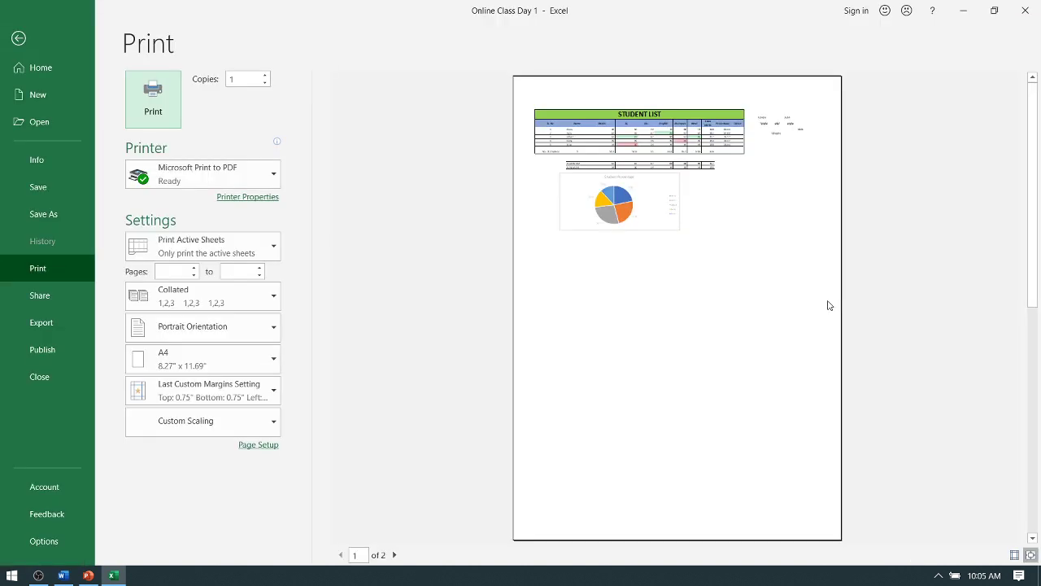
pyautogui.scroll(-1, 829, 305)
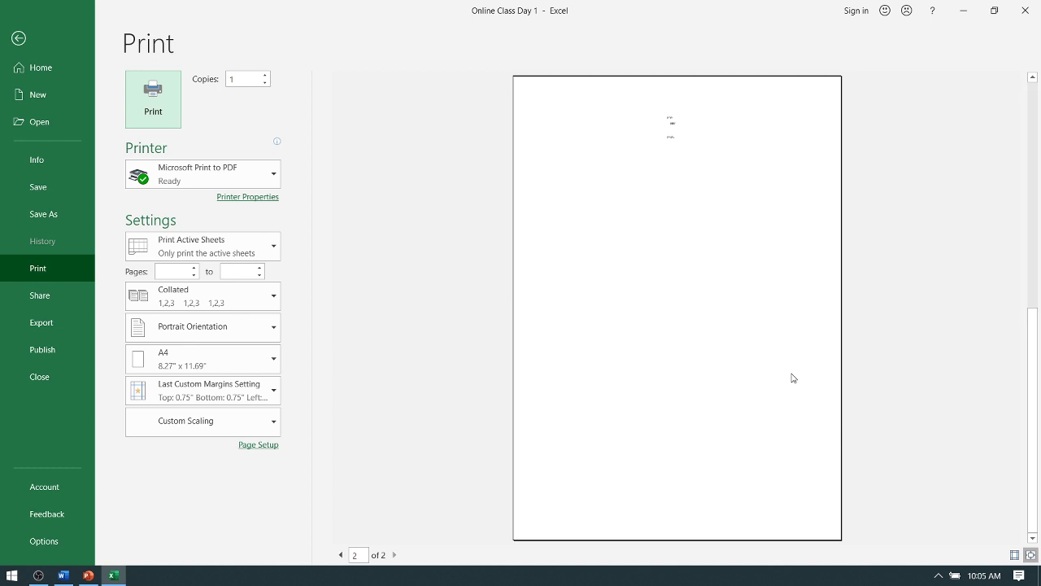
pyautogui.click(793, 377)
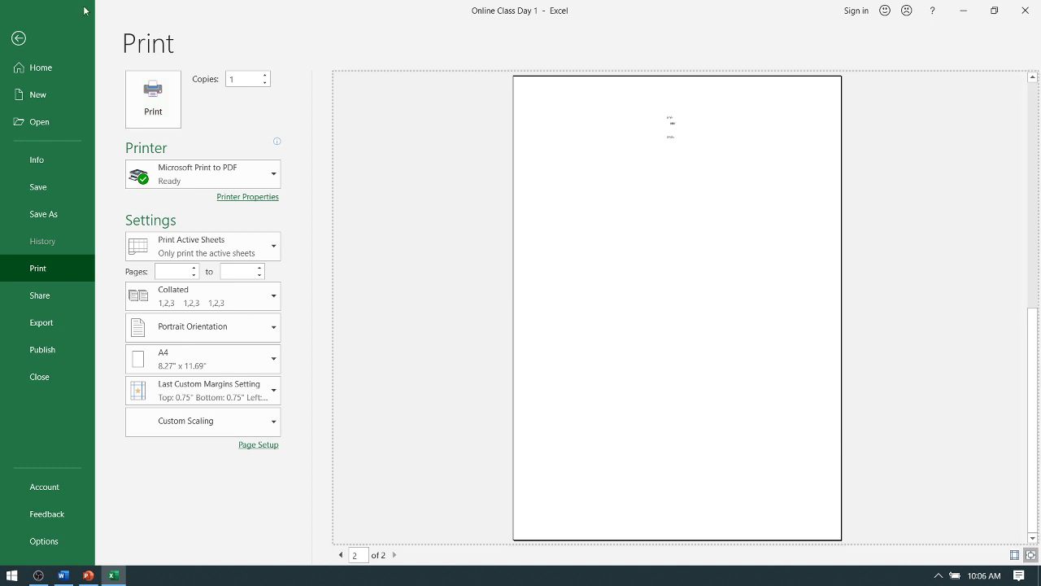
pyautogui.press('Escape')
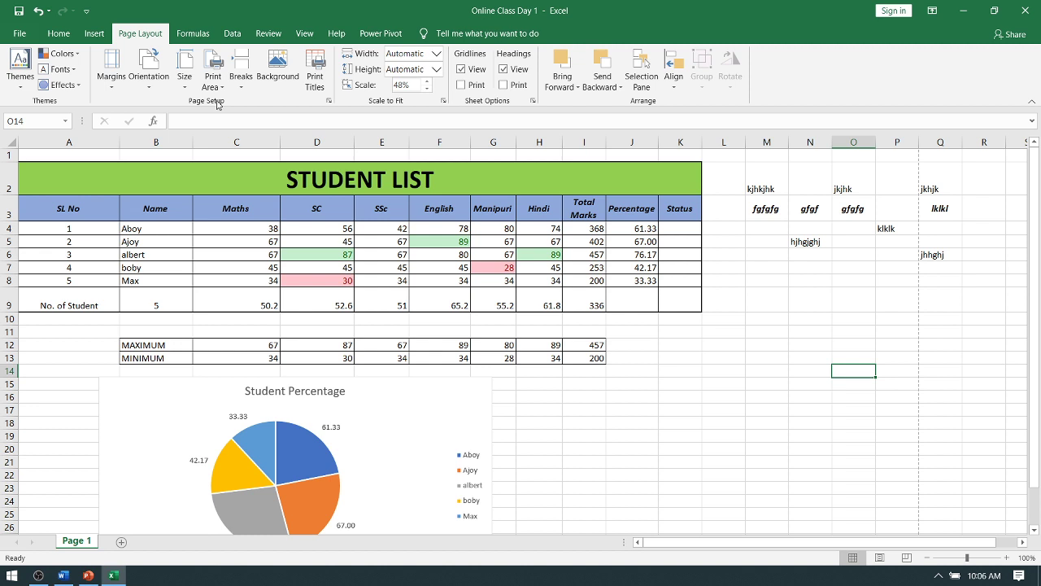
# Scale the sheet to fit 1 page wide by 1 tall and check it in Print Preview
pyautogui.click(329, 99)
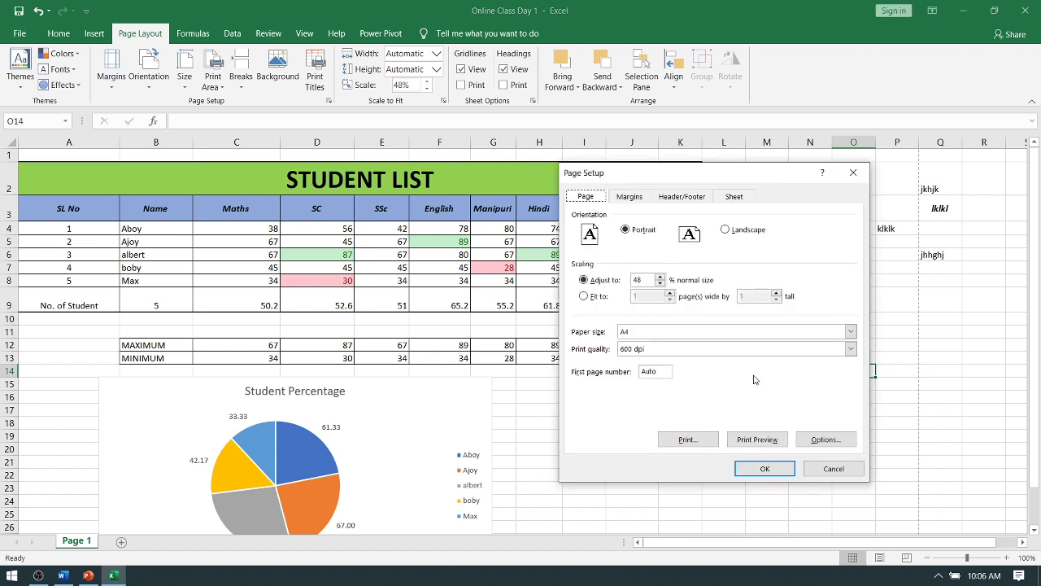
pyautogui.hotkey('alt', 'f')
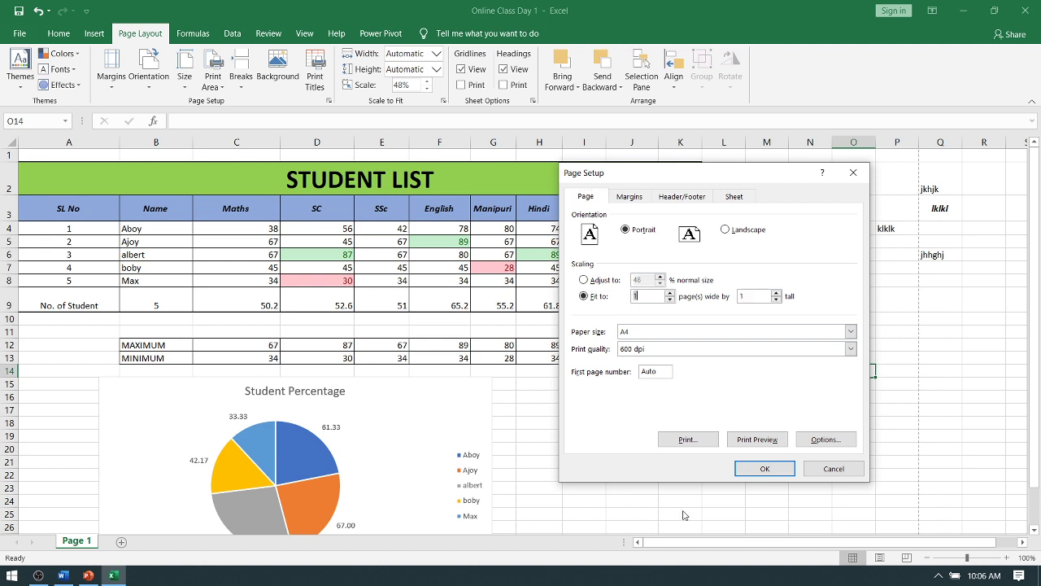
pyautogui.click(767, 440)
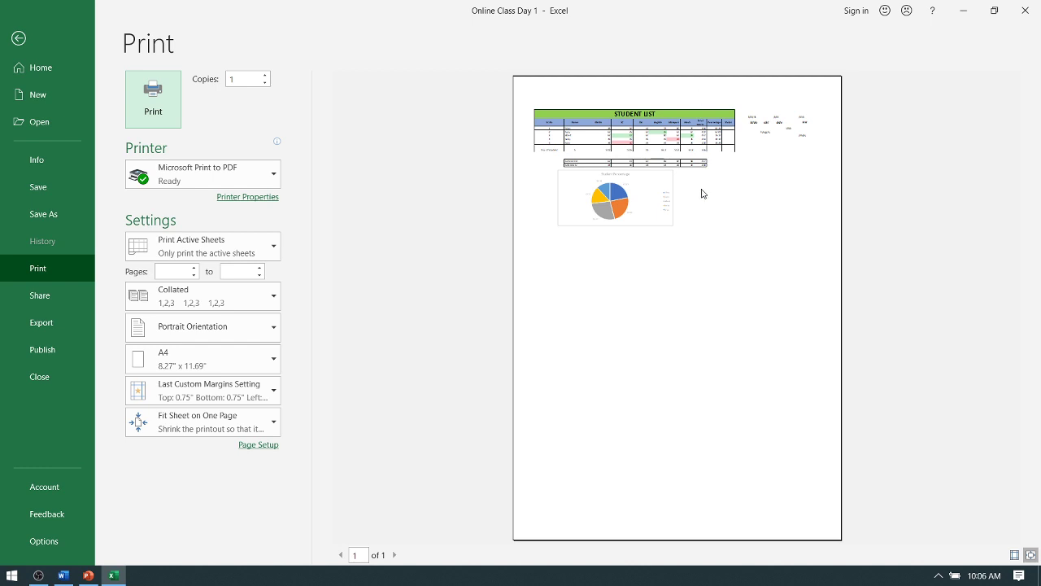
# Close the preview, reopen Page Setup and keep print quality at 600 dpi
pyautogui.press('Escape')
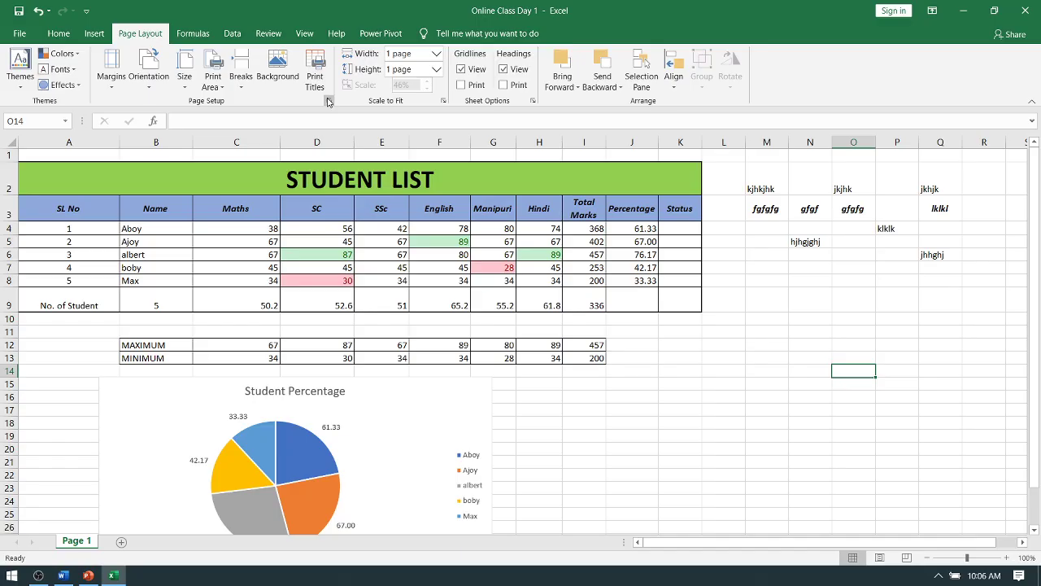
pyautogui.click(329, 101)
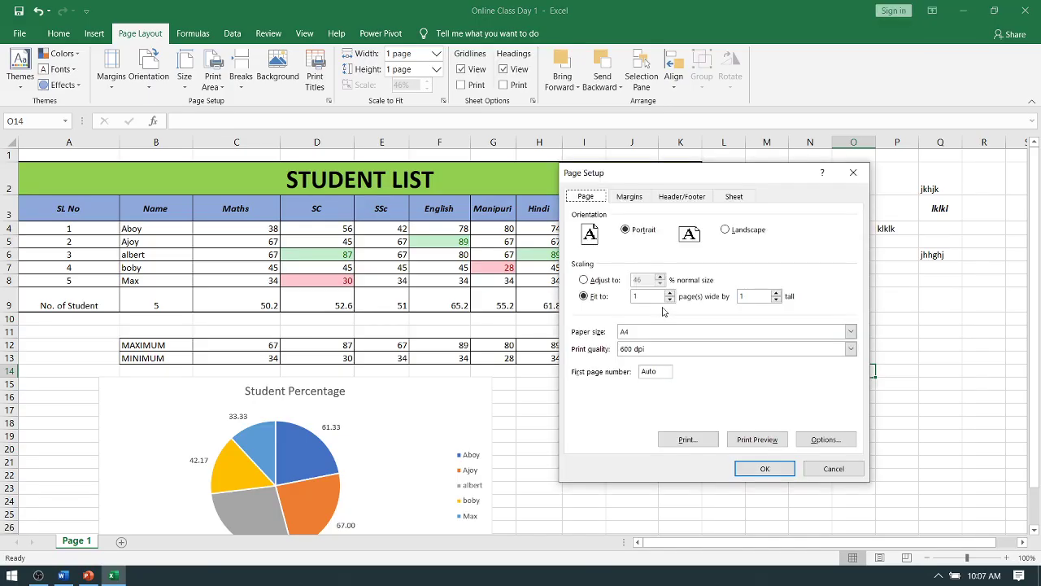
pyautogui.click(641, 350)
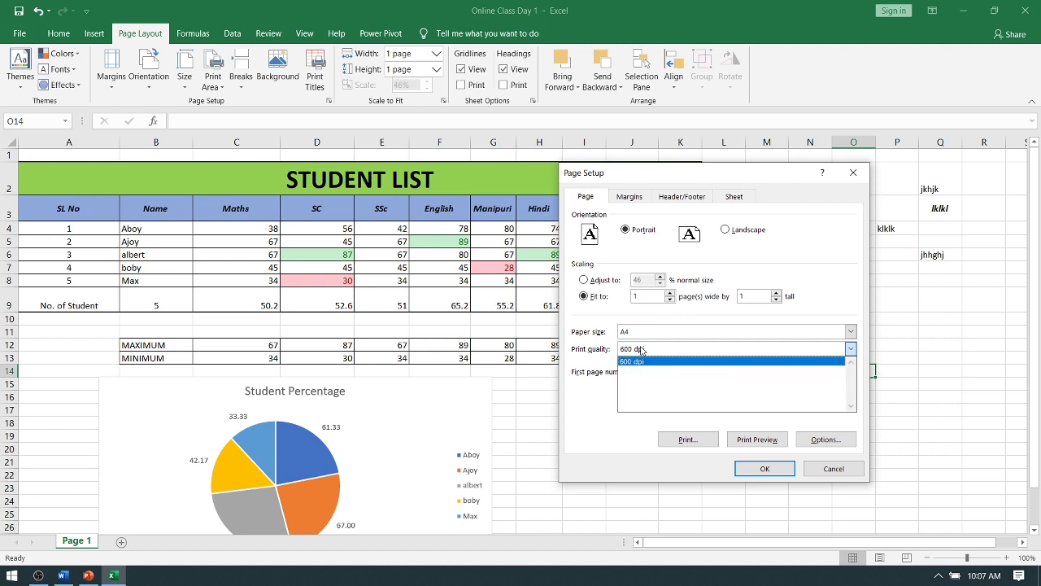
pyautogui.click(717, 350)
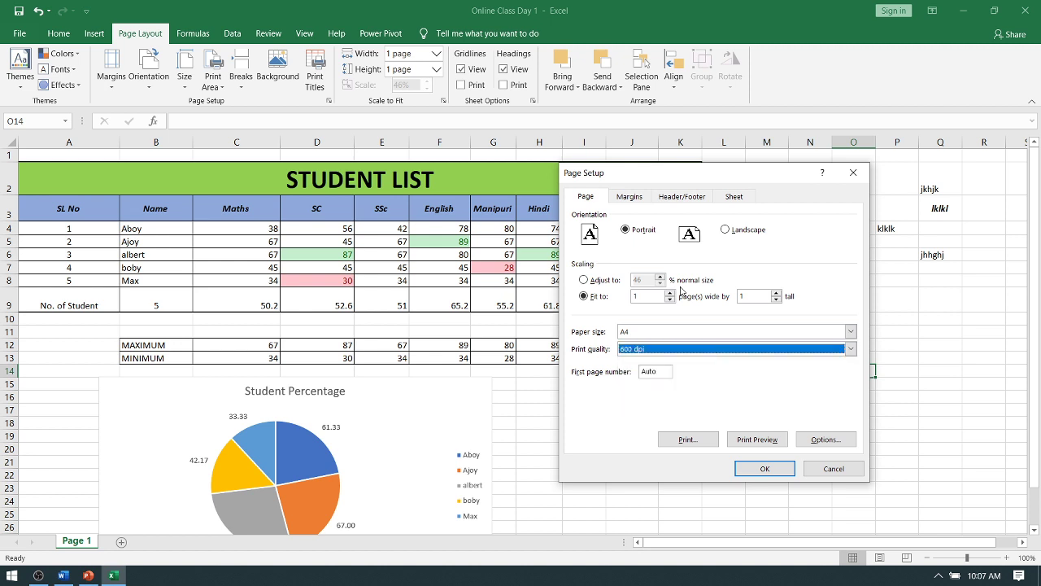
# Set the left and right page margins to 0
pyautogui.hotkey('ctrl', 'Tab')
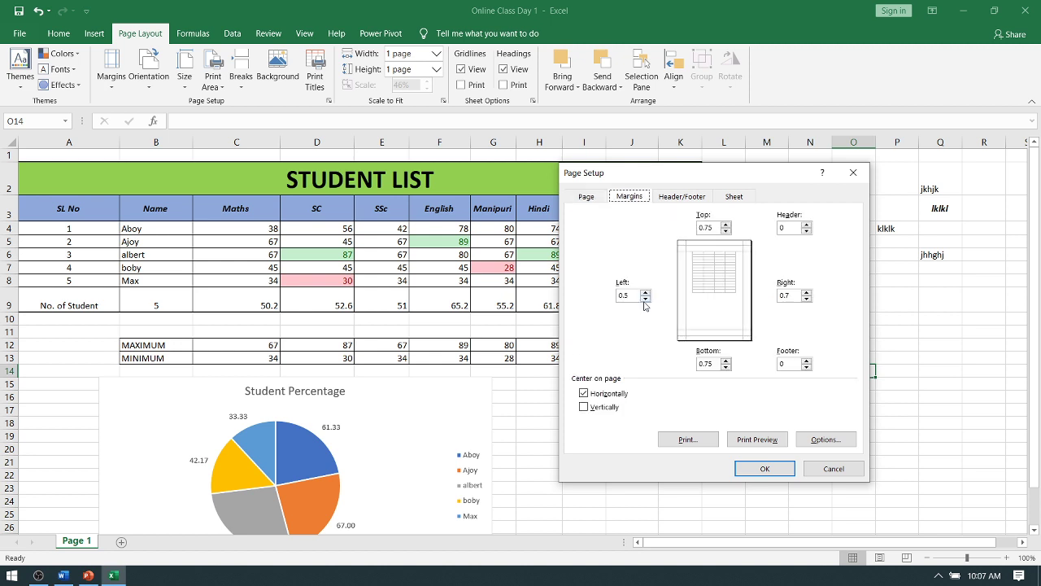
pyautogui.click(645, 298)
pyautogui.write('0')
pyautogui.click(806, 292)
pyautogui.click(807, 293)
pyautogui.write('0')
# Centre the printout horizontally only, with vertical centring turned off
pyautogui.click(605, 406)
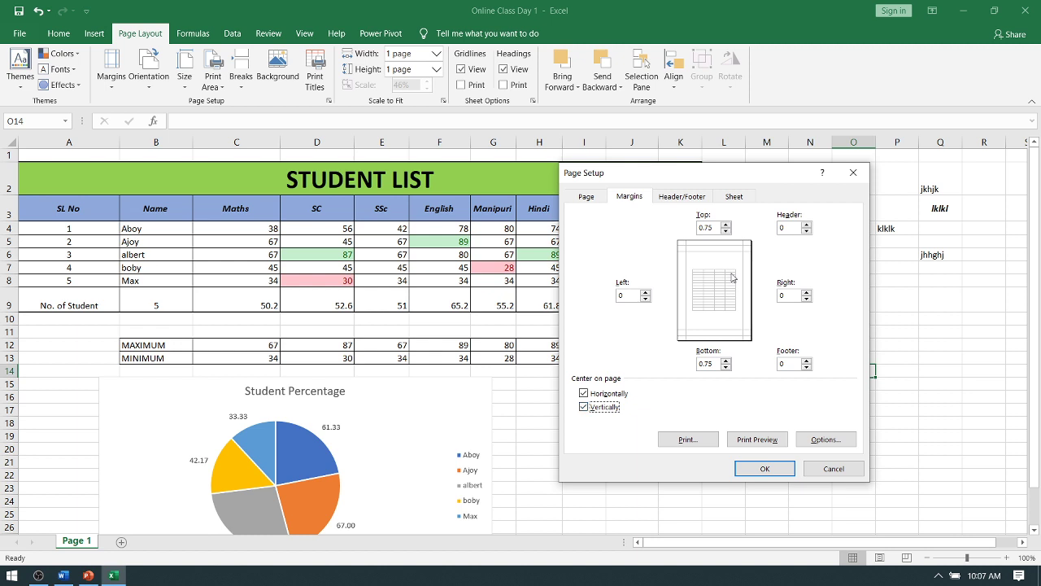
pyautogui.click(613, 414)
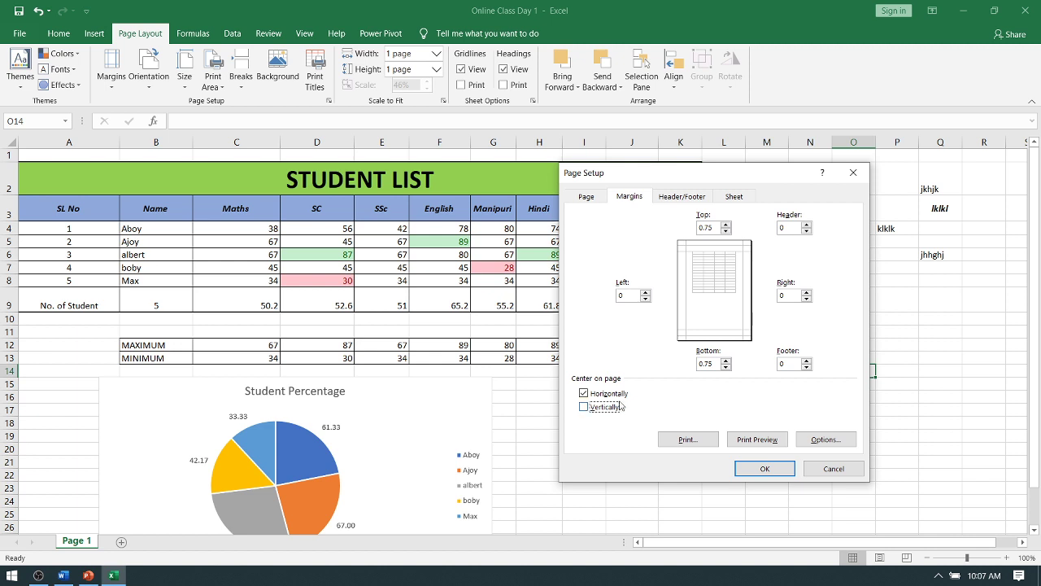
pyautogui.click(610, 394)
pyautogui.click(609, 412)
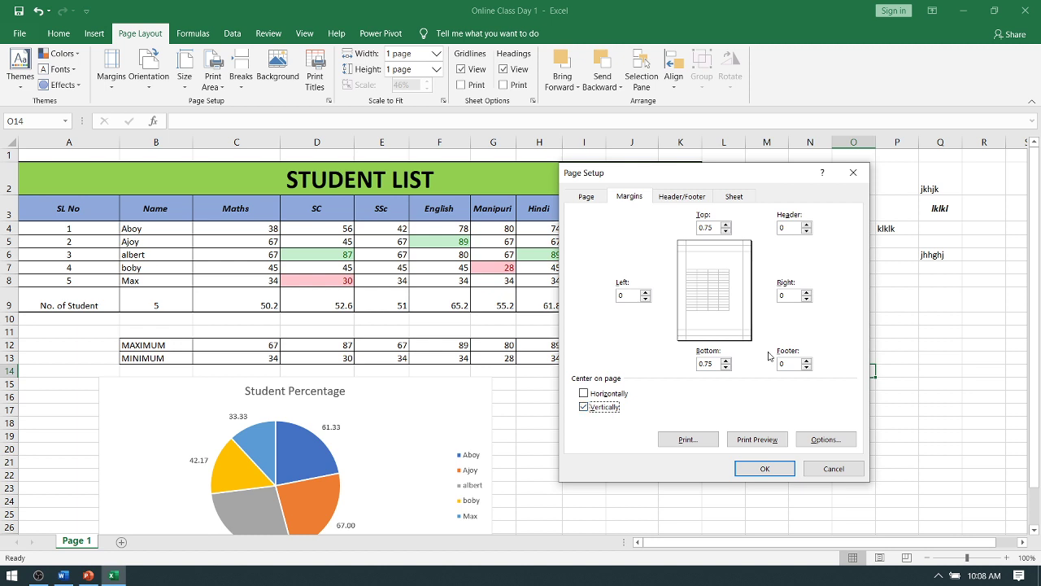
pyautogui.hotkey('alt', 'z')
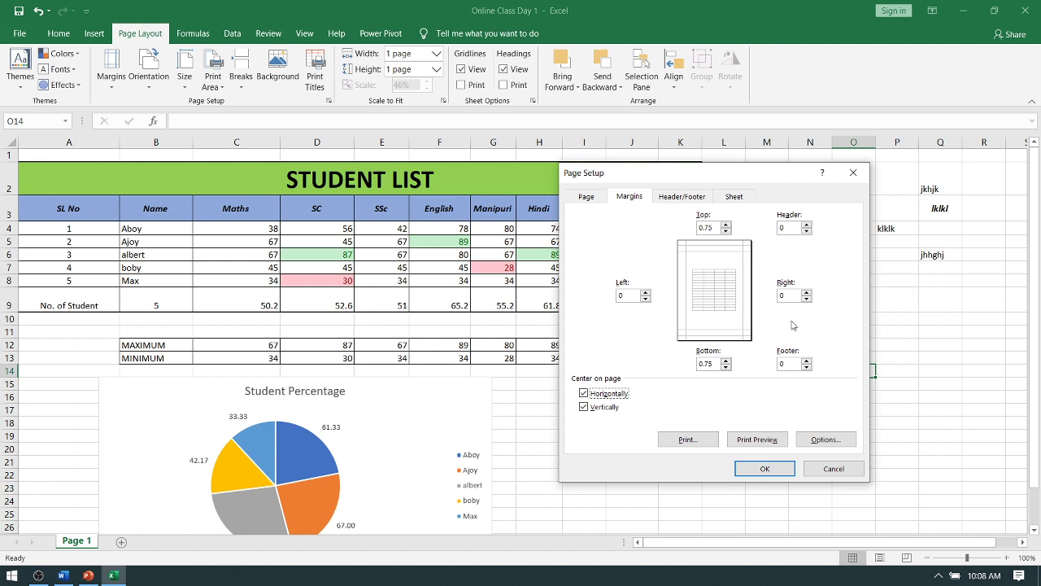
pyautogui.hotkey('alt', 'v')
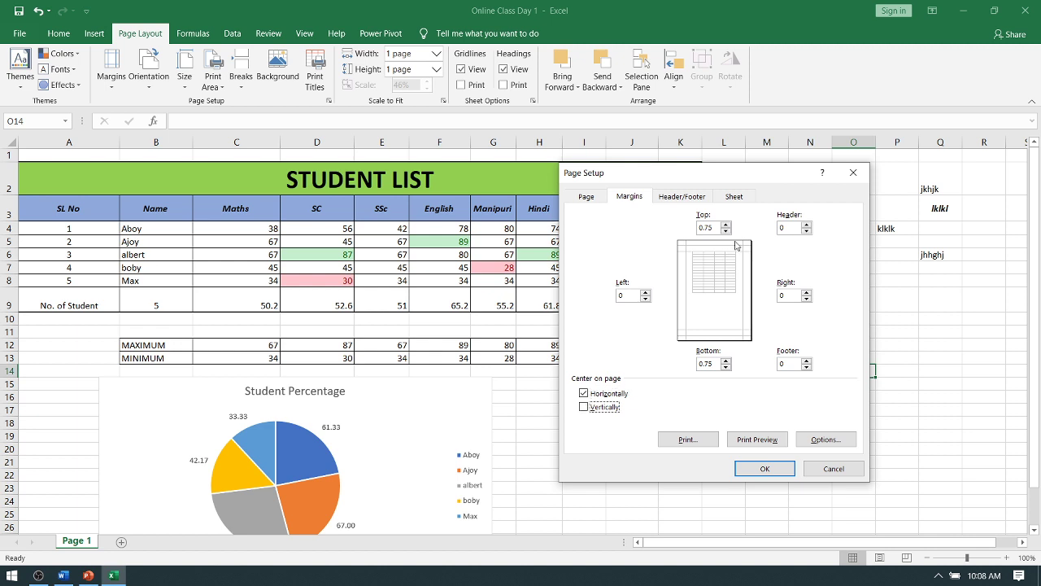
# Leave both the header and footer set to (none), then go to the Sheet options
pyautogui.hotkey('ctrl', 'Tab')
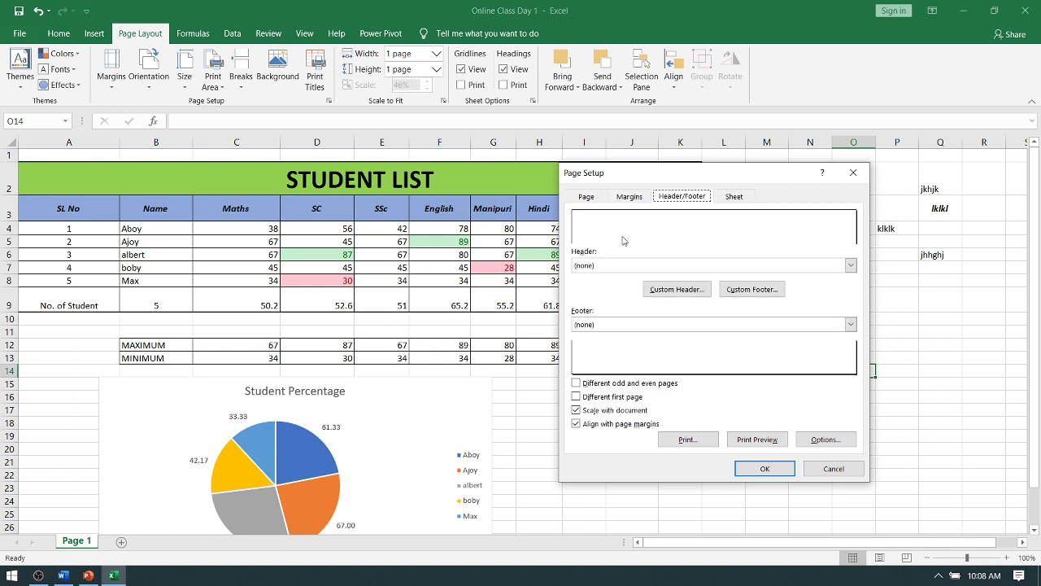
pyautogui.click(778, 266)
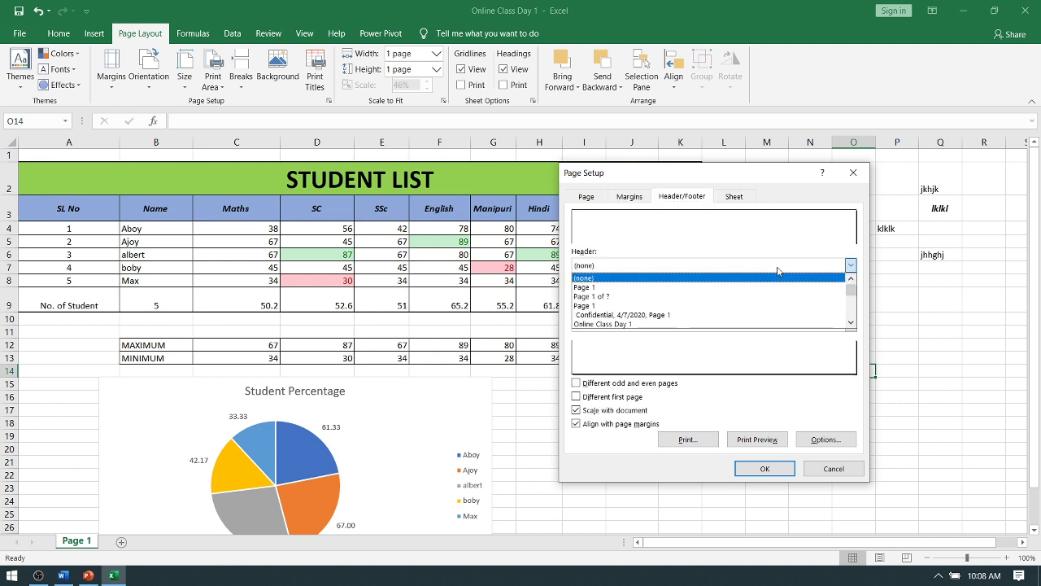
pyautogui.click(706, 325)
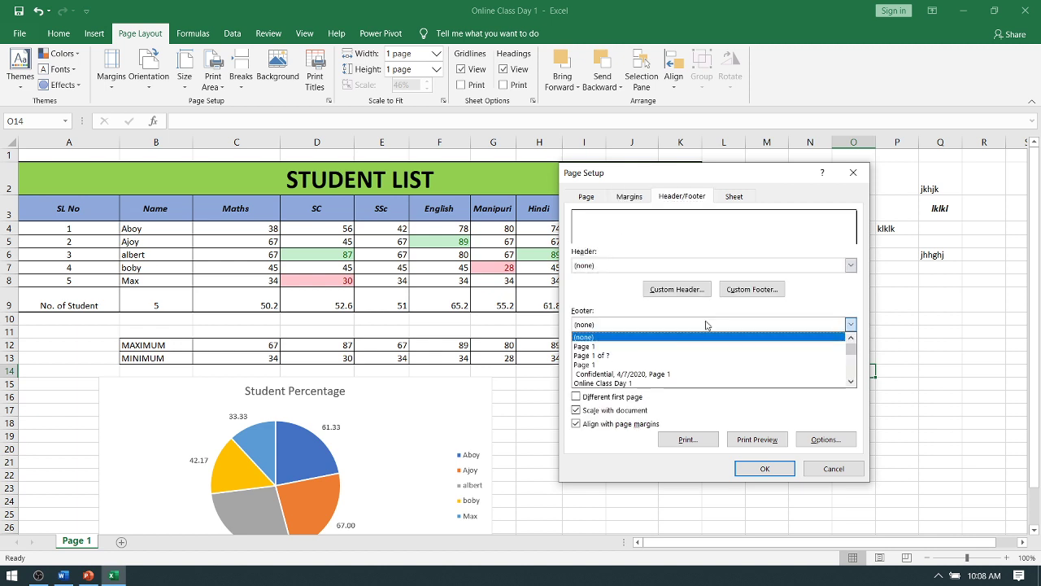
pyautogui.click(706, 324)
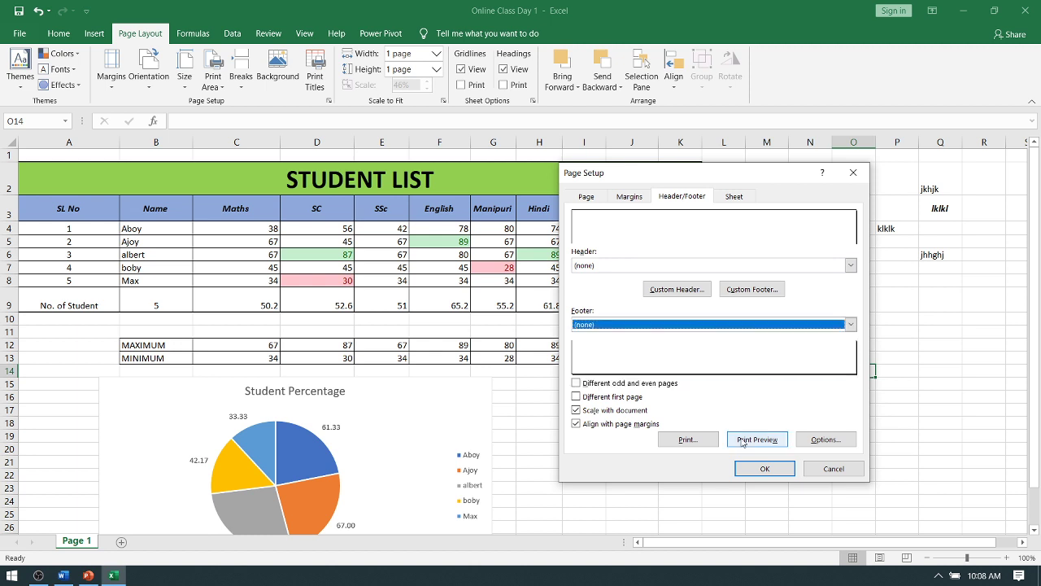
pyautogui.click(734, 196)
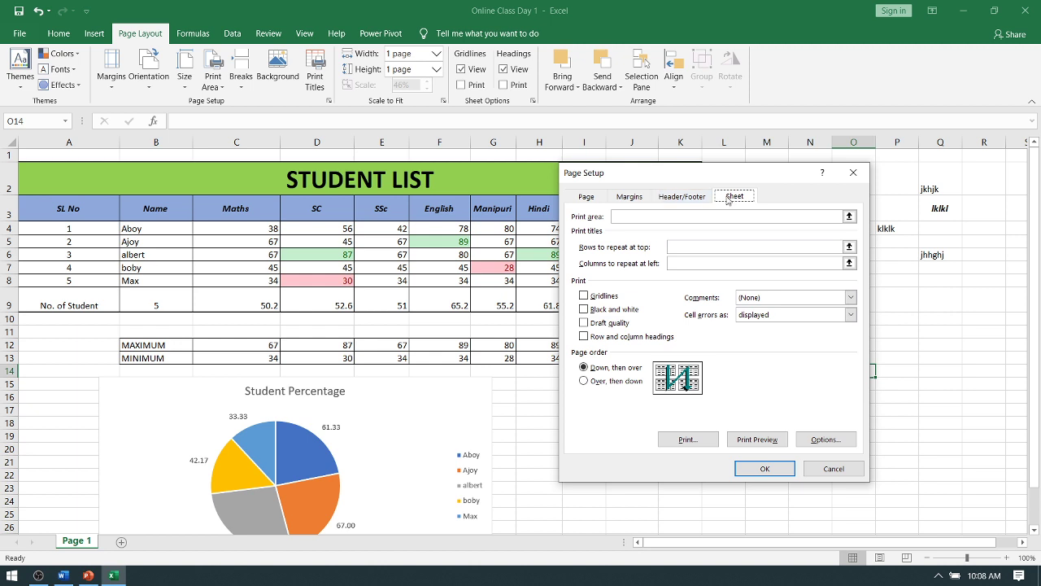
# Enter $A$1 as the print area reference on the Sheet tab and trim its ending
pyautogui.click(749, 217)
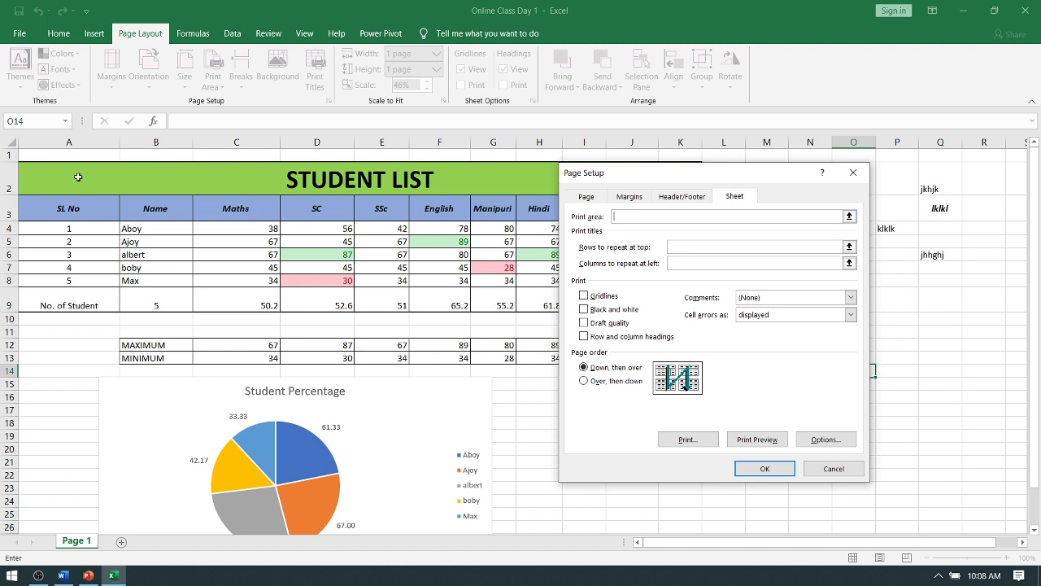
pyautogui.moveTo(78, 176); pyautogui.dragTo(28, 178)
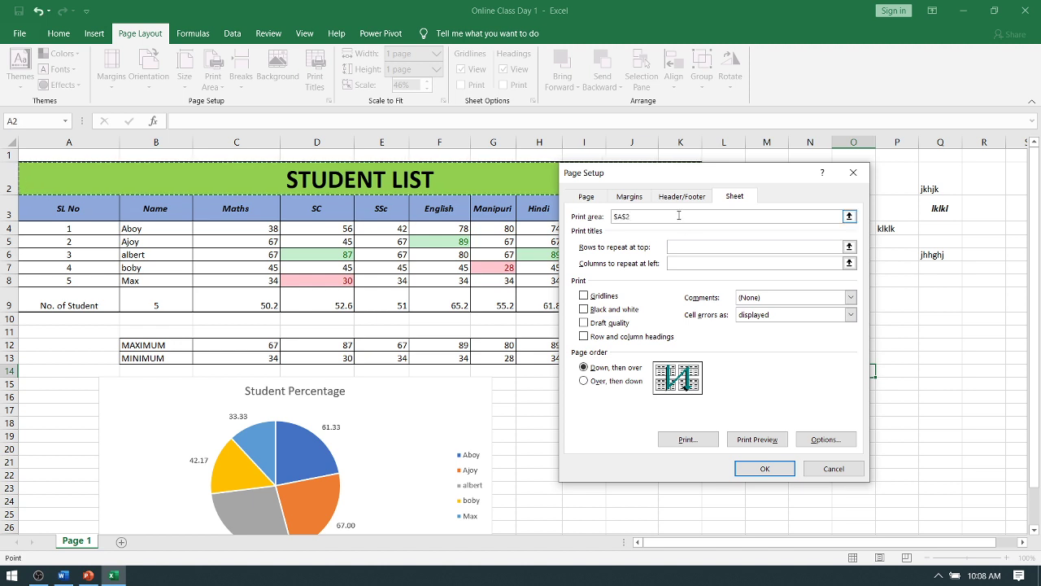
pyautogui.click(40, 155)
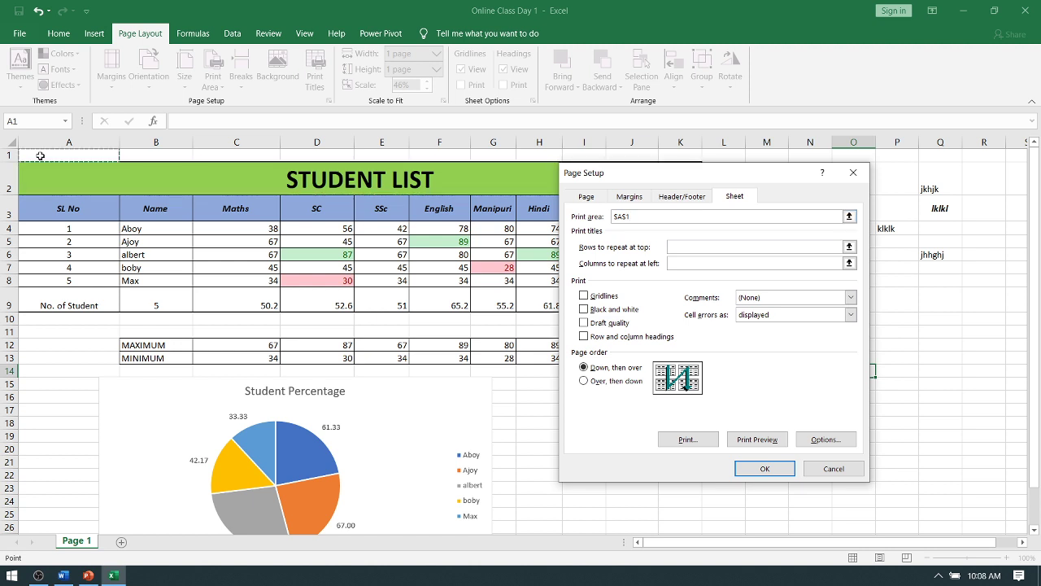
pyautogui.press('BackSpace')
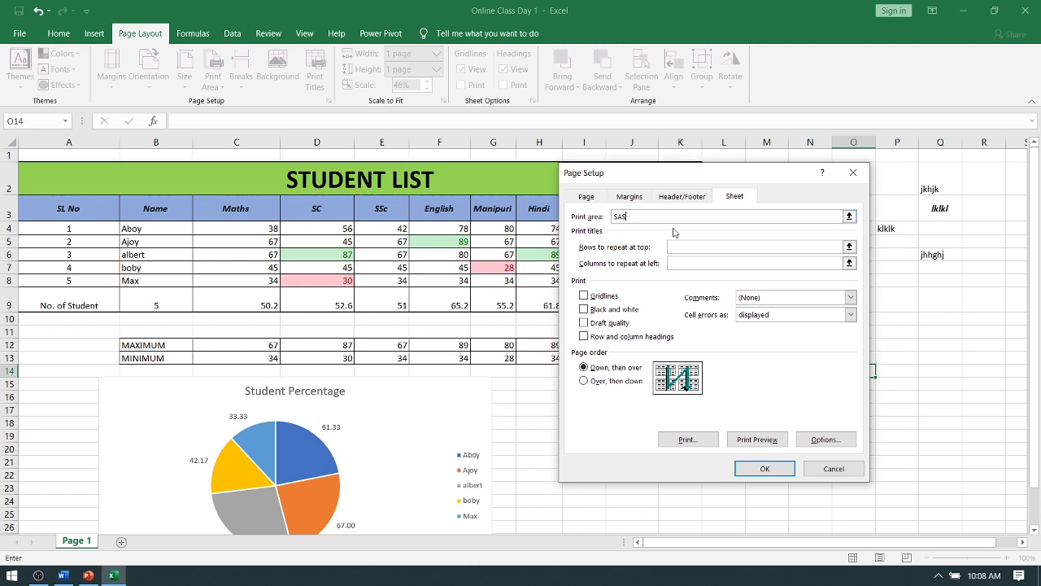
pyautogui.write('1')
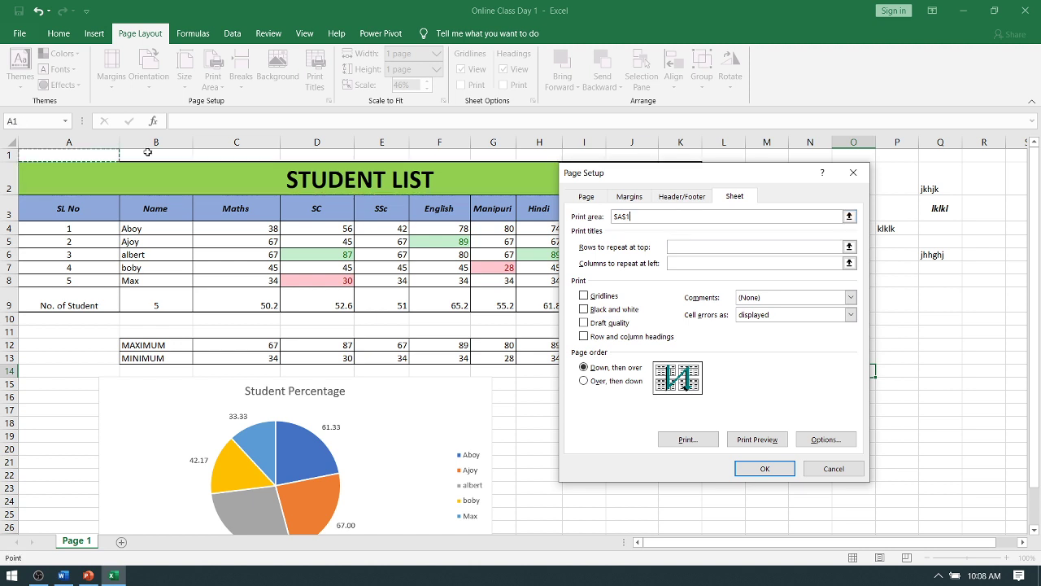
pyautogui.press('F8')
pyautogui.press('BackSpace')
pyautogui.press('BackSpace')
pyautogui.press('BackSpace')
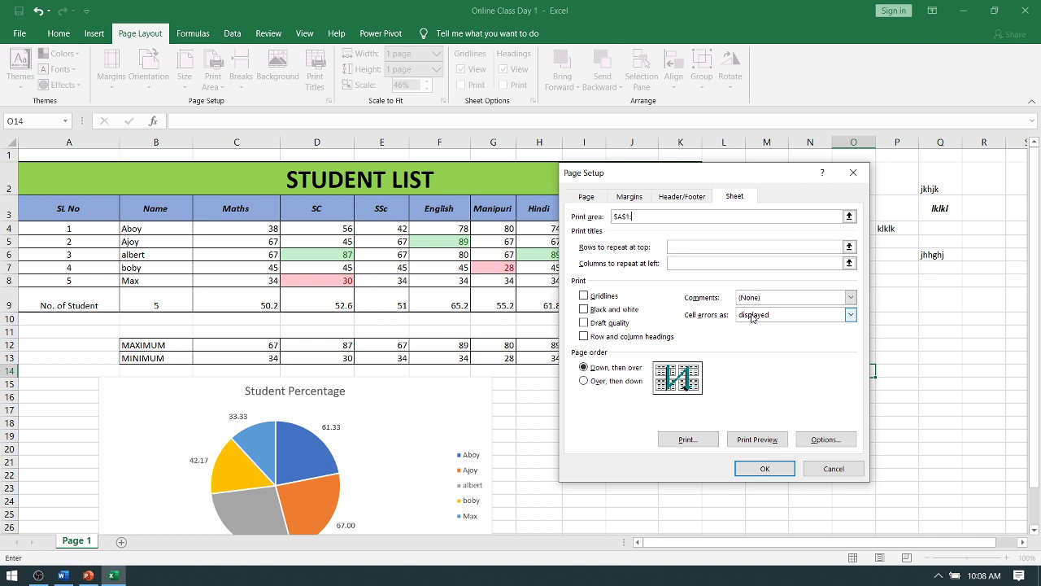
# Discard the Page Setup edits and set A1:Q187 as the print area
pyautogui.click(806, 465)
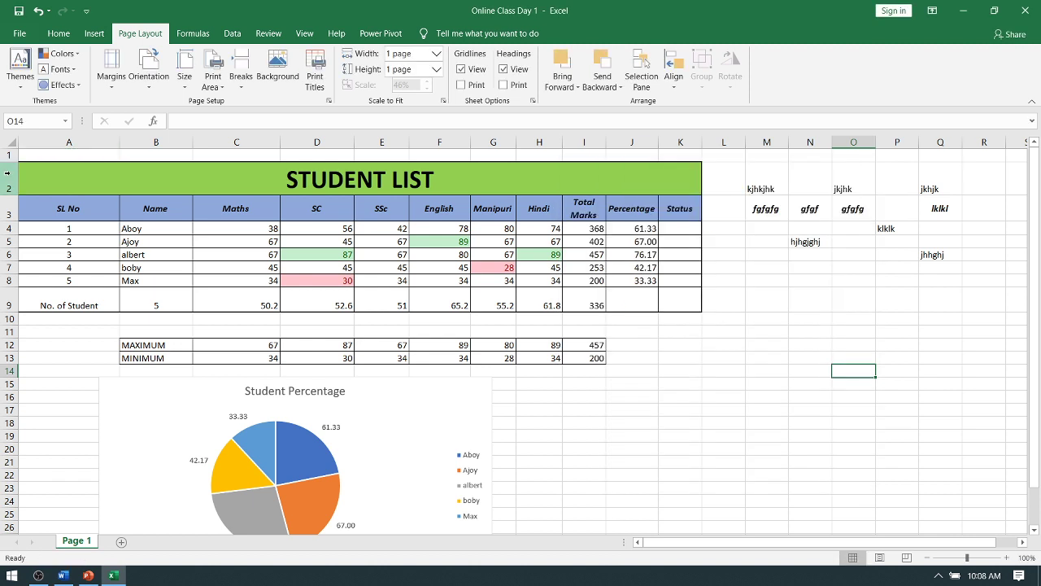
pyautogui.moveTo(7, 172)
pyautogui.mouseDown()
pyautogui.moveTo(943, 582)
pyautogui.moveTo(944, 286)
pyautogui.mouseUp()
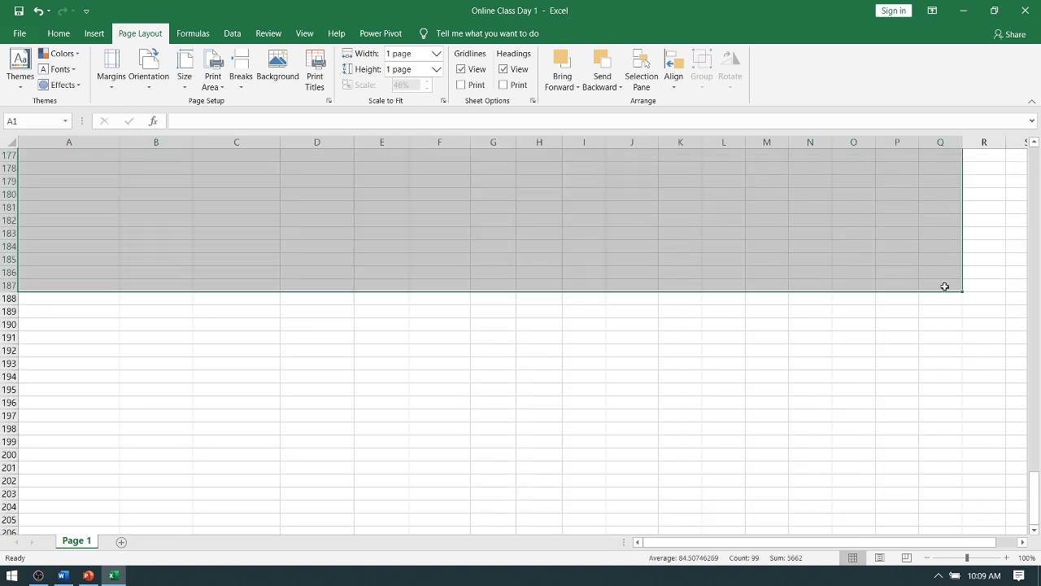
pyautogui.click(212, 78)
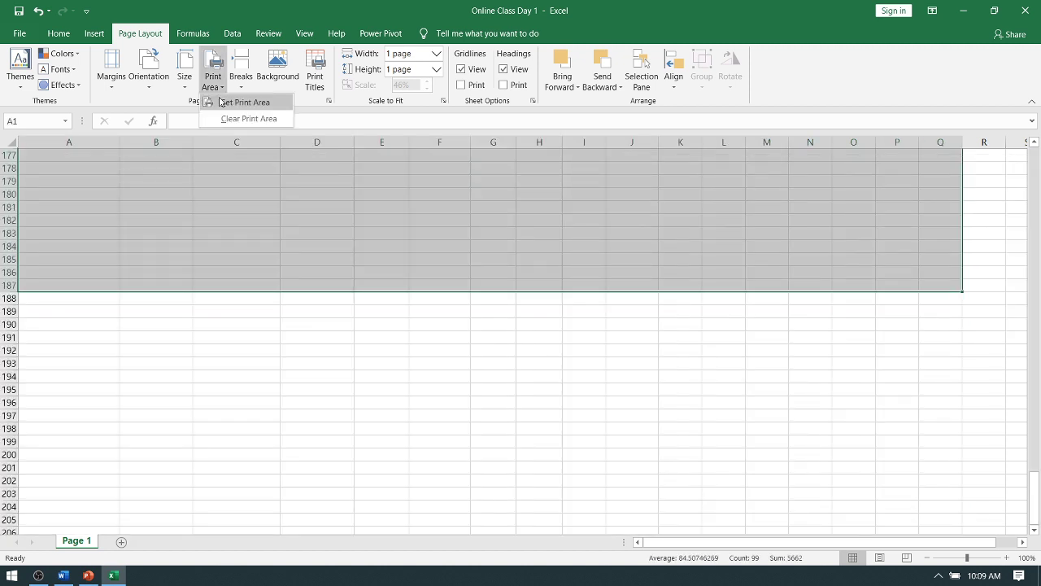
pyautogui.click(220, 102)
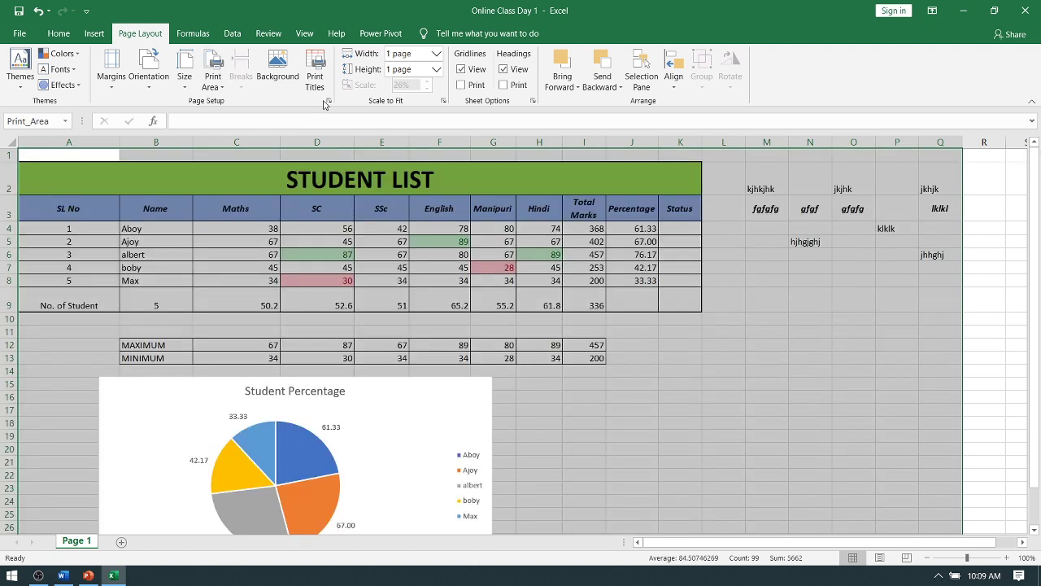
# Confirm the print area on Page Setup's Sheet tab, close it, and scroll the sheet
pyautogui.click(326, 102)
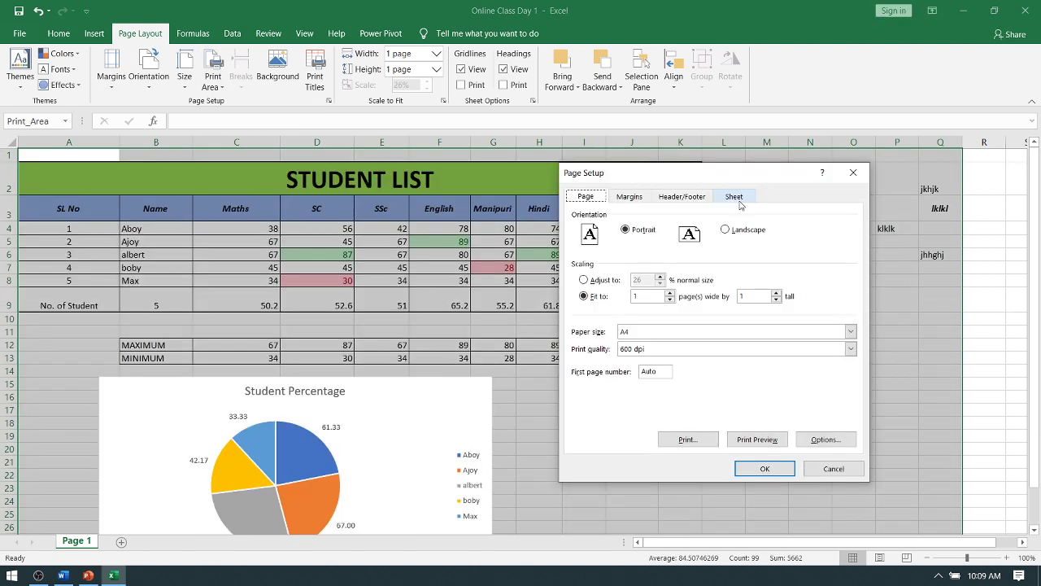
pyautogui.click(735, 198)
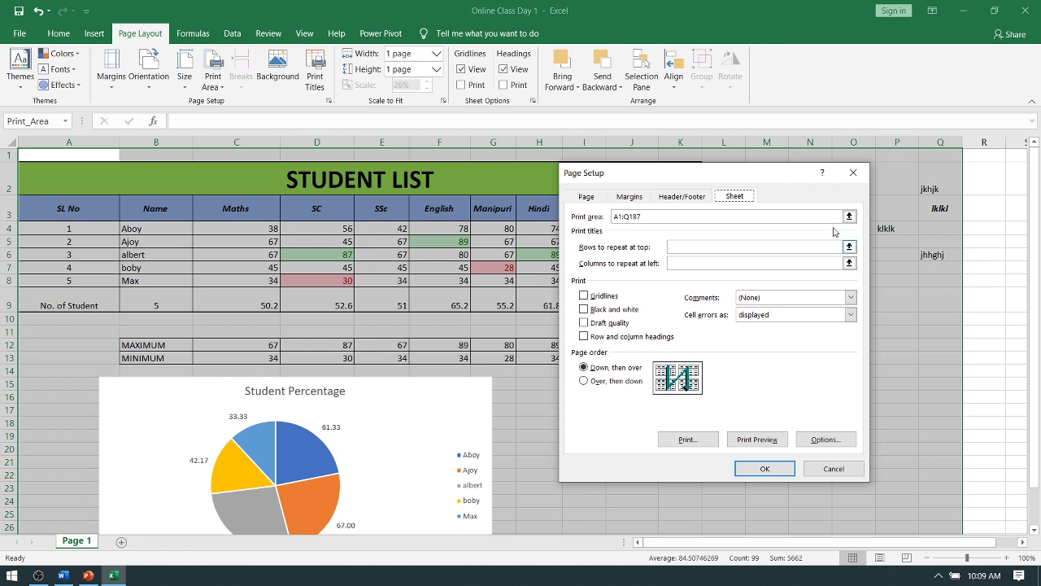
pyautogui.click(849, 246)
pyautogui.moveTo(1035, 167)
pyautogui.mouseDown()
pyautogui.moveTo(1039, 409)
pyautogui.moveTo(1003, 486)
pyautogui.mouseUp()
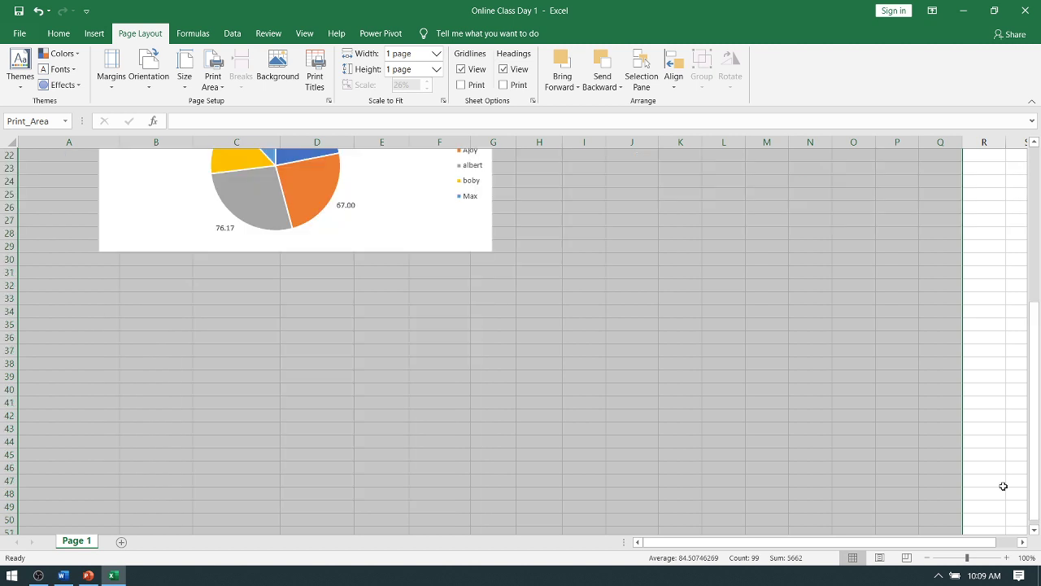
pyautogui.scroll(-4, 1004, 480)
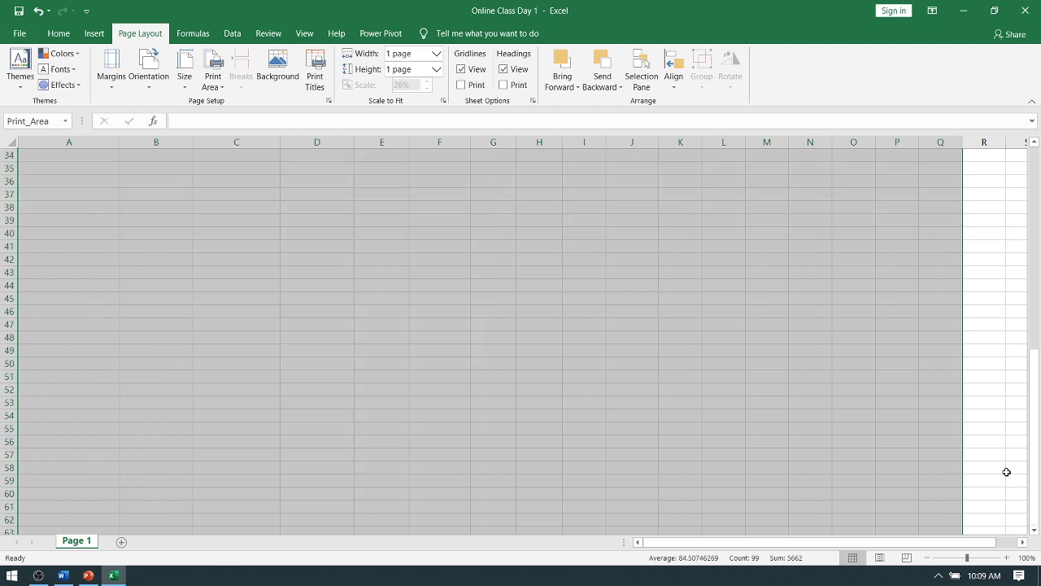
pyautogui.scroll(8, 1006, 472)
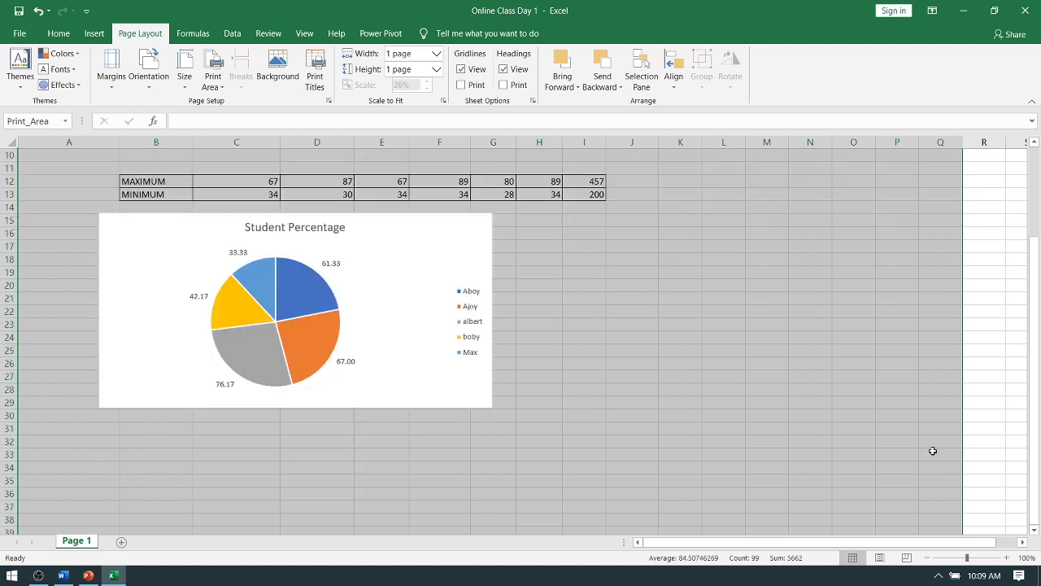
pyautogui.scroll(-3, 933, 450)
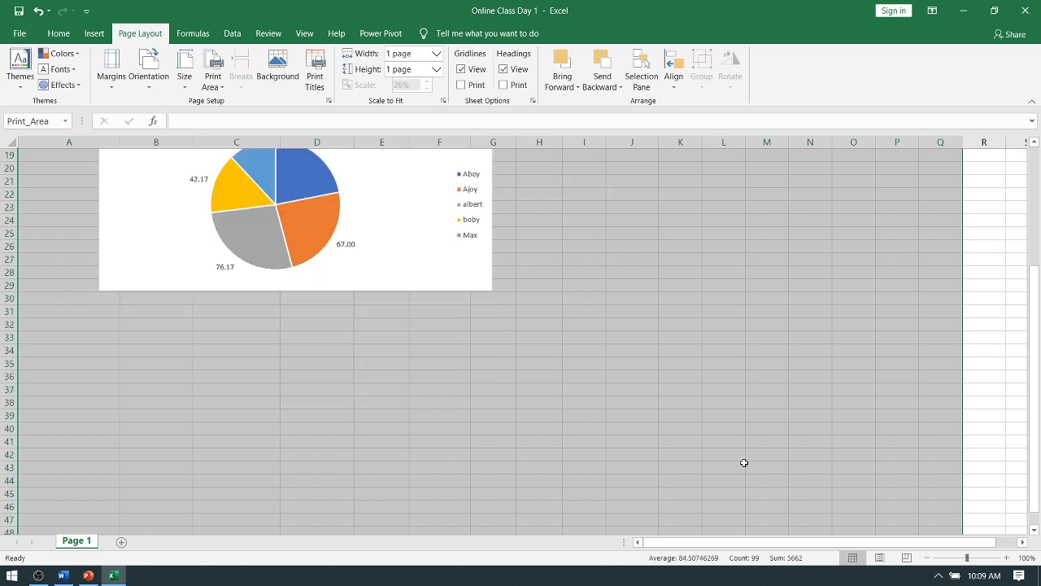
pyautogui.scroll(-20, 744, 462)
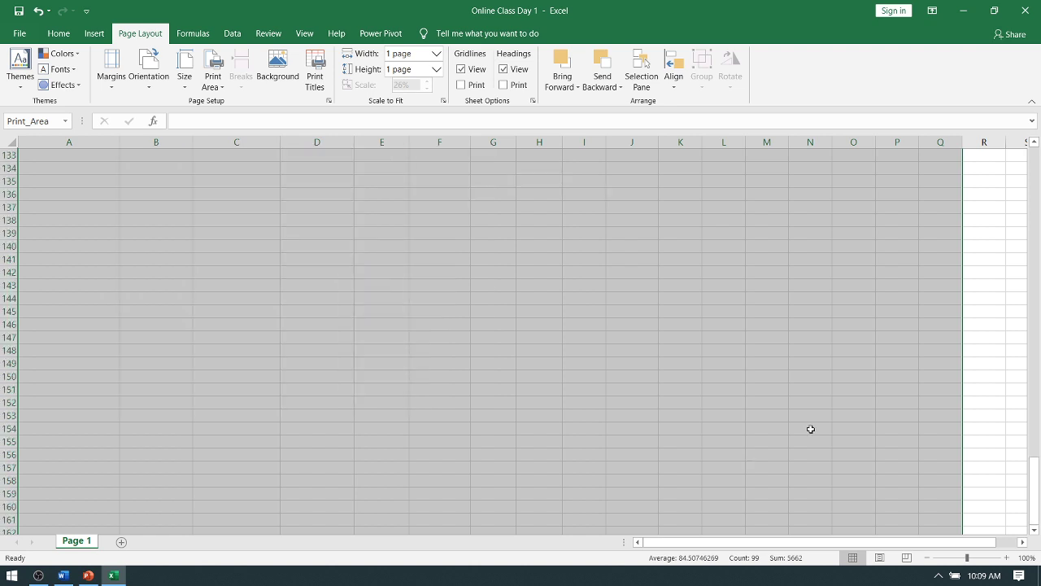
pyautogui.scroll(-15, 811, 429)
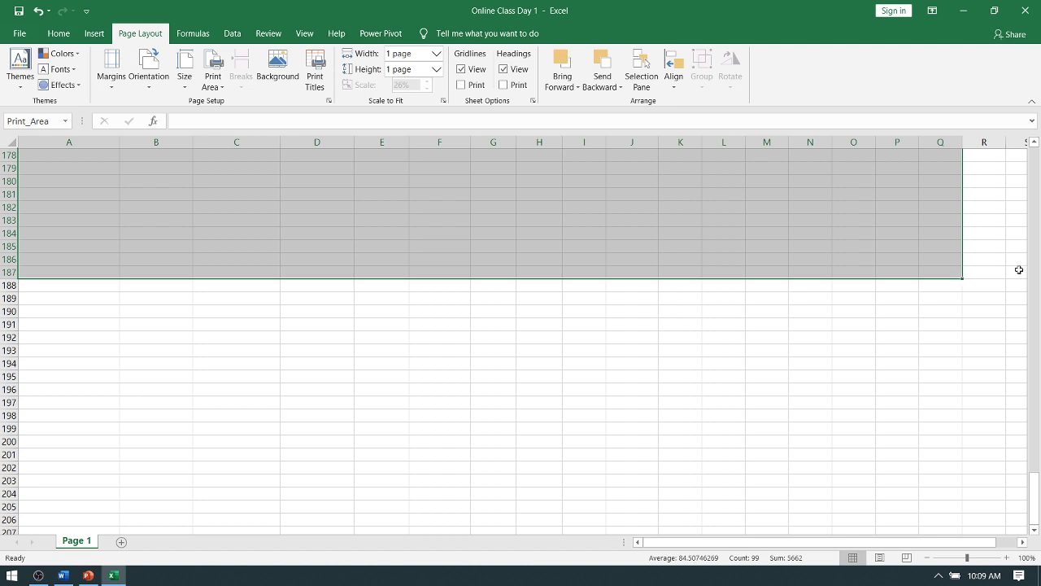
pyautogui.scroll(7, 959, 259)
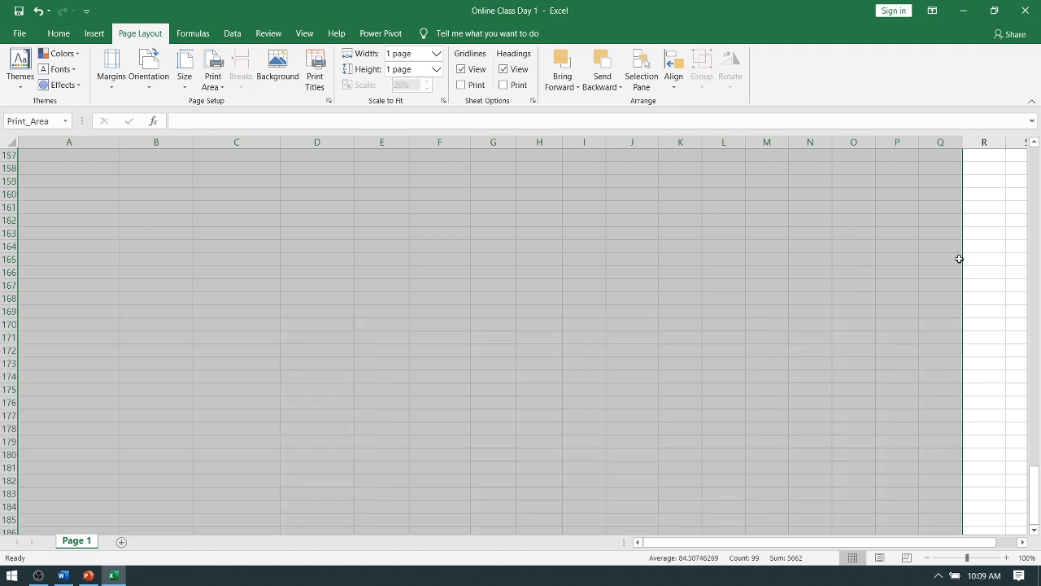
pyautogui.scroll(20, 959, 258)
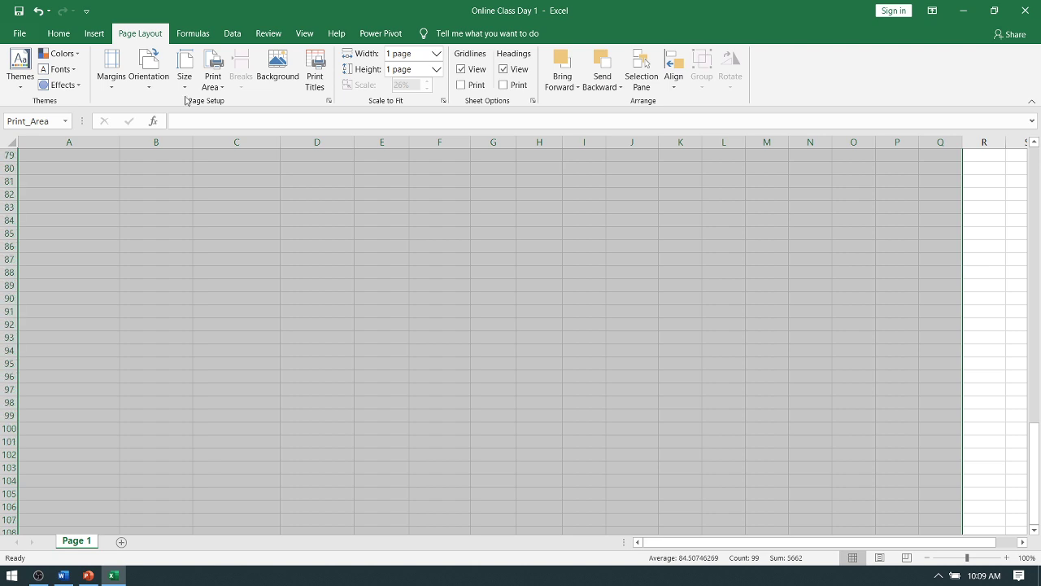
pyautogui.scroll(20, 667, 382)
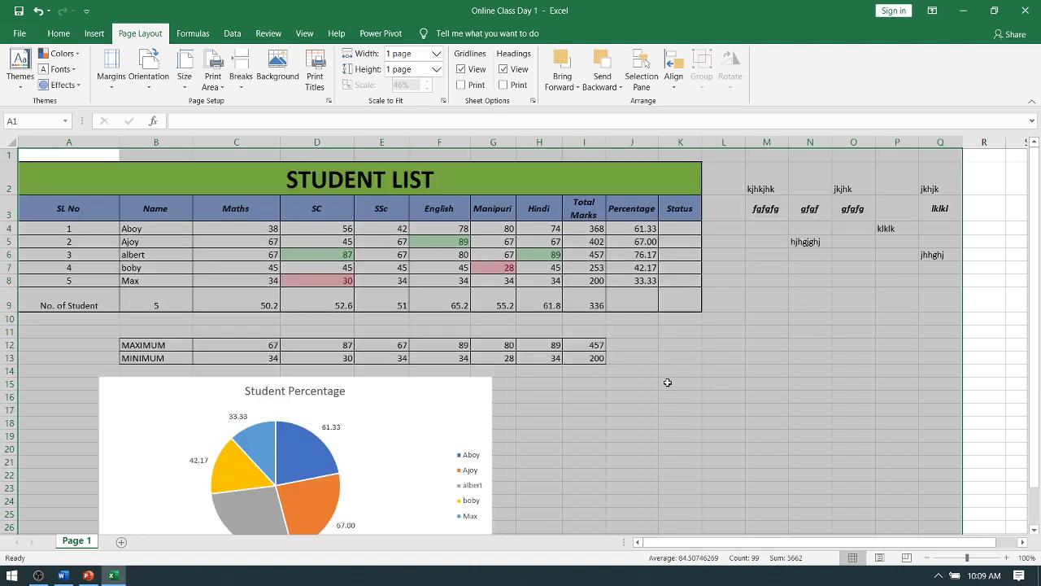
# Set the print area to A2:P31, from the STUDENT LIST title past the chart
pyautogui.click(723, 345)
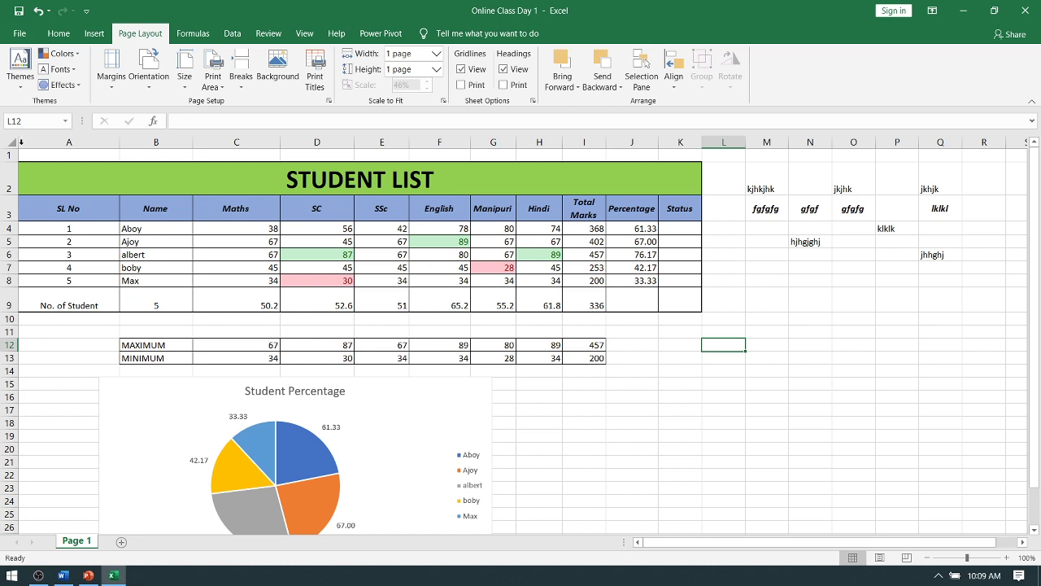
pyautogui.moveTo(24, 155)
pyautogui.mouseDown()
pyautogui.moveTo(601, 232)
pyautogui.moveTo(966, 458)
pyautogui.moveTo(948, 471)
pyautogui.mouseUp()
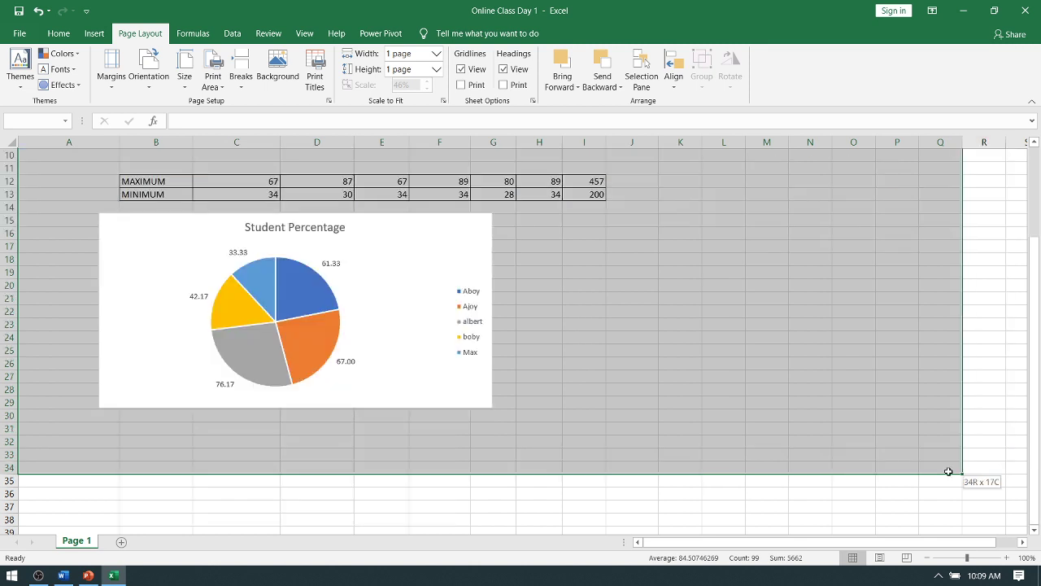
pyautogui.scroll(3, 954, 260)
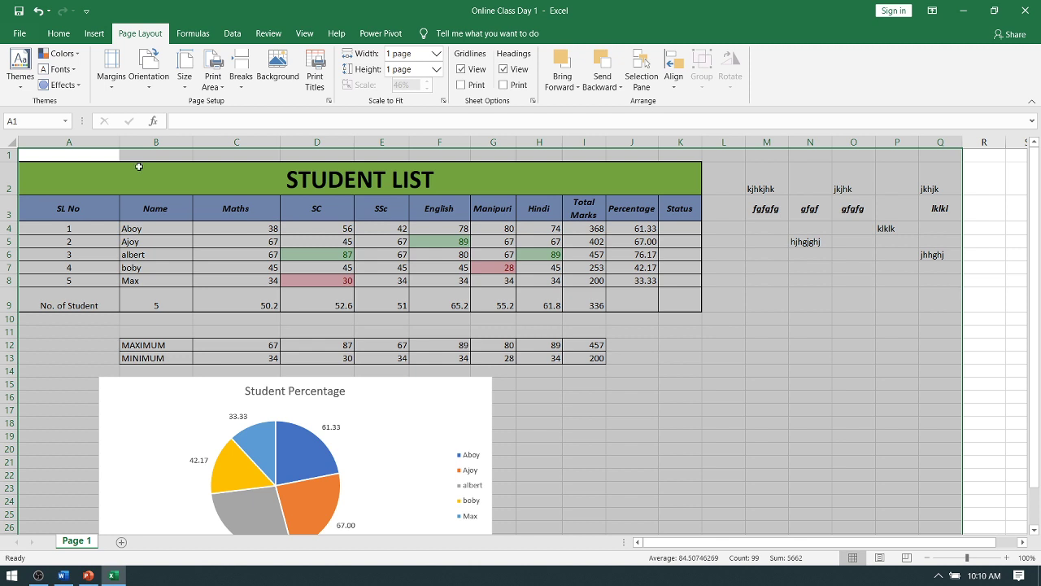
pyautogui.moveTo(139, 166)
pyautogui.mouseDown()
pyautogui.moveTo(898, 464)
pyautogui.moveTo(936, 205)
pyautogui.moveTo(904, 105)
pyautogui.moveTo(912, 226)
pyautogui.moveTo(903, 245)
pyautogui.mouseUp()
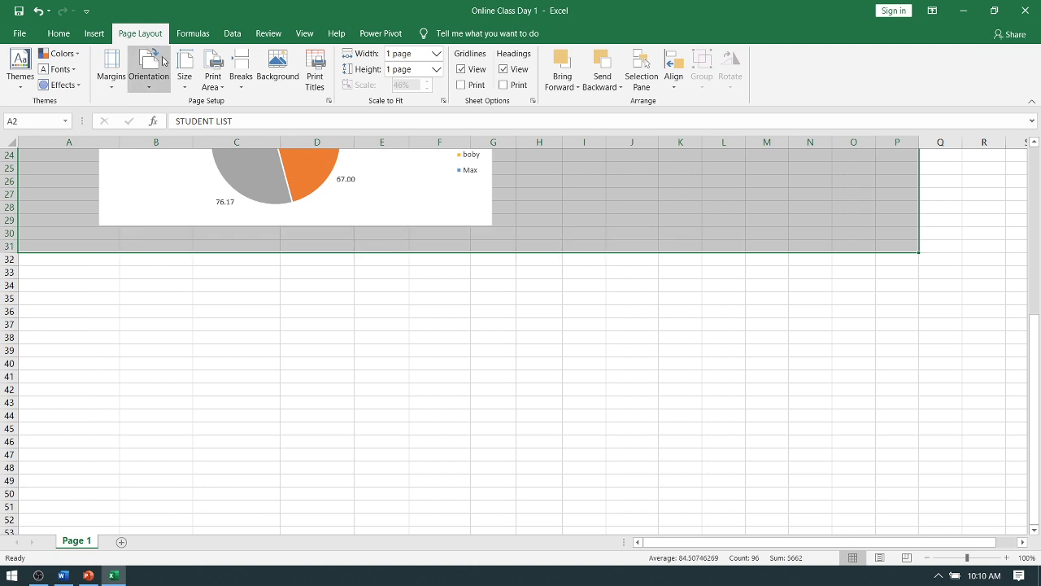
pyautogui.click(213, 77)
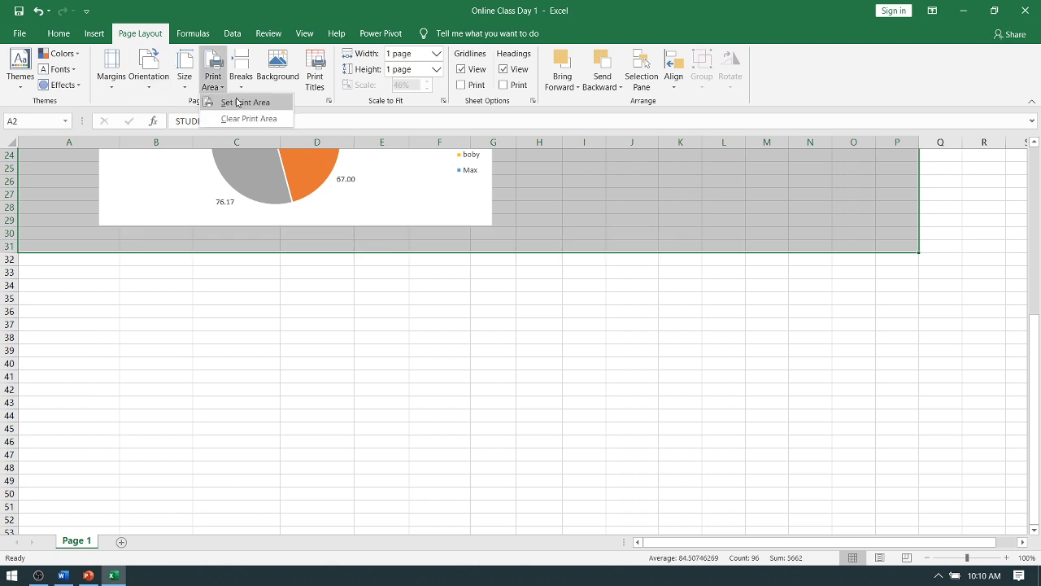
pyautogui.click(237, 102)
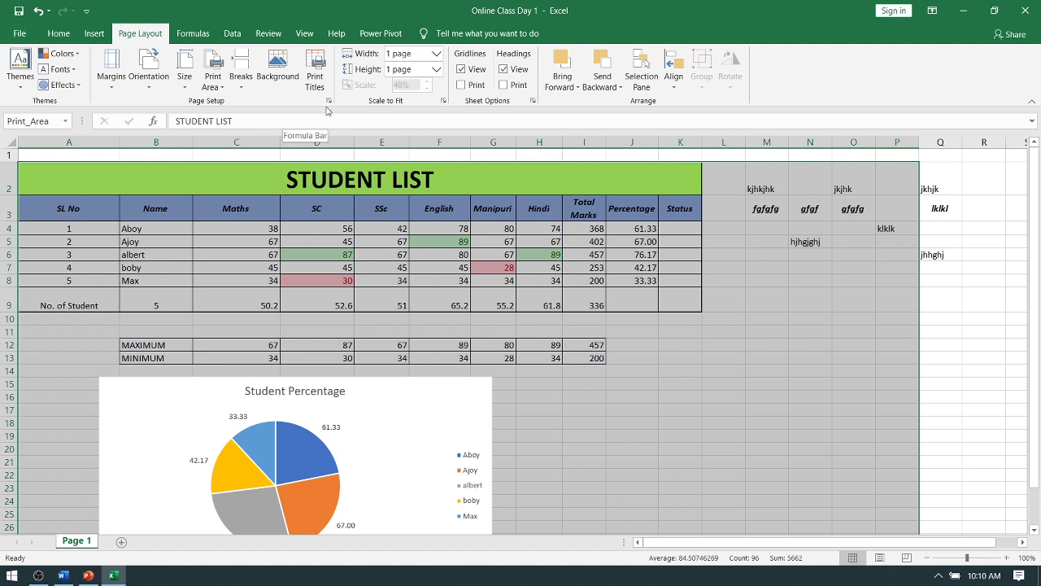
# Switch the page to Landscape, keeping Fit to 1 by 1 page and A4 paper
pyautogui.click(327, 101)
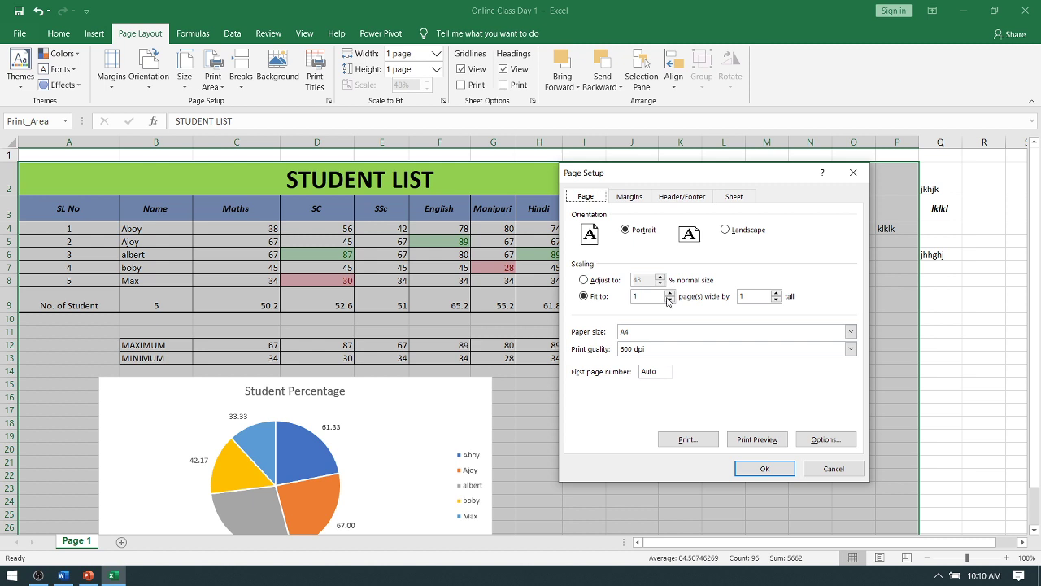
pyautogui.click(592, 281)
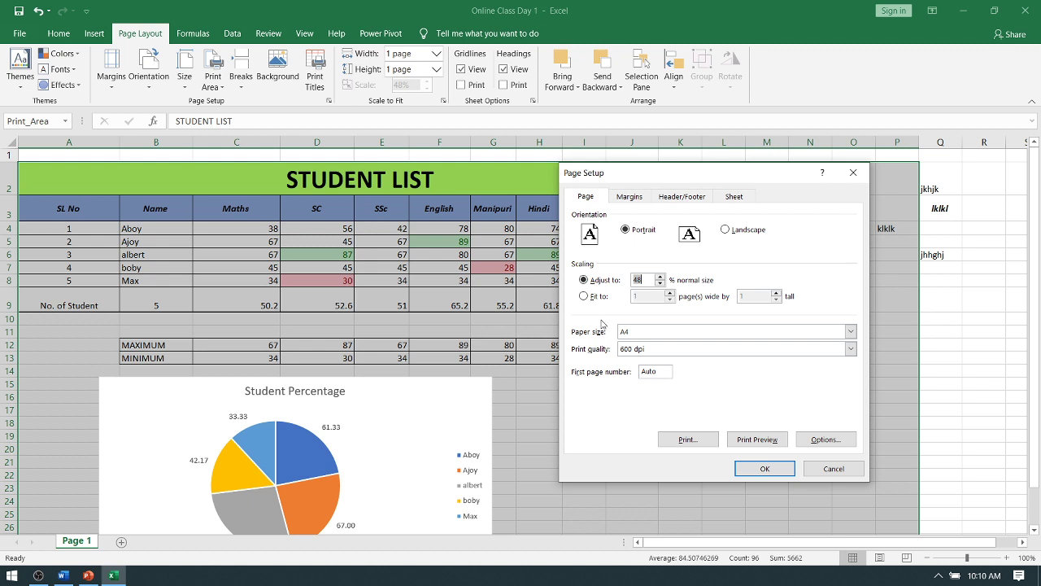
pyautogui.click(593, 296)
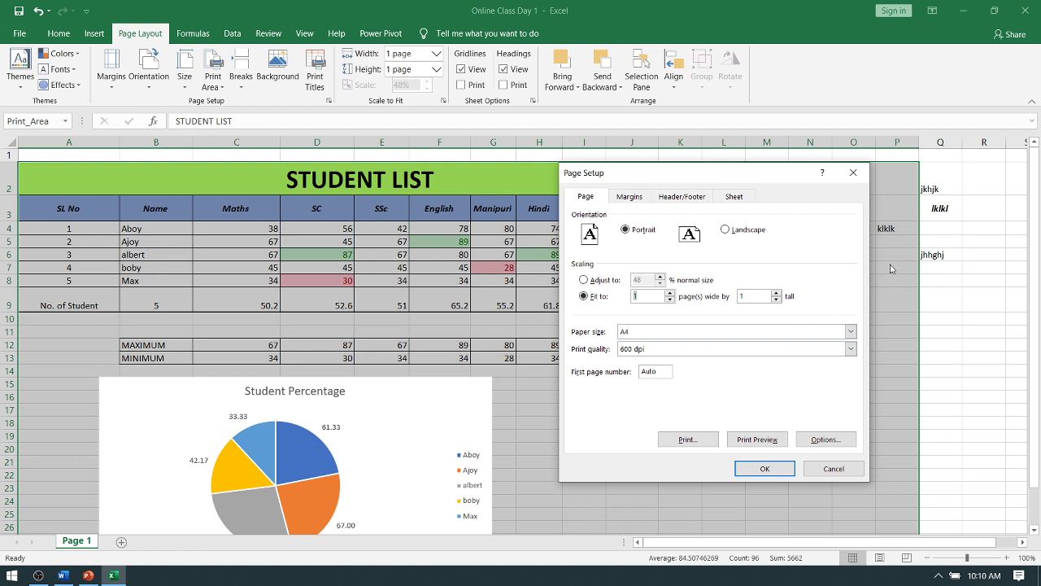
pyautogui.click(746, 233)
pyautogui.click(746, 232)
pyautogui.click(660, 333)
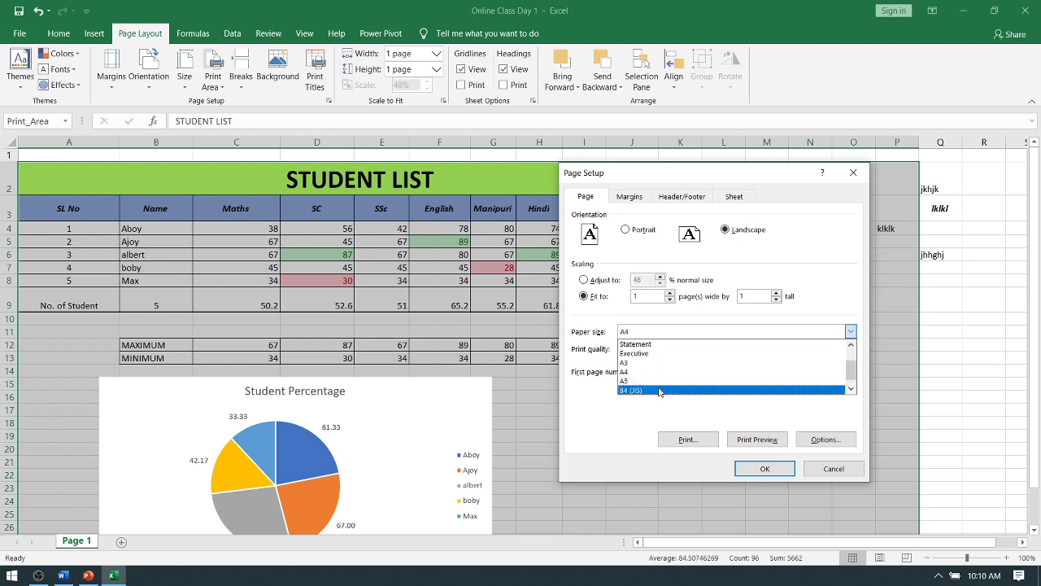
pyautogui.click(675, 331)
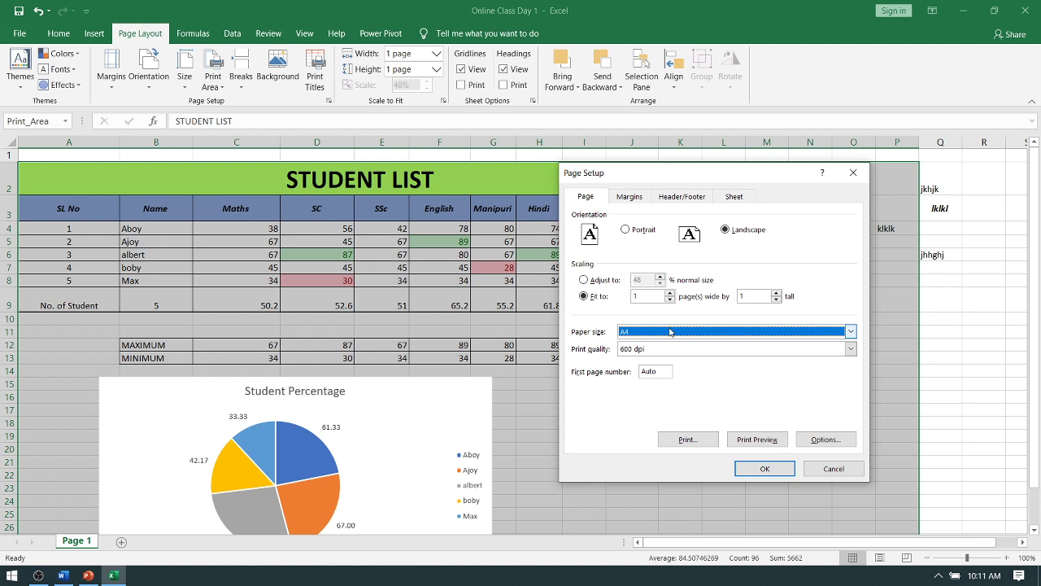
pyautogui.click(757, 439)
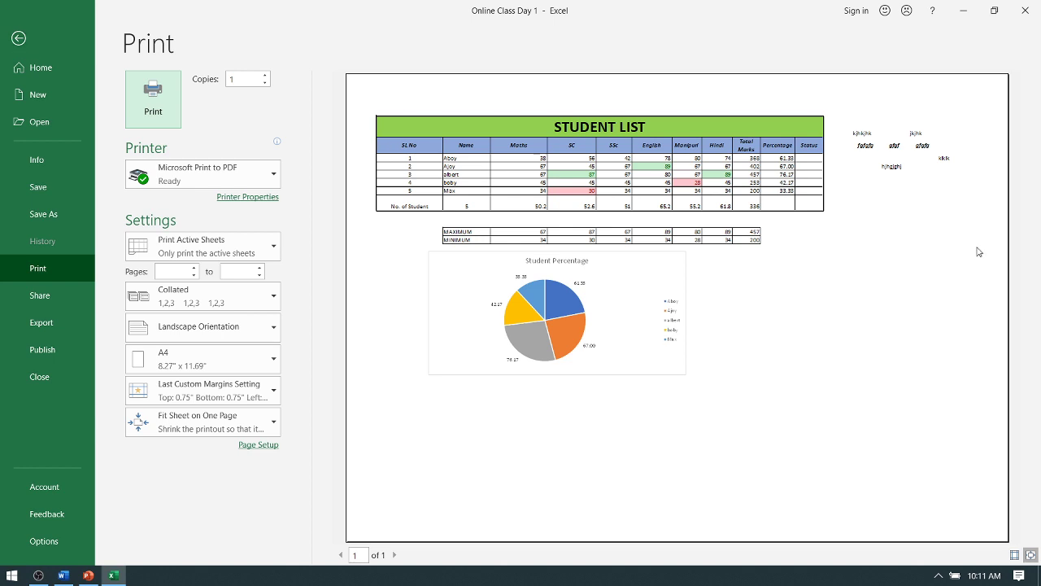
pyautogui.click(592, 130)
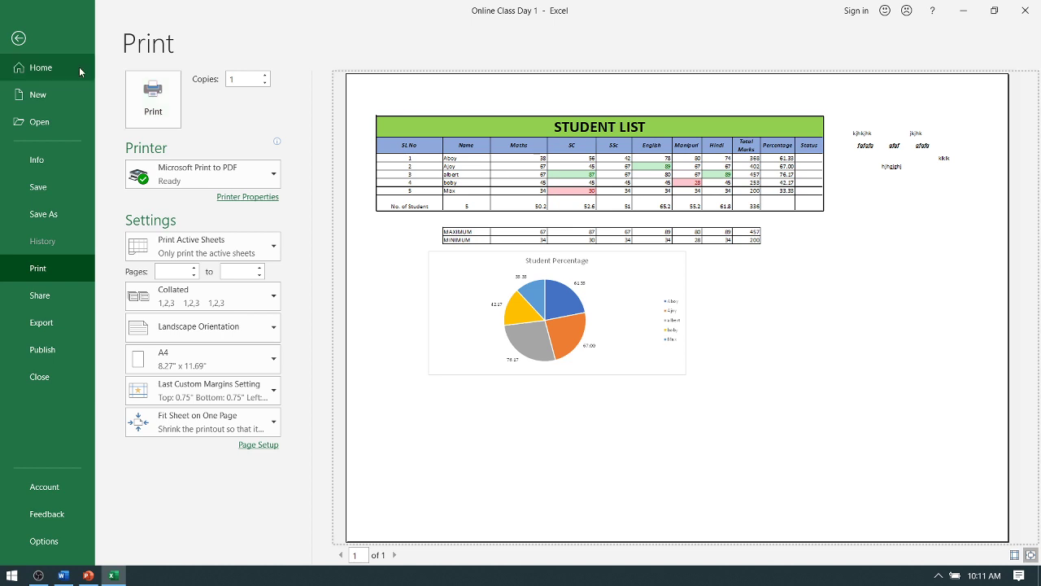
pyautogui.press('Escape')
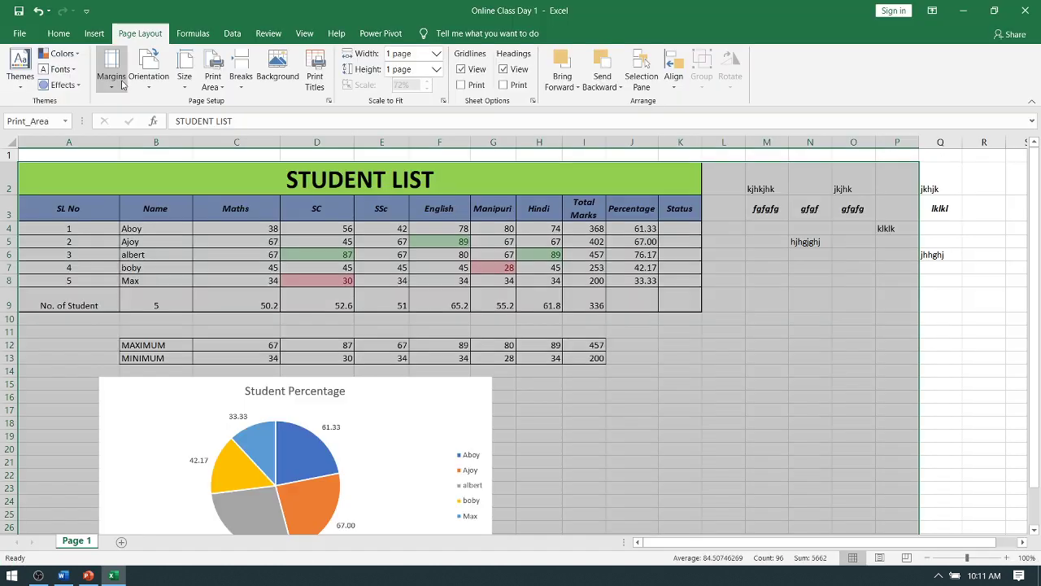
pyautogui.click(185, 81)
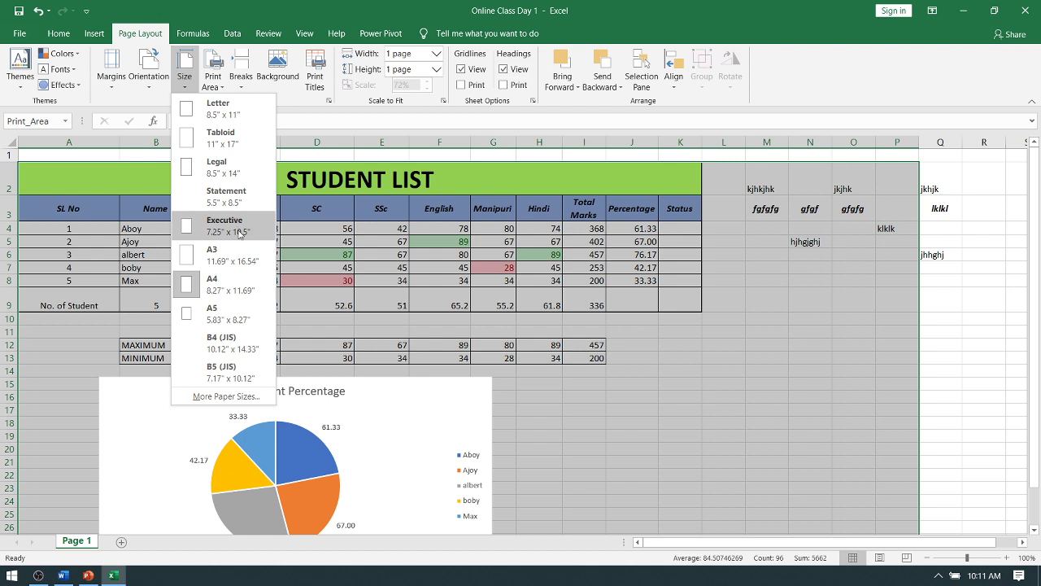
pyautogui.click(209, 79)
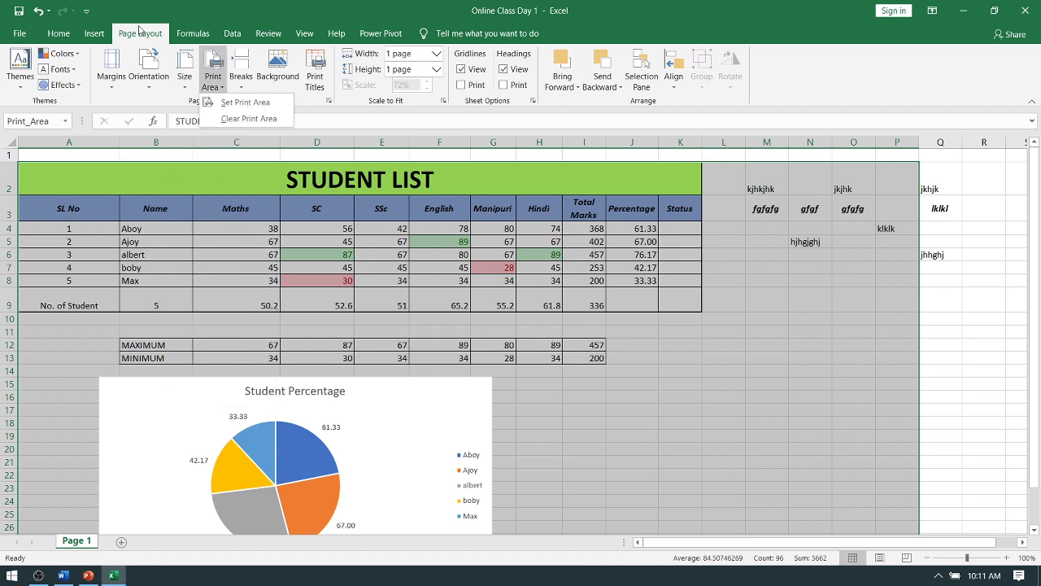
pyautogui.click(649, 318)
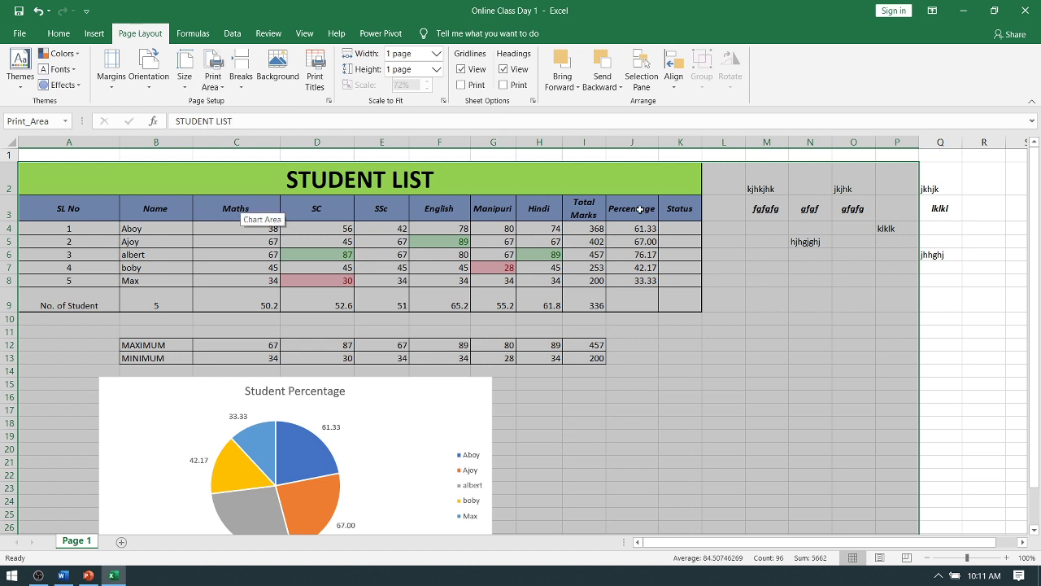
pyautogui.click(213, 80)
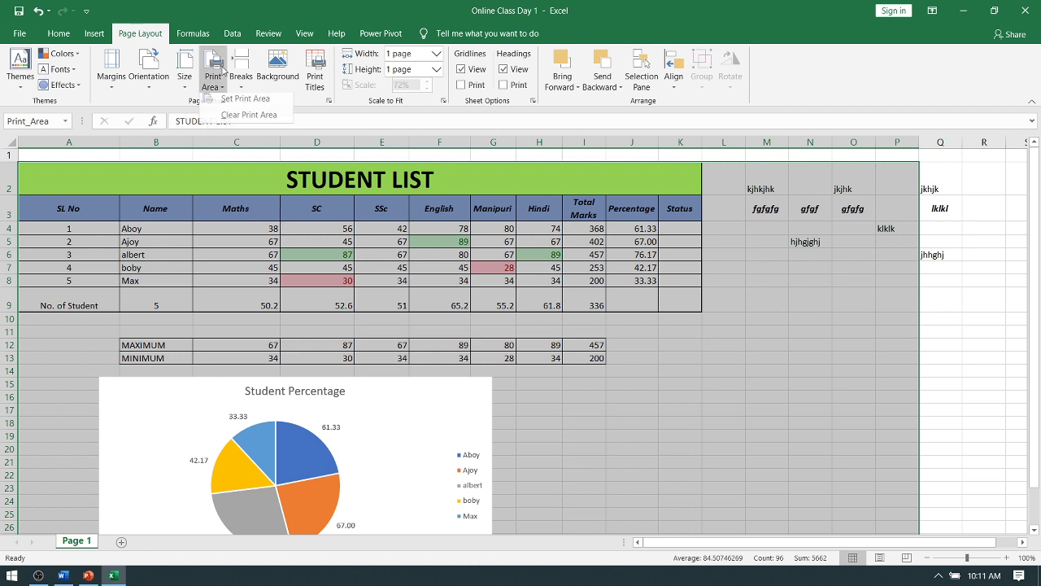
pyautogui.click(221, 70)
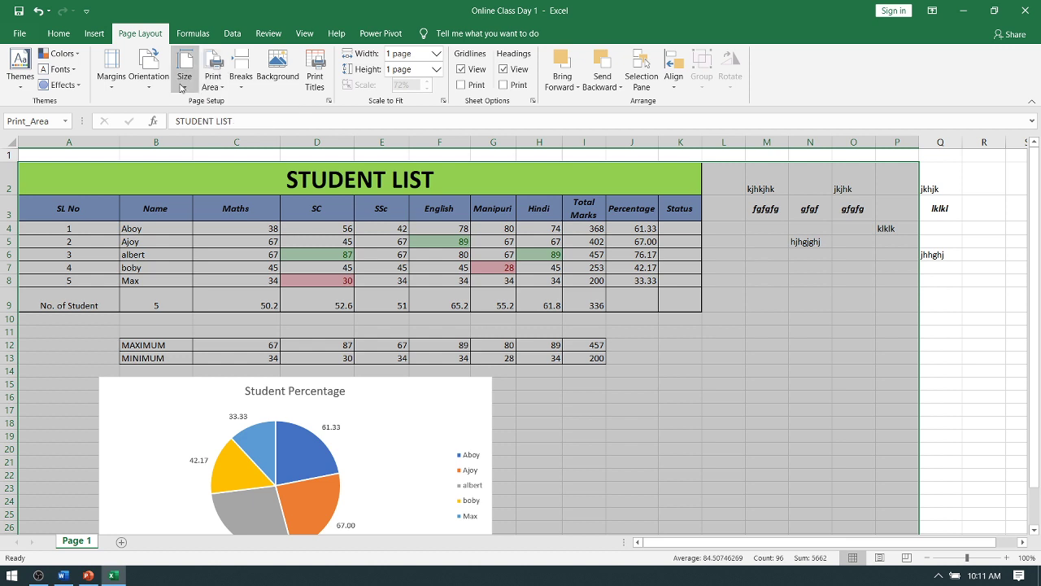
# Review Page Setup: fit 1 page wide, A4 paper, then the Margins and Header/Footer tabs
pyautogui.click(330, 101)
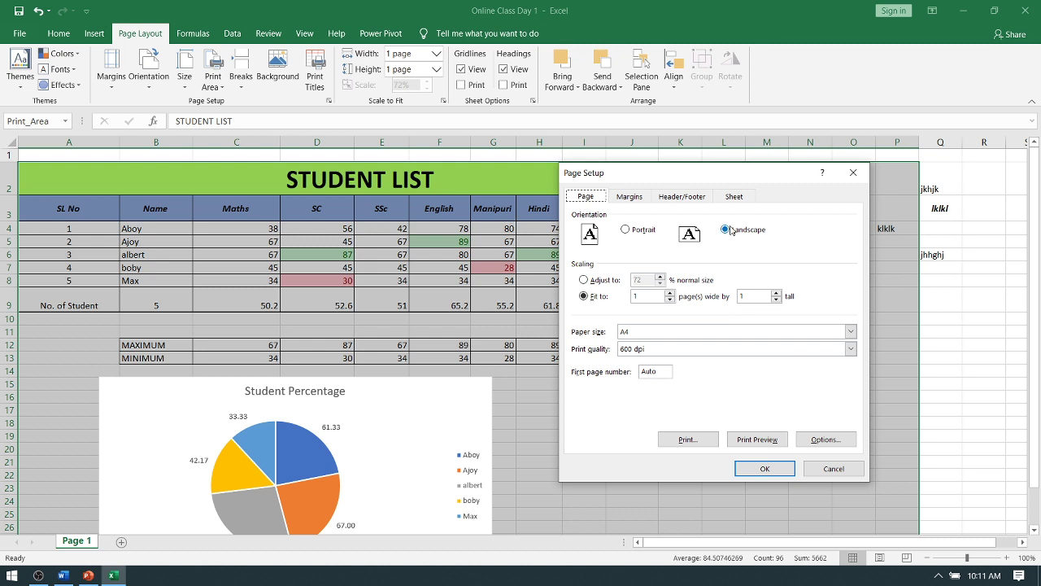
pyautogui.click(610, 300)
pyautogui.write('1')
pyautogui.click(626, 332)
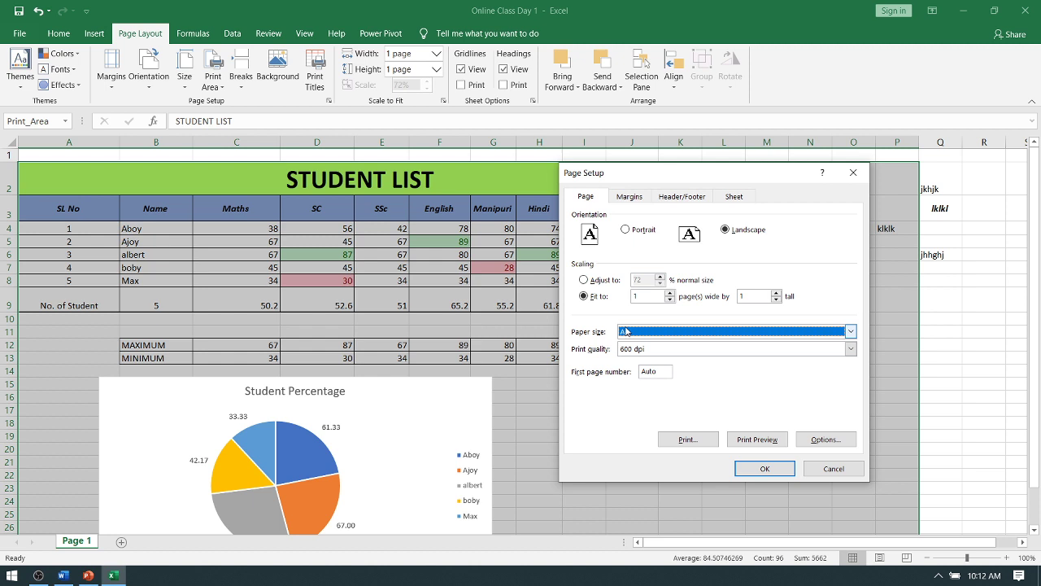
pyautogui.click(630, 196)
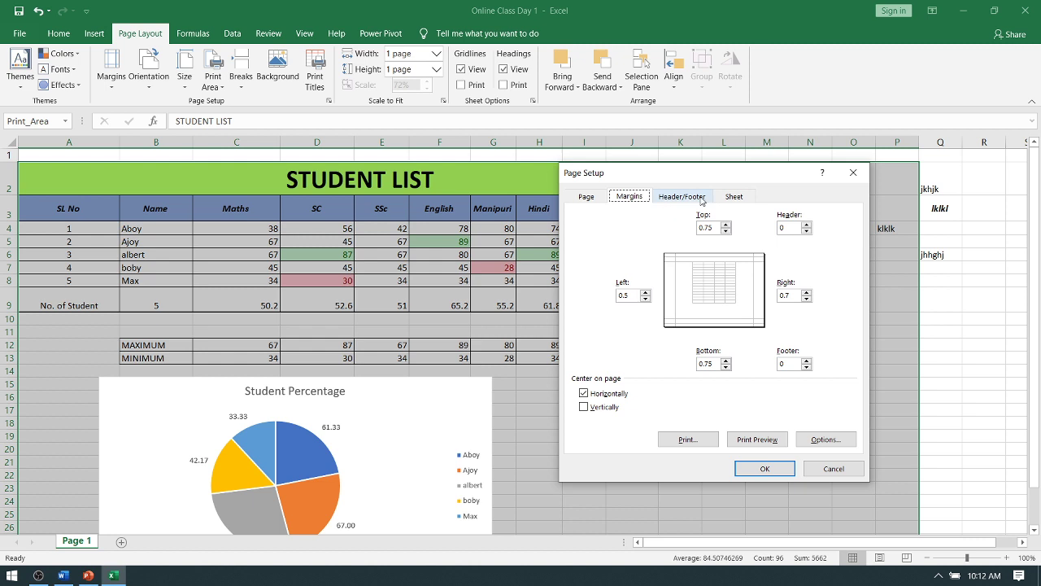
pyautogui.click(702, 199)
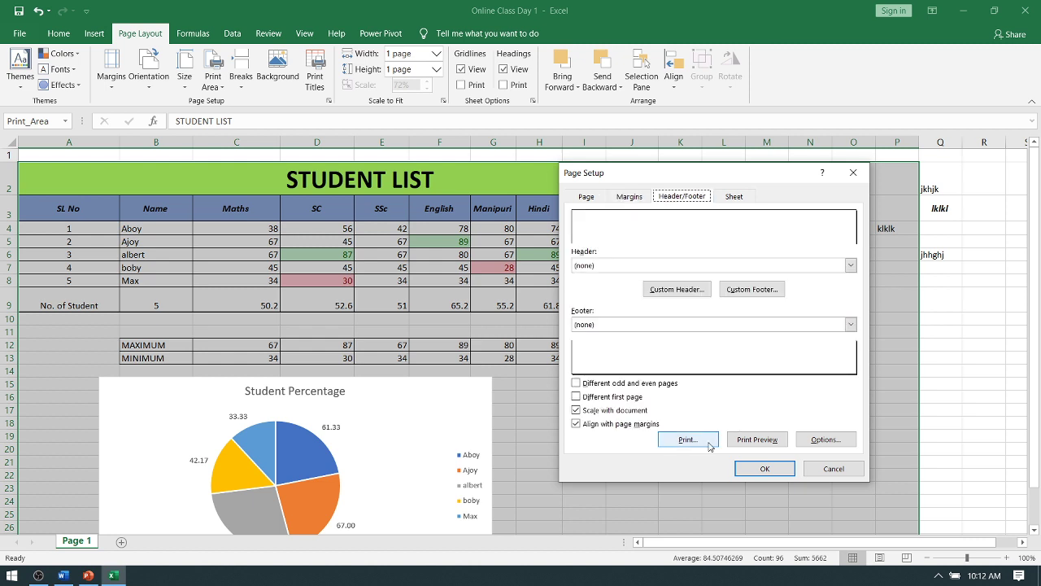
# Exit the Backstage Print screen, deselect the range, and return to the Home tab
pyautogui.click(711, 444)
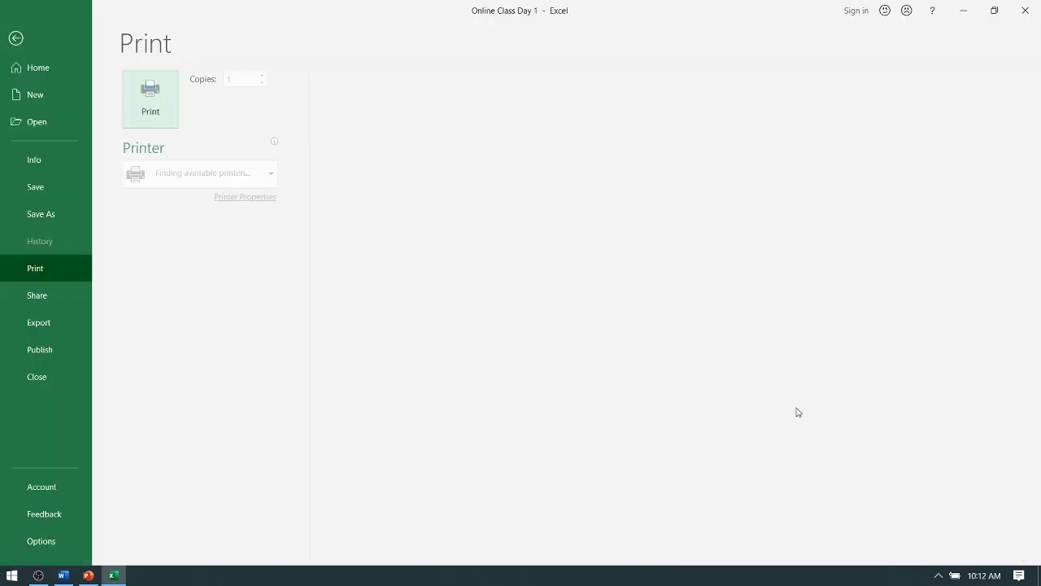
pyautogui.press('Escape')
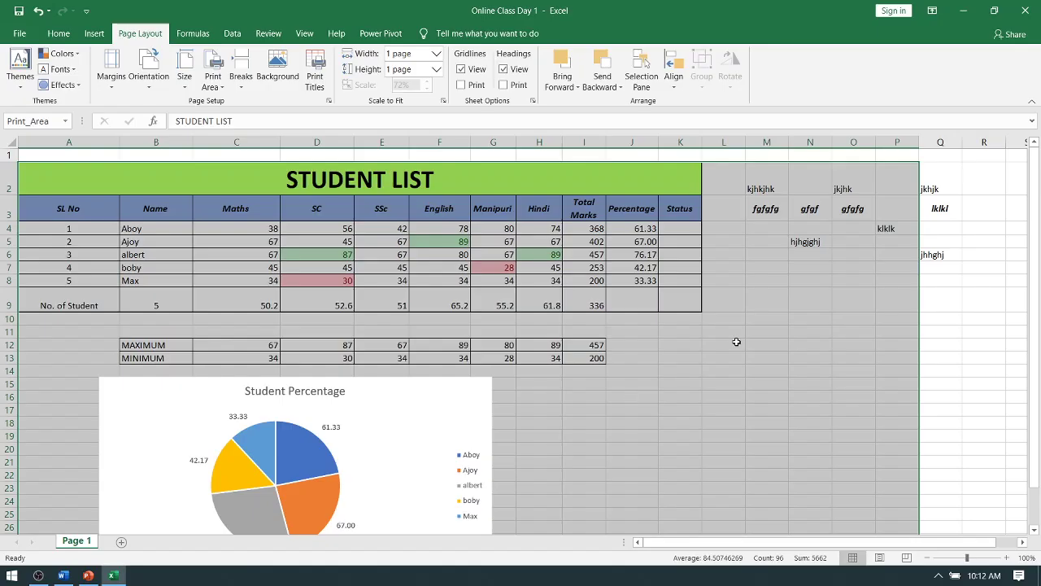
pyautogui.click(804, 413)
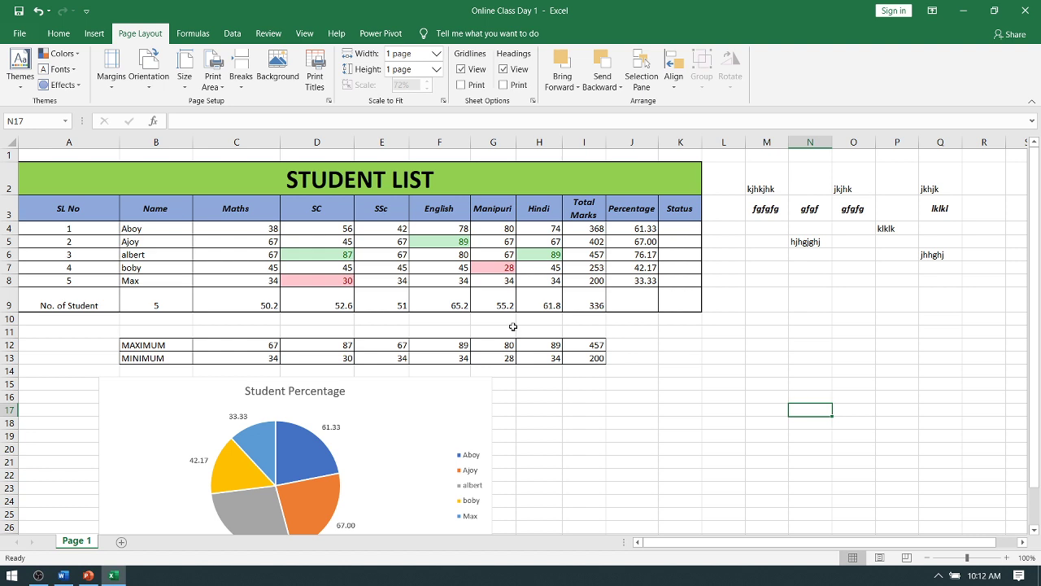
pyautogui.click(196, 39)
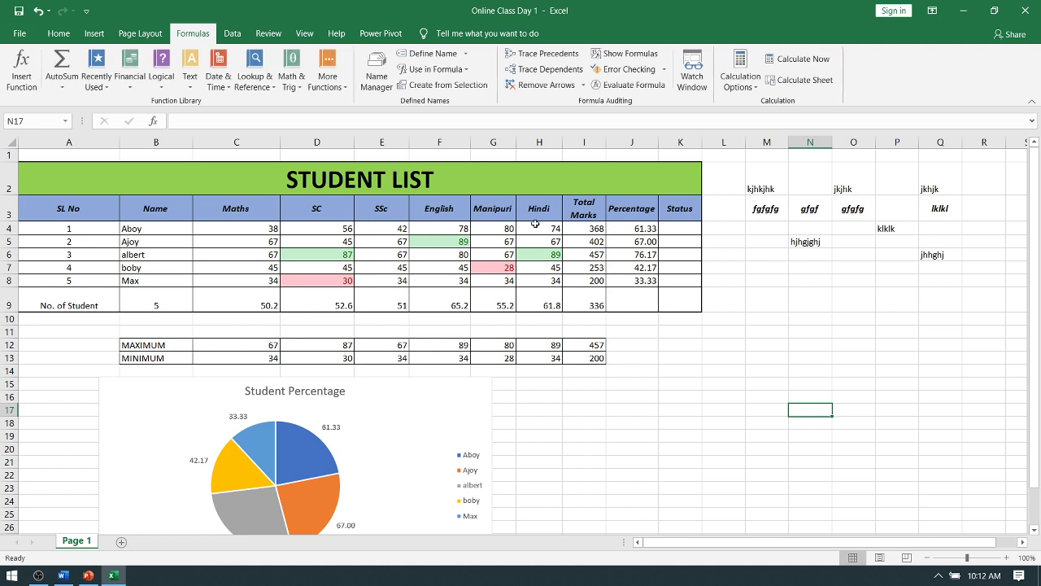
pyautogui.click(38, 10)
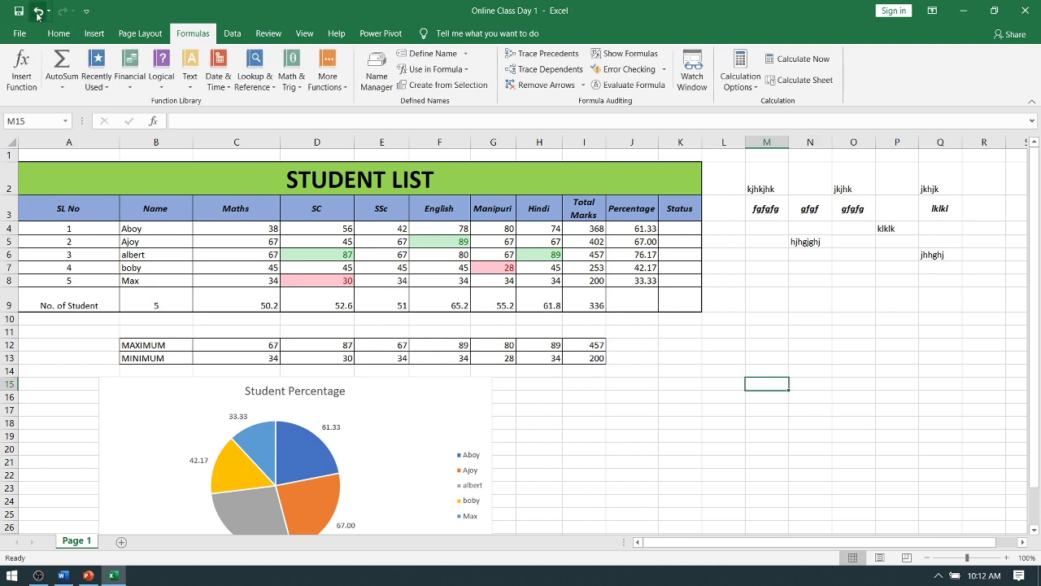
pyautogui.click(54, 36)
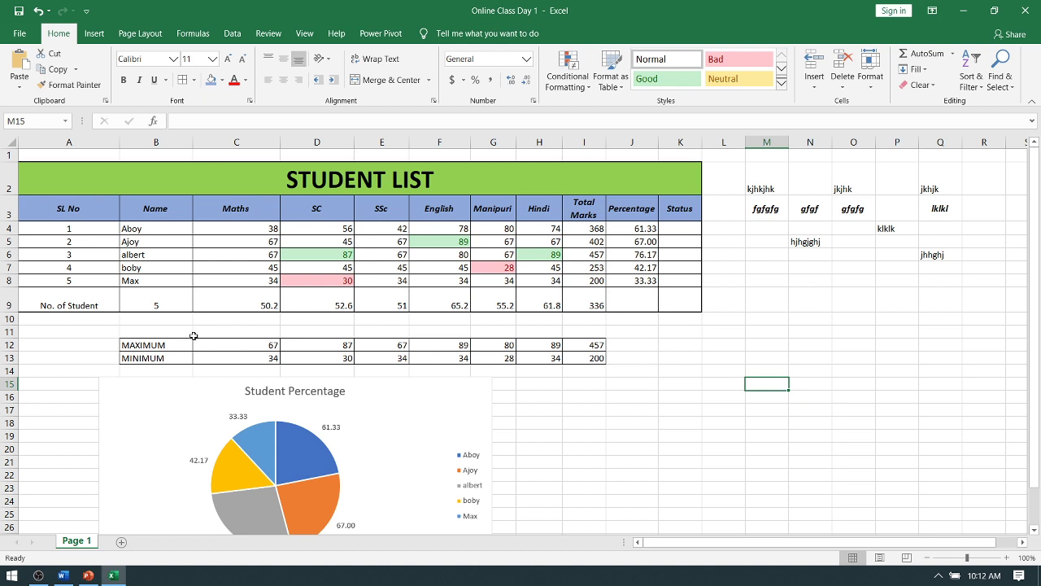
# Review the formulas in B9, C9, J4, J6 and C13, then select the stray text block M2:Q24
pyautogui.click(134, 309)
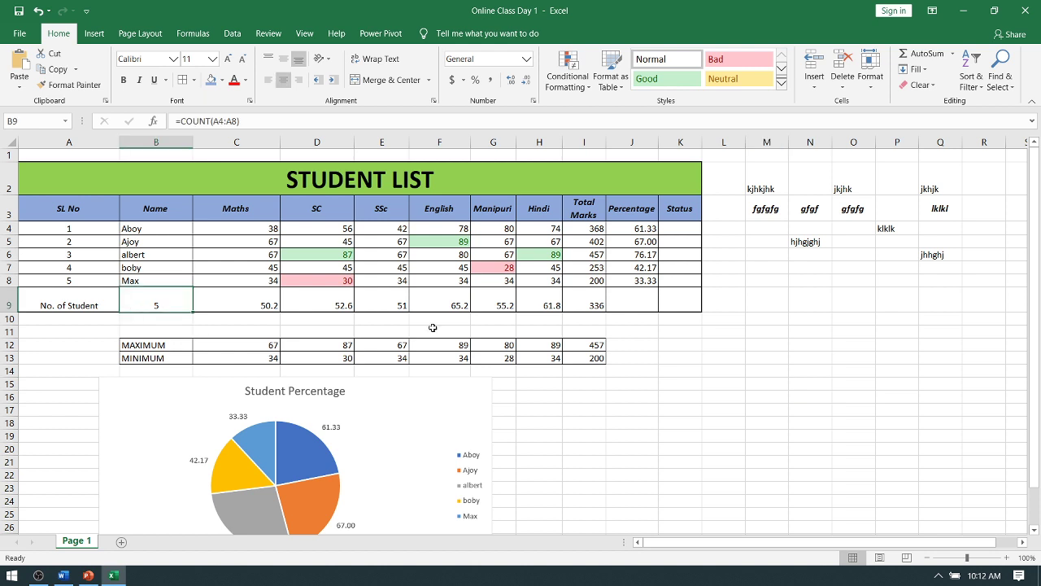
pyautogui.click(261, 302)
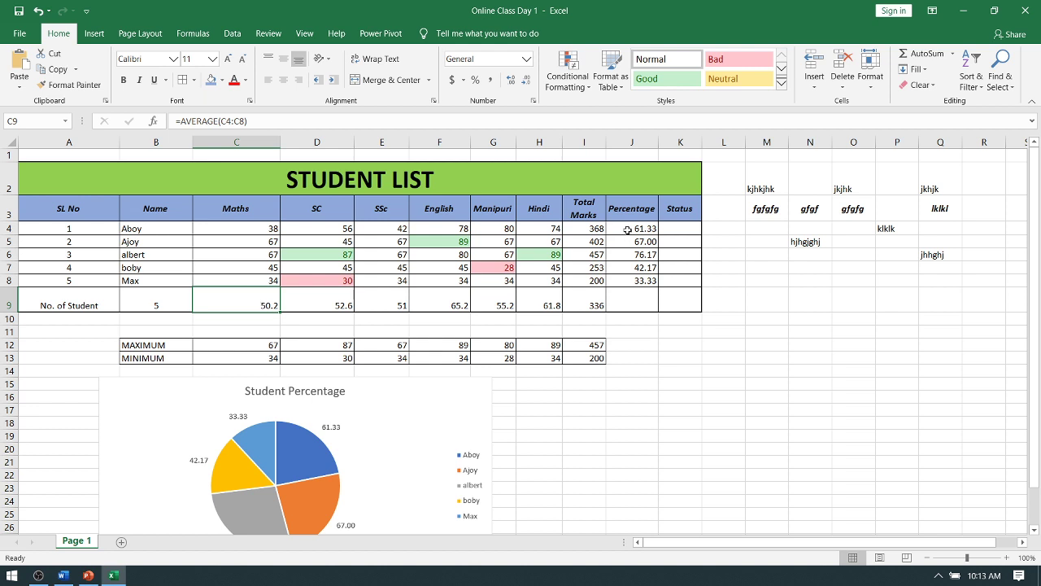
pyautogui.click(627, 231)
pyautogui.click(633, 260)
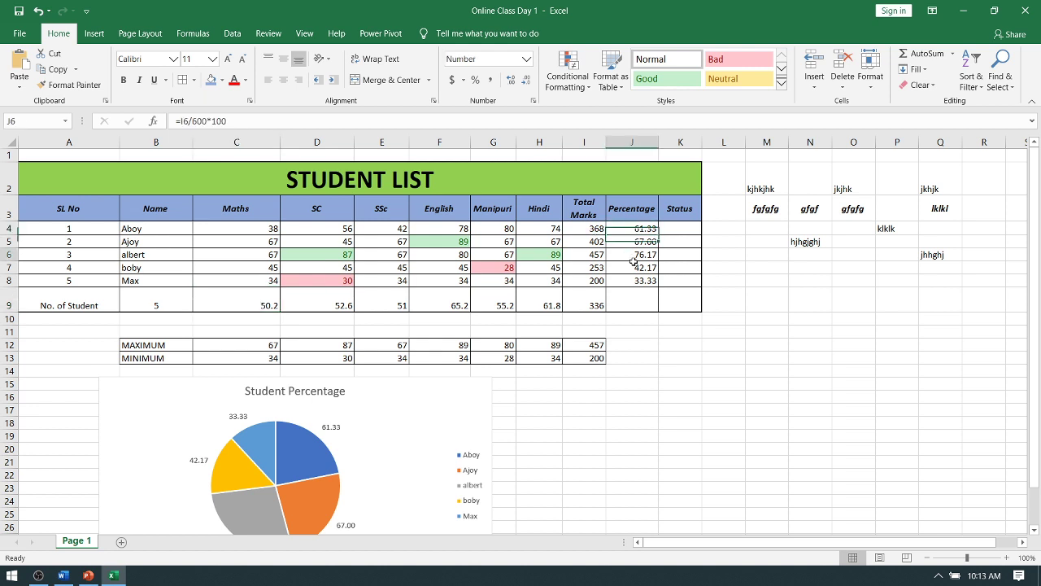
pyautogui.click(632, 357)
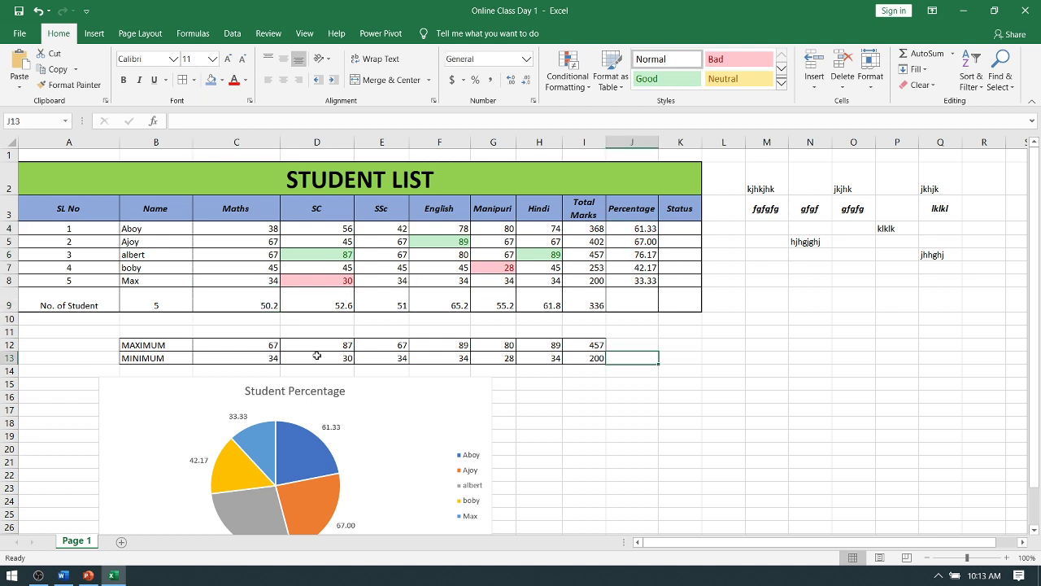
pyautogui.click(260, 358)
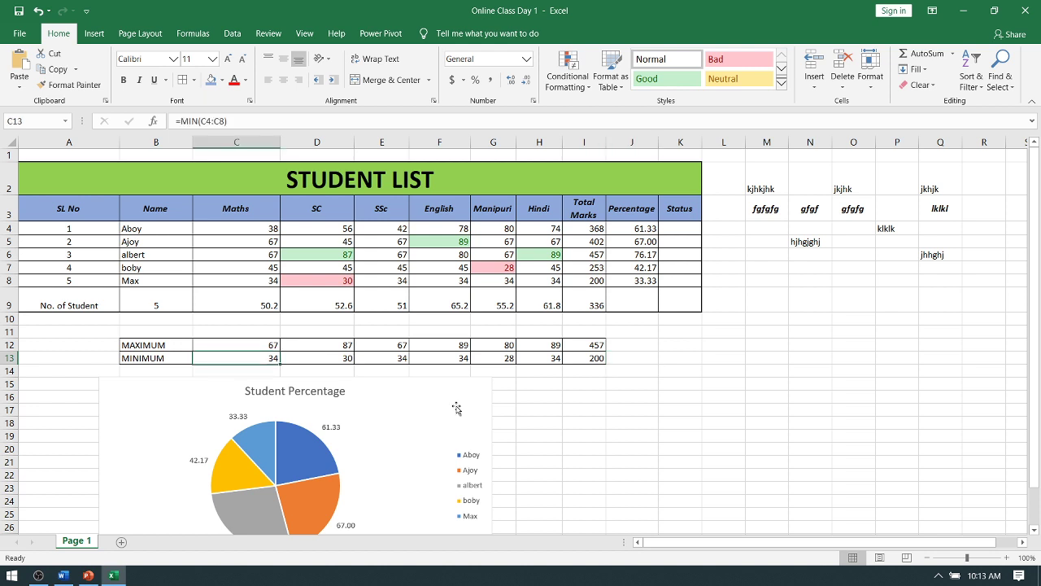
pyautogui.click(853, 422)
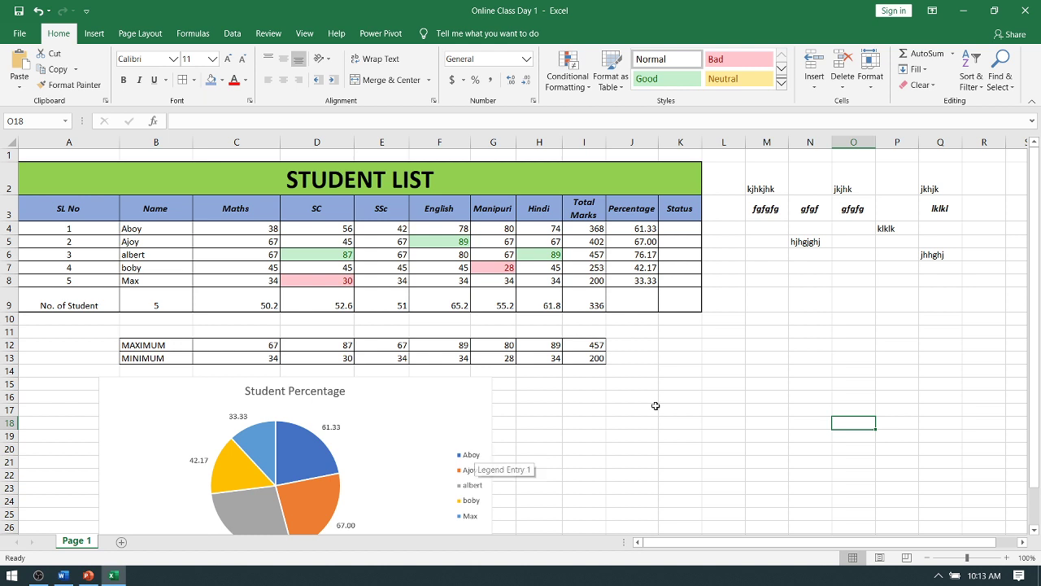
pyautogui.moveTo(763, 183); pyautogui.dragTo(928, 495)
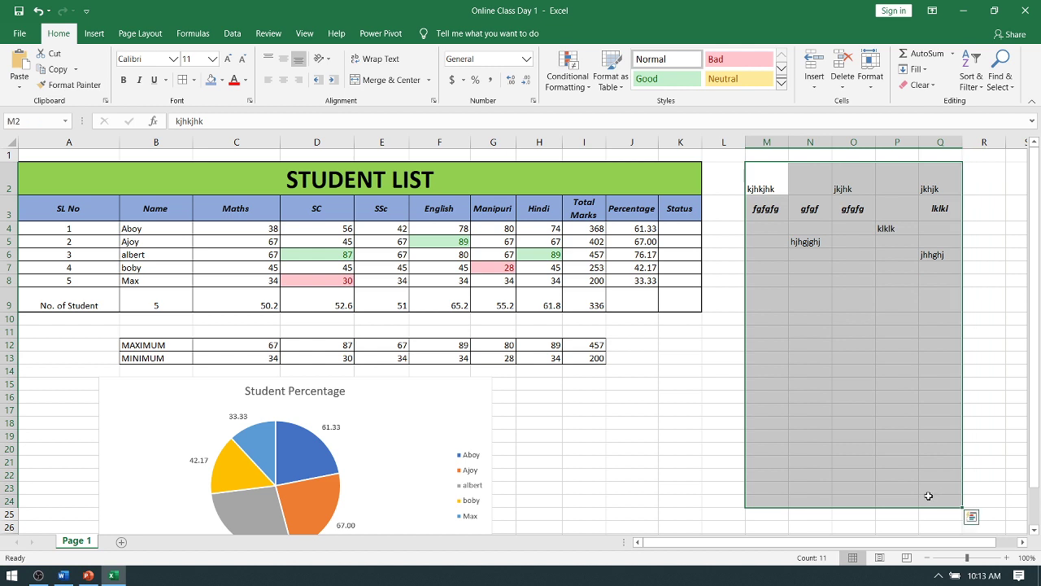
pyautogui.press('Delete')
pyautogui.click(680, 358)
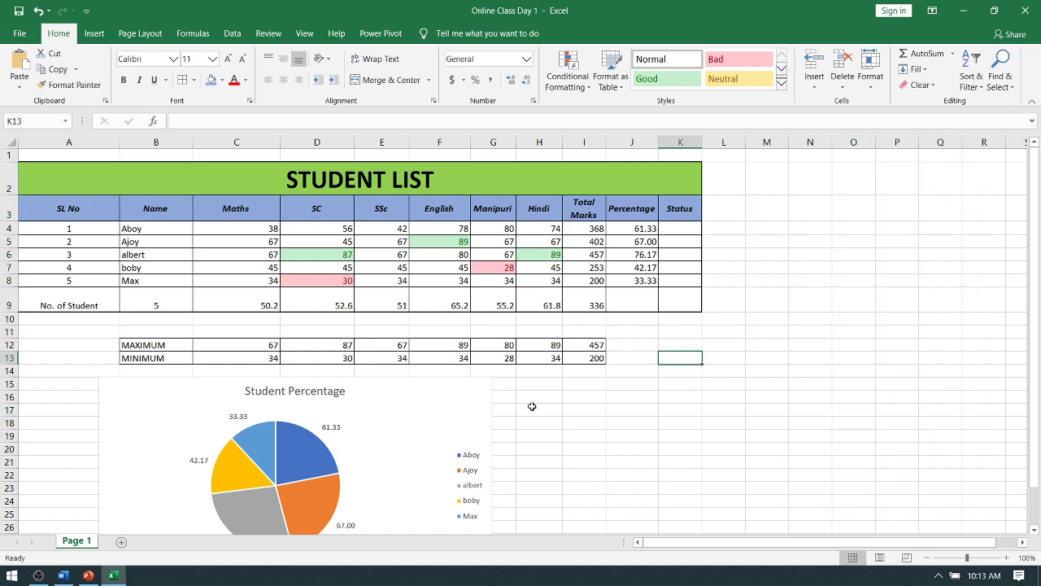
pyautogui.scroll(-1, 532, 406)
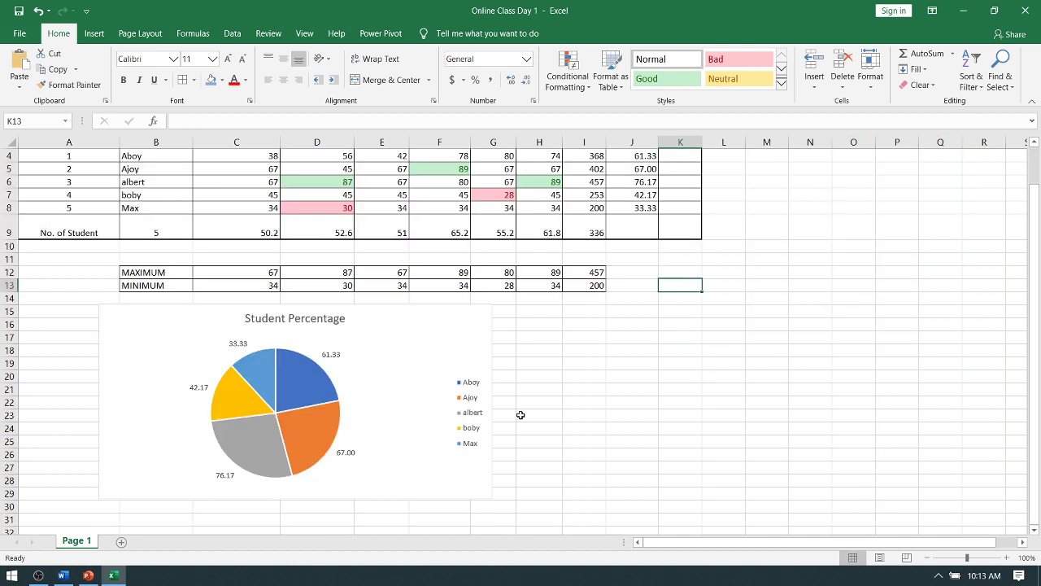
pyautogui.scroll(-5, 520, 415)
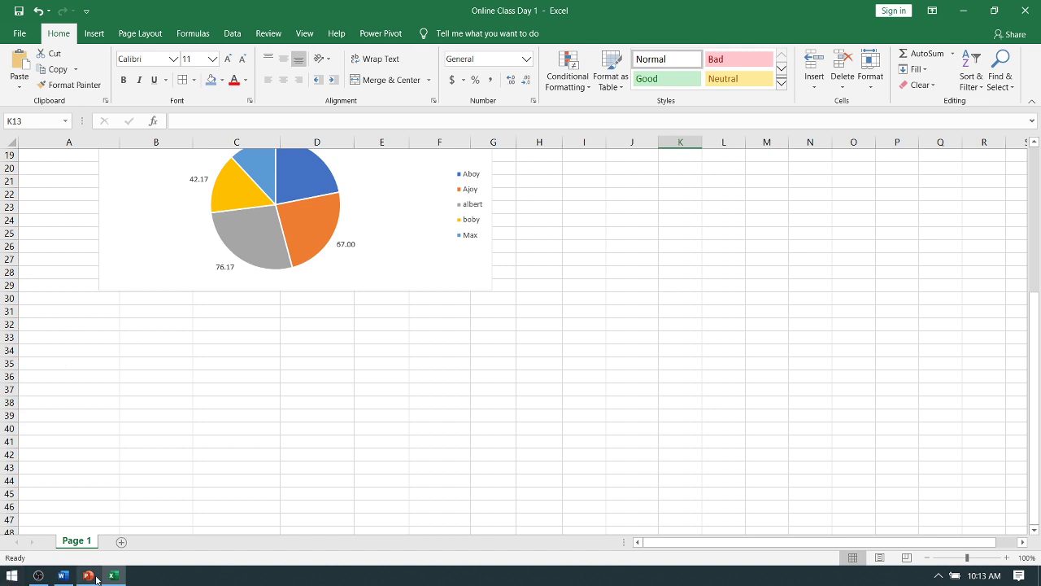
pyautogui.click(62, 575)
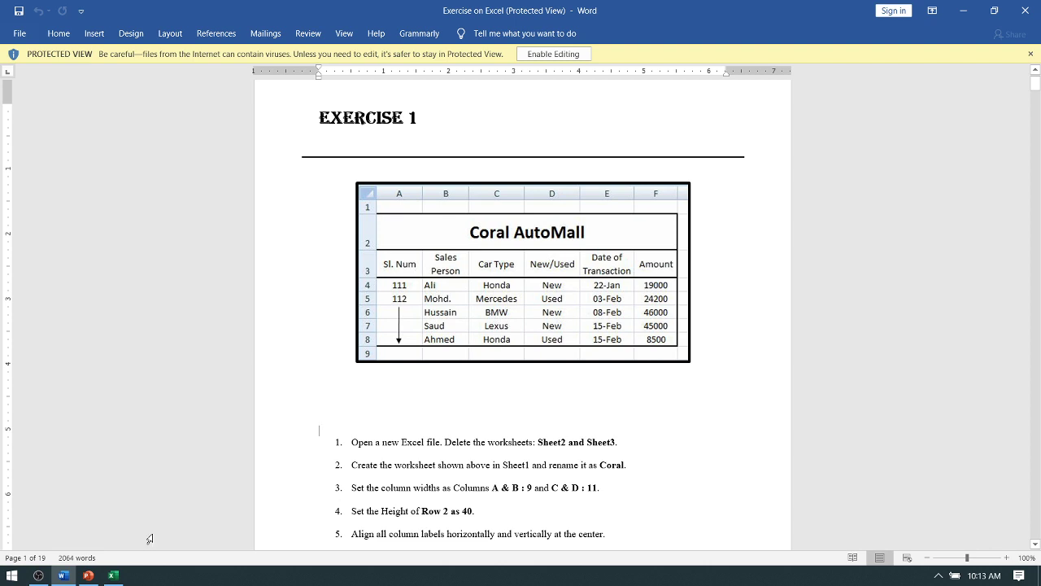
pyautogui.hotkey('alt', 'Tab')
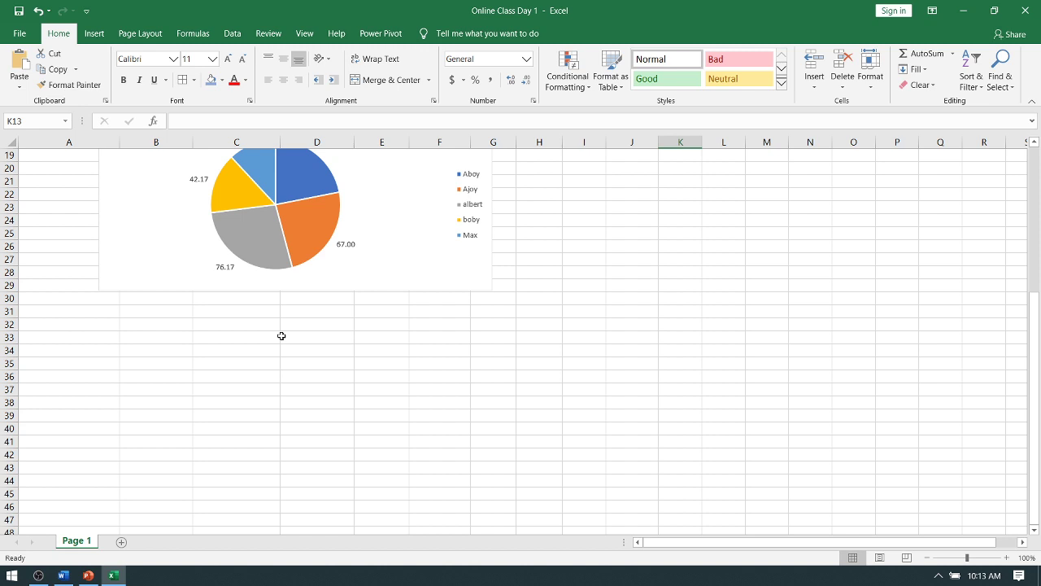
# Create a new blank workbook and rename Sheet1 to 'Exercise 1'
pyautogui.hotkey('ctrl', 'n')
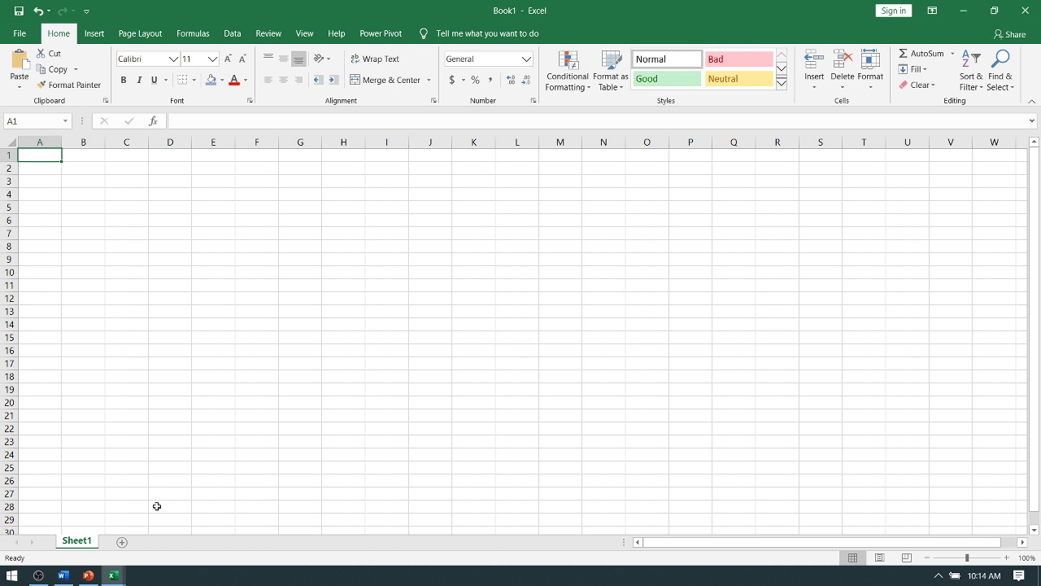
pyautogui.doubleClick(92, 542)
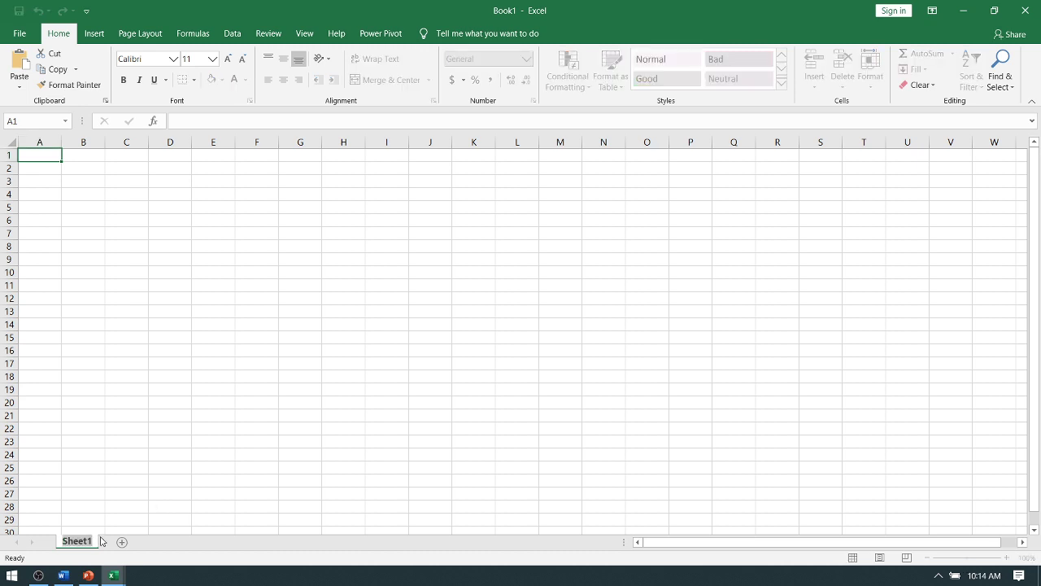
pyautogui.write('Exer')
pyautogui.write('cise')
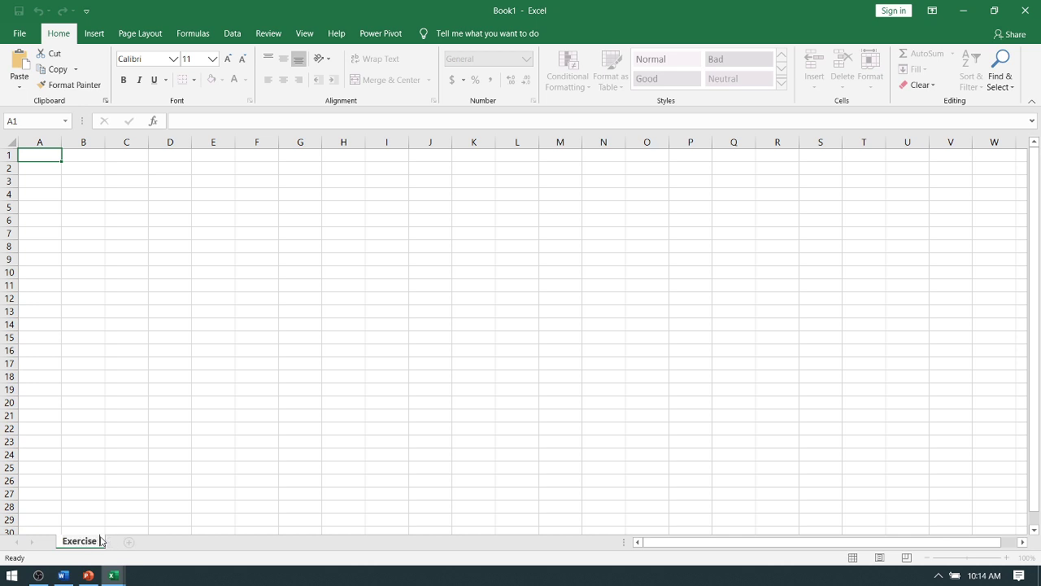
pyautogui.write(' 1')
pyautogui.click(126, 362)
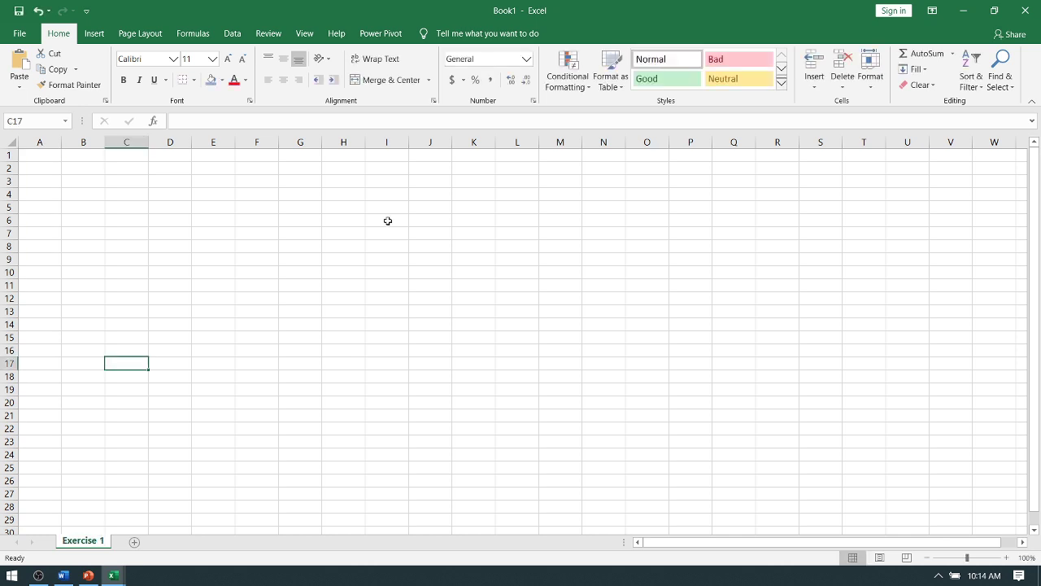
pyautogui.click(276, 401)
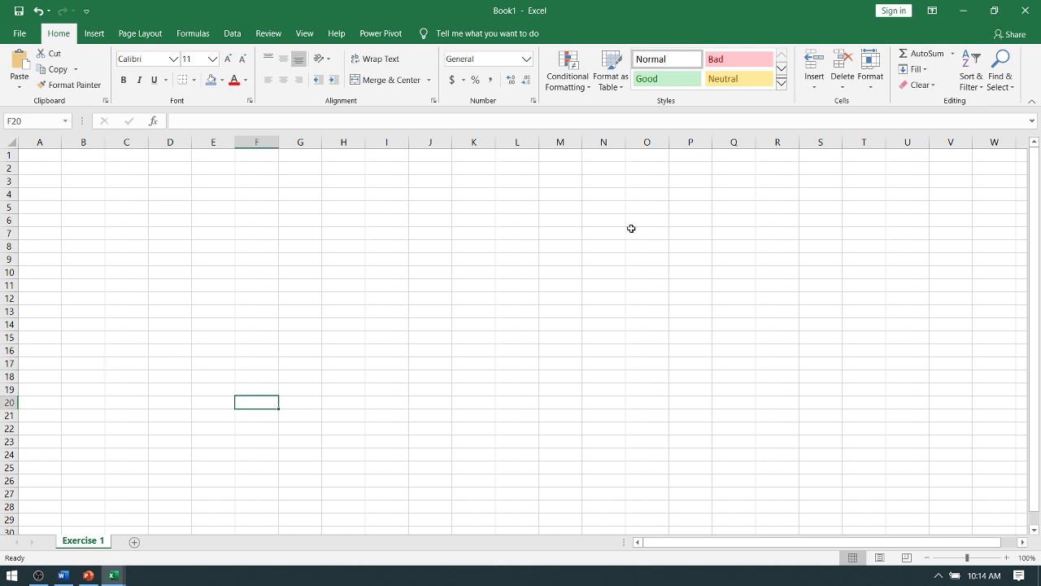
pyautogui.click(300, 259)
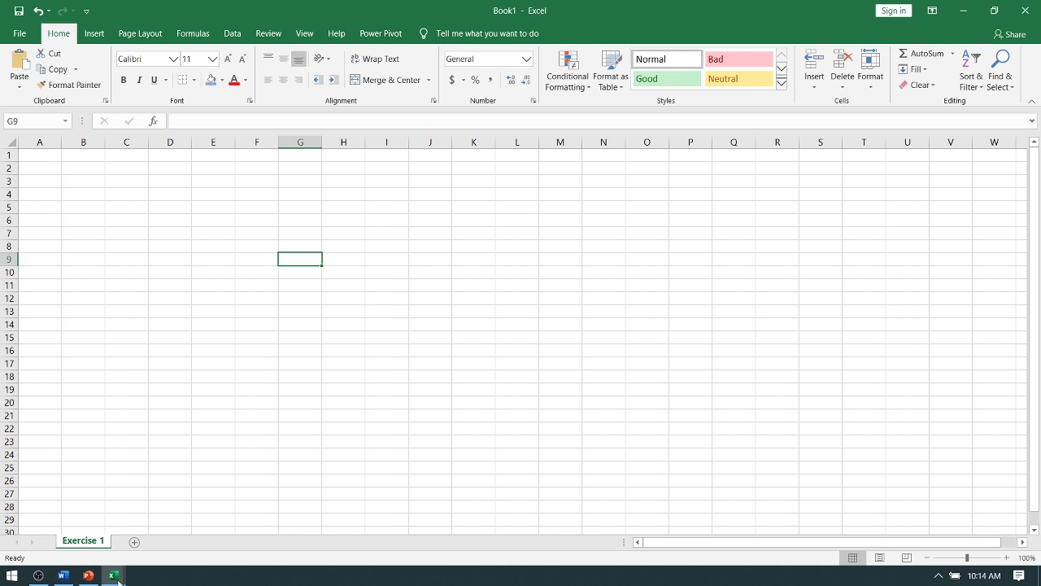
# Add Sheet2 and Sheet3, then delete both tabs
pyautogui.click(134, 543)
pyautogui.click(175, 541)
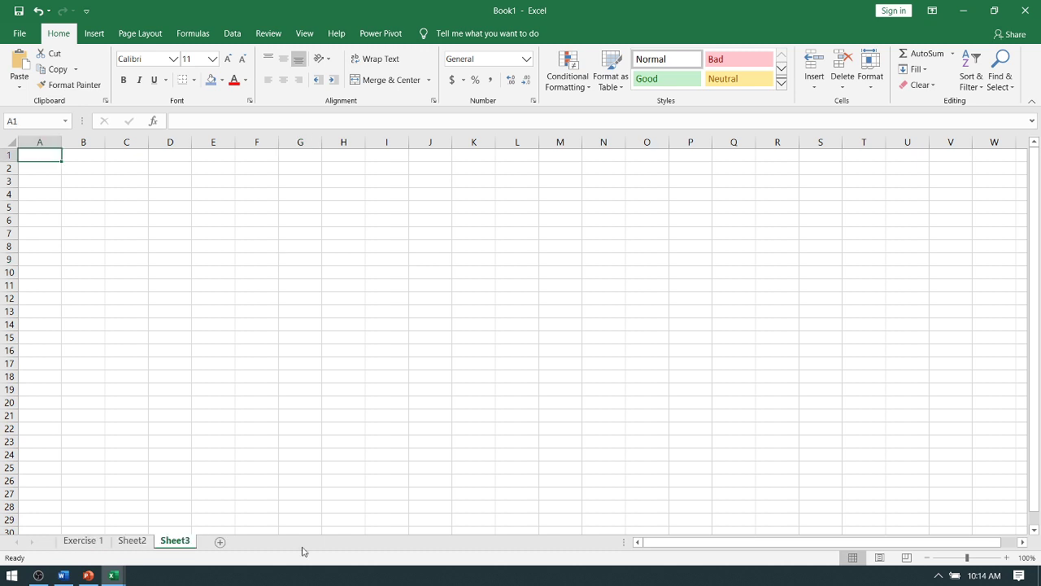
pyautogui.rightClick(178, 544)
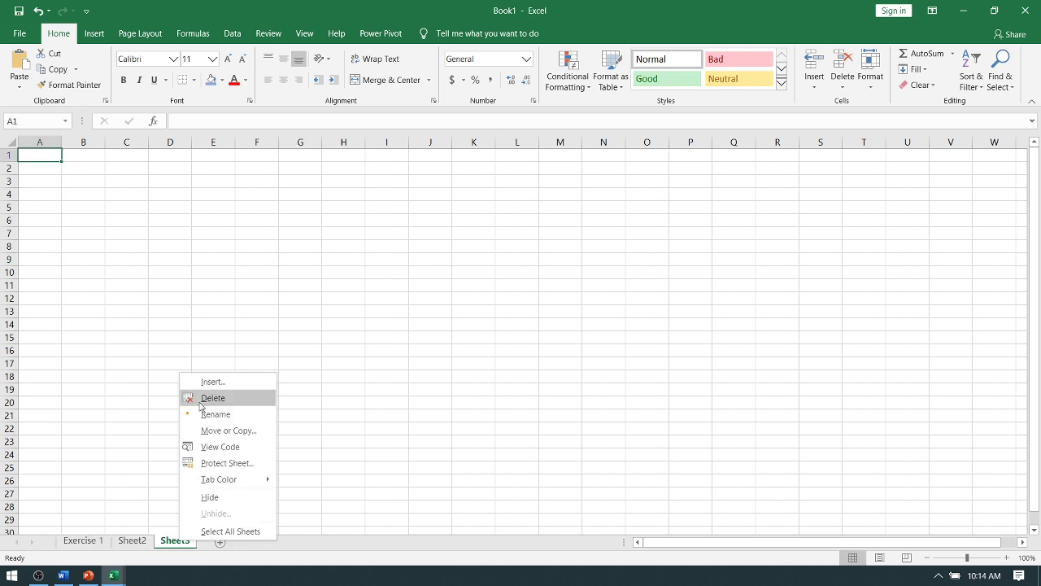
pyautogui.click(212, 398)
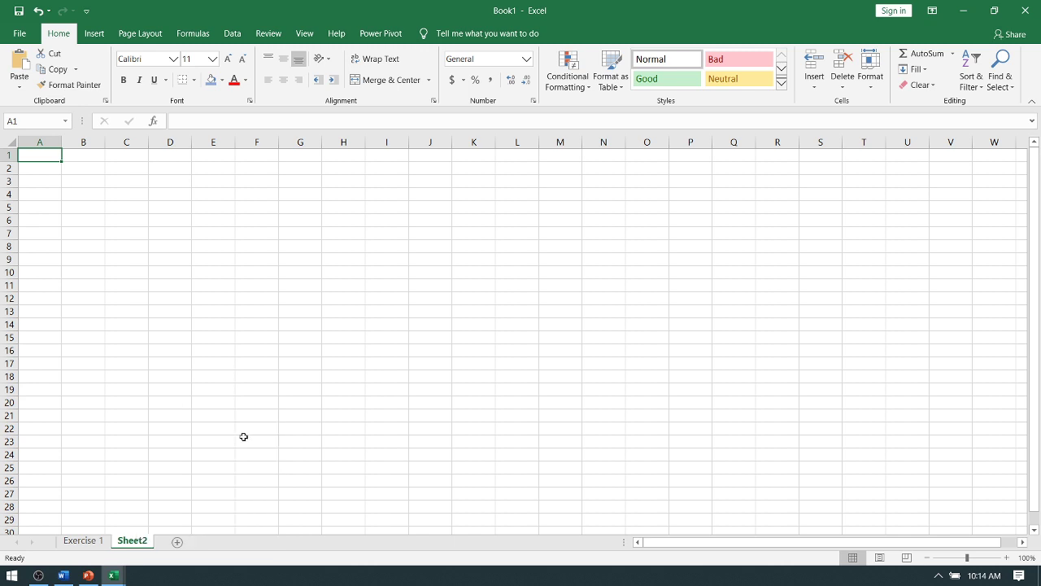
pyautogui.rightClick(142, 541)
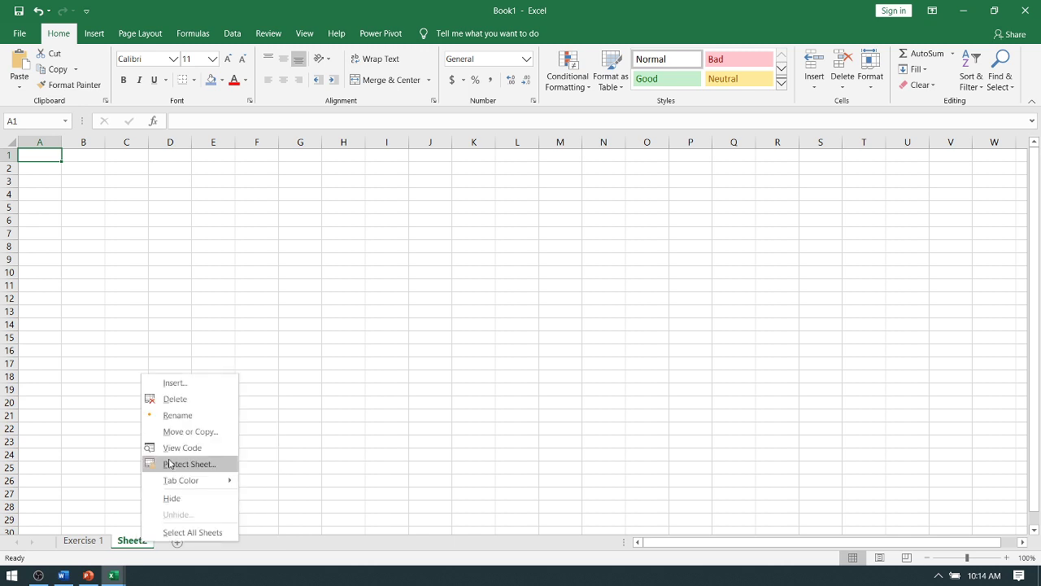
pyautogui.press('d')
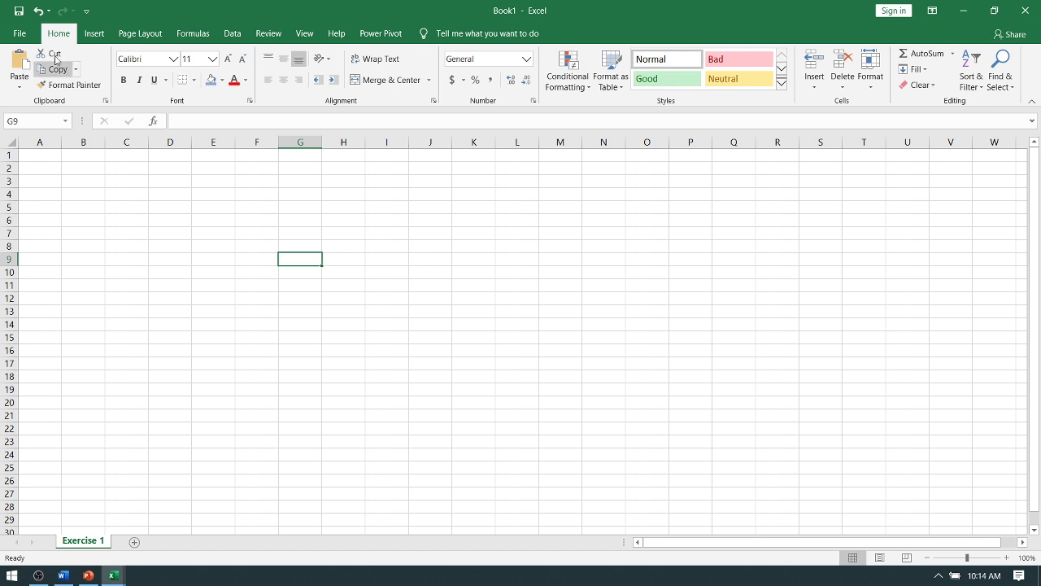
# Save Book1 as 'Online Class Exercise' in the MS-Excel folder
pyautogui.hotkey('alt', 'f')
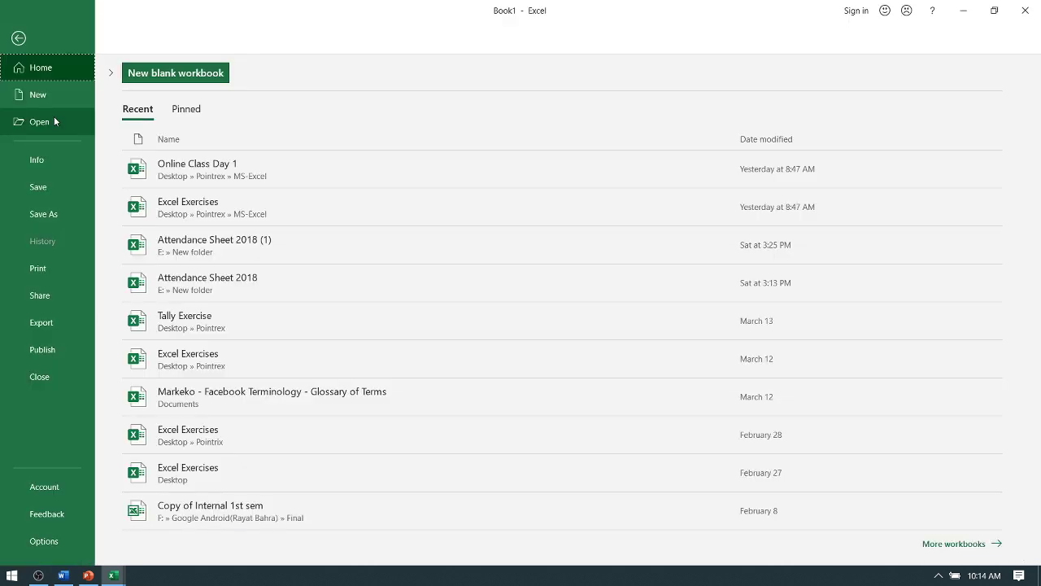
pyautogui.hotkey('ctrl', 's')
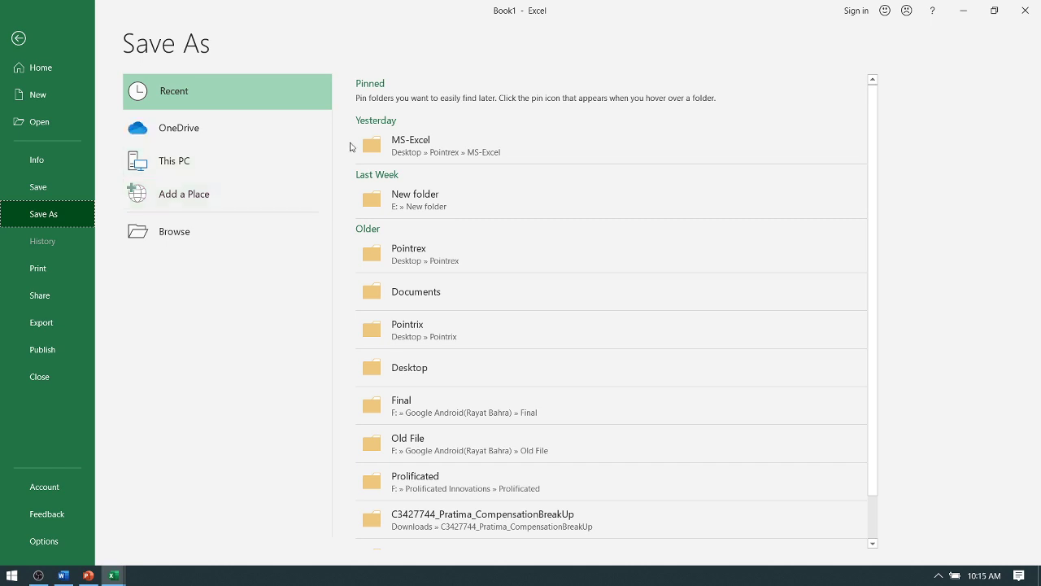
pyautogui.click(382, 149)
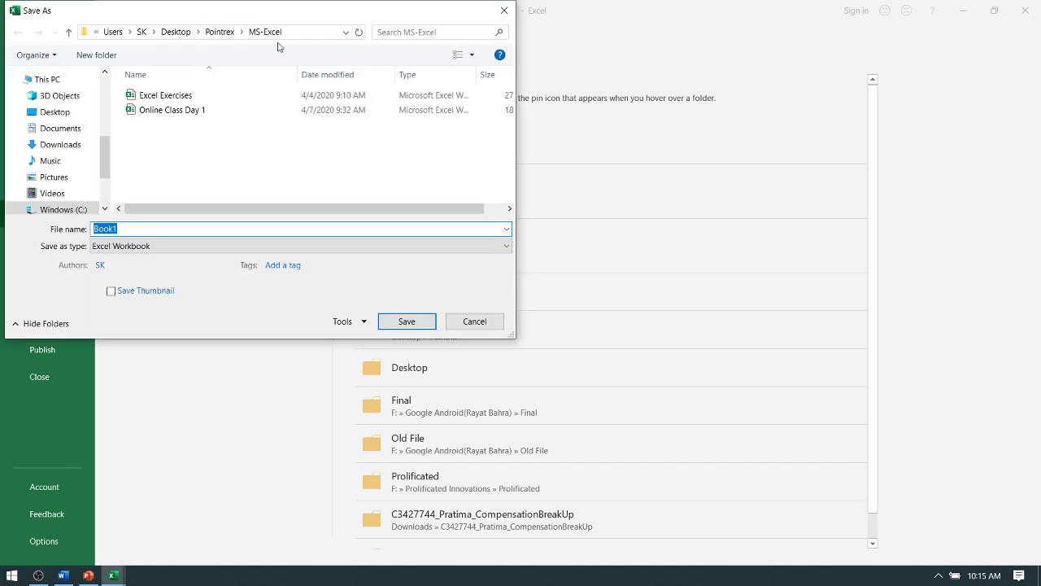
pyautogui.click(161, 228)
pyautogui.press('BackSpace')
pyautogui.press('BackSpace')
pyautogui.press('BackSpace')
pyautogui.write('Onli')
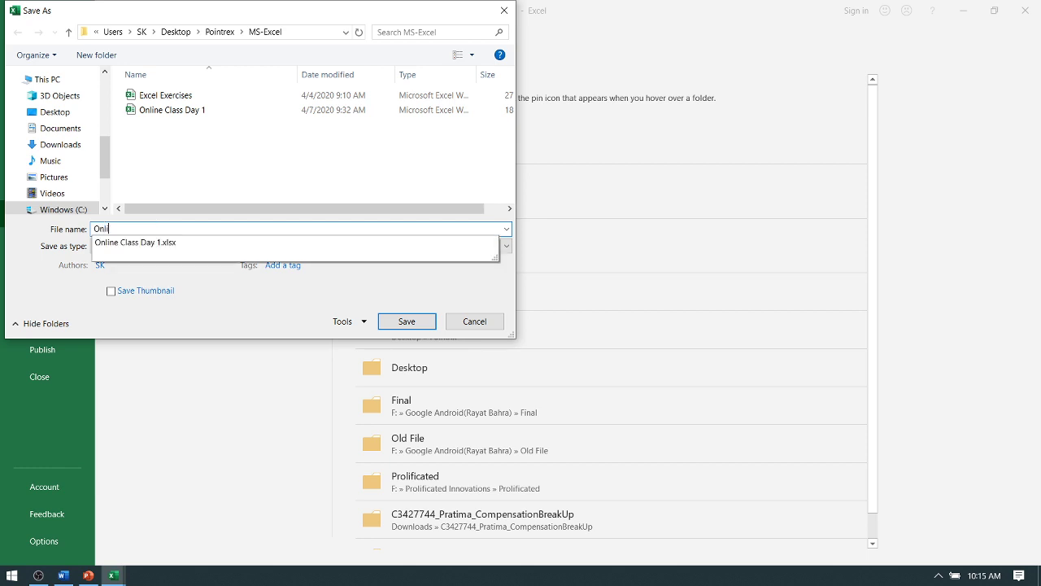
pyautogui.write('ne')
pyautogui.write(' Cla')
pyautogui.write('ss')
pyautogui.write(' Exer')
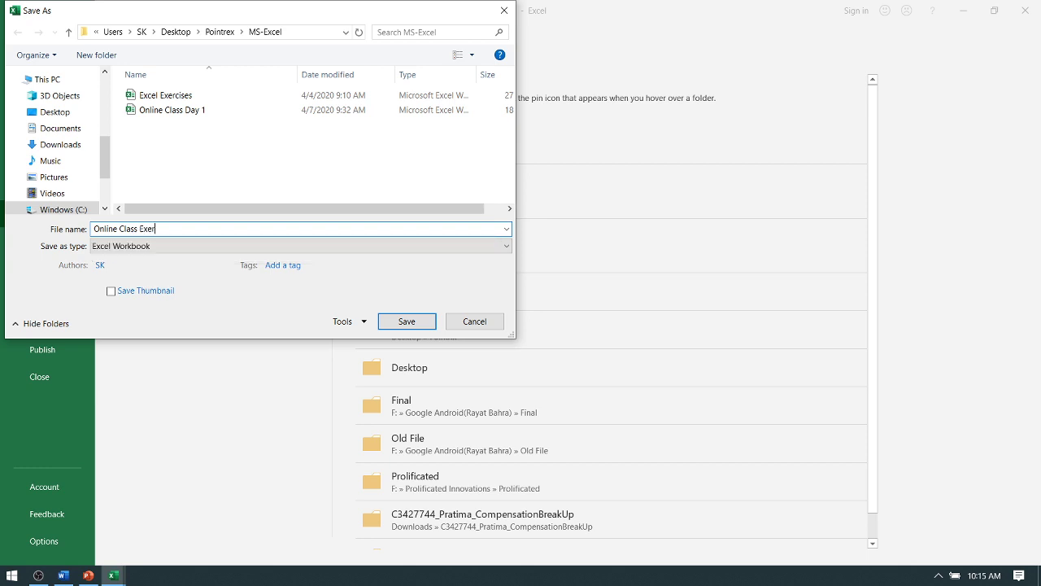
pyautogui.write('cise')
pyautogui.click(407, 327)
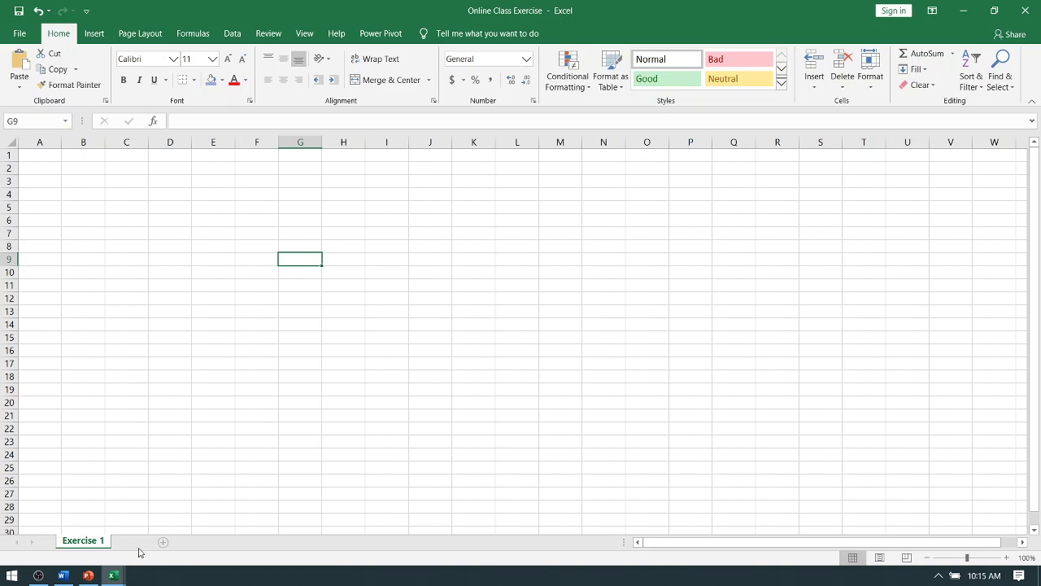
pyautogui.click(135, 542)
pyautogui.rightClick(144, 547)
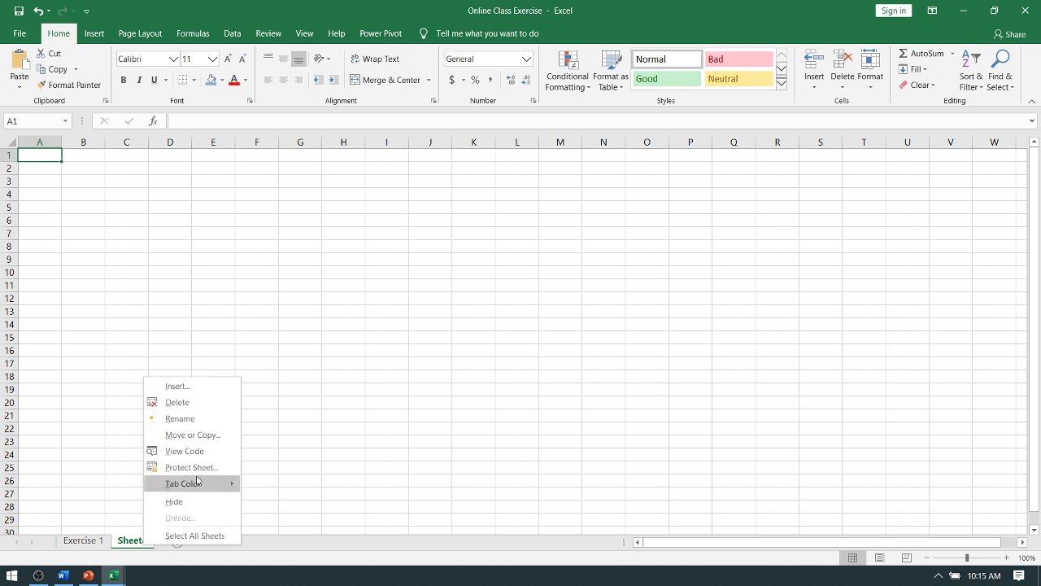
pyautogui.click(177, 402)
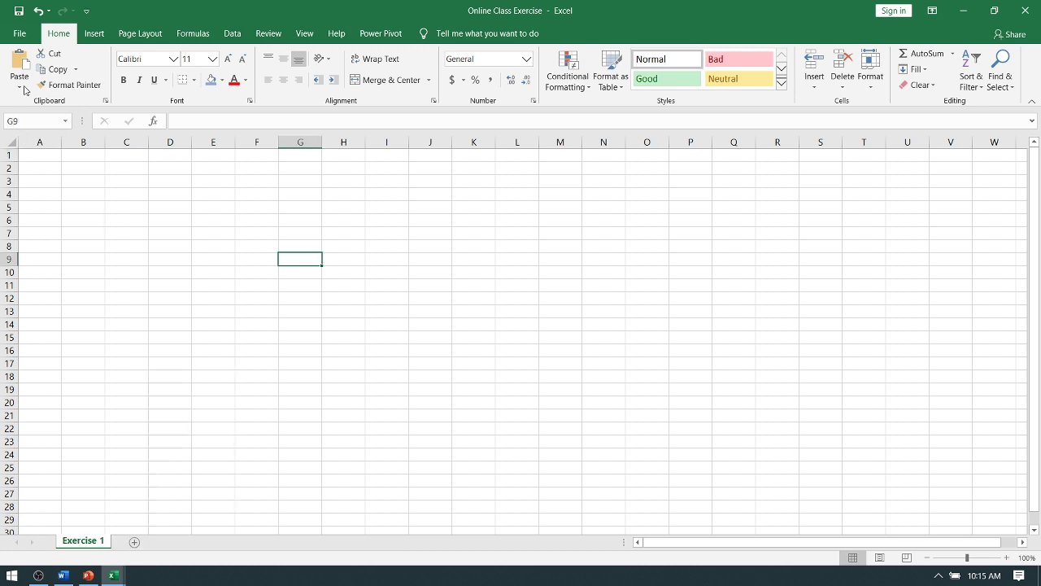
pyautogui.hotkey('alt', 'f')
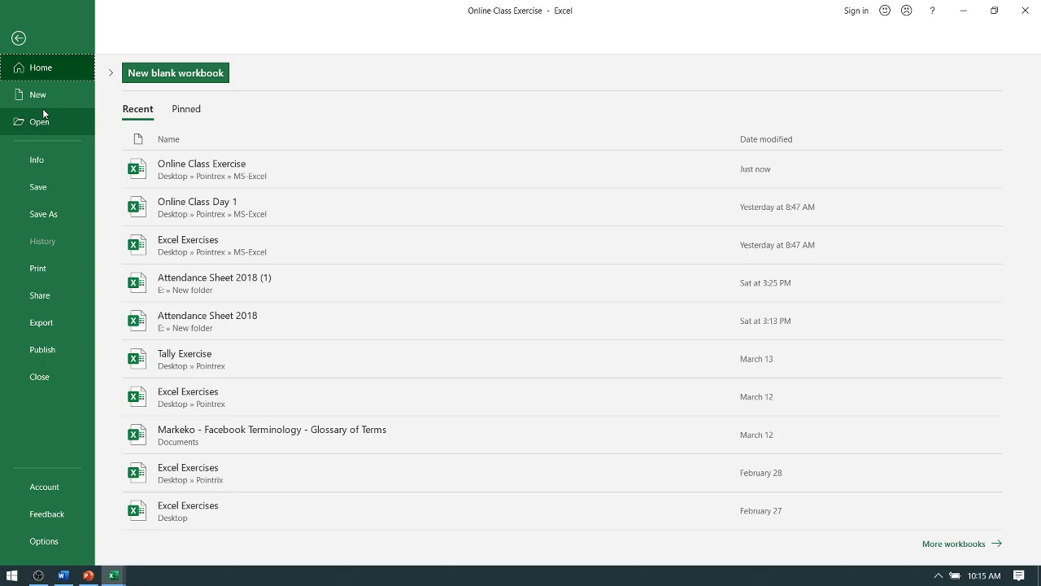
pyautogui.press('Escape')
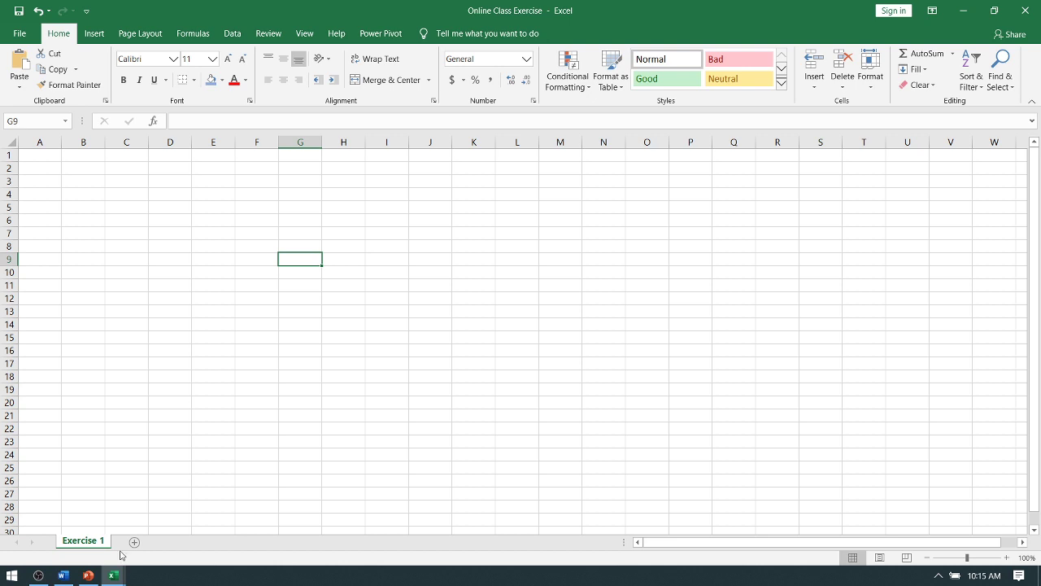
pyautogui.click(64, 575)
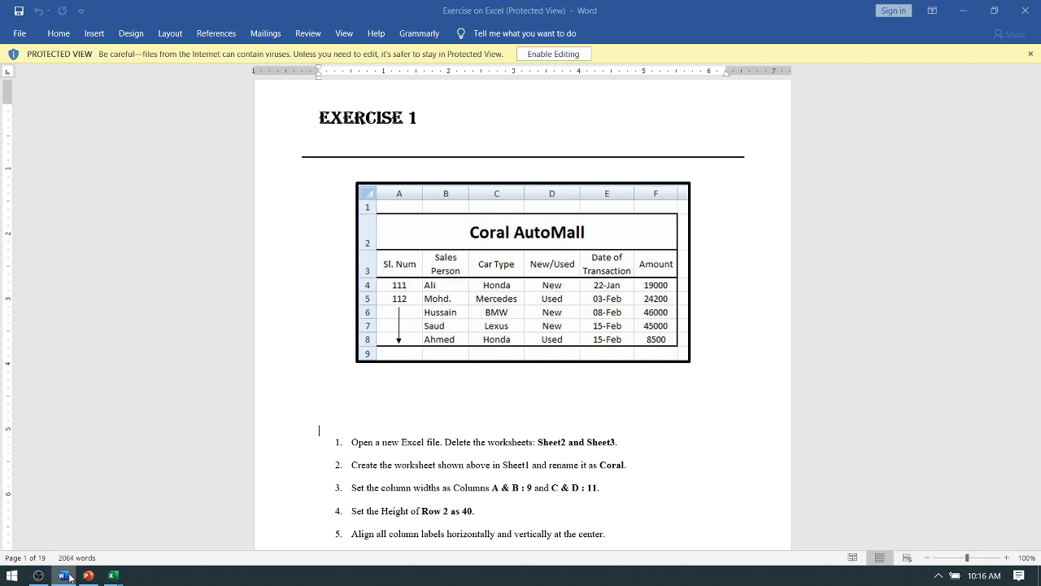
pyautogui.click(65, 576)
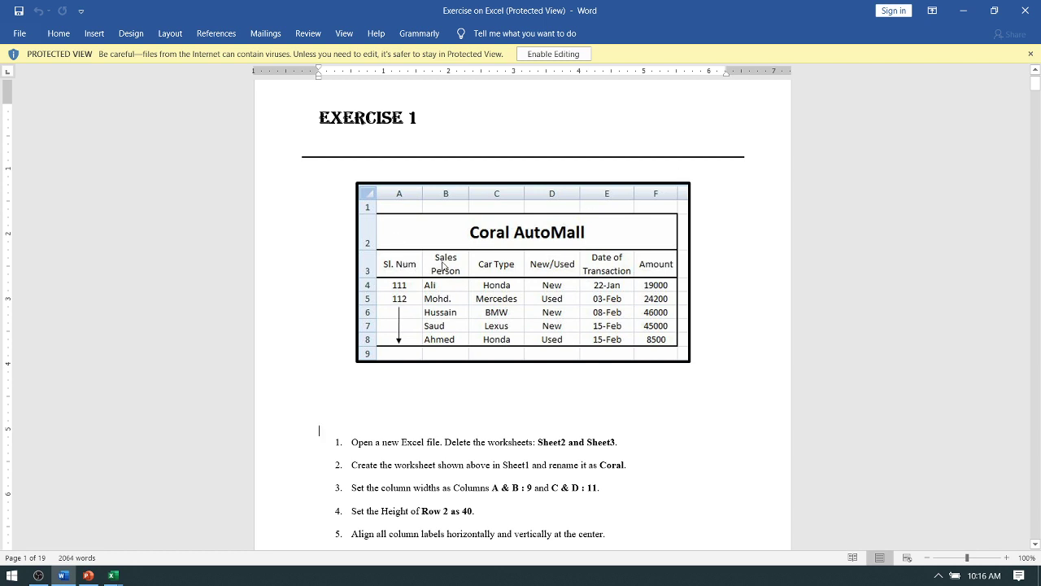
# Return to the workbook and move to cell A2 of the Exercise 1 sheet
pyautogui.click(114, 576)
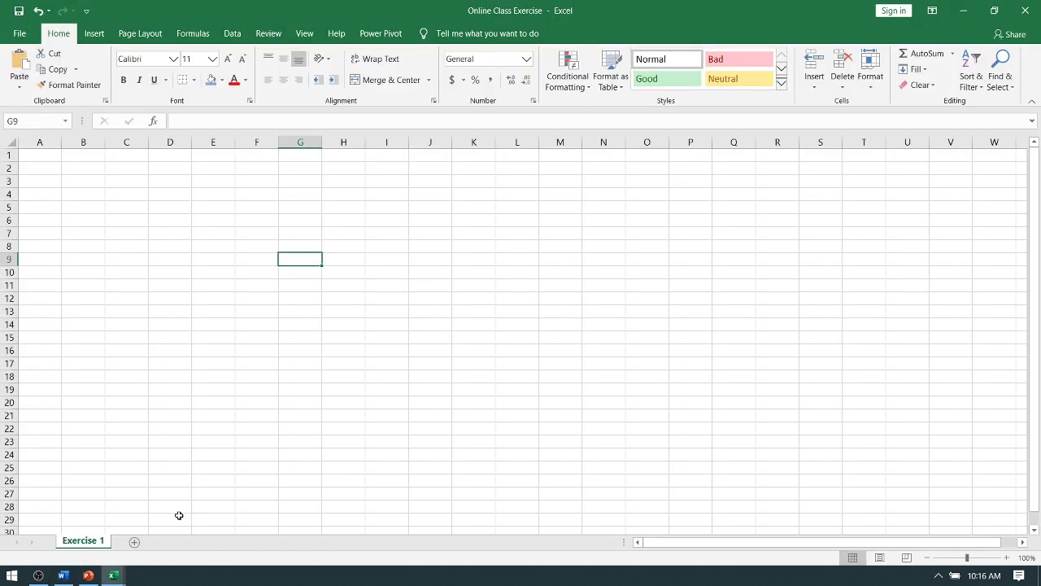
pyautogui.click(125, 284)
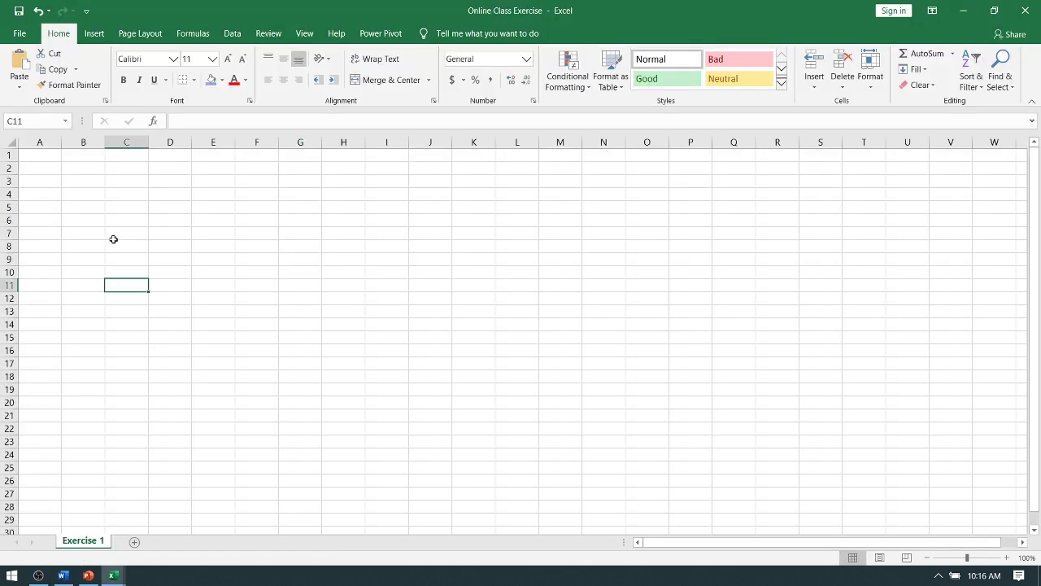
pyautogui.click(82, 207)
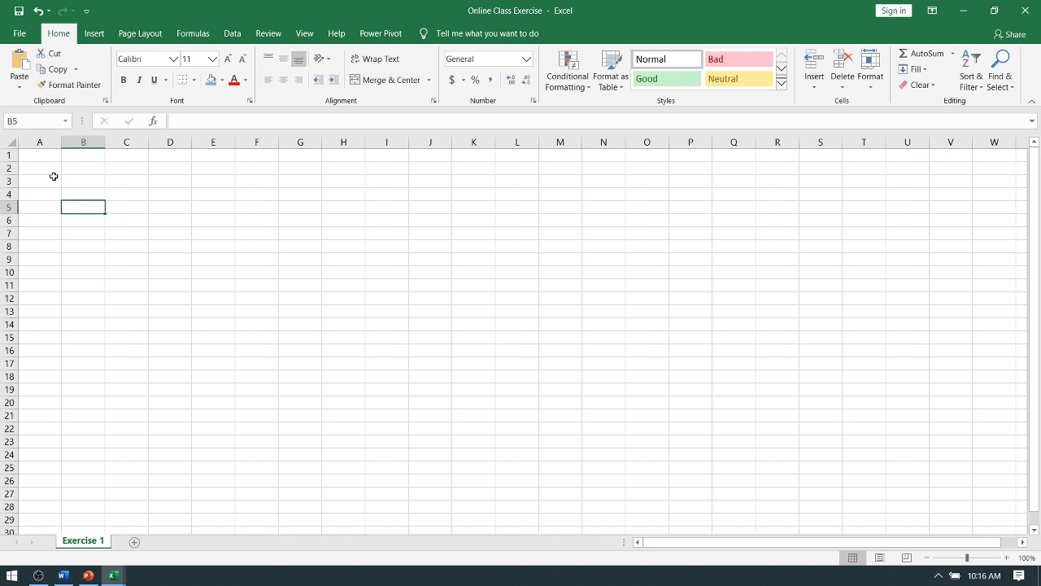
pyautogui.hotkey('ctrl', 'Home')
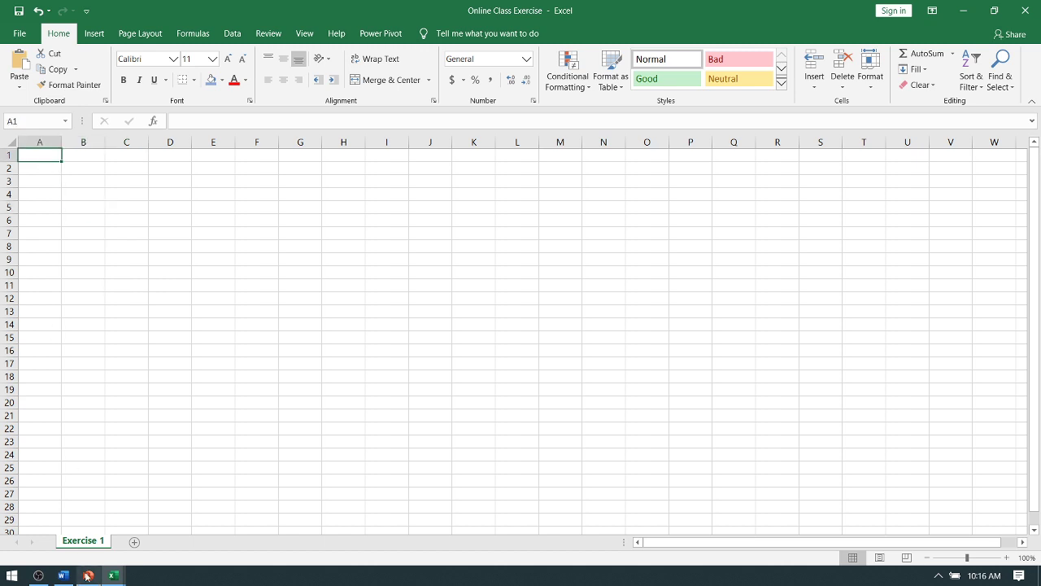
pyautogui.moveTo(63, 576)
pyautogui.press('Down')
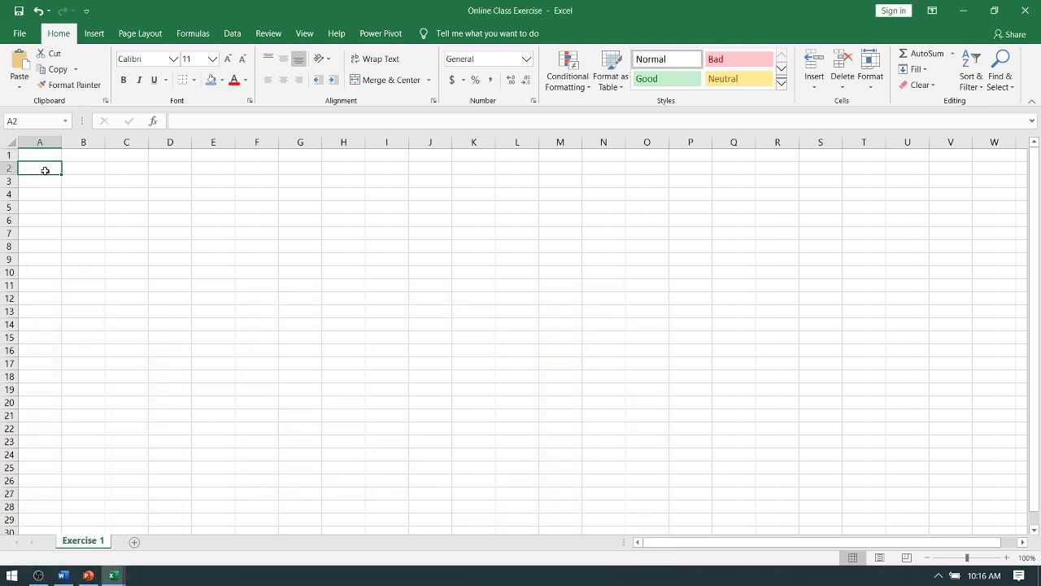
# Enter the title 'coral AutoMall' in cell A2 and commit it
pyautogui.moveTo(46, 170); pyautogui.dragTo(241, 179)
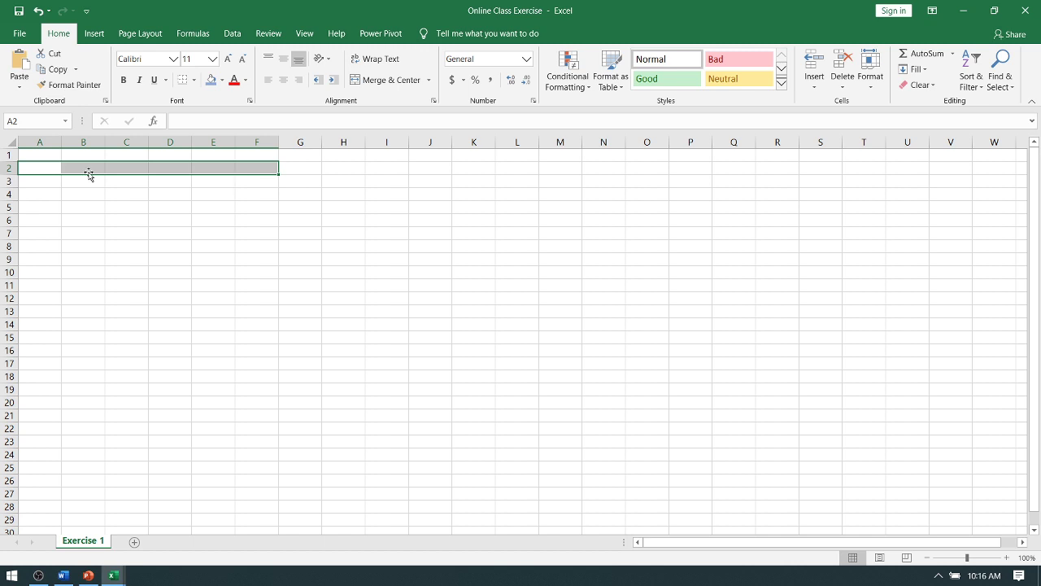
pyautogui.click(39, 168)
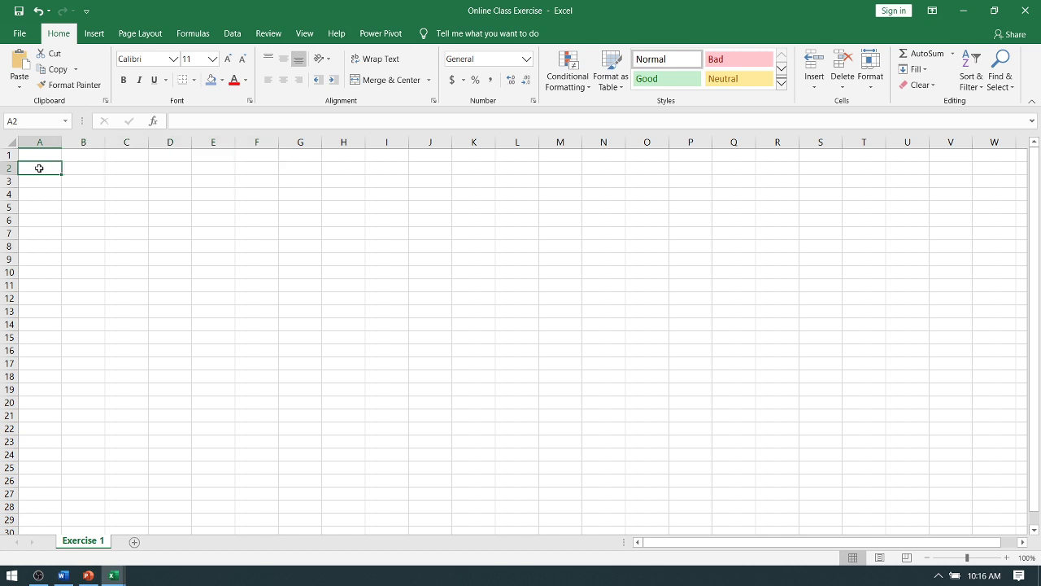
pyautogui.write('coral')
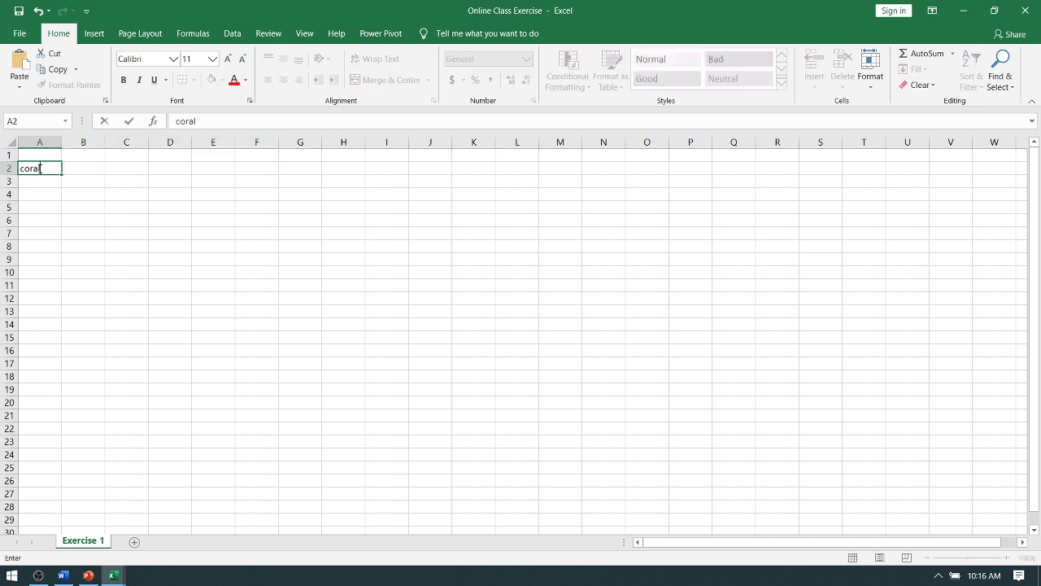
pyautogui.write(' Auto')
pyautogui.write('Ma')
pyautogui.write('ll')
pyautogui.click(68, 575)
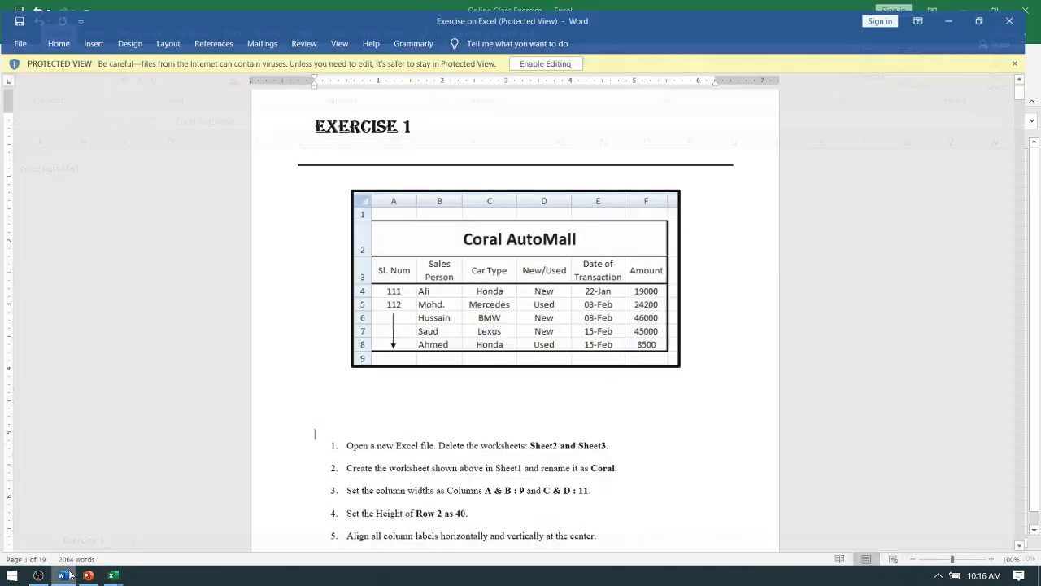
pyautogui.click(70, 575)
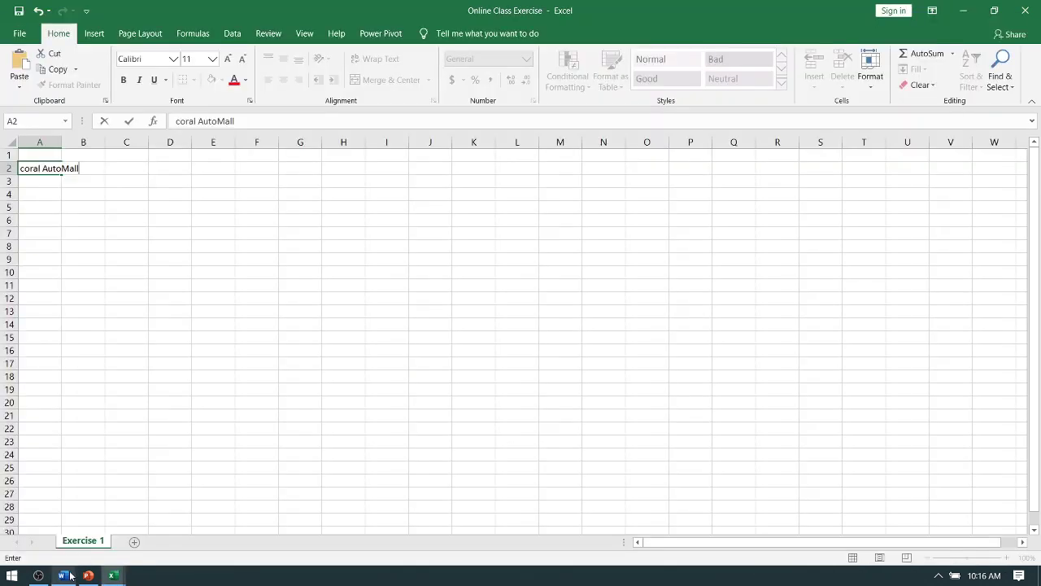
pyautogui.click(122, 174)
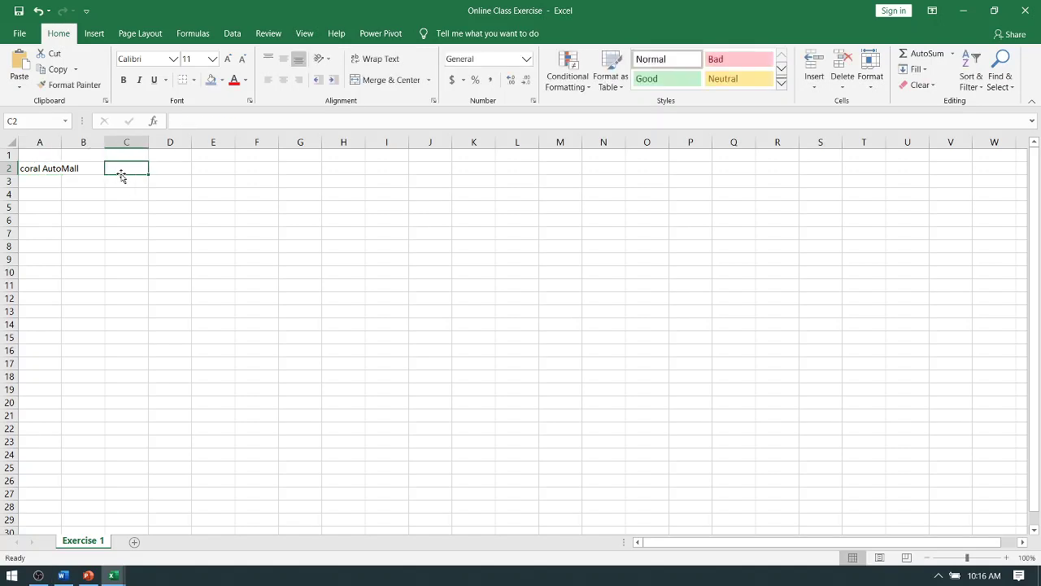
pyautogui.click(36, 171)
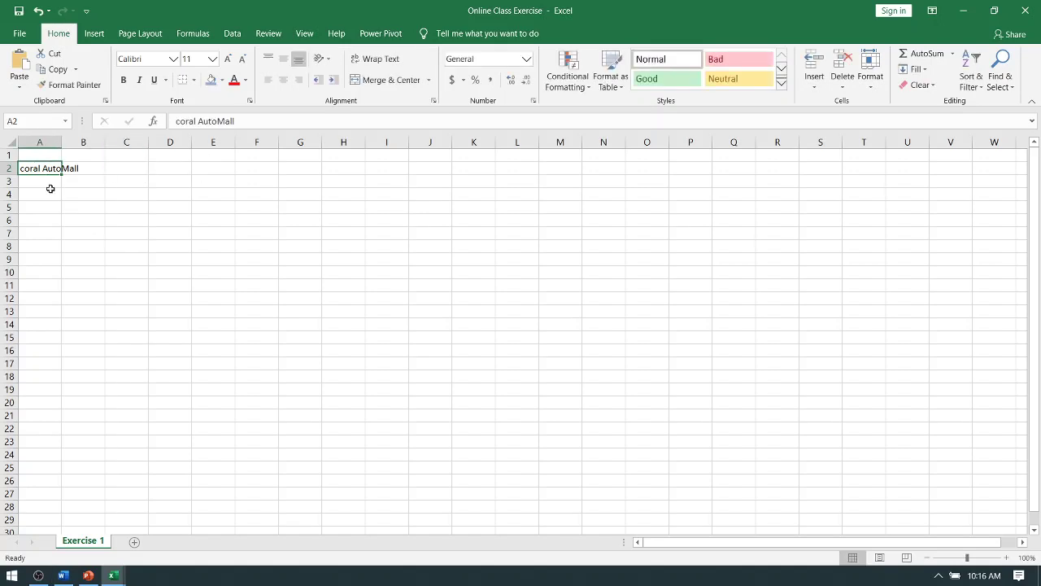
# Merge and centre A2:F2, with wrap text off and middle vertical alignment
pyautogui.moveTo(24, 168)
pyautogui.mouseDown()
pyautogui.moveTo(98, 178)
pyautogui.moveTo(286, 175)
pyautogui.mouseUp()
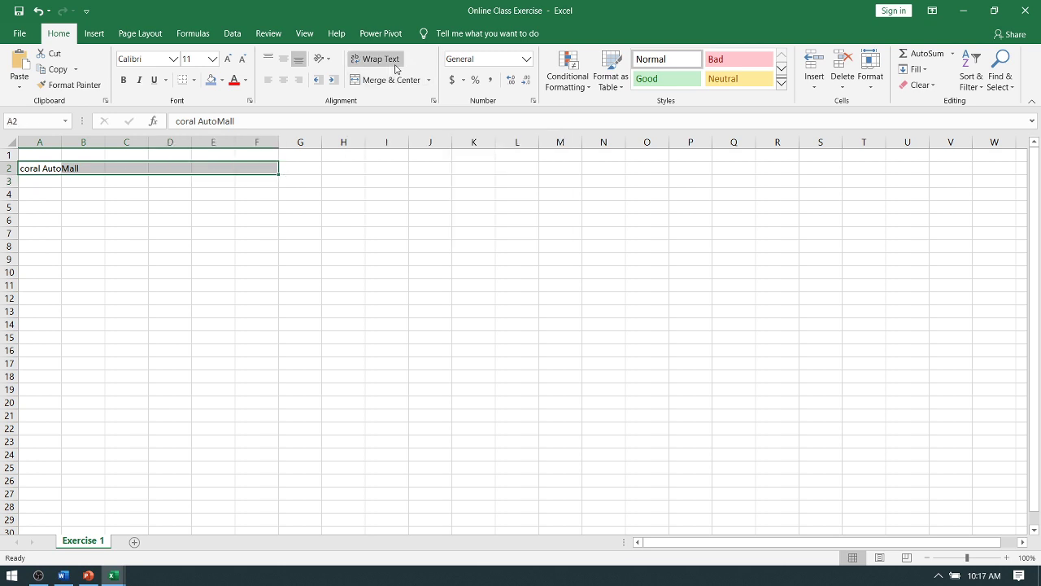
pyautogui.click(395, 65)
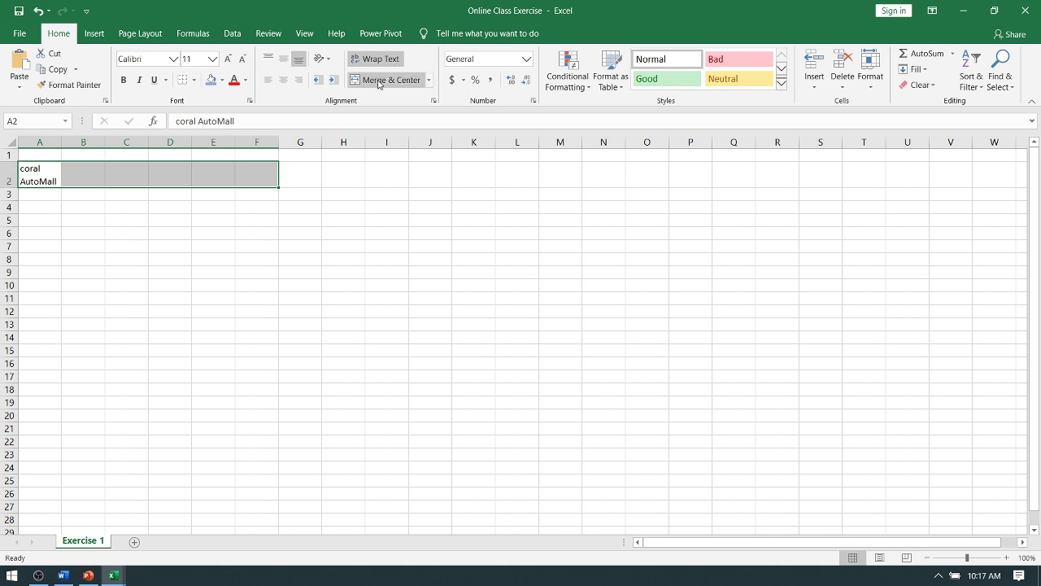
pyautogui.click(382, 80)
pyautogui.click(378, 61)
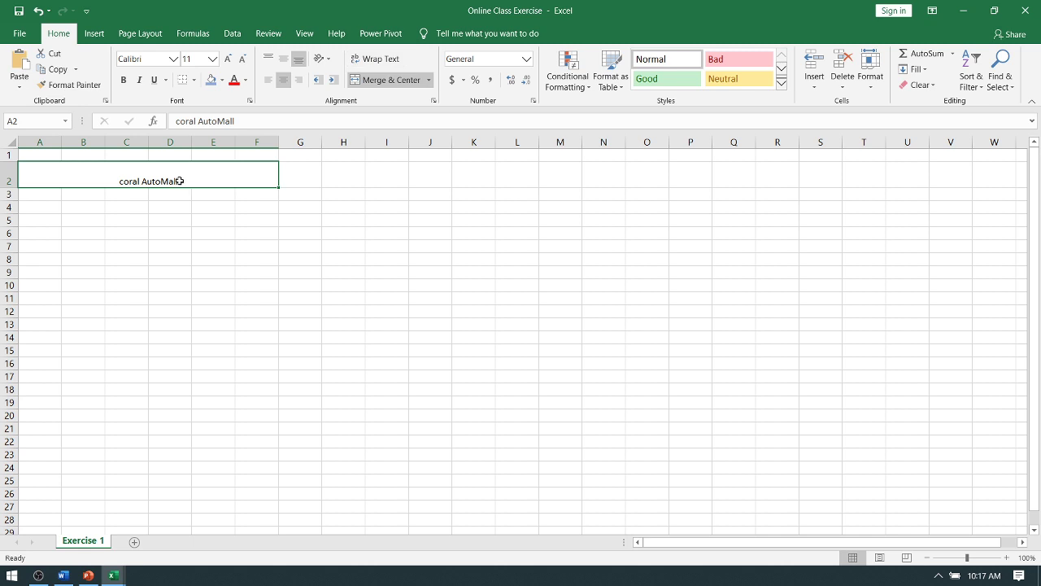
pyautogui.click(284, 59)
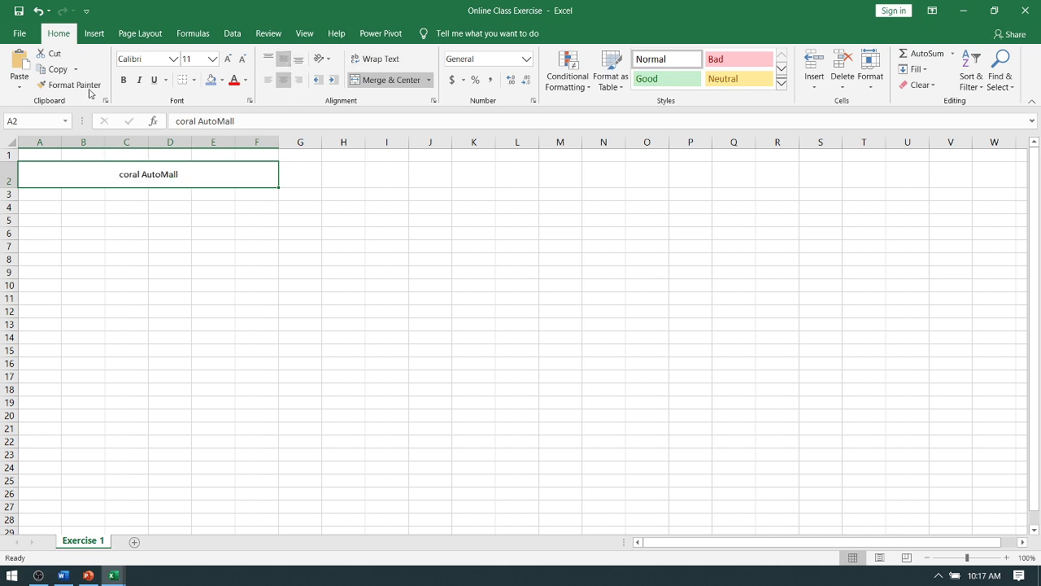
# Make the title bold at 14 pt
pyautogui.click(124, 80)
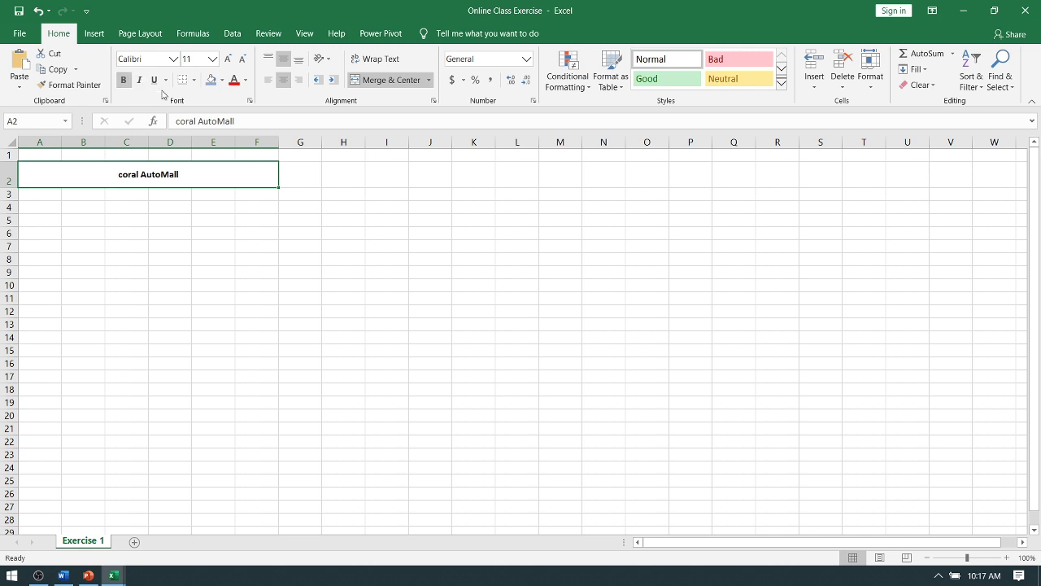
pyautogui.click(211, 59)
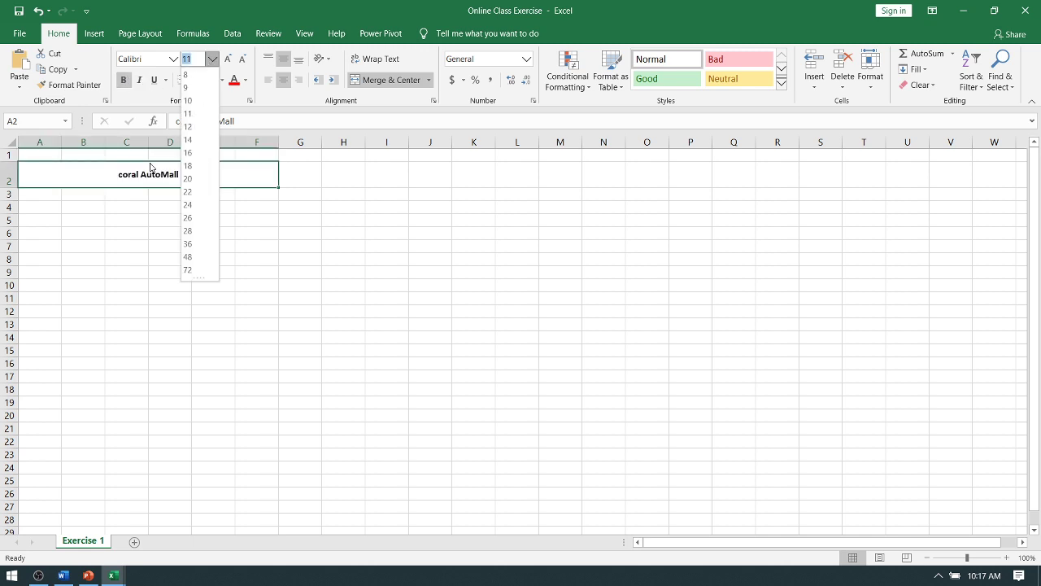
pyautogui.write('14')
pyautogui.press('Return')
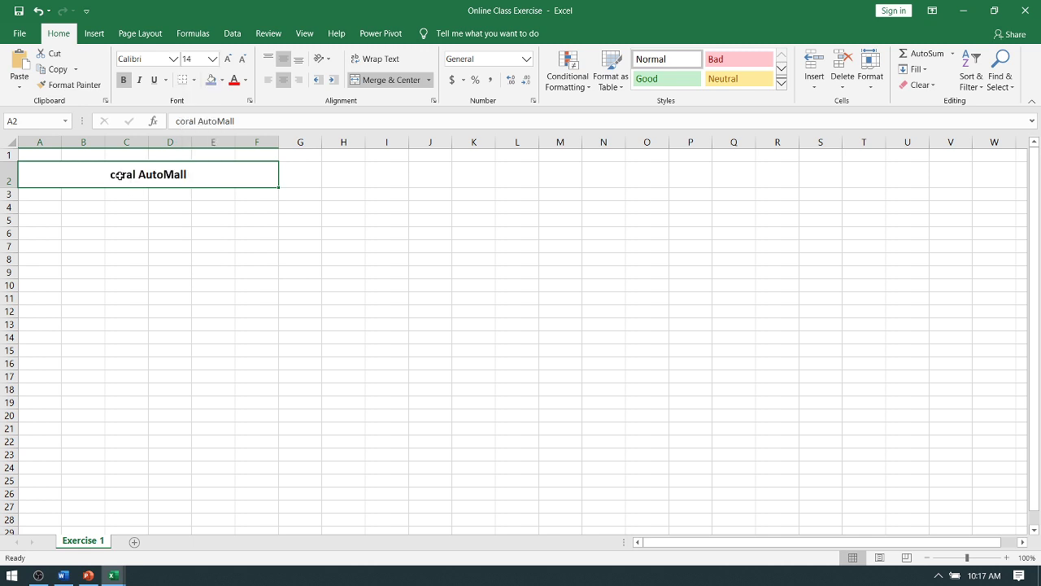
# Capitalise the title so it reads 'Coral AutoMall'
pyautogui.doubleClick(115, 175)
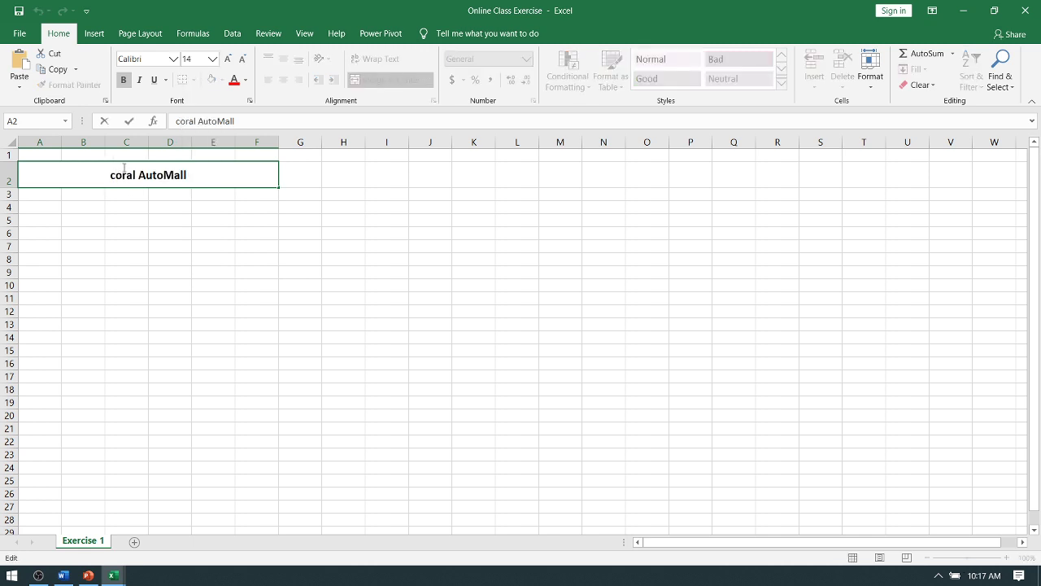
pyautogui.press('BackSpace')
pyautogui.write('C')
pyautogui.click(196, 244)
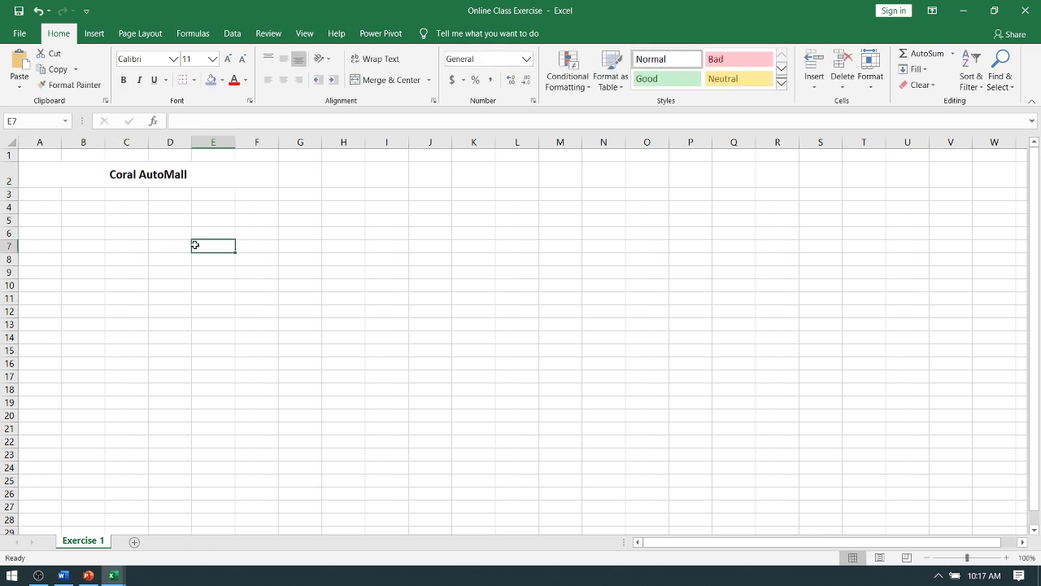
pyautogui.click(31, 193)
# Apply a light blue theme fill colour to the merged A2:F2 title cell
pyautogui.click(53, 174)
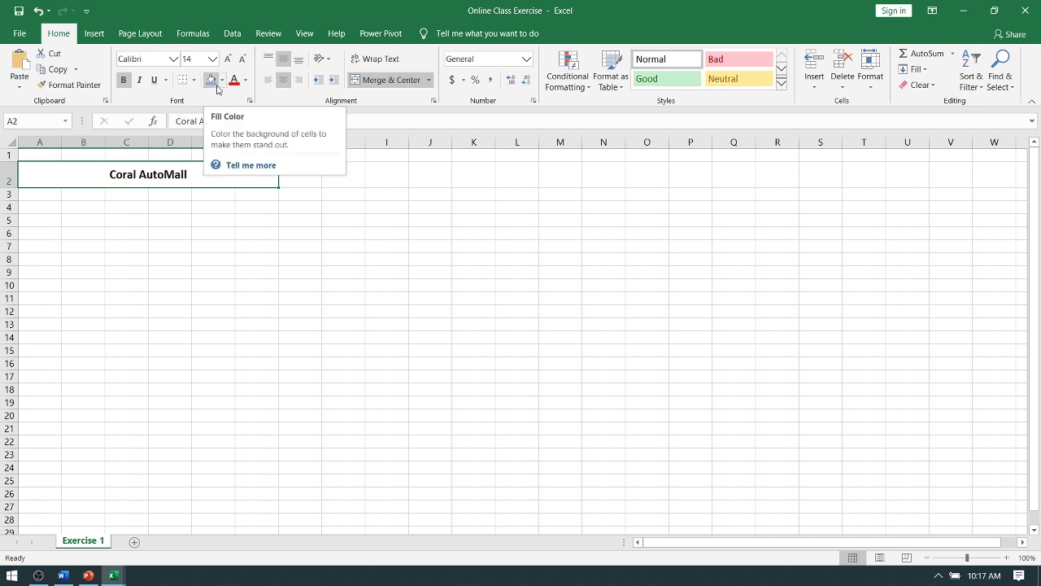
pyautogui.click(222, 80)
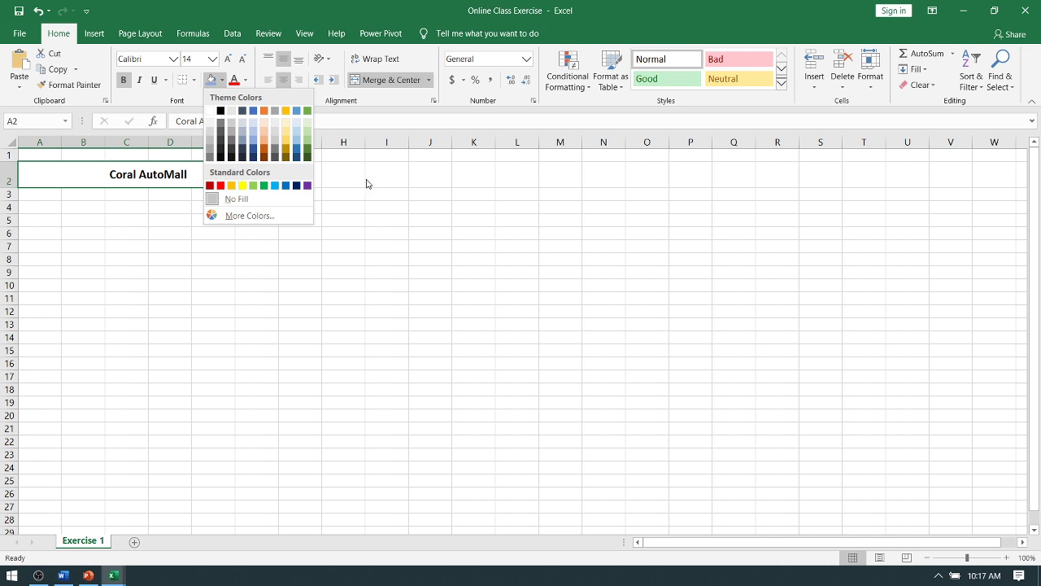
pyautogui.click(222, 80)
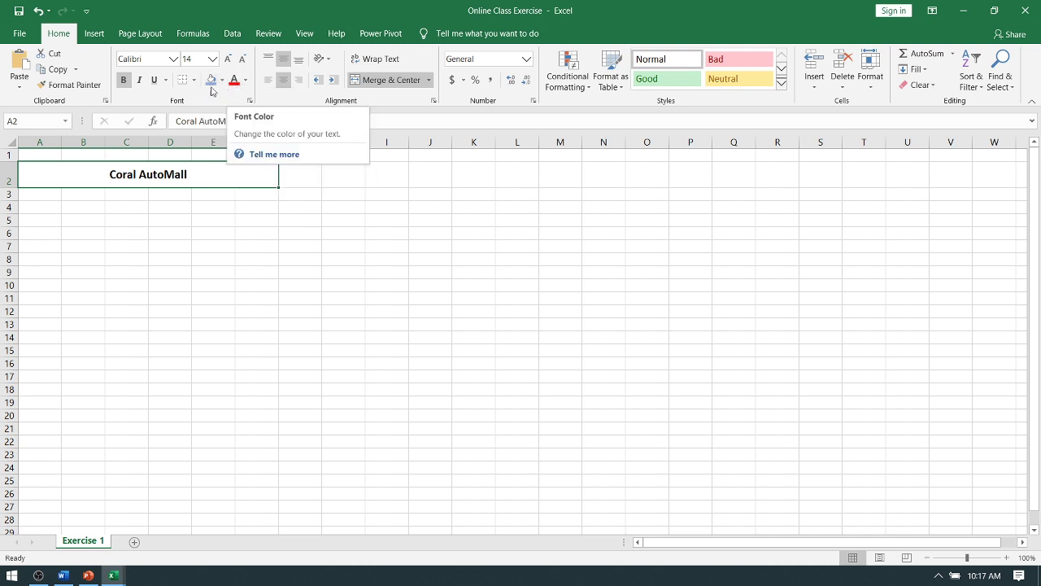
pyautogui.click(222, 81)
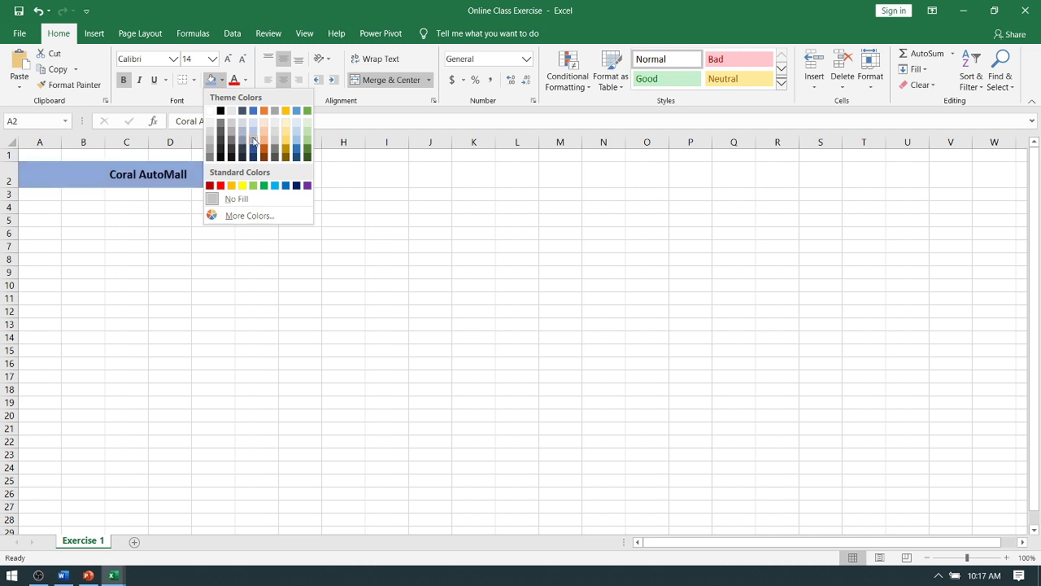
pyautogui.click(254, 142)
pyautogui.click(300, 298)
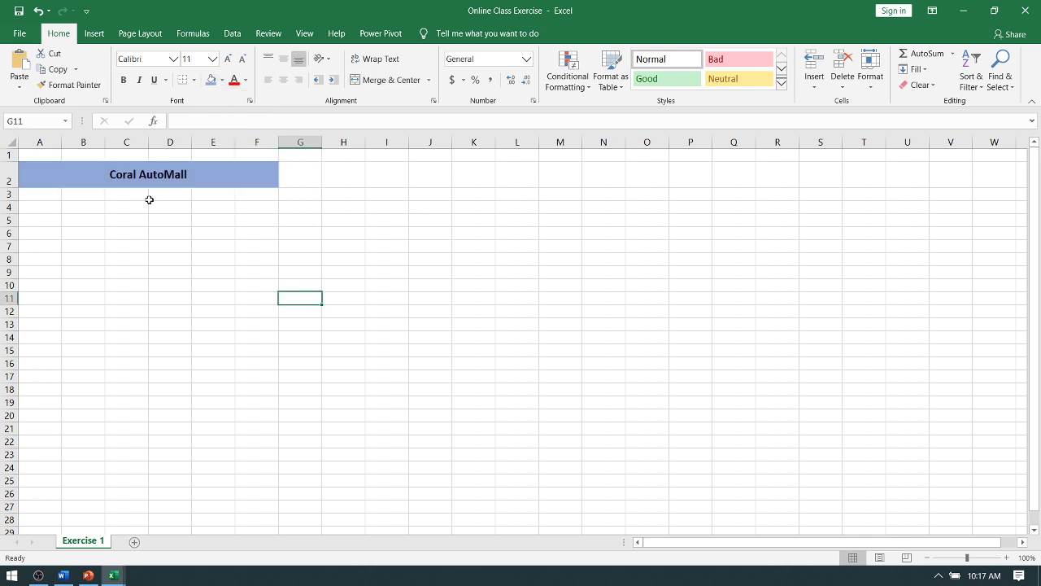
pyautogui.click(102, 285)
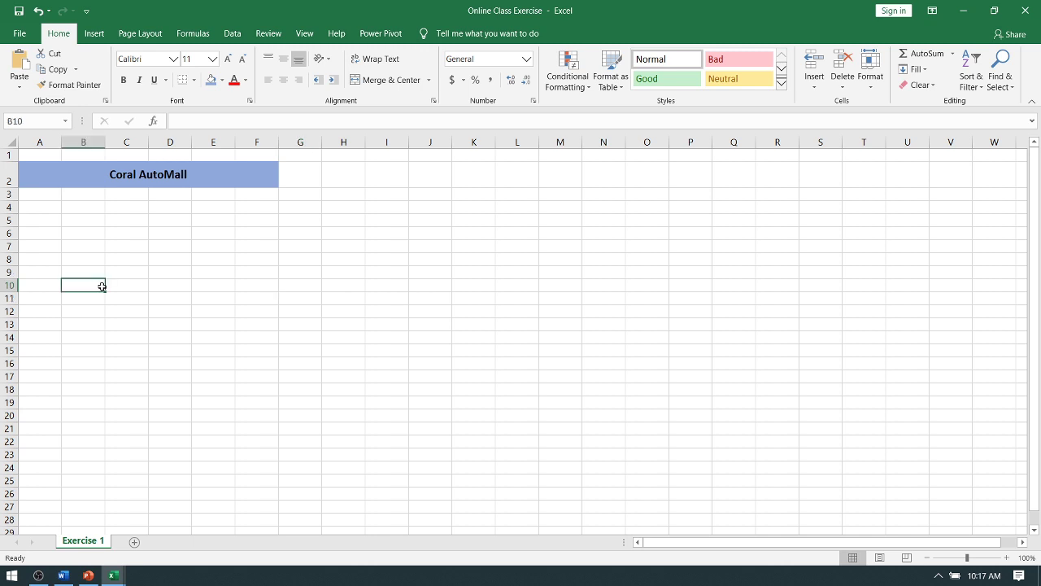
pyautogui.click(47, 195)
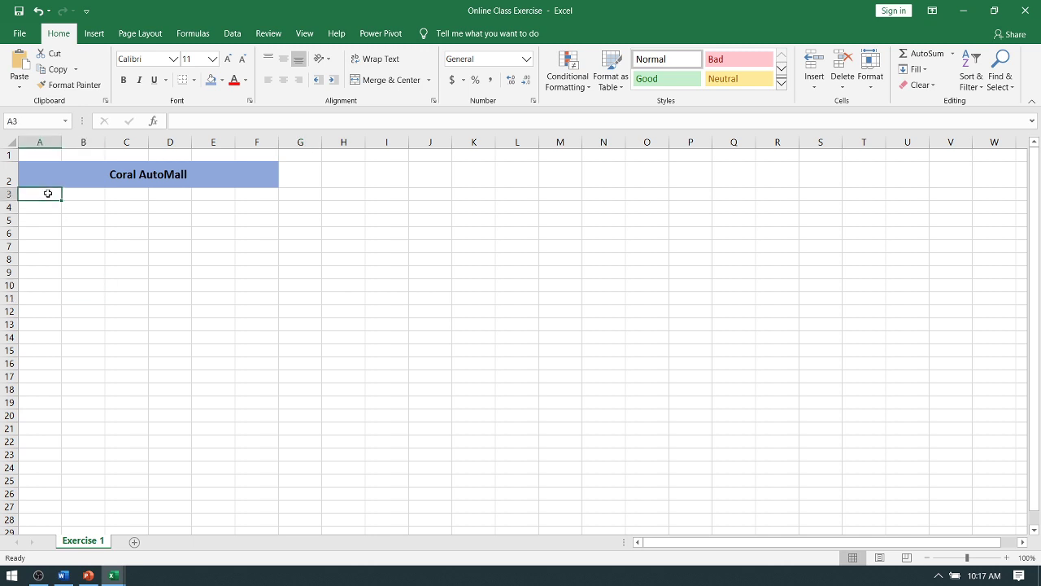
# Glance at the Word exercise document, then return to the Online Class Exercise workbook
pyautogui.click(72, 581)
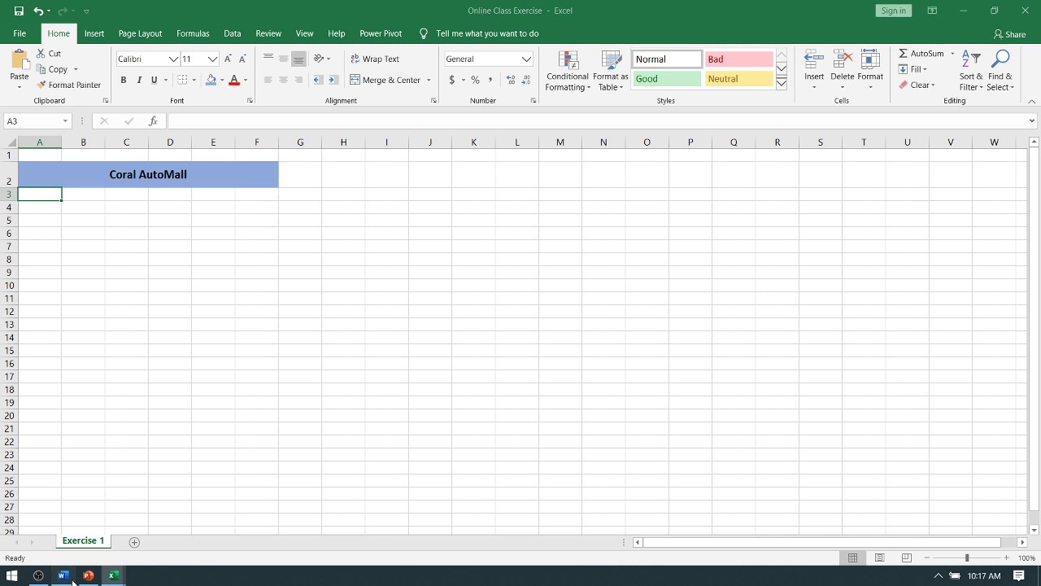
pyautogui.rightClick(72, 582)
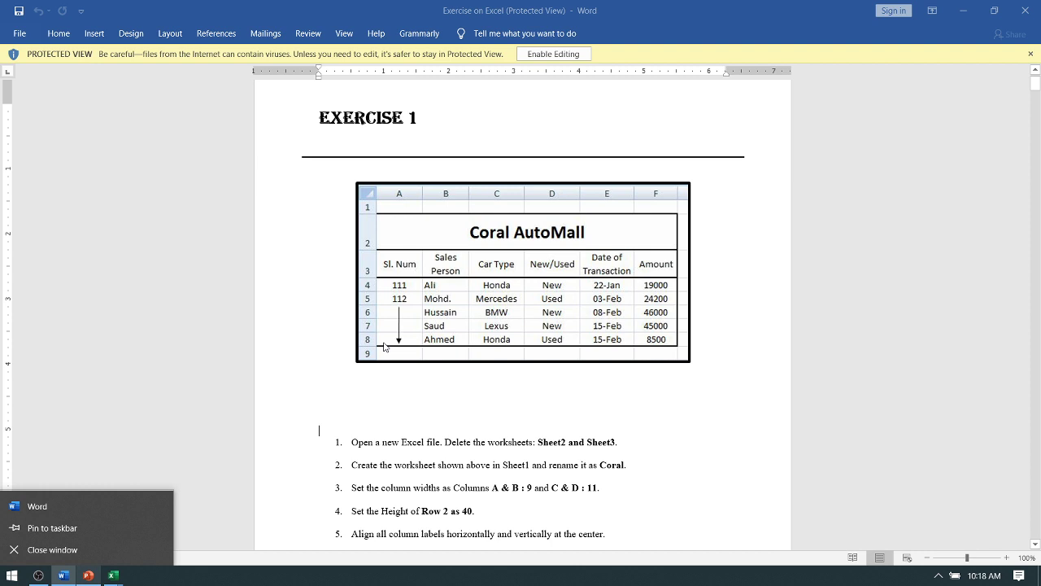
pyautogui.click(113, 575)
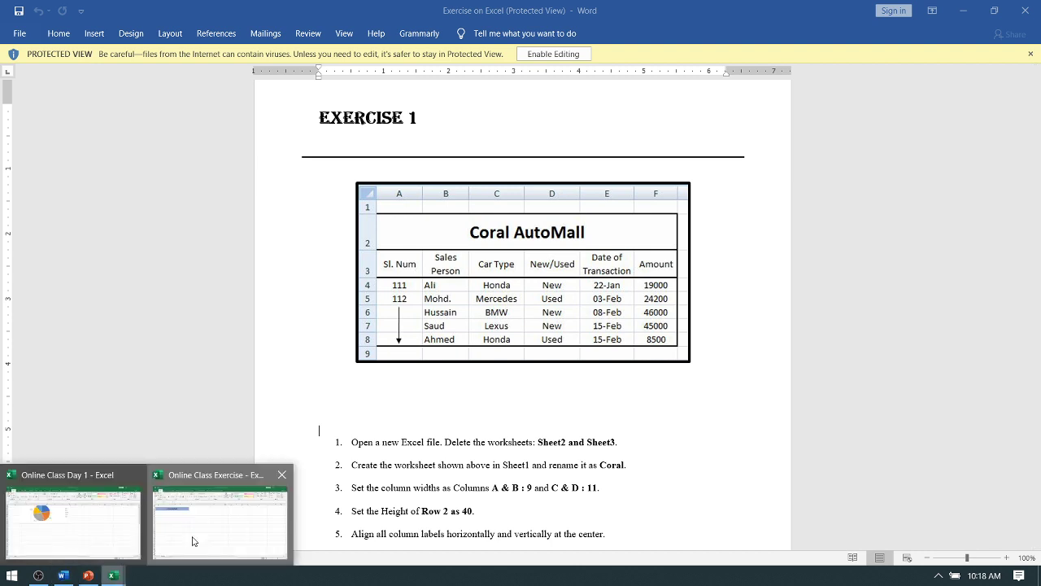
pyautogui.click(193, 541)
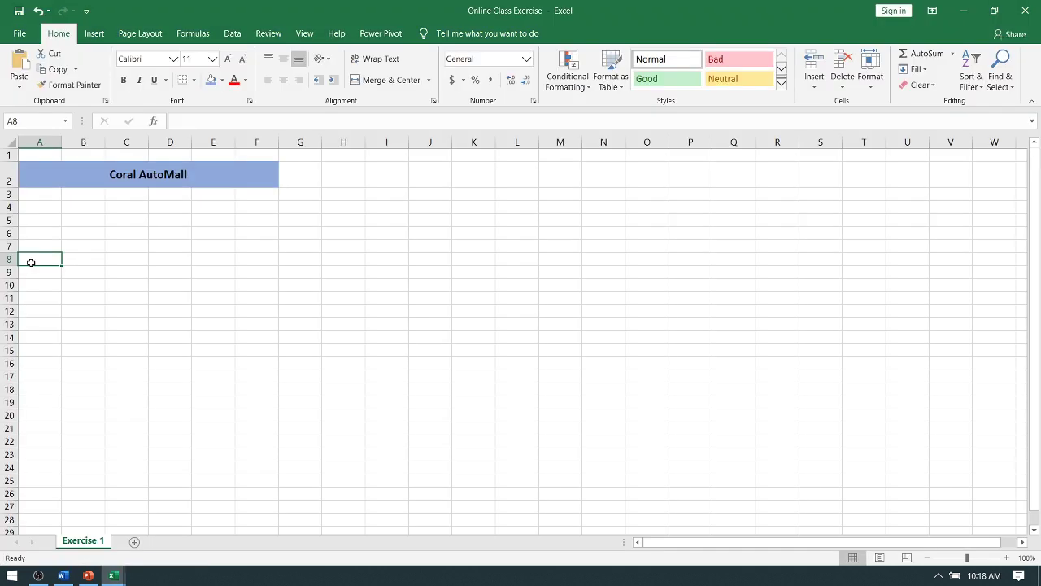
# Put borders on the table area A2:F8 and bring the Word document back
pyautogui.moveTo(37, 174)
pyautogui.mouseDown()
pyautogui.moveTo(90, 196)
pyautogui.moveTo(166, 258)
pyautogui.mouseUp()
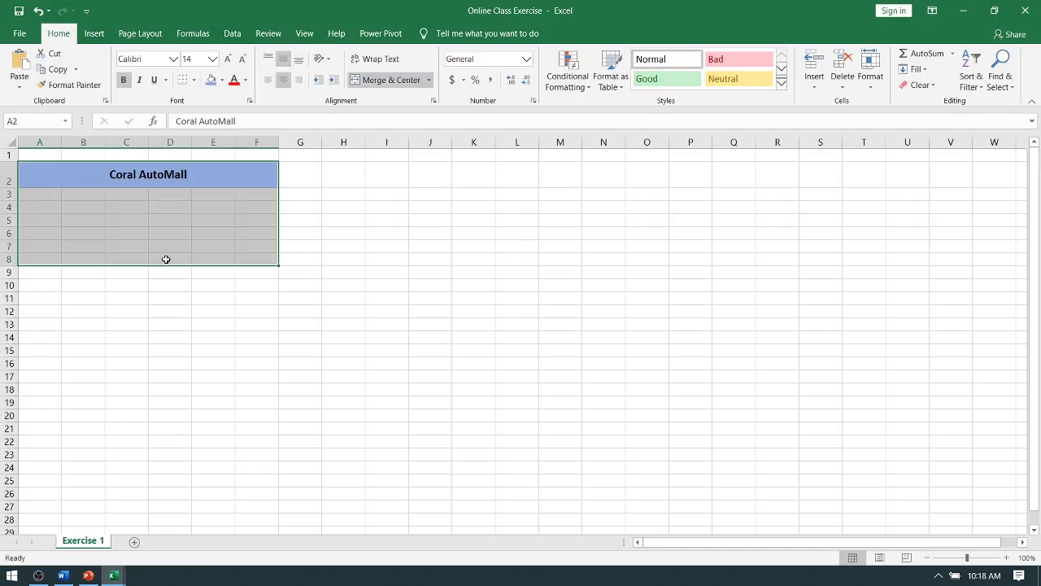
pyautogui.click(194, 80)
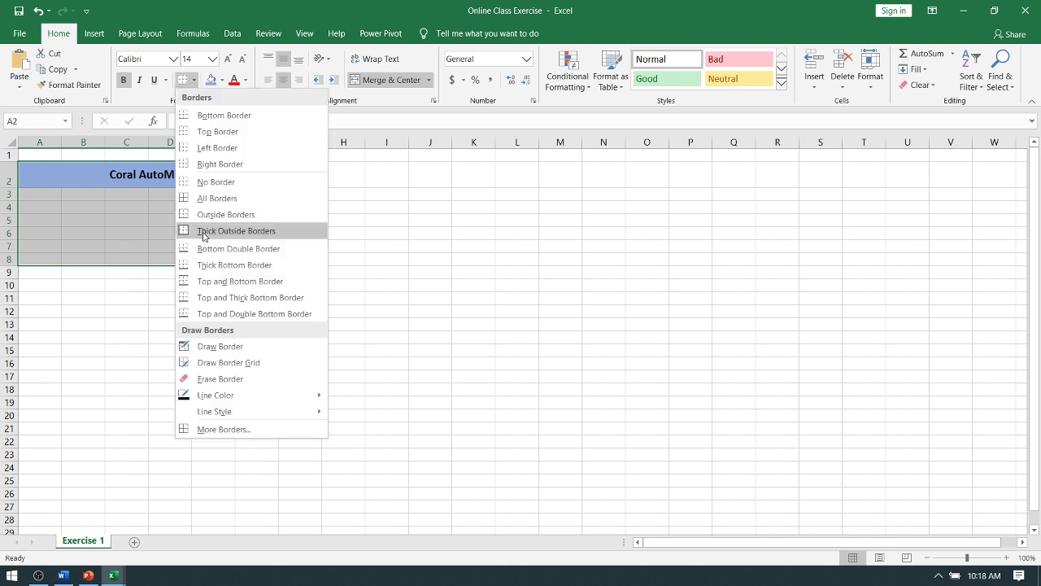
pyautogui.click(203, 232)
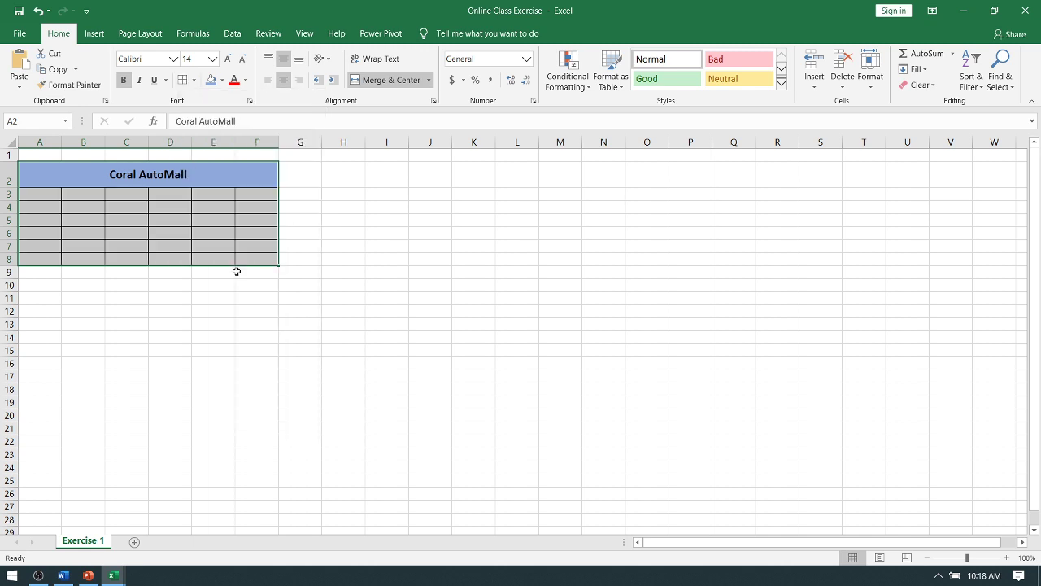
pyautogui.click(300, 284)
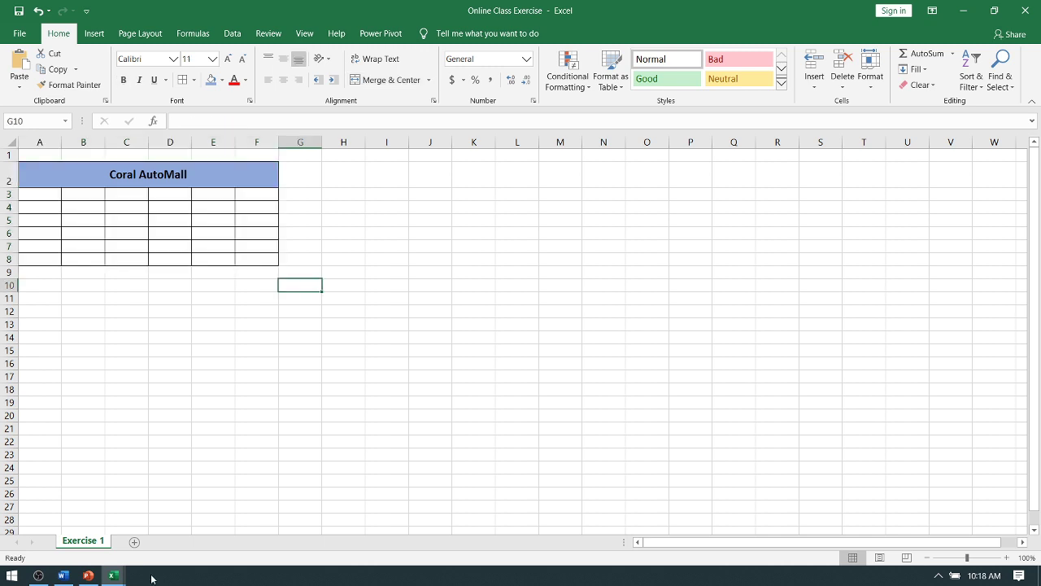
pyautogui.click(63, 576)
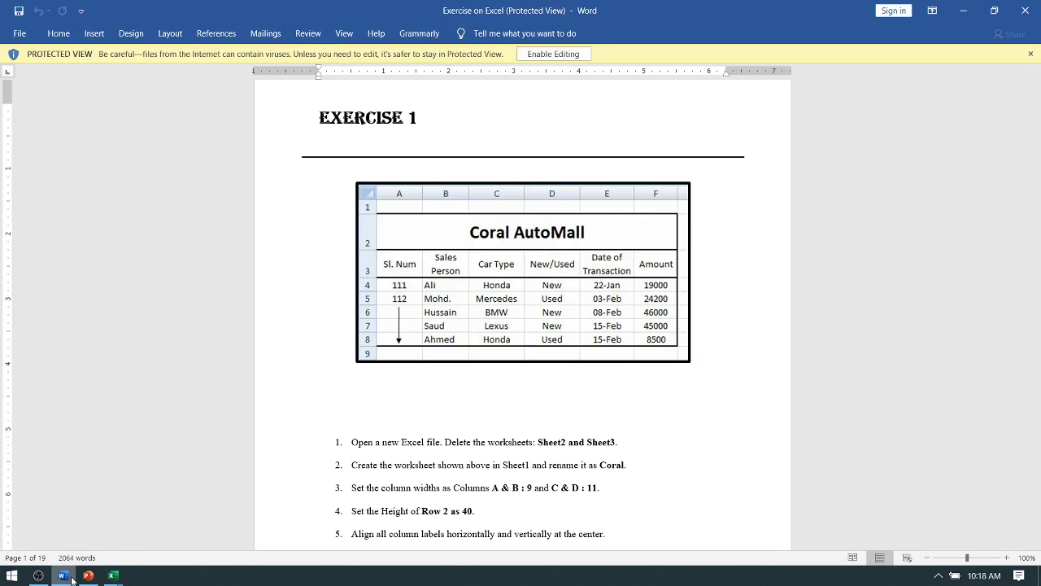
# Type the headers 'Sl. No', 'Sales Person' and 'Car Type' into A3, B3 and C3
pyautogui.click(71, 577)
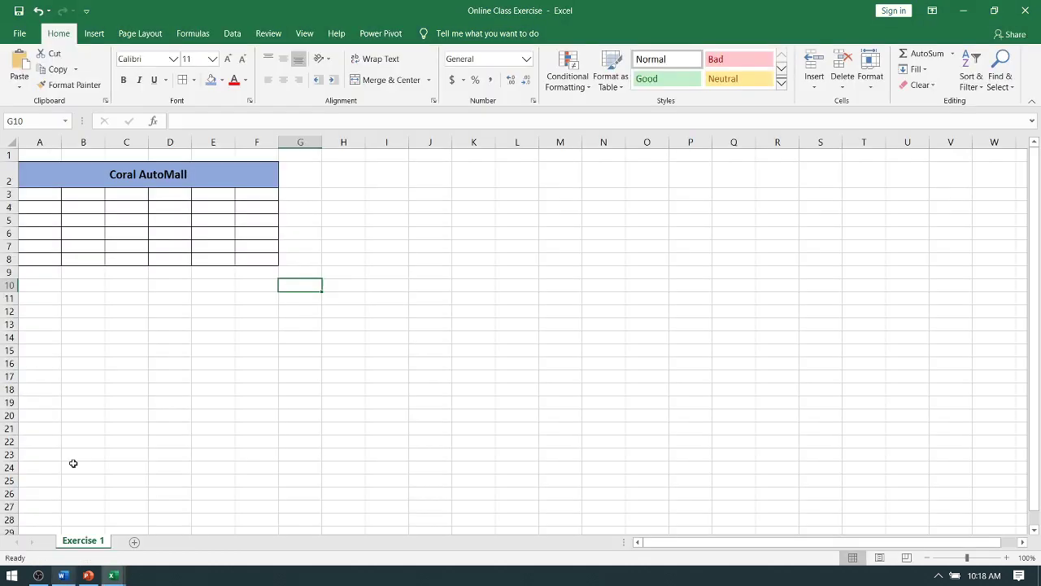
pyautogui.click(43, 194)
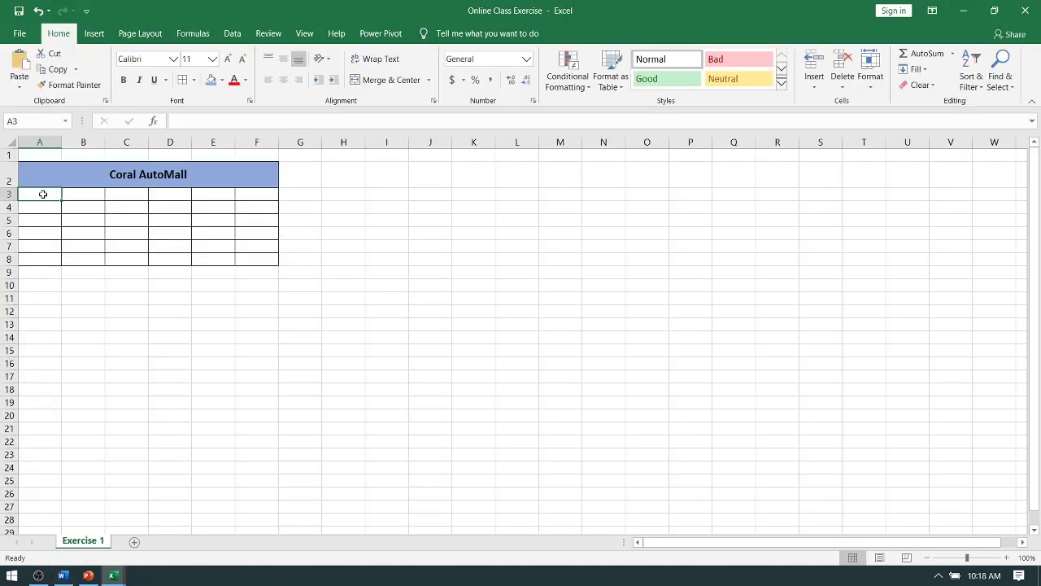
pyautogui.doubleClick(43, 193)
pyautogui.write('Sl.')
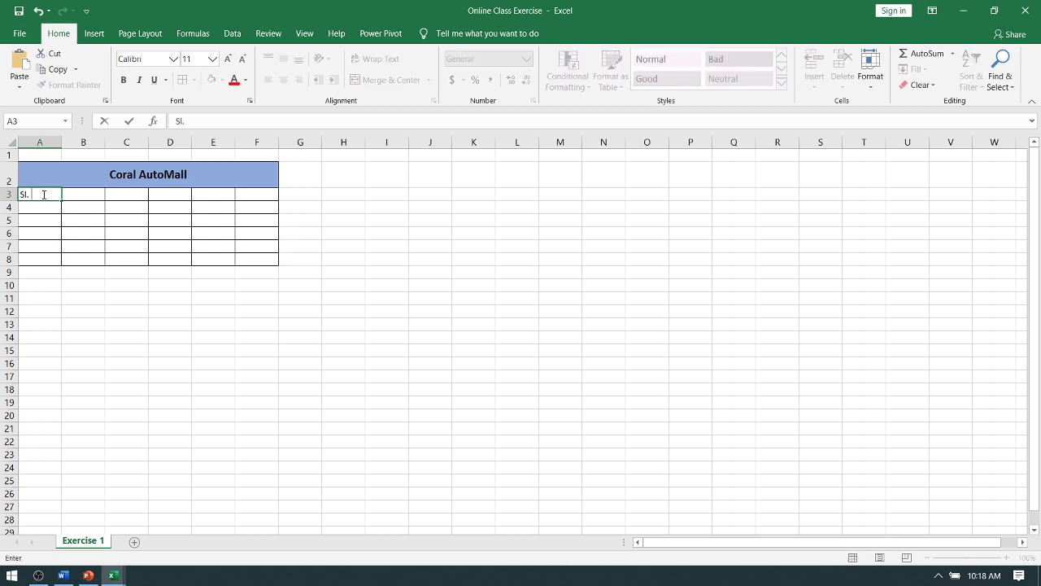
pyautogui.write(' No')
pyautogui.press('Tab')
pyautogui.write('SAI')
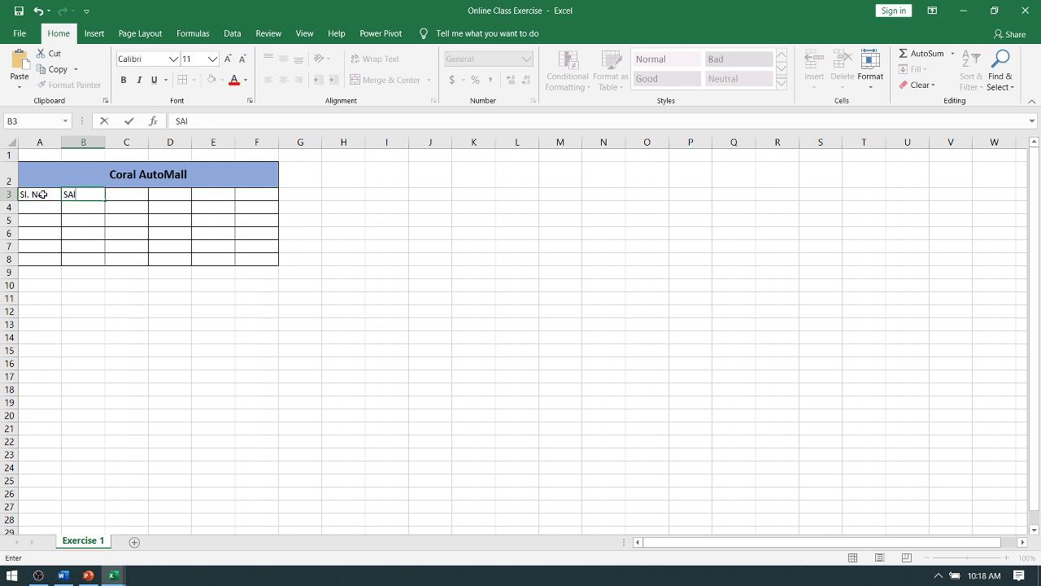
pyautogui.press('BackSpace')
pyautogui.press('BackSpace')
pyautogui.write('ale')
pyautogui.write('s P')
pyautogui.write('erson')
pyautogui.press('Tab')
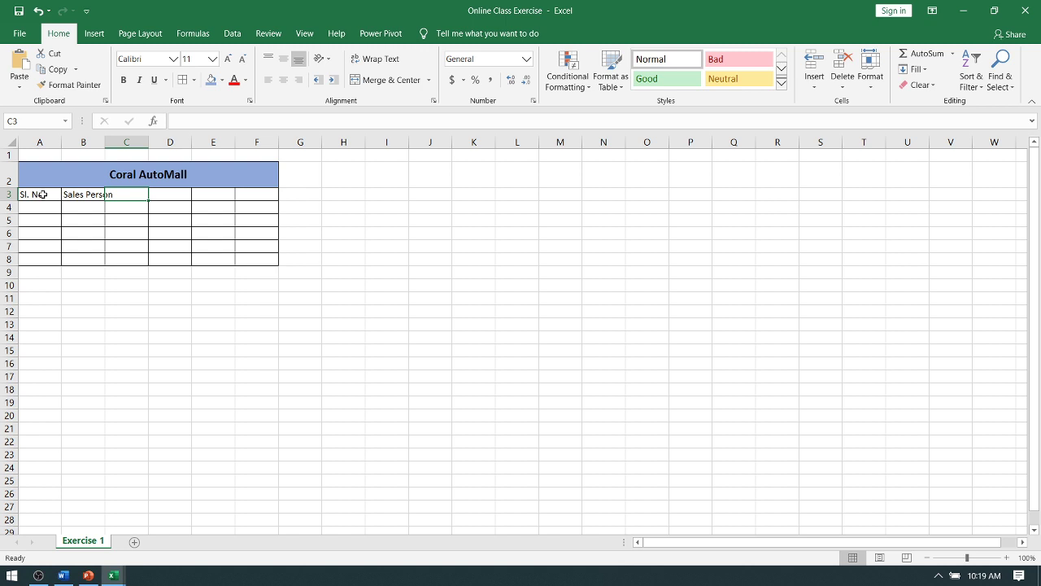
pyautogui.write('C')
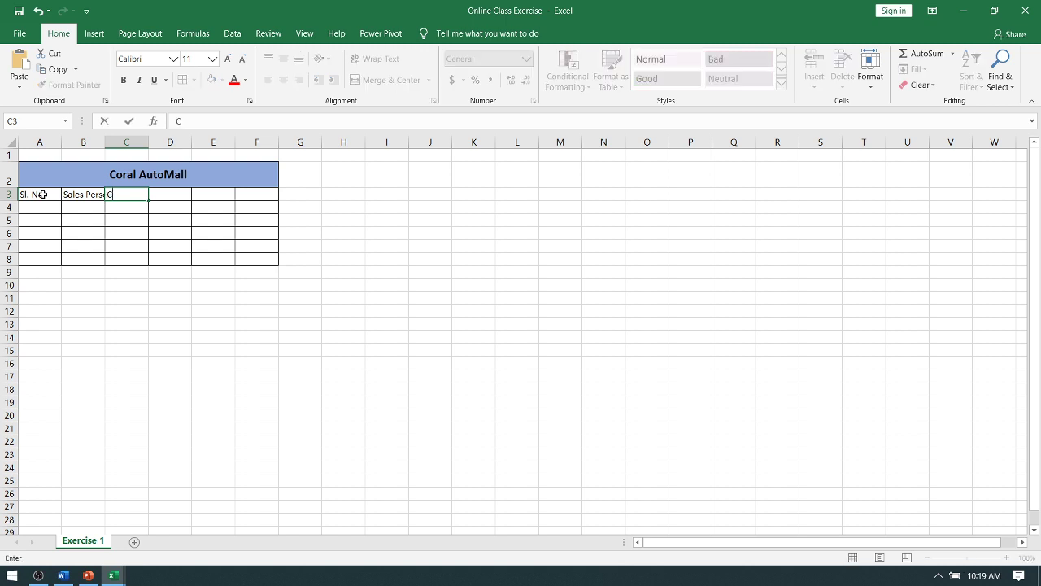
pyautogui.write('ar Ty')
pyautogui.write('pe')
pyautogui.press('Tab')
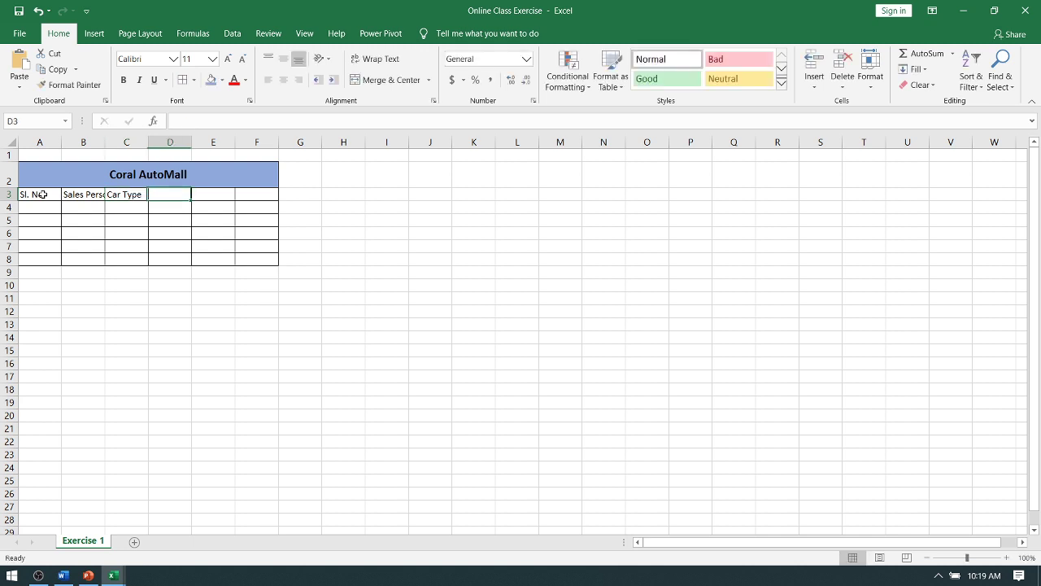
# Enter 'New/Used', 'Date of Transec' and 'Amount' in D3, E3 and F3
pyautogui.click(70, 582)
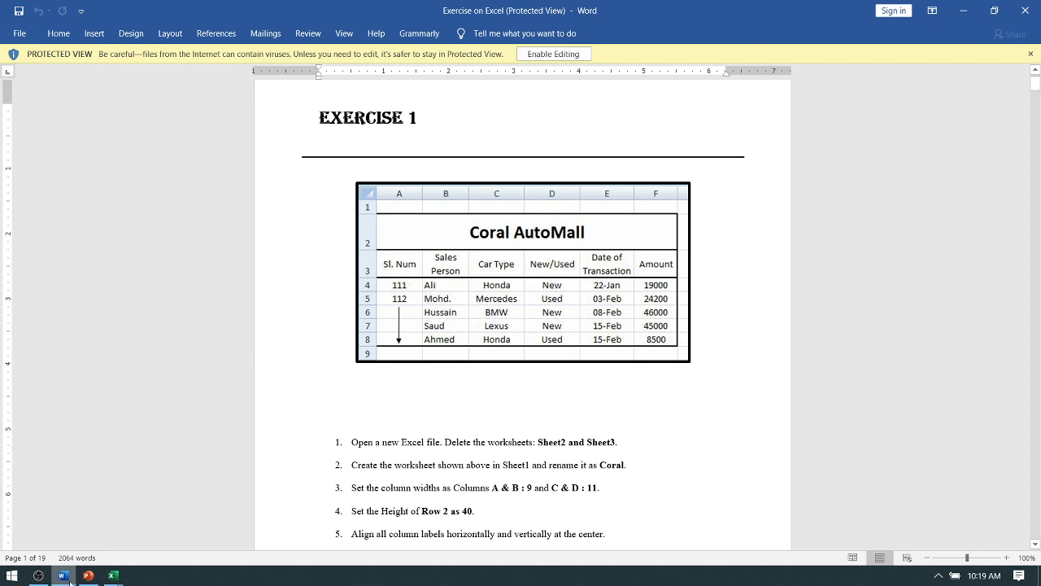
pyautogui.click(70, 582)
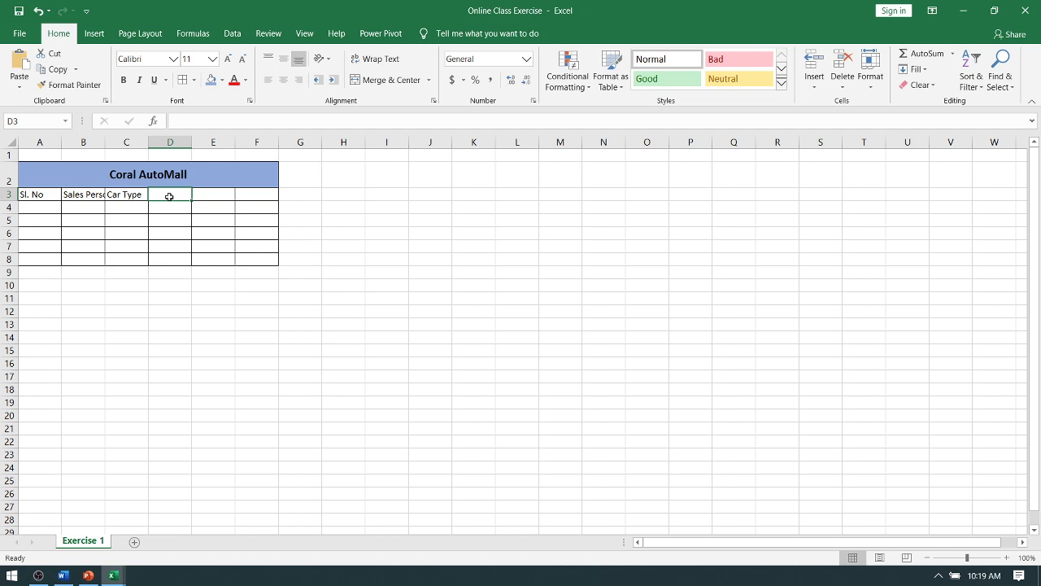
pyautogui.write('New/')
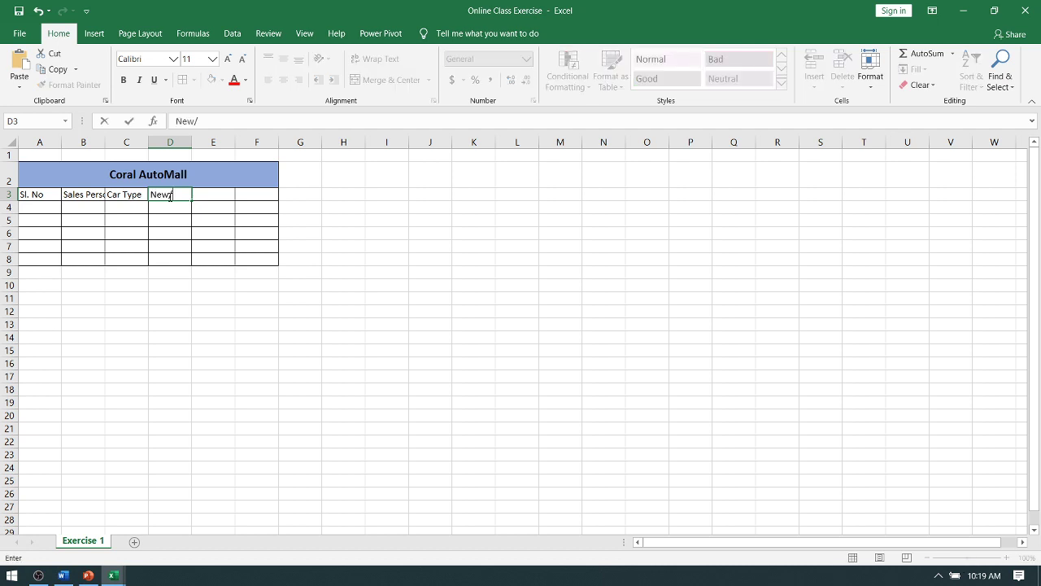
pyautogui.write('Used')
pyautogui.press('Tab')
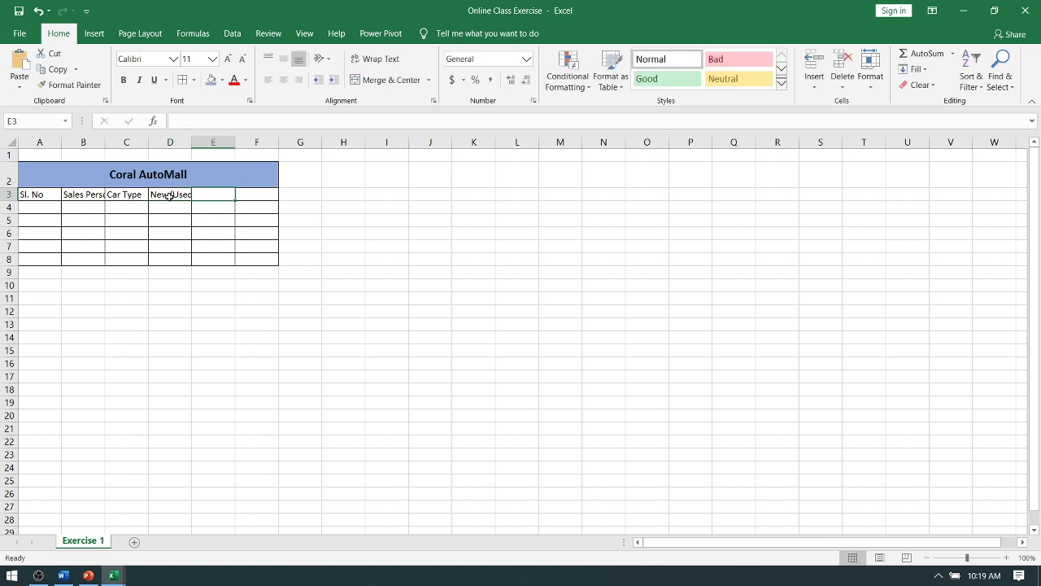
pyautogui.write('Date')
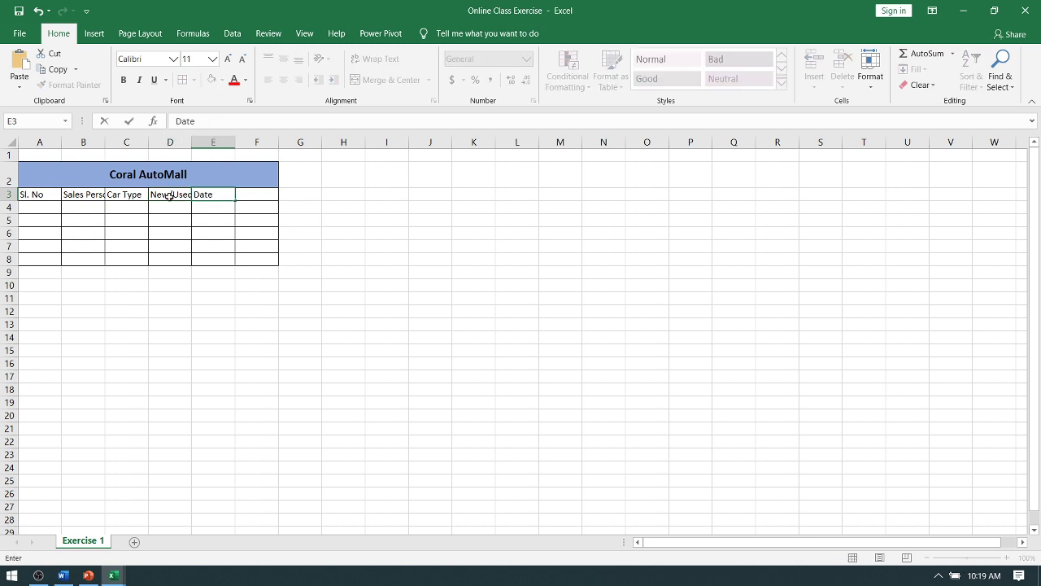
pyautogui.write(' of T')
pyautogui.write('ran')
pyautogui.write('sec')
pyautogui.press('Tab')
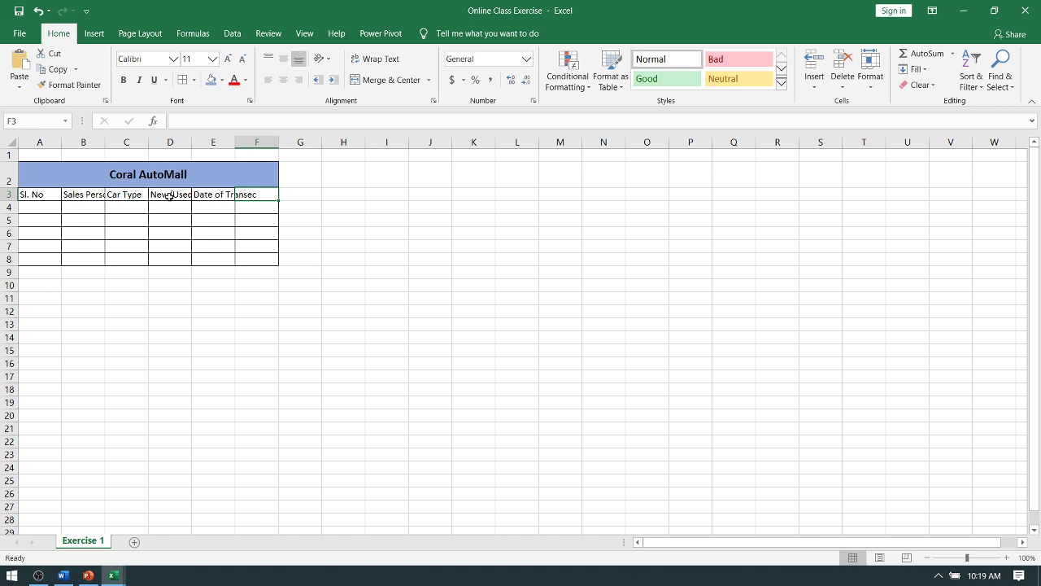
pyautogui.write('Amount')
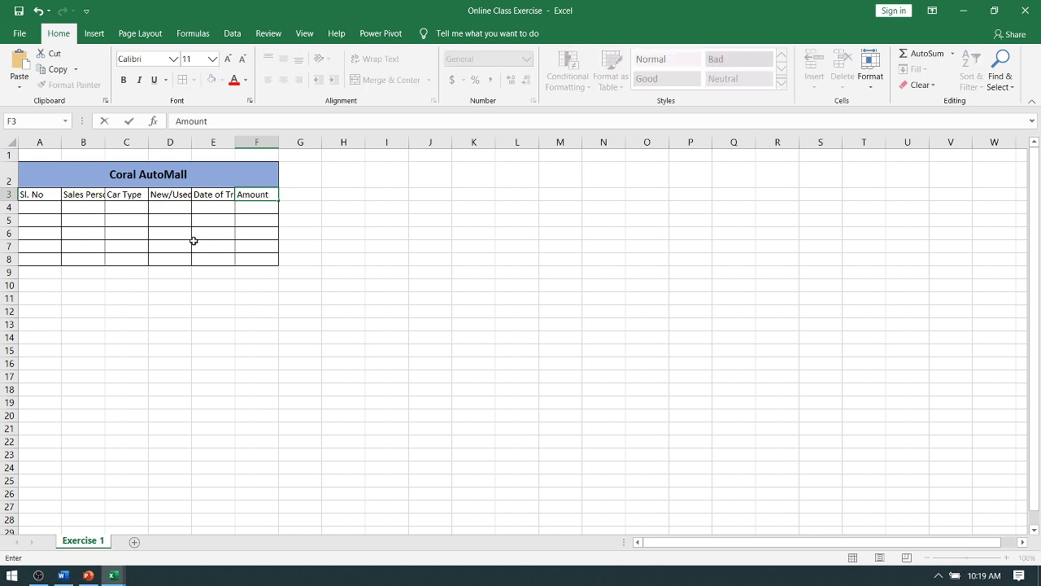
# Correct the E3 header to read 'Date of Transection'
pyautogui.click(64, 575)
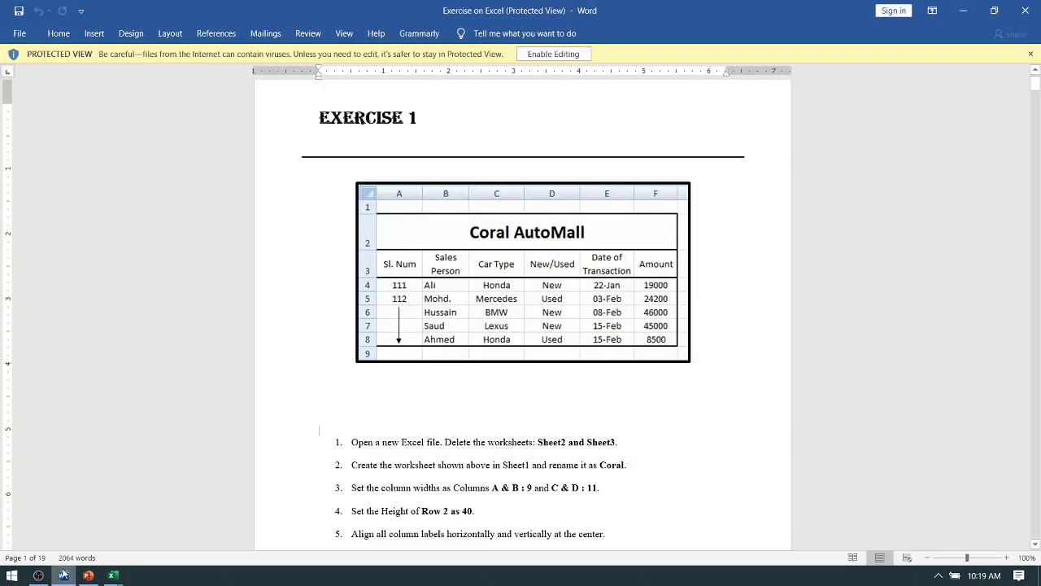
pyautogui.click(63, 575)
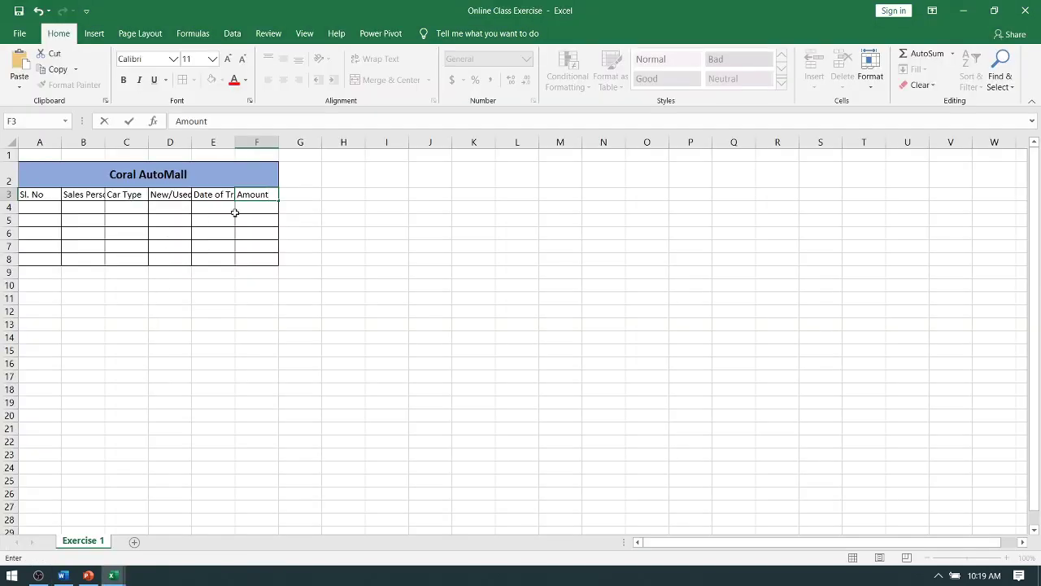
pyautogui.click(232, 198)
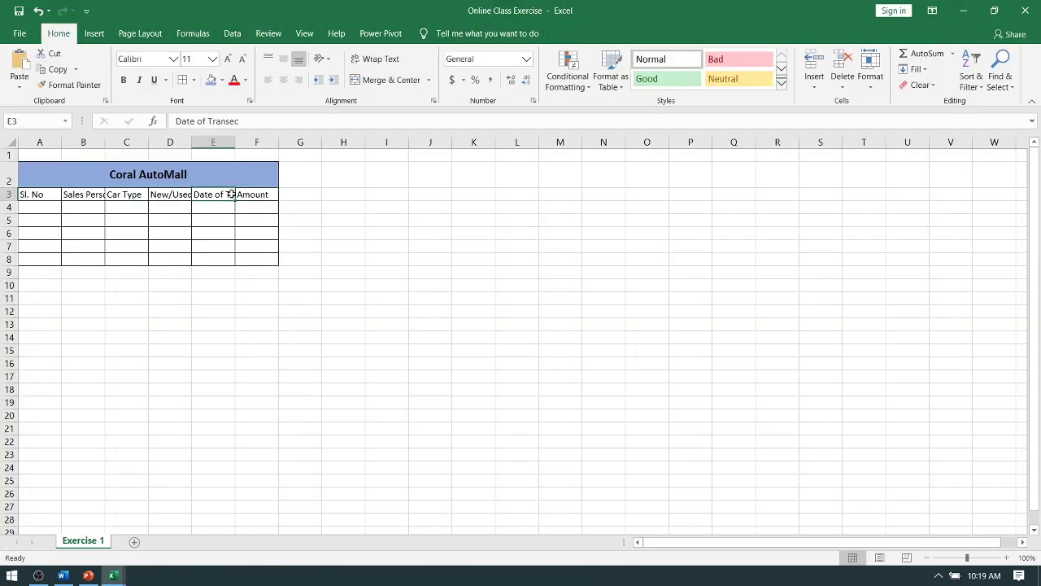
pyautogui.doubleClick(231, 198)
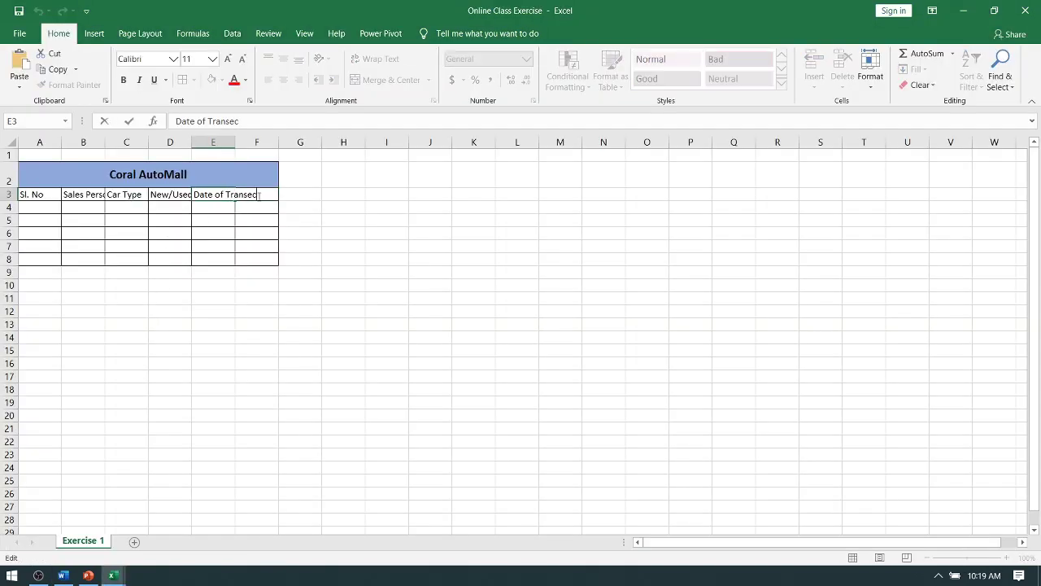
pyautogui.write('tio')
pyautogui.write('n')
pyautogui.click(218, 207)
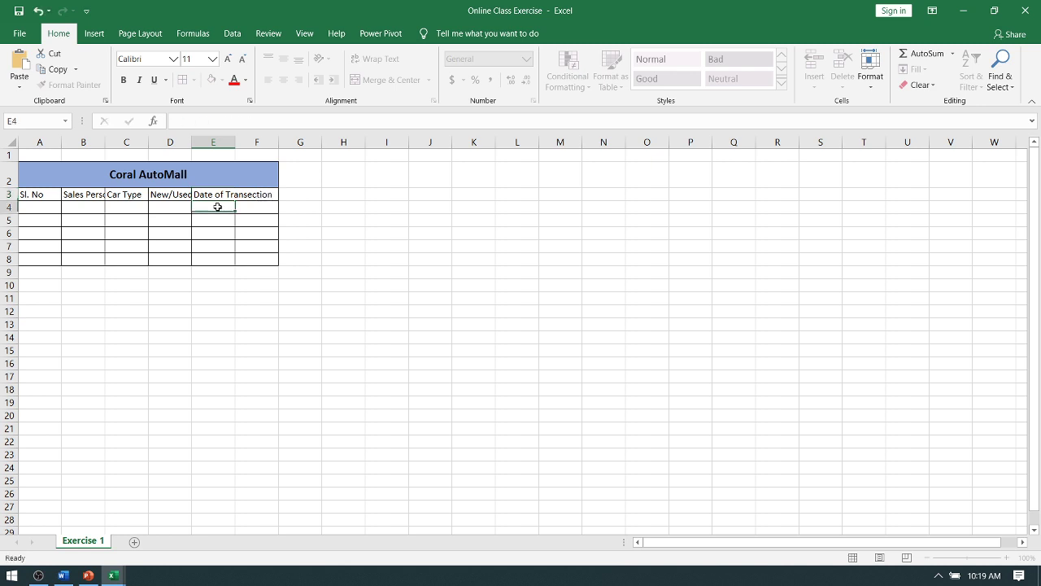
pyautogui.click(215, 196)
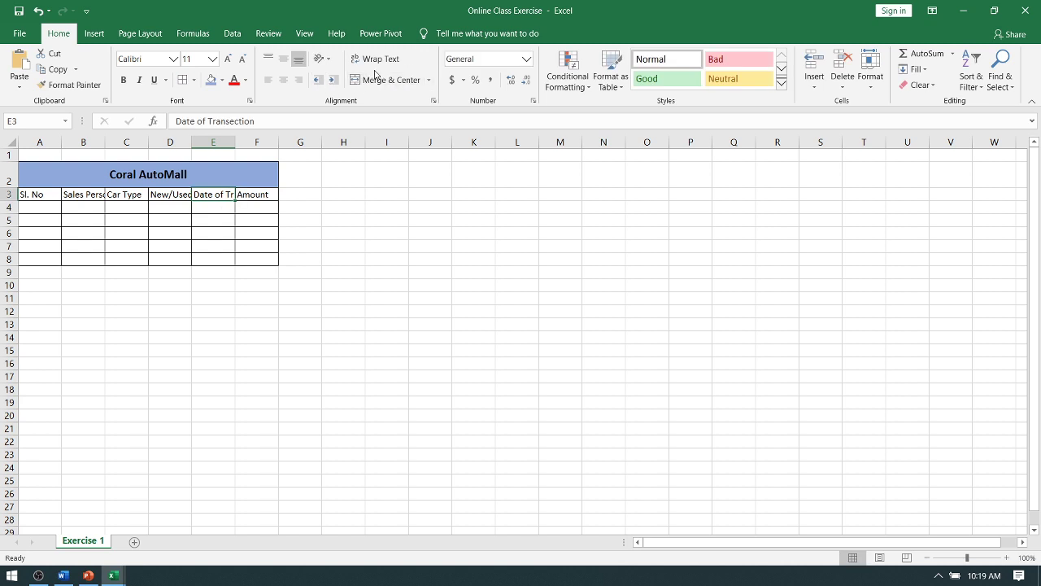
pyautogui.click(379, 63)
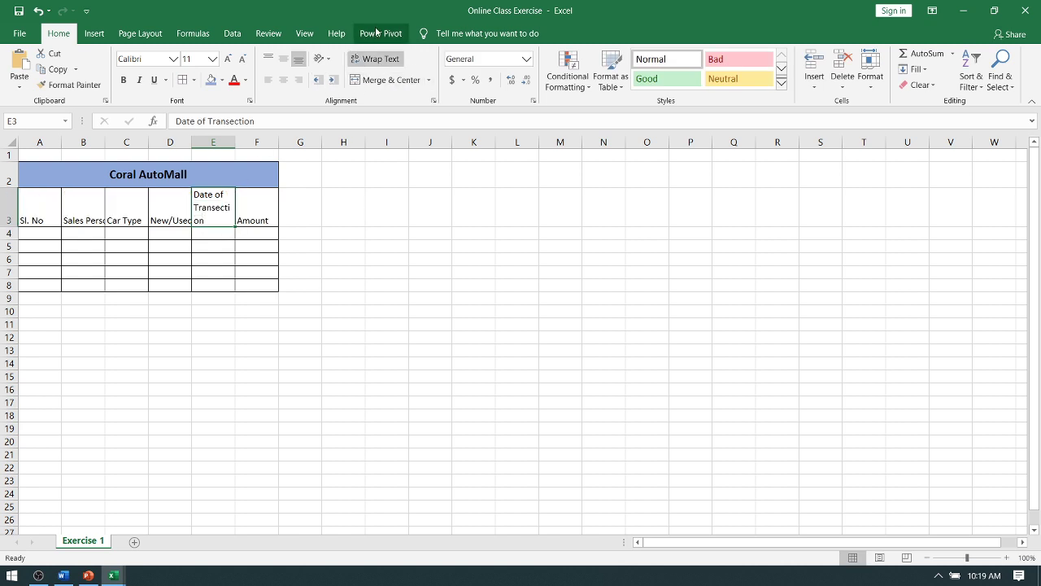
pyautogui.click(372, 63)
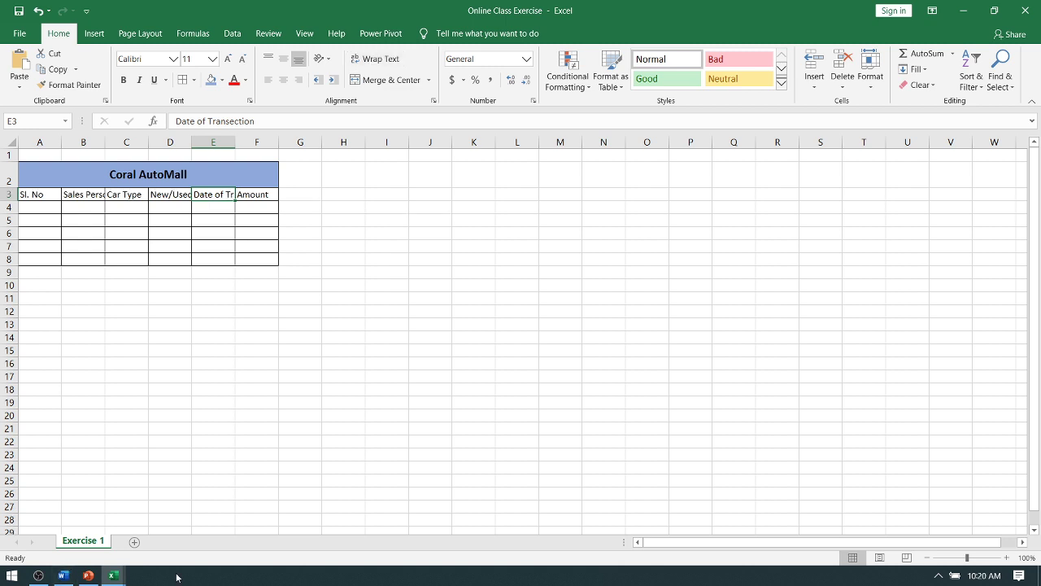
# Add two blank worksheets, Sheet5 and Sheet6, checking the Word instructions along the way
pyautogui.moveTo(68, 579)
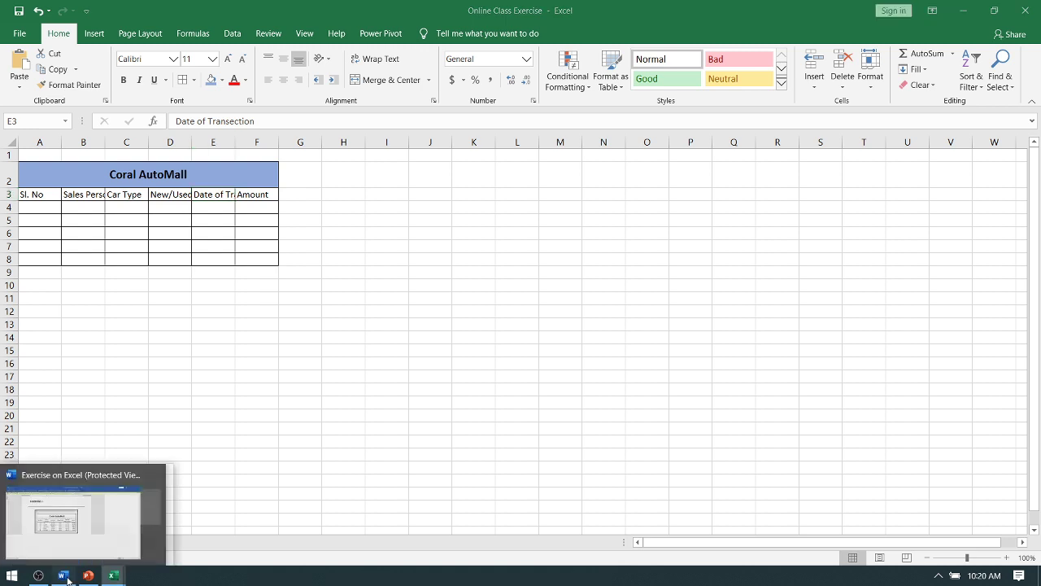
pyautogui.click(68, 579)
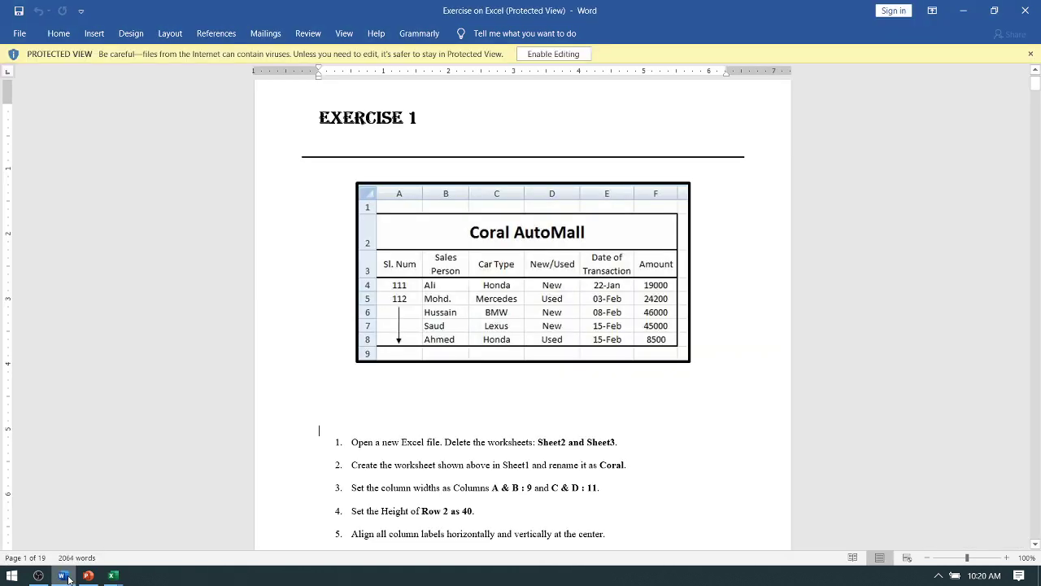
pyautogui.click(68, 579)
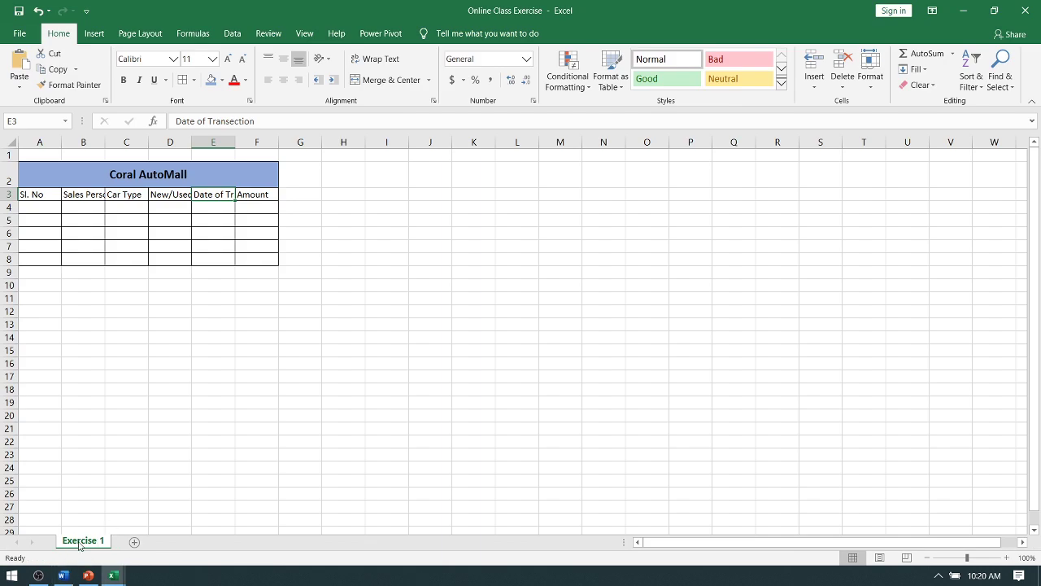
pyautogui.click(134, 541)
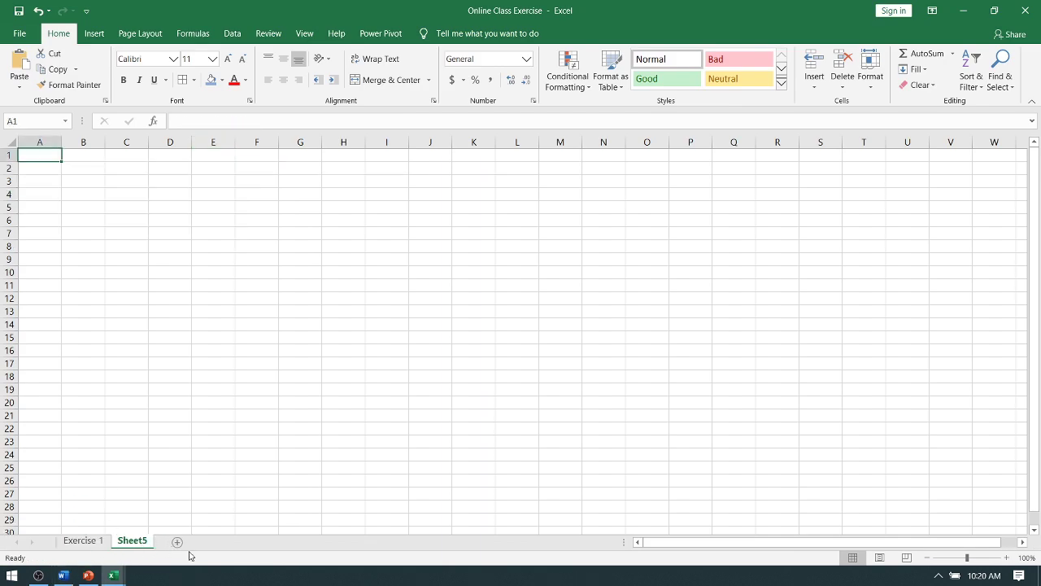
pyautogui.click(176, 541)
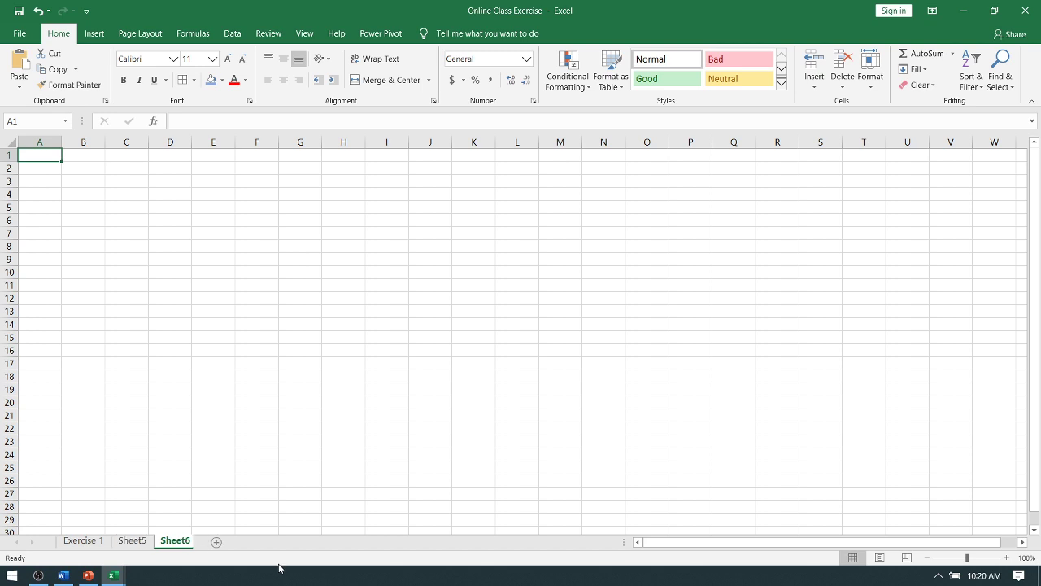
pyautogui.click(63, 575)
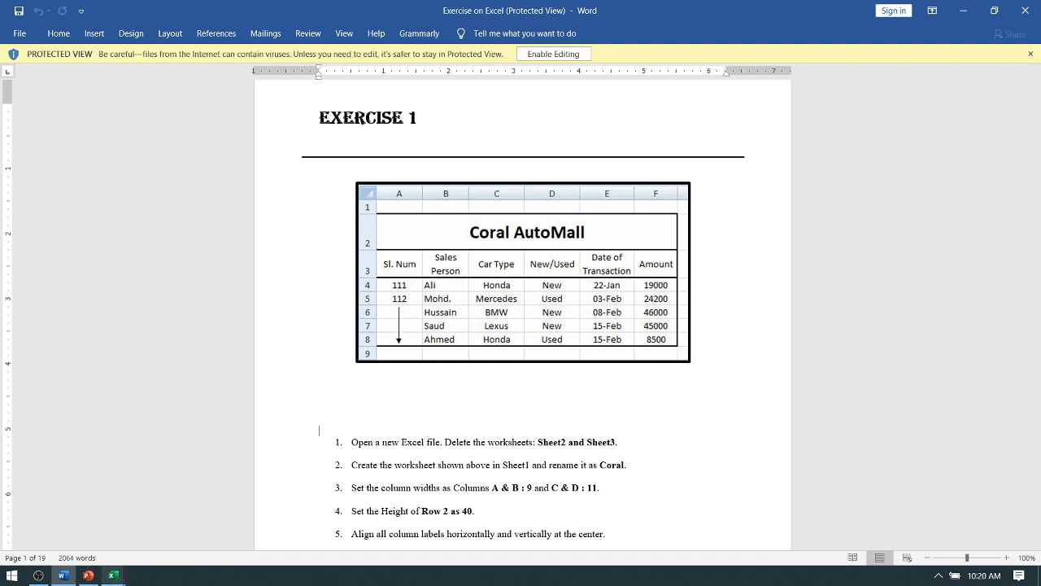
pyautogui.click(113, 575)
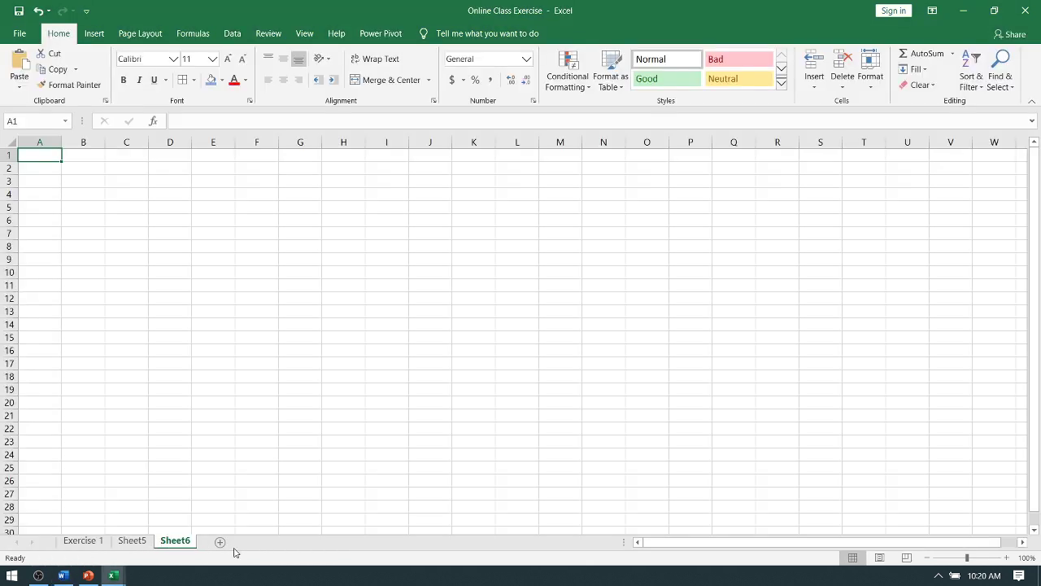
# Delete Sheet5 and Sheet6 so only Exercise 1 remains, then view the Word instructions
pyautogui.rightClick(130, 546)
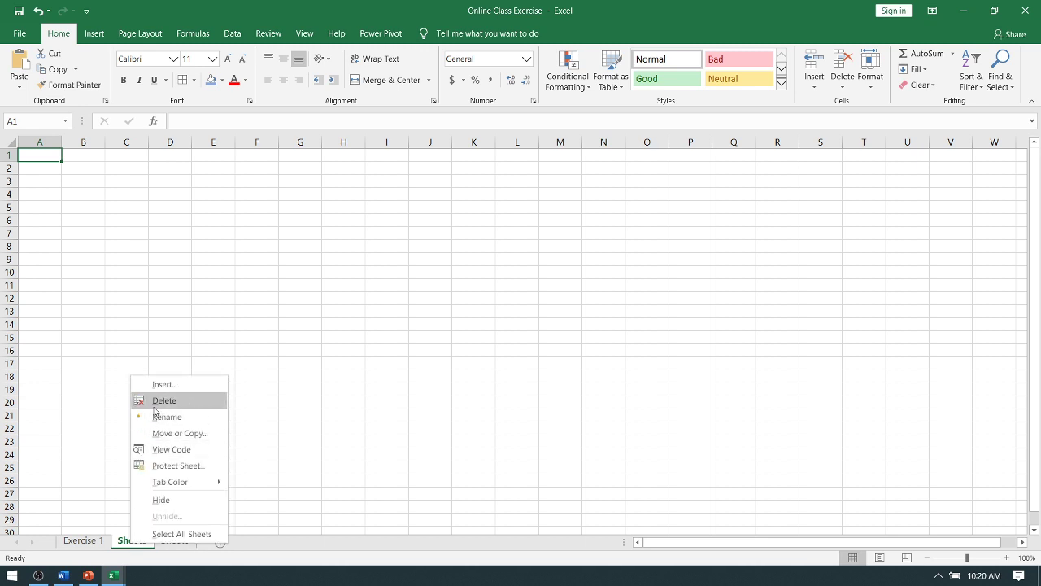
pyautogui.click(160, 402)
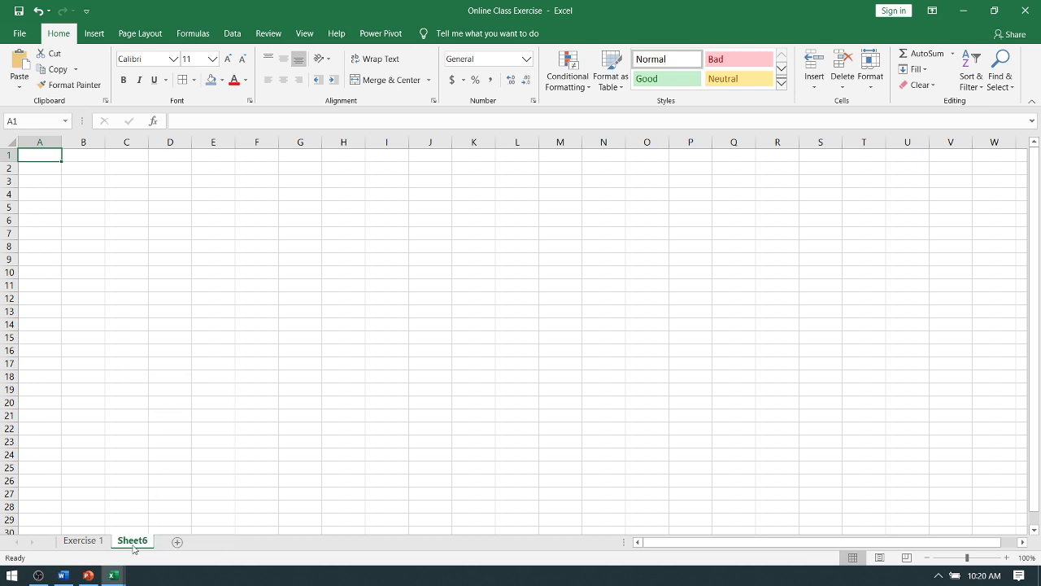
pyautogui.hotkey('ctrl', 'pageup')
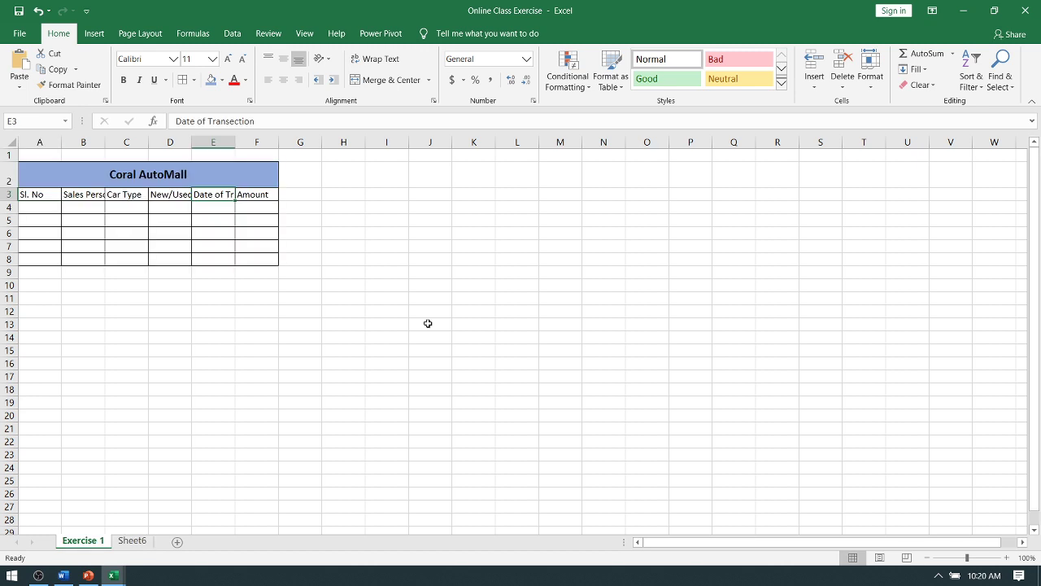
pyautogui.click(142, 545)
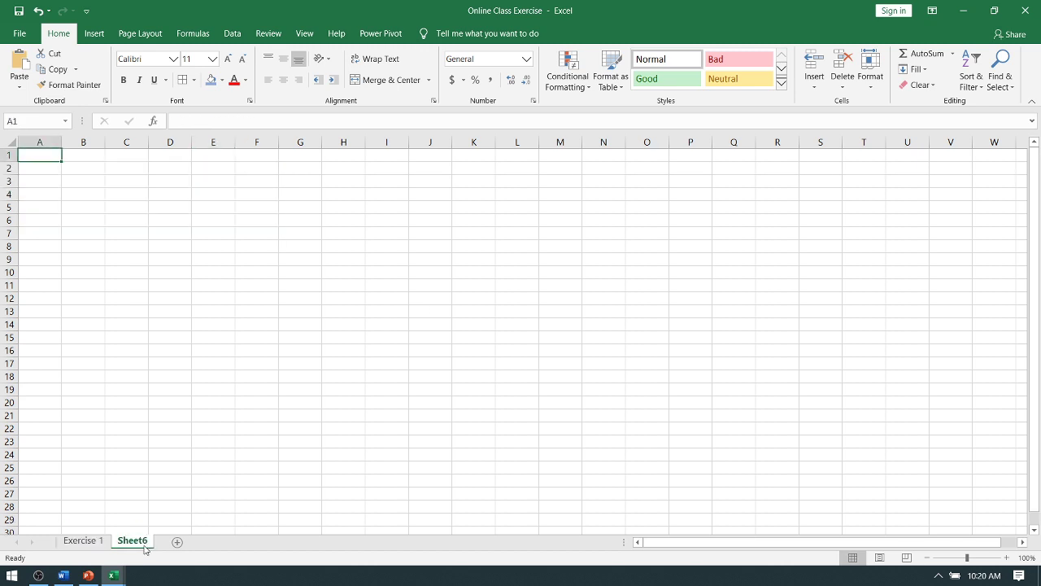
pyautogui.rightClick(142, 546)
pyautogui.click(210, 406)
pyautogui.click(62, 575)
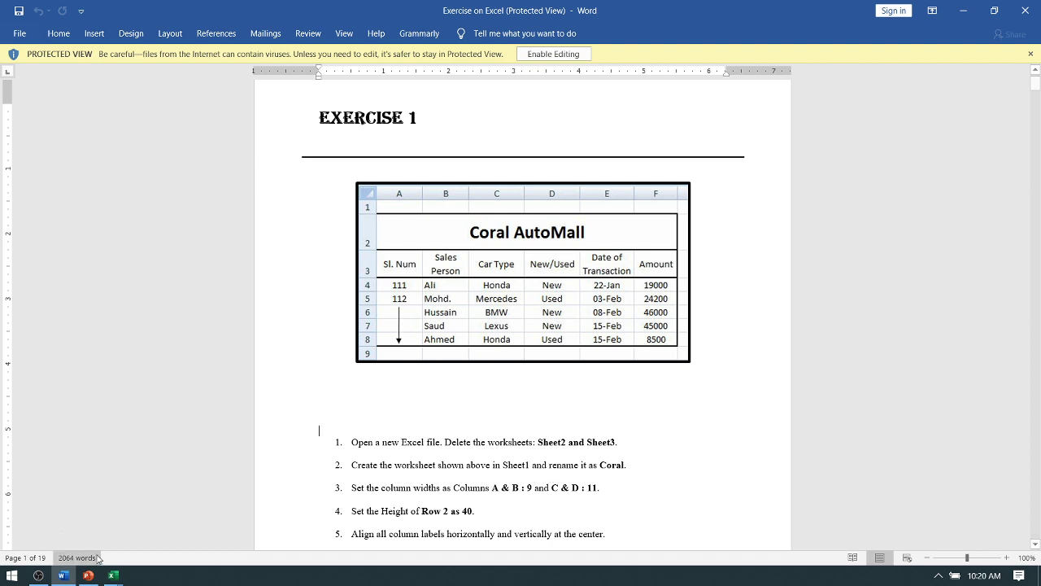
# In the Online Class Exercise workbook, rename sheet 'Exercise 1' to 'Coral', then go back to Word
pyautogui.click(117, 575)
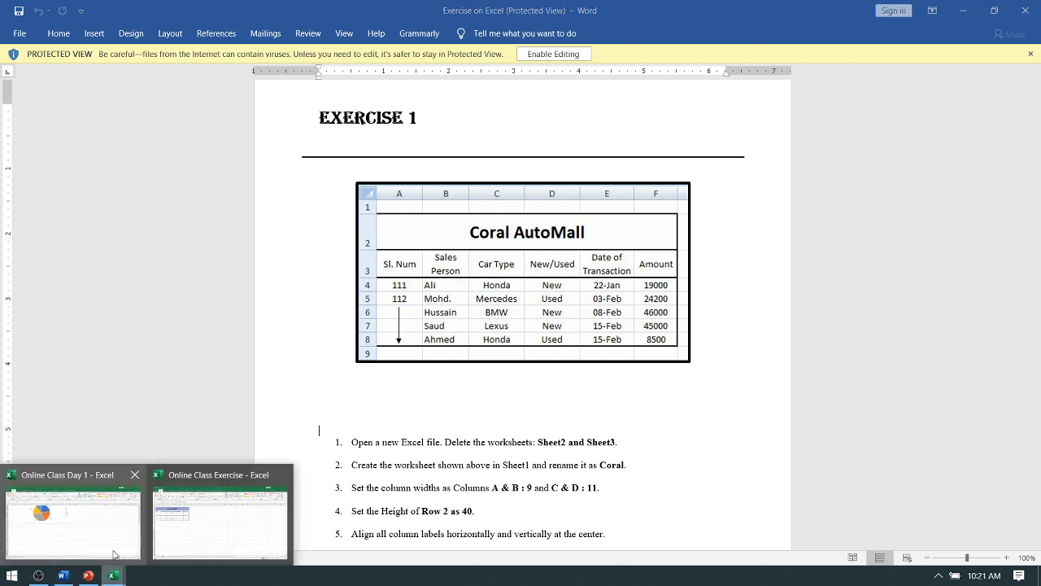
pyautogui.click(115, 554)
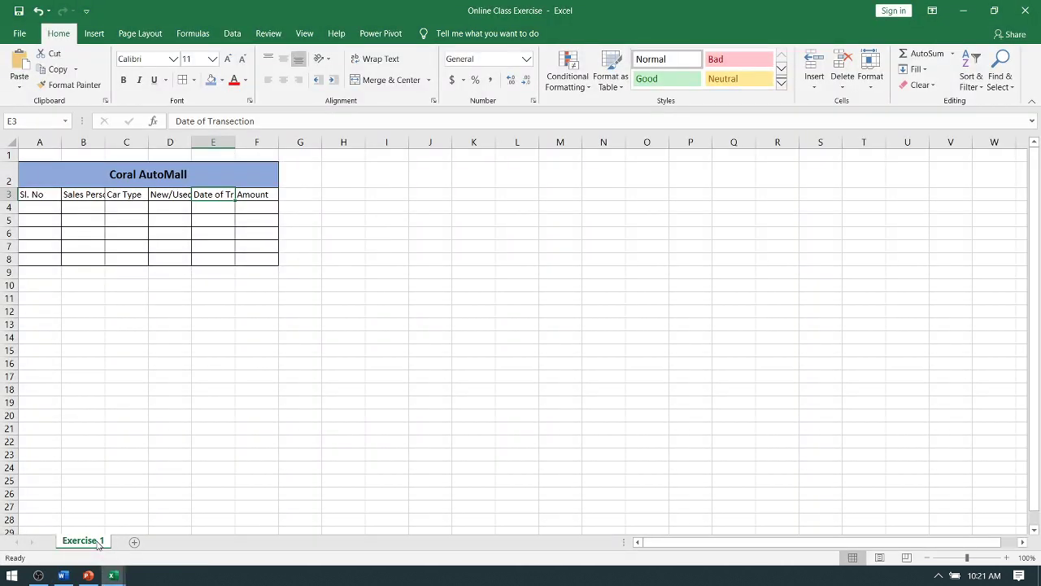
pyautogui.doubleClick(96, 542)
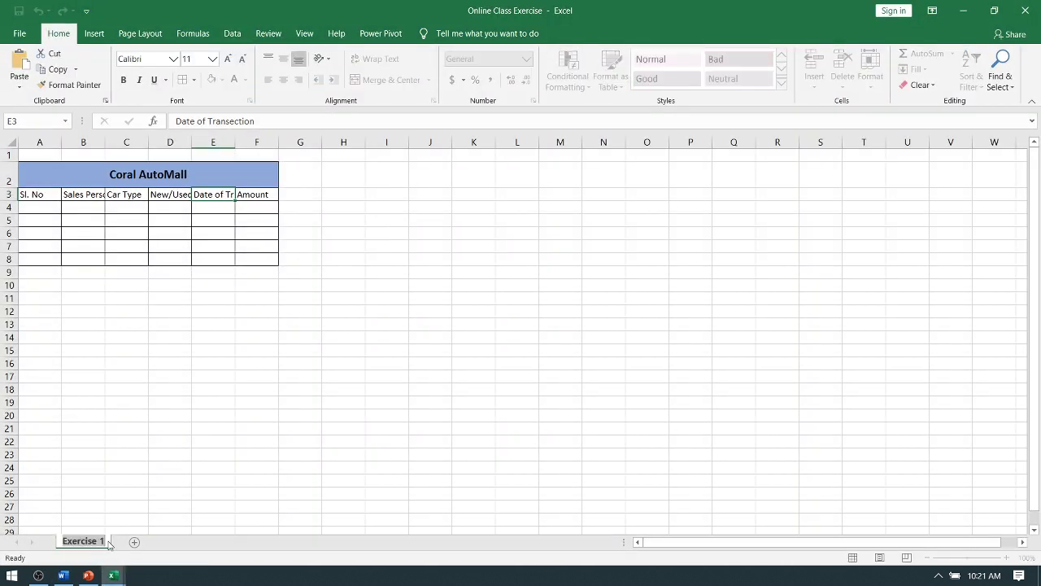
pyautogui.write('Co')
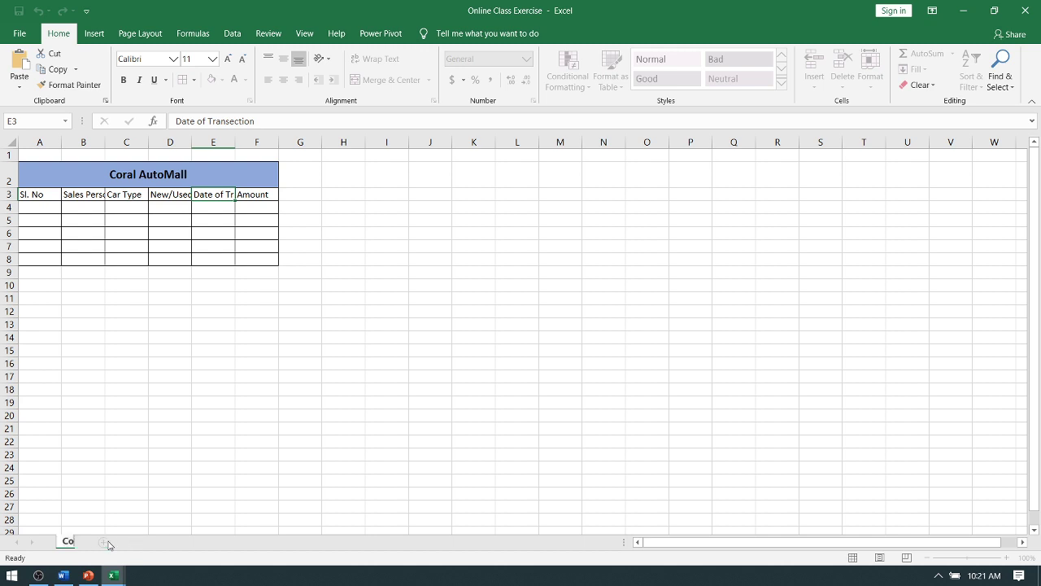
pyautogui.write('ral')
pyautogui.click(103, 479)
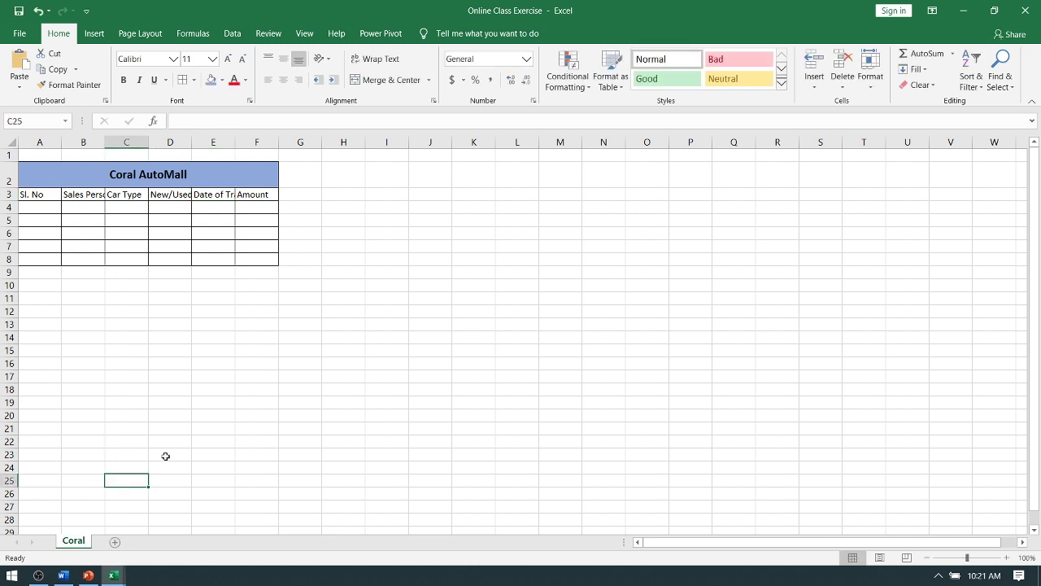
pyautogui.hotkey('alt', 'Tab')
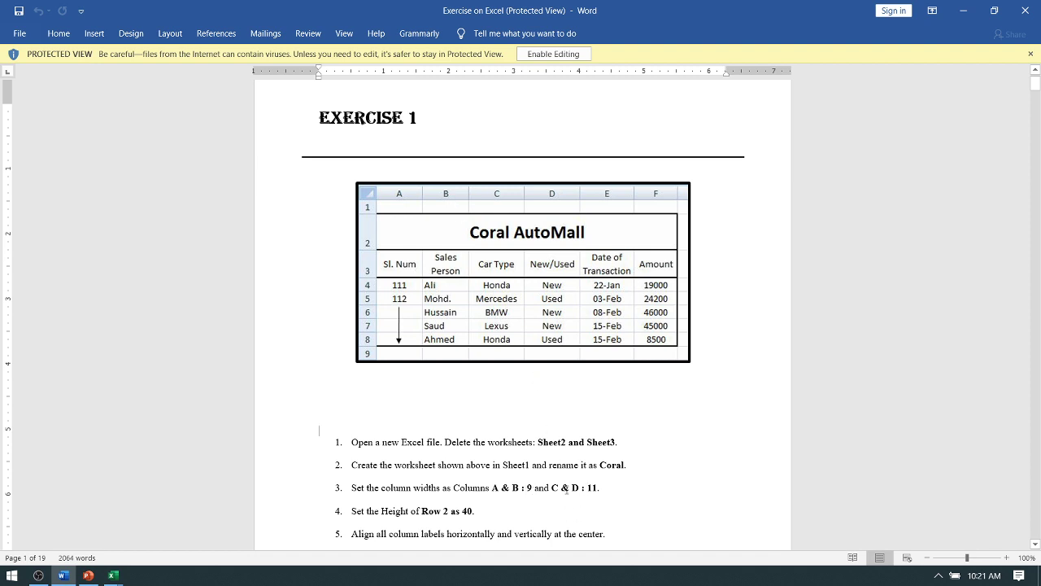
# Bring the Online Class Exercise workbook in Excel to the front from the taskbar preview
pyautogui.moveTo(113, 575)
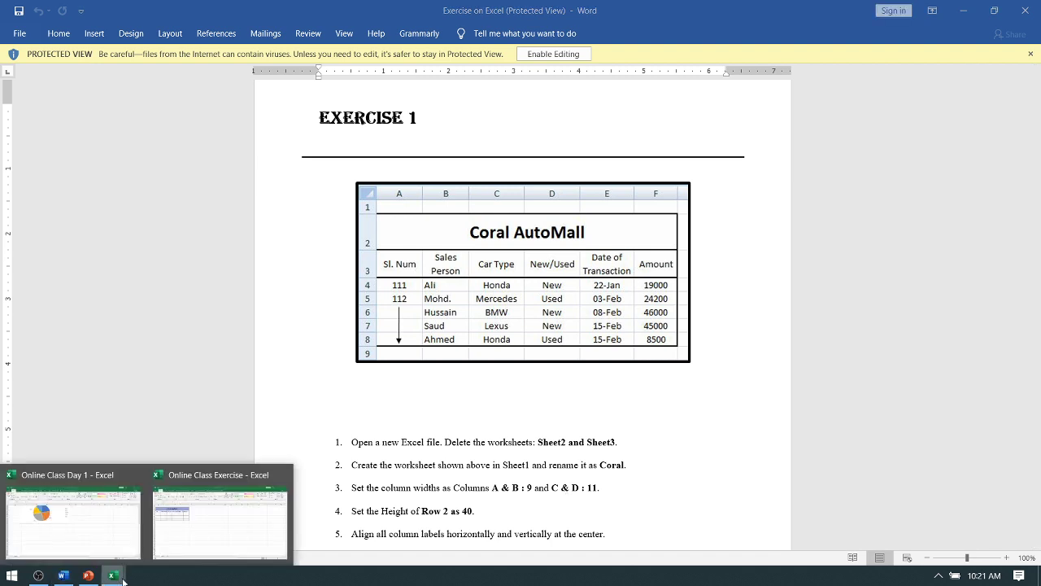
pyautogui.click(213, 536)
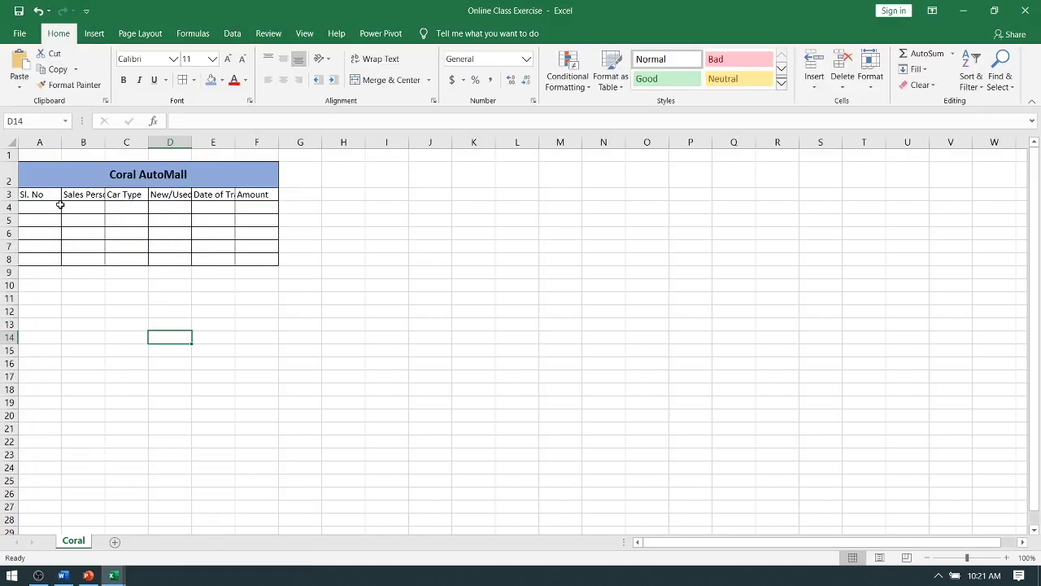
# Set the width of column A on the Coral sheet to 9
pyautogui.moveTo(60, 142); pyautogui.dragTo(58, 154)
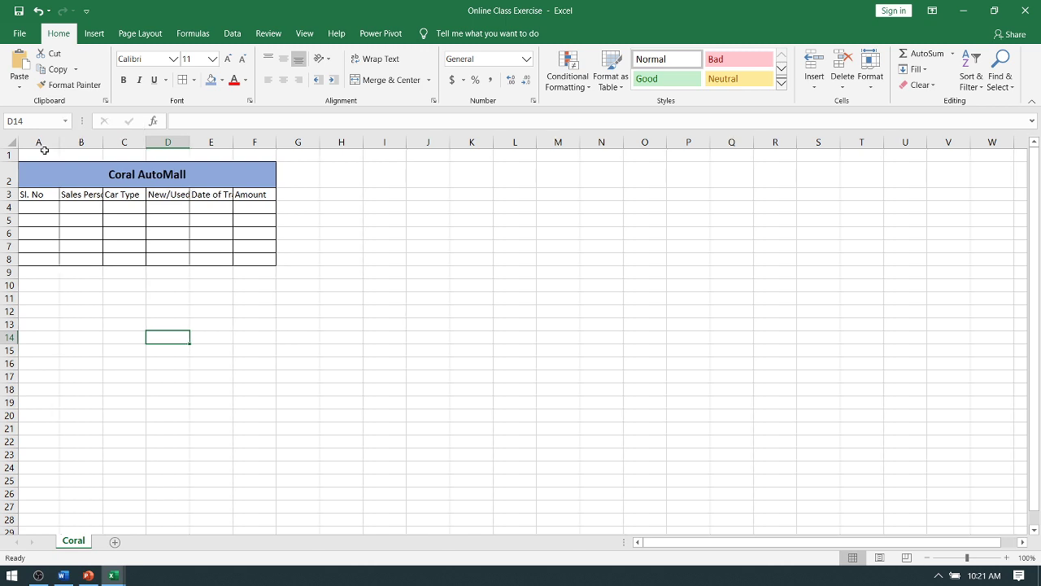
pyautogui.click(40, 143)
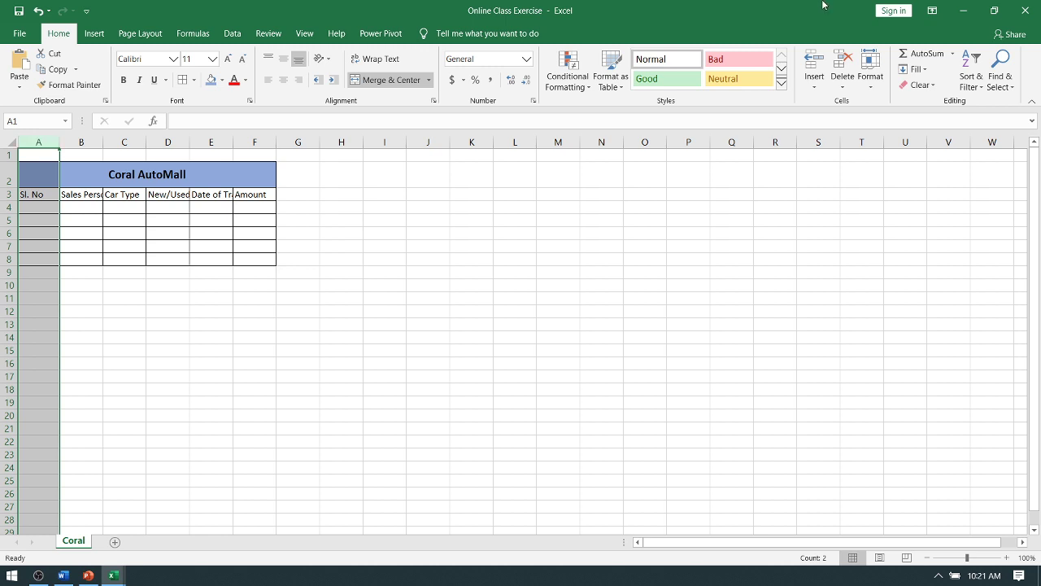
pyautogui.click(869, 79)
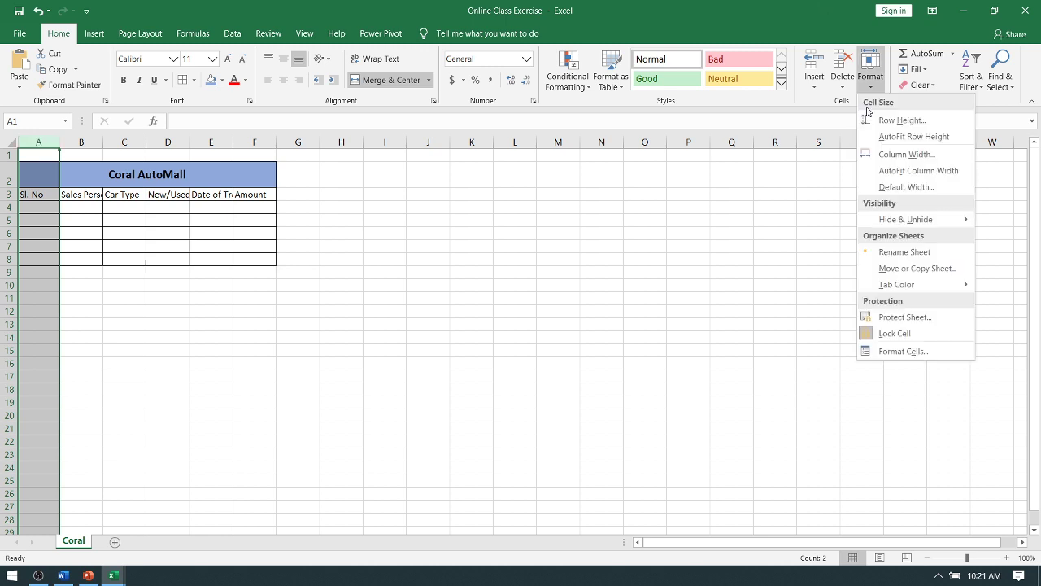
pyautogui.click(883, 154)
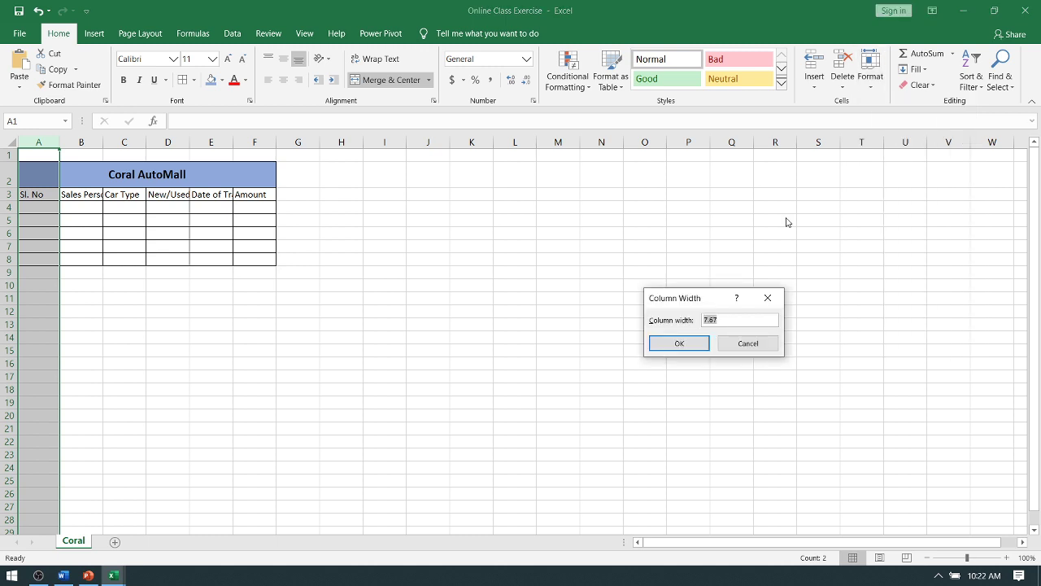
pyautogui.write('9')
pyautogui.press('Return')
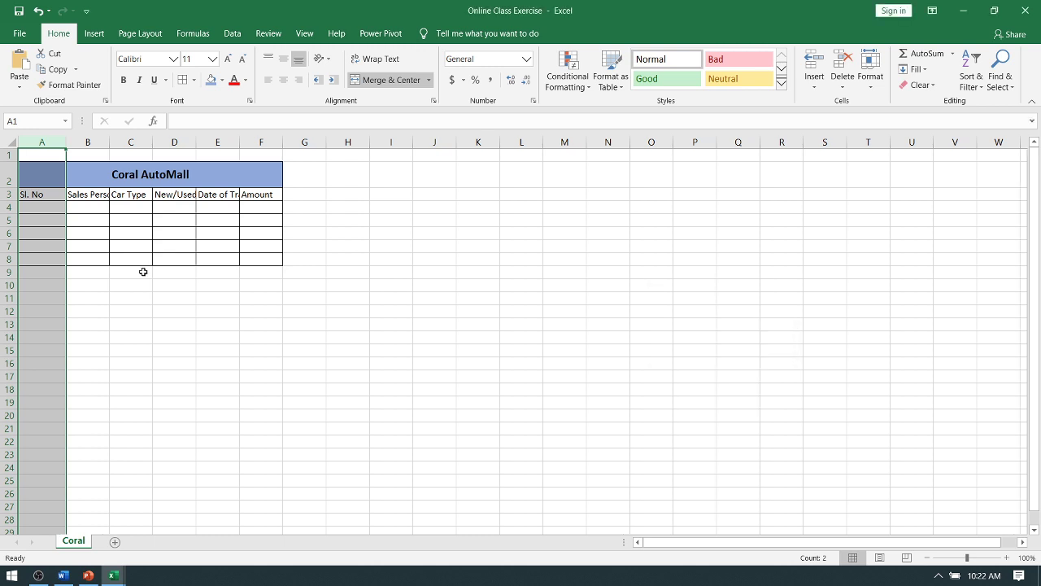
# Set column B to width 9, then bring the Word instructions back up
pyautogui.click(87, 141)
pyautogui.click(870, 81)
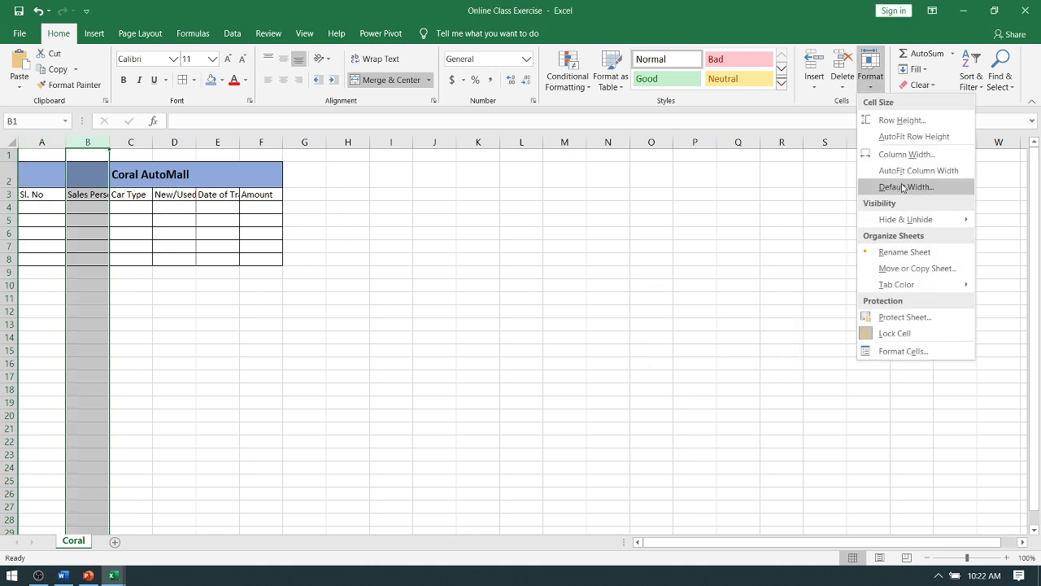
pyautogui.click(913, 154)
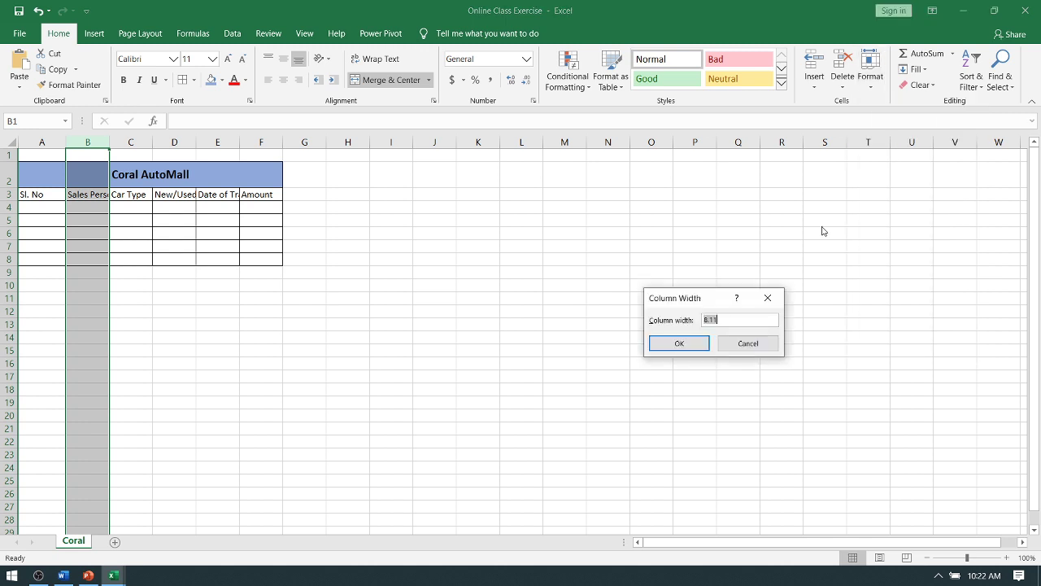
pyautogui.write('9')
pyautogui.press('Return')
pyautogui.click(106, 196)
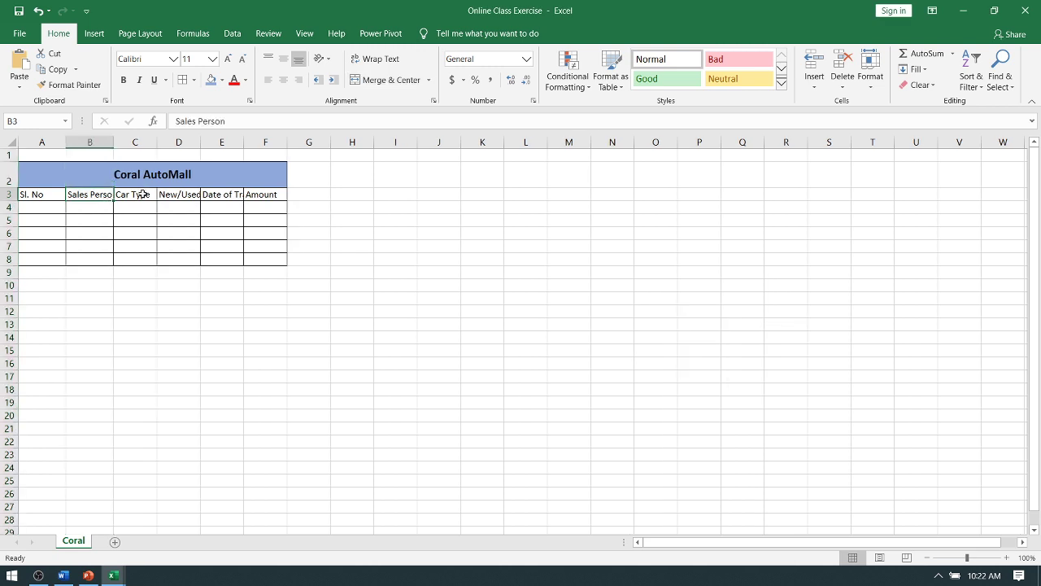
pyautogui.click(60, 577)
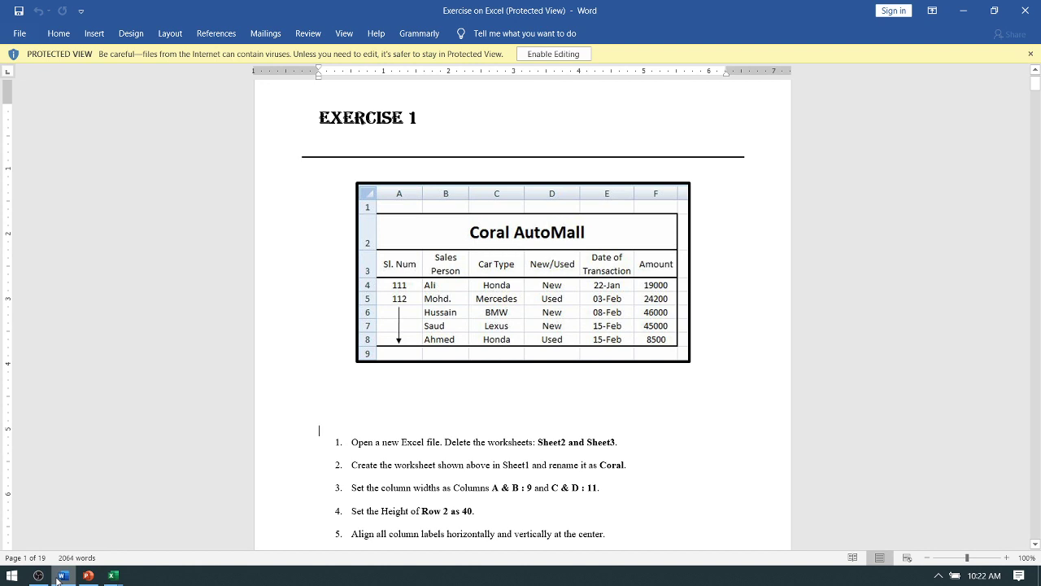
# Back in Excel, set column C to a width of 11
pyautogui.click(58, 578)
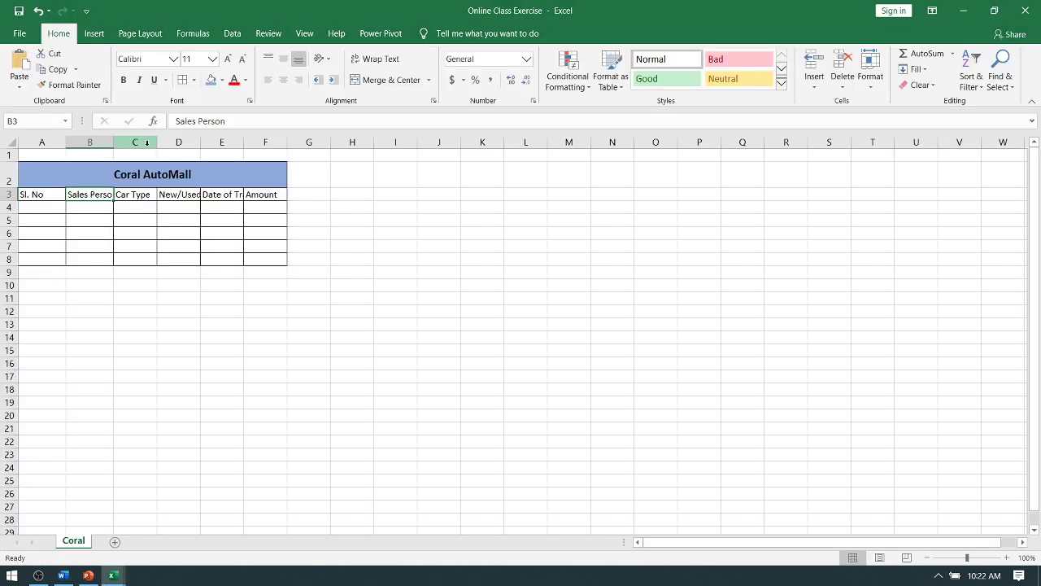
pyautogui.click(146, 143)
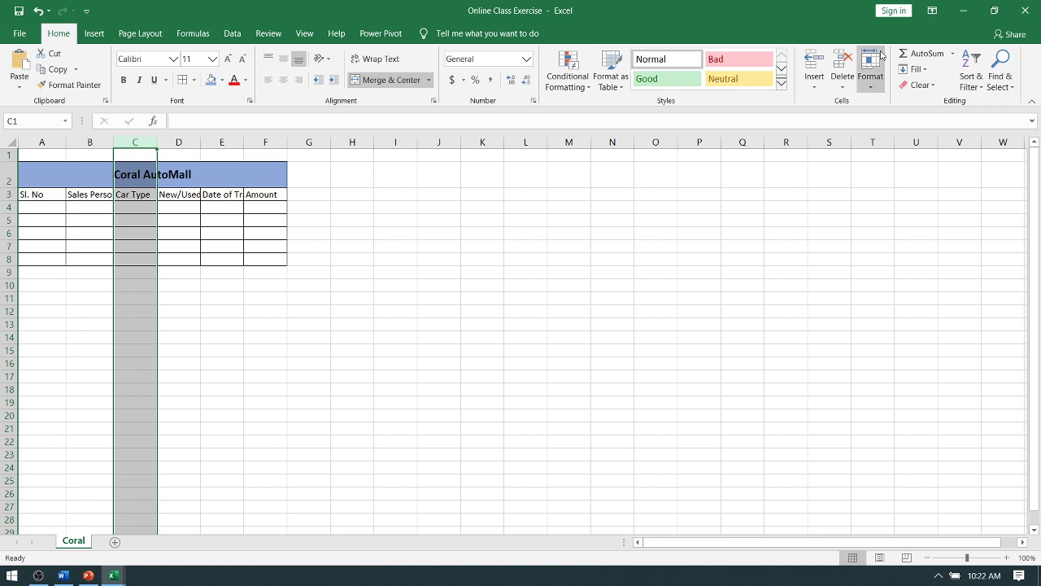
pyautogui.click(881, 55)
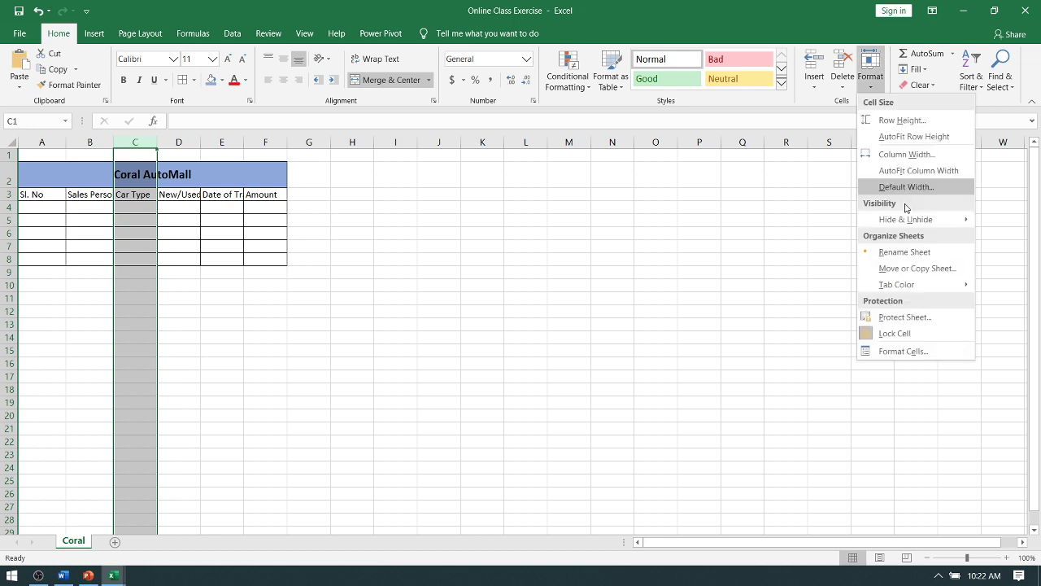
pyautogui.click(909, 155)
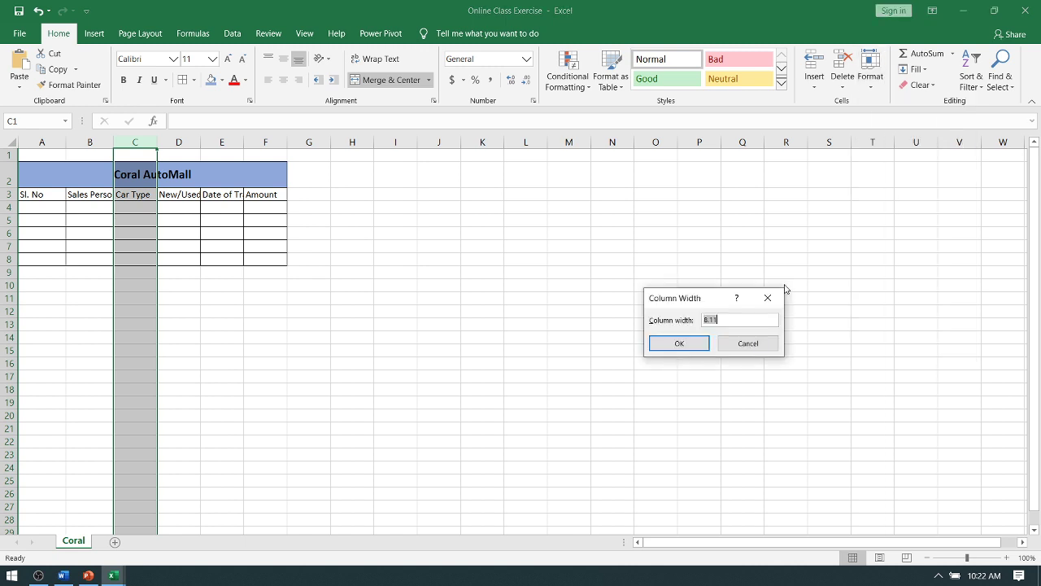
pyautogui.write('11')
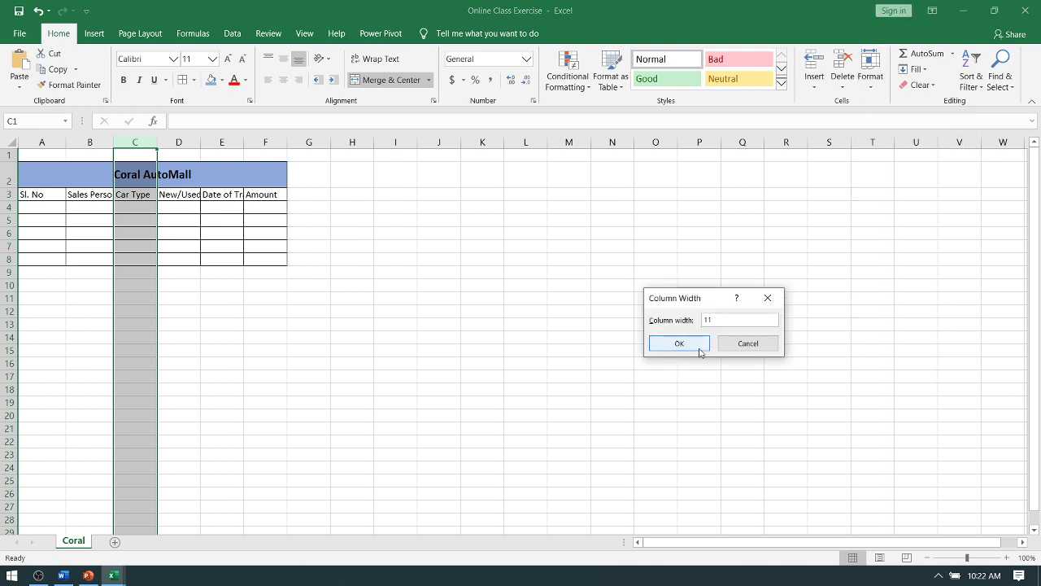
pyautogui.click(679, 343)
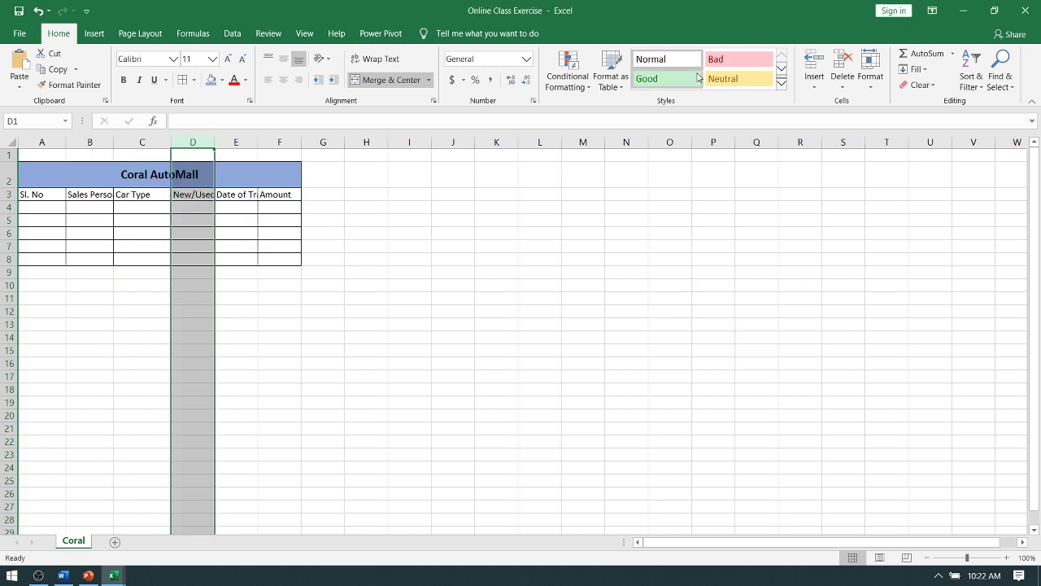
# Set column D to a width of 11, then glance at the Word instructions
pyautogui.click(869, 73)
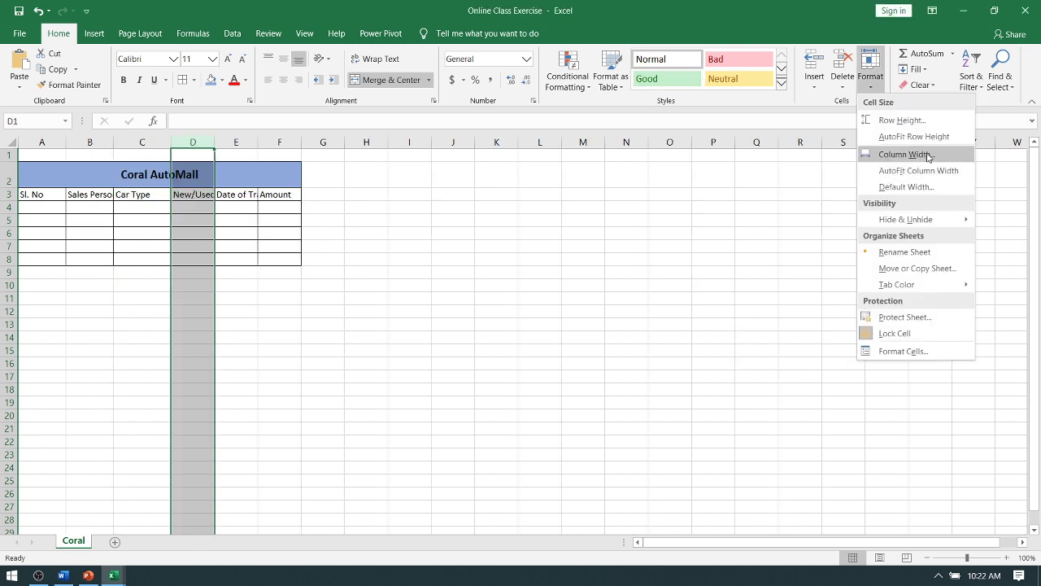
pyautogui.click(928, 155)
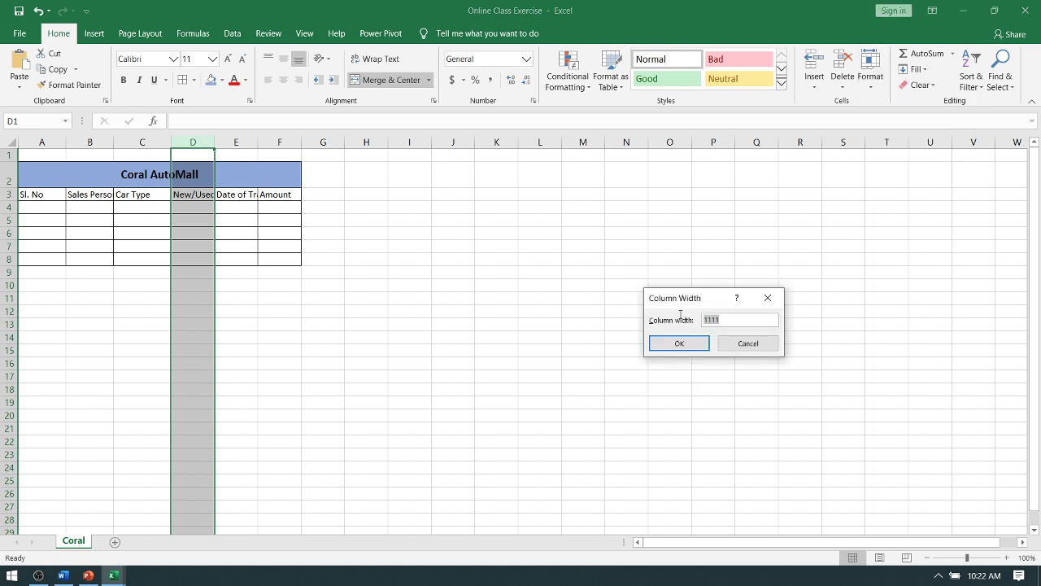
pyautogui.write('11')
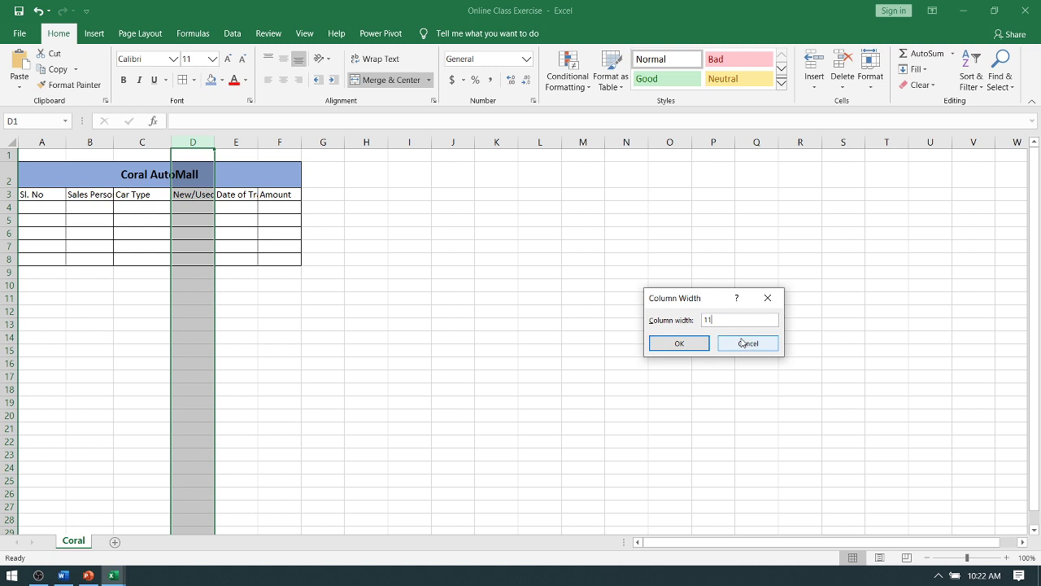
pyautogui.press('Return')
pyautogui.click(423, 311)
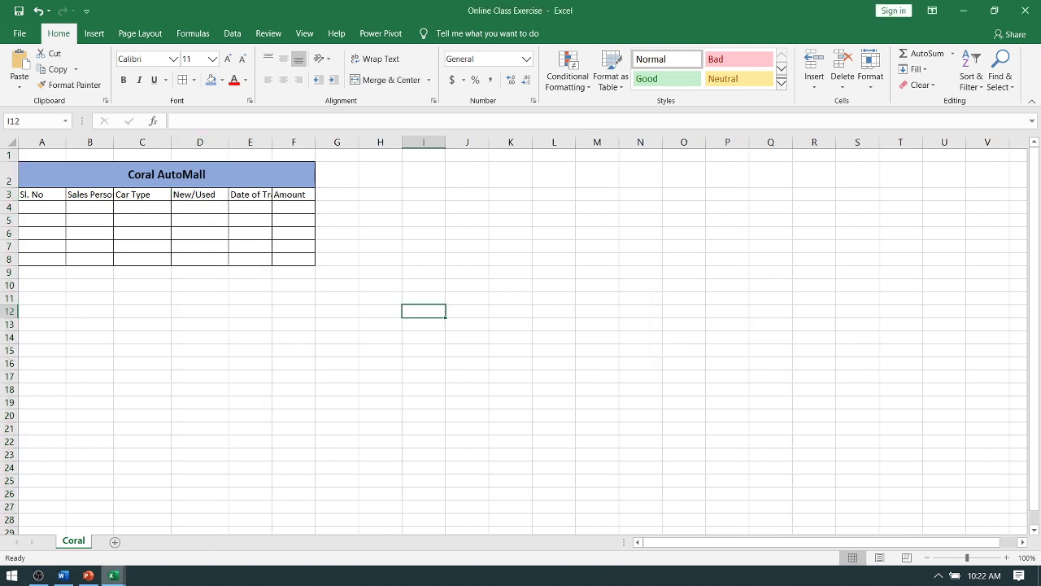
pyautogui.hotkey('alt', 'Tab')
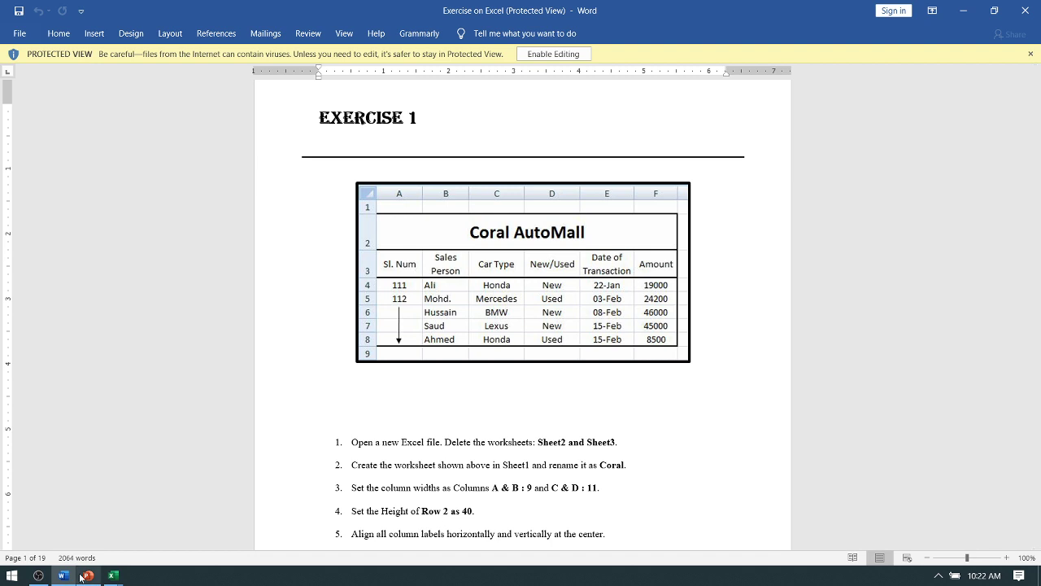
pyautogui.click(113, 575)
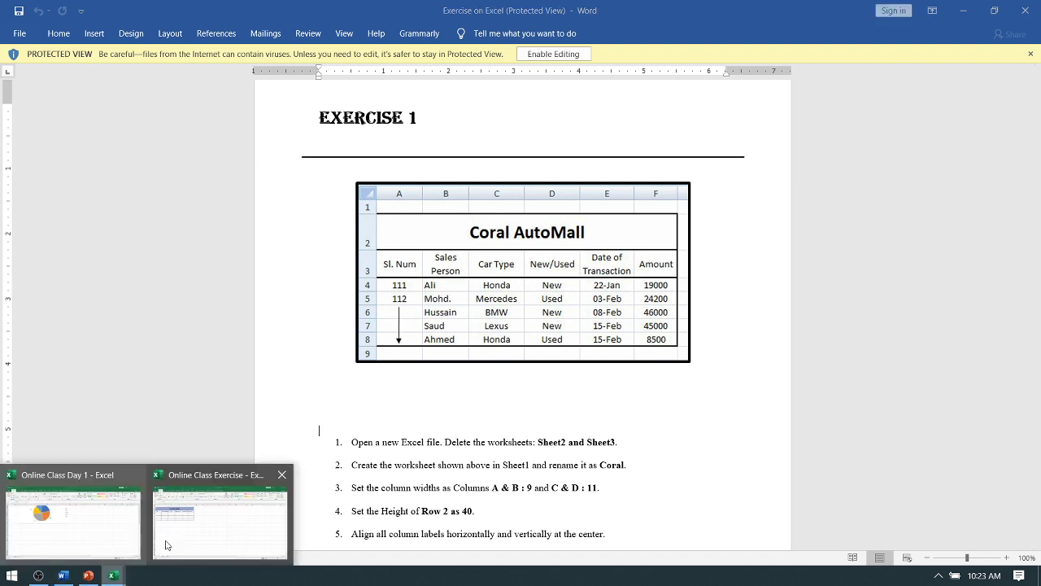
# Set row 2, holding the Coral AutoMall title, to a height of 40
pyautogui.click(167, 545)
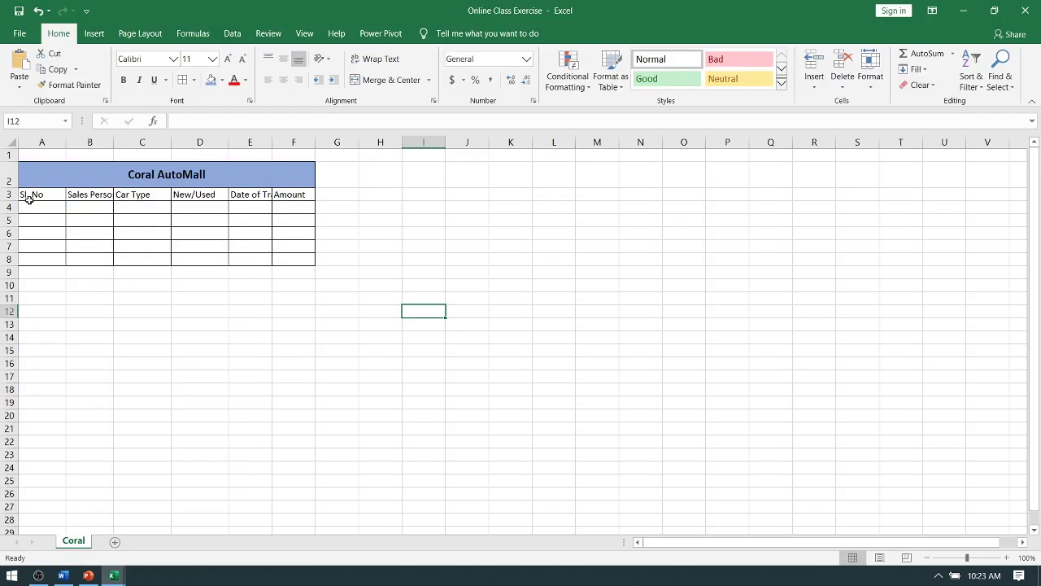
pyautogui.click(5, 168)
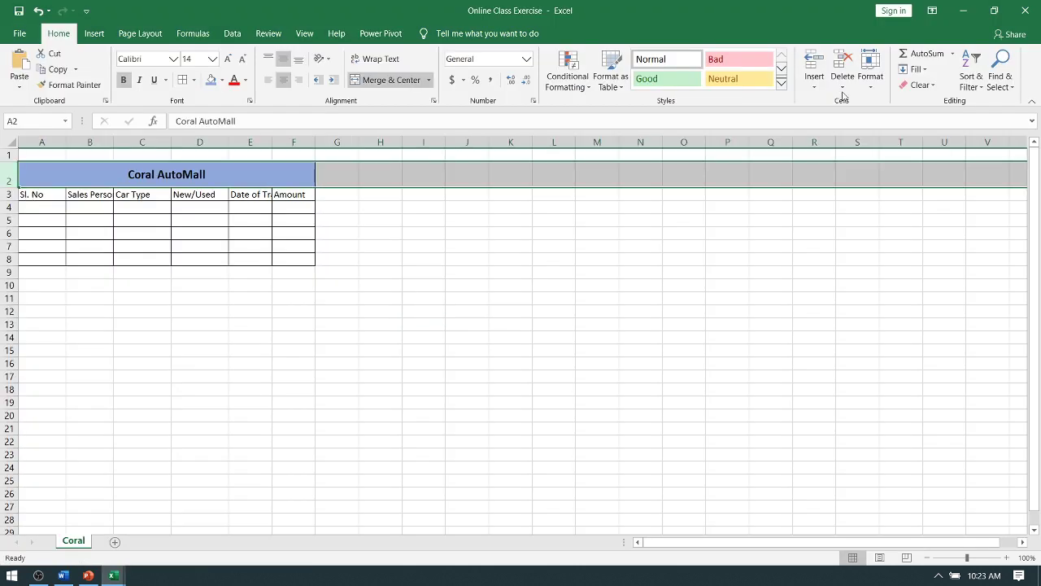
pyautogui.click(870, 77)
pyautogui.click(880, 121)
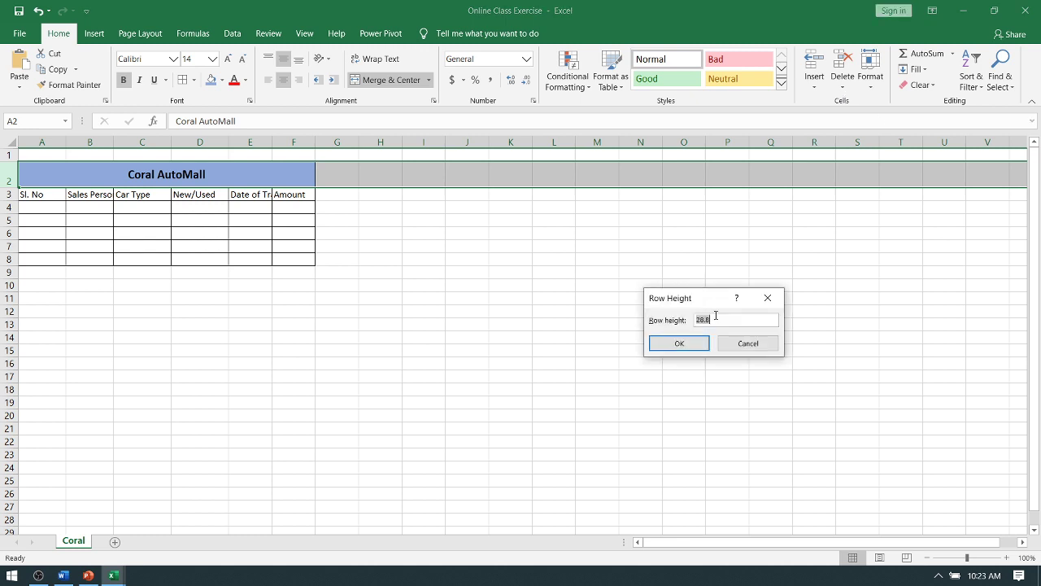
pyautogui.write('400')
pyautogui.click(705, 346)
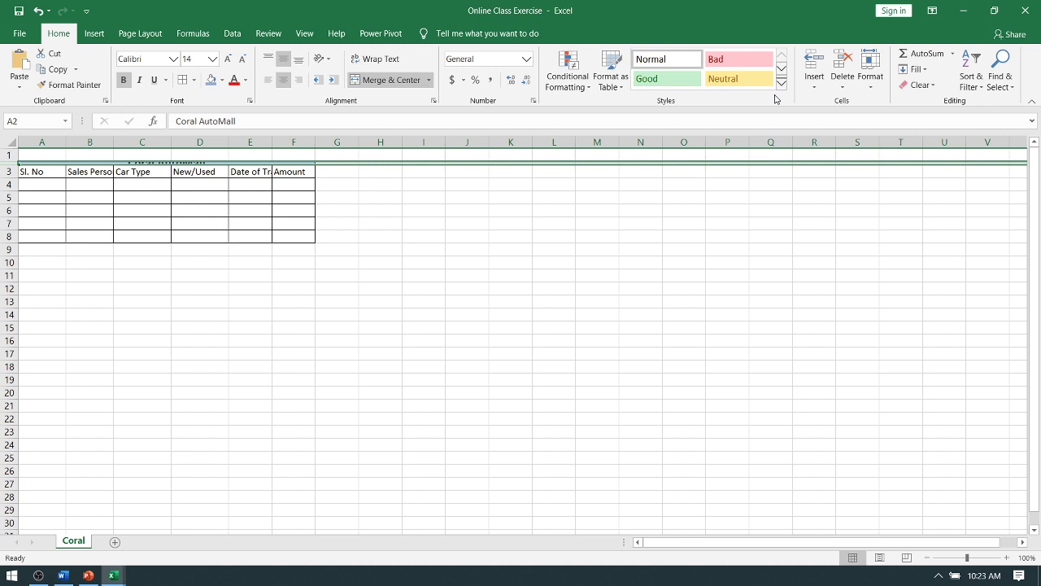
pyautogui.click(872, 76)
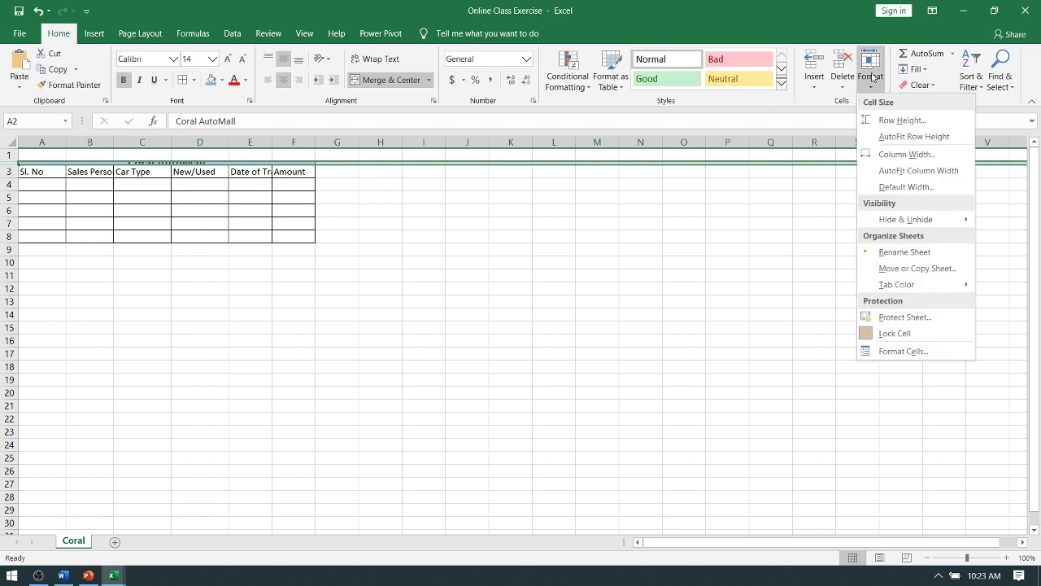
pyautogui.click(894, 124)
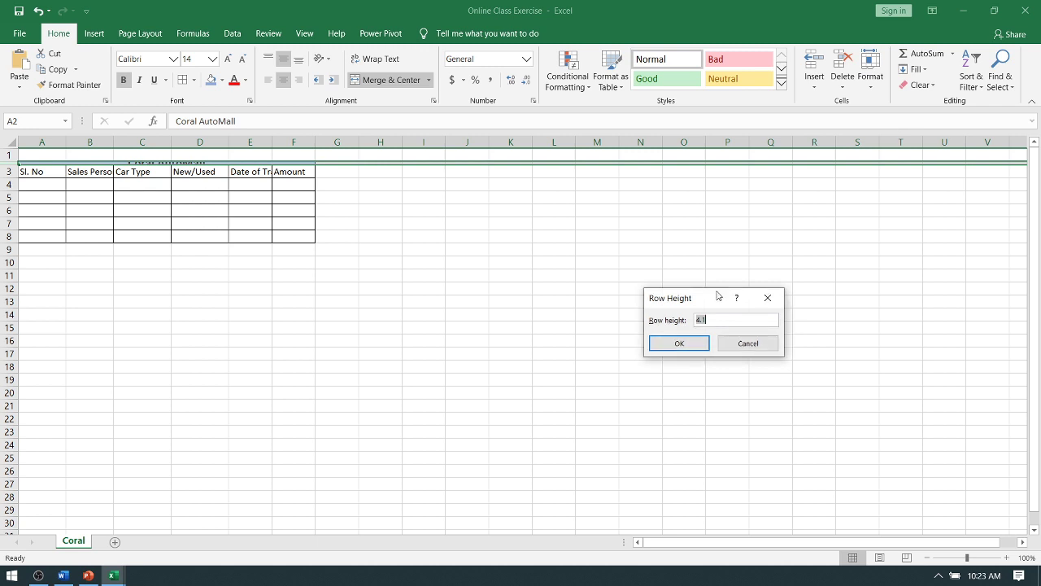
pyautogui.write('4')
pyautogui.write('0')
pyautogui.click(683, 350)
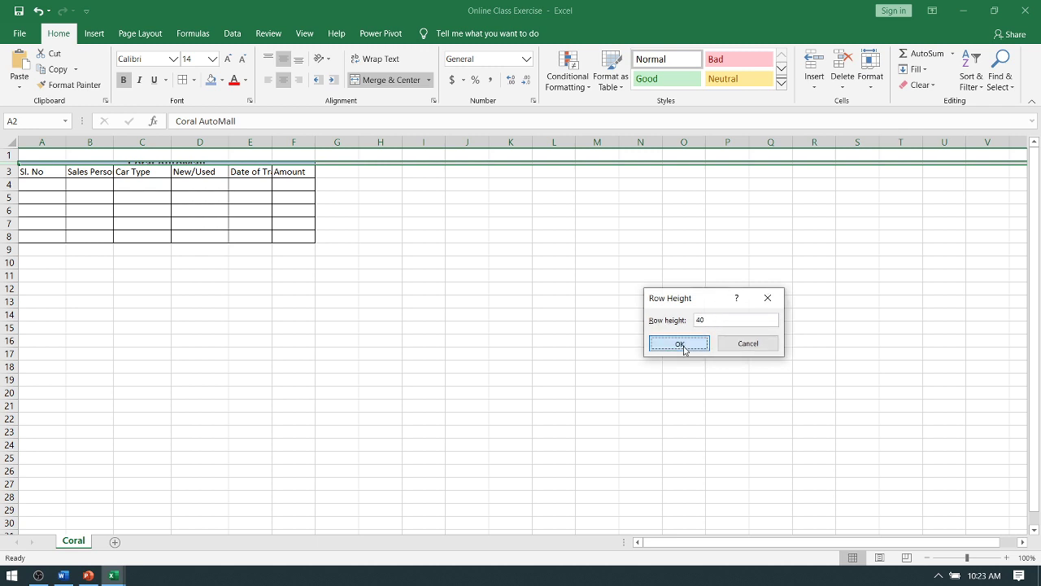
pyautogui.click(467, 295)
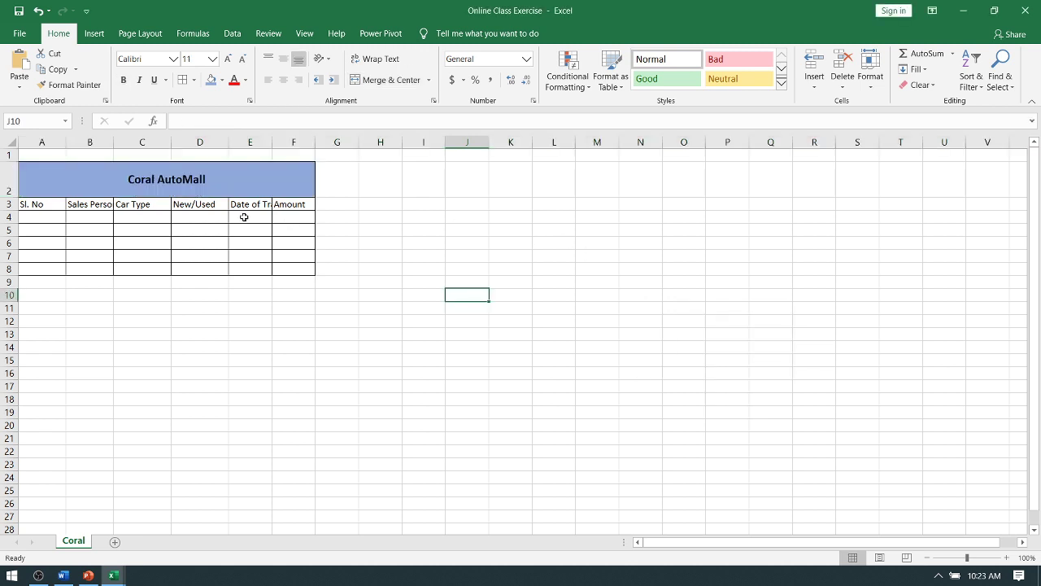
pyautogui.click(336, 360)
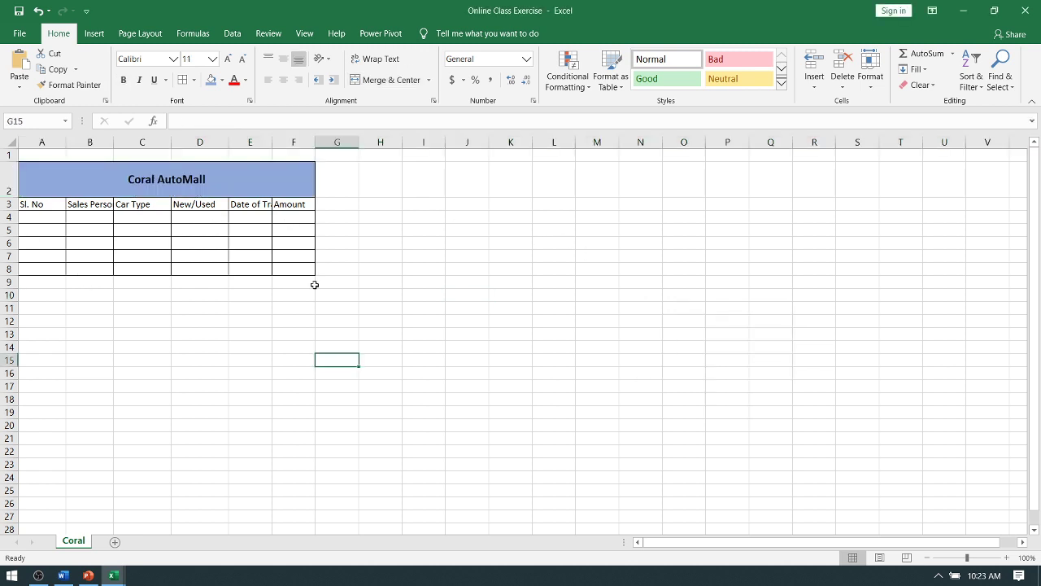
# Check the serial-number pattern in the sample table picture in the Word exercise
pyautogui.hotkey('alt', 'Tab')
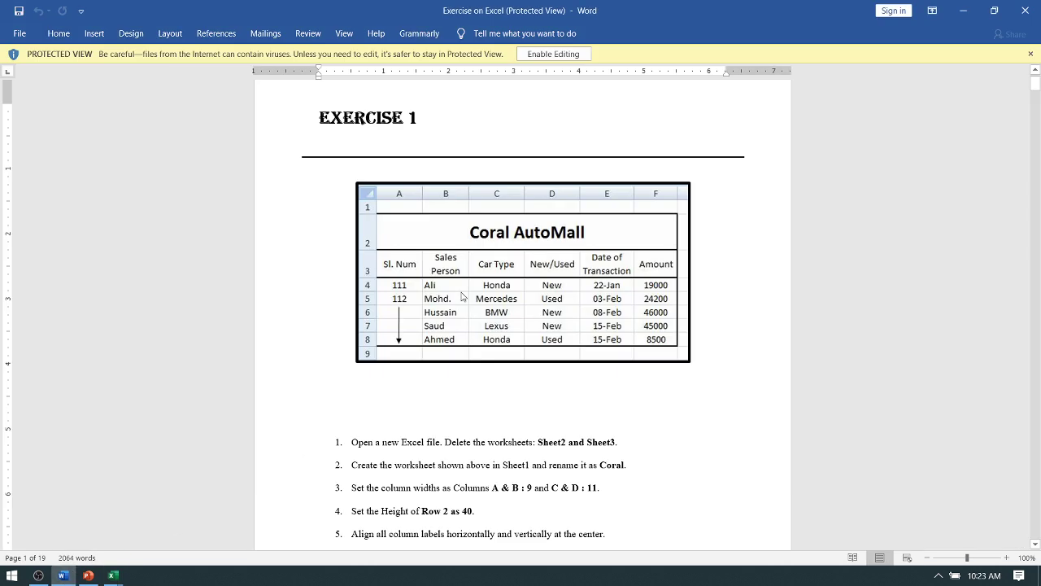
pyautogui.click(403, 266)
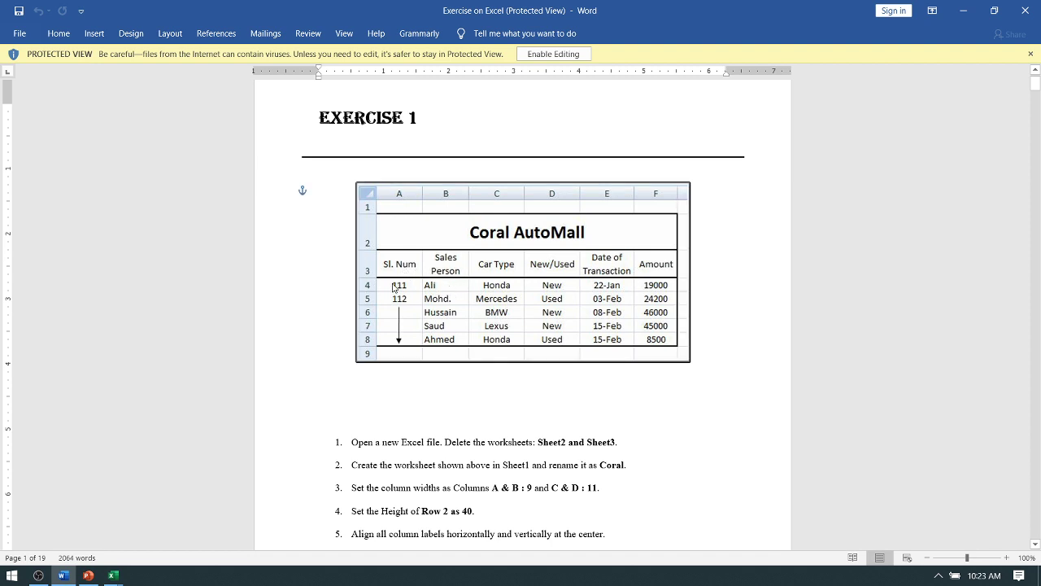
pyautogui.press('Down')
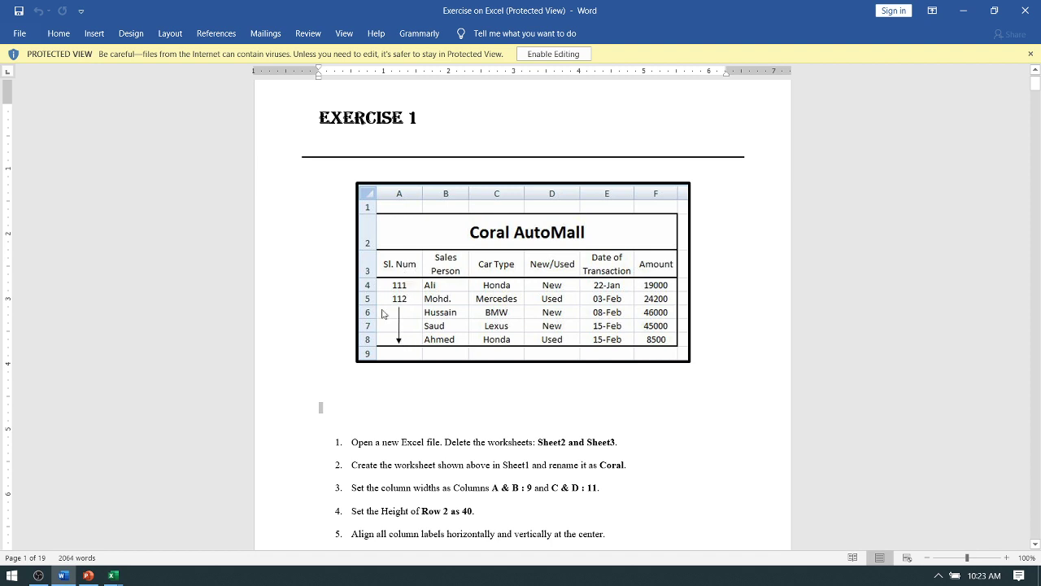
# Enter 111 in A4 and 112 in A5, then fill the series down to A8
pyautogui.click(113, 575)
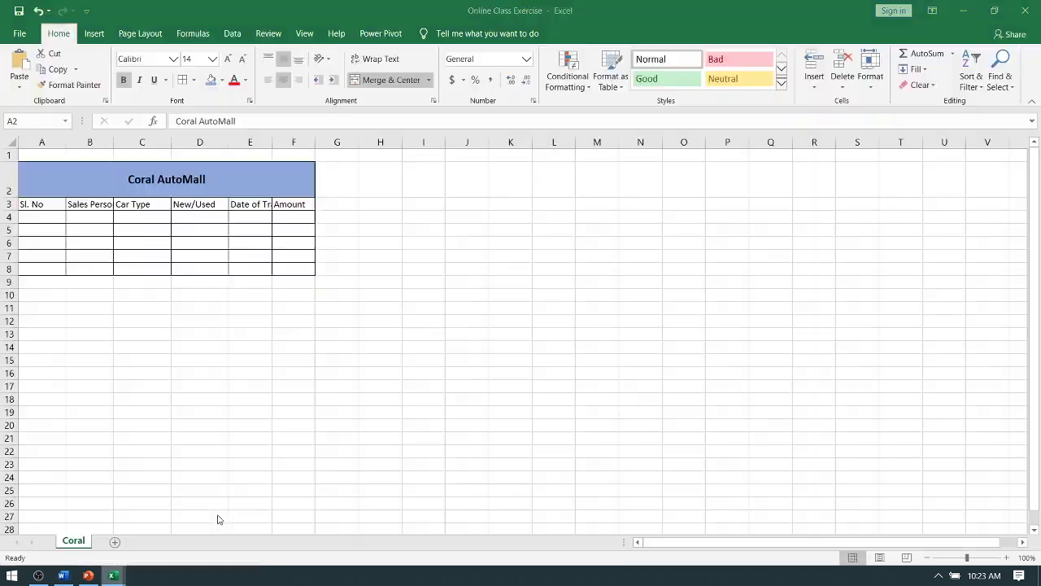
pyautogui.click(45, 218)
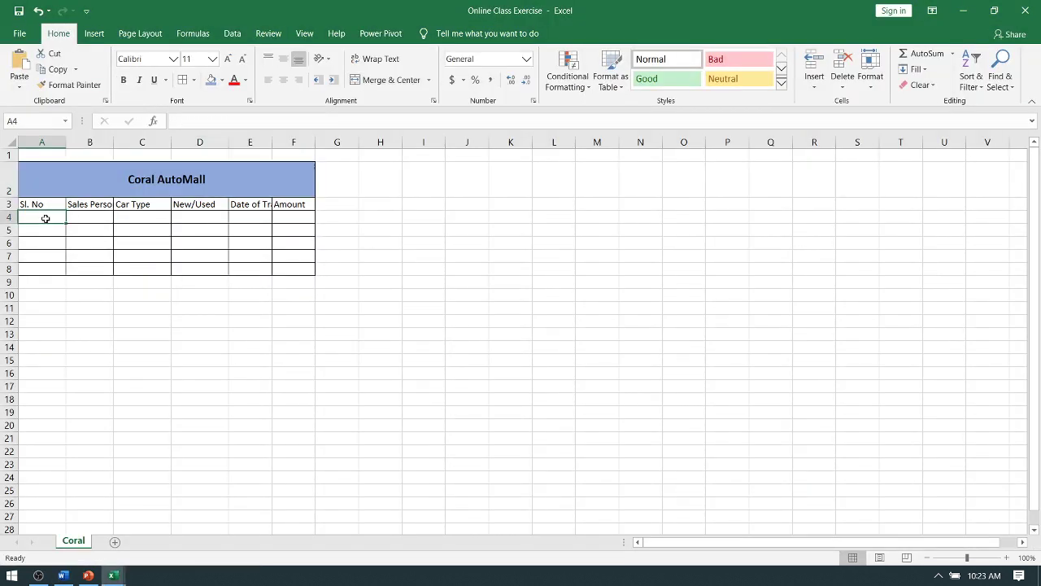
pyautogui.write('11')
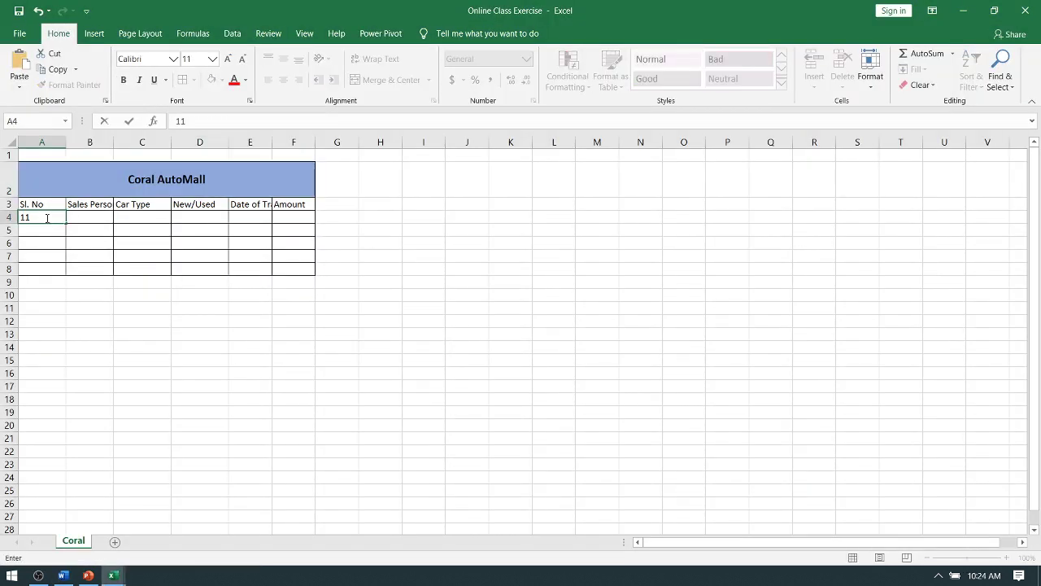
pyautogui.write('1')
pyautogui.press('Return')
pyautogui.write('11')
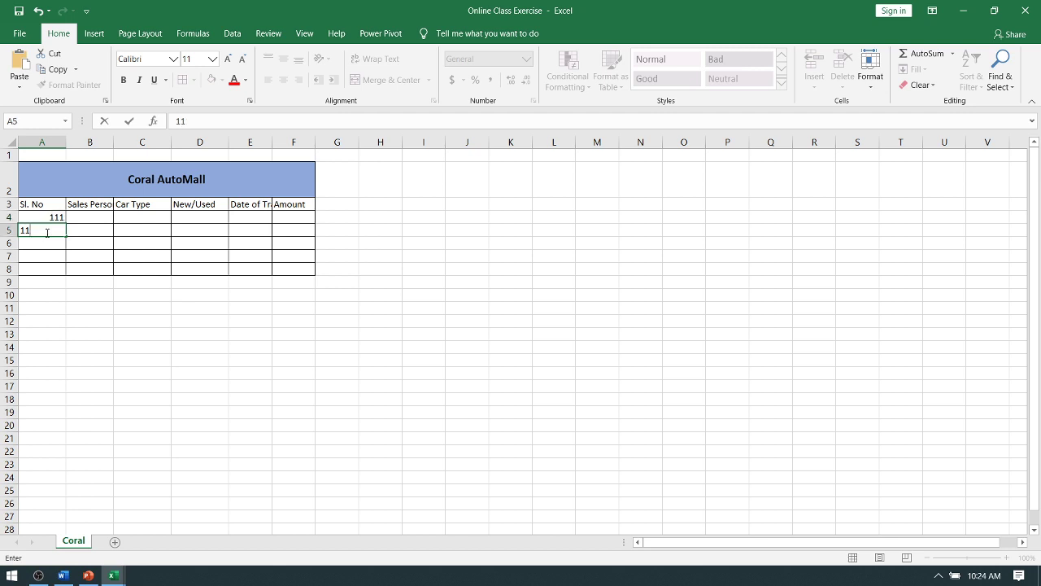
pyautogui.write('2')
pyautogui.click(69, 260)
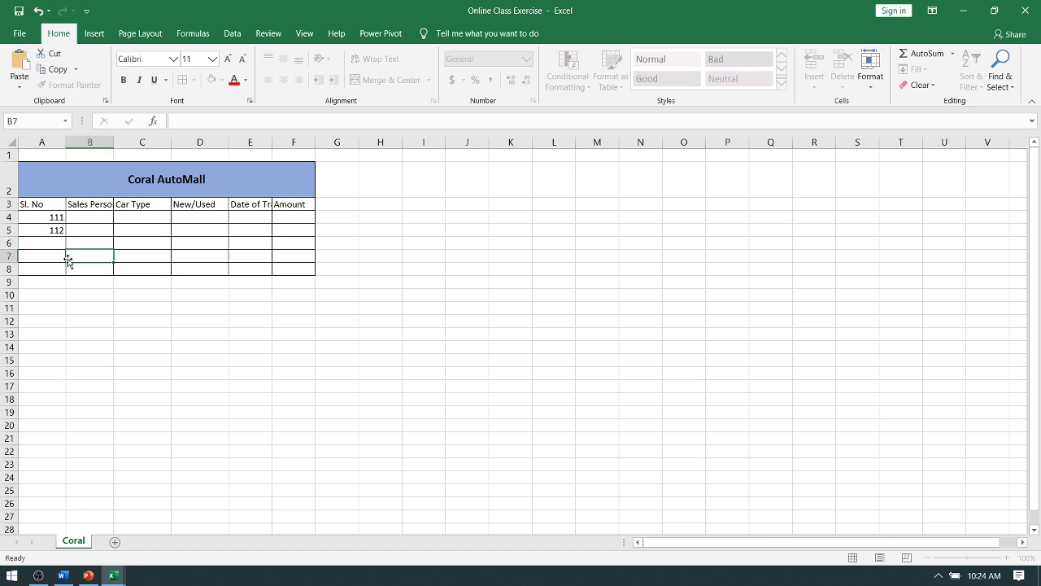
pyautogui.moveTo(51, 218); pyautogui.dragTo(65, 273)
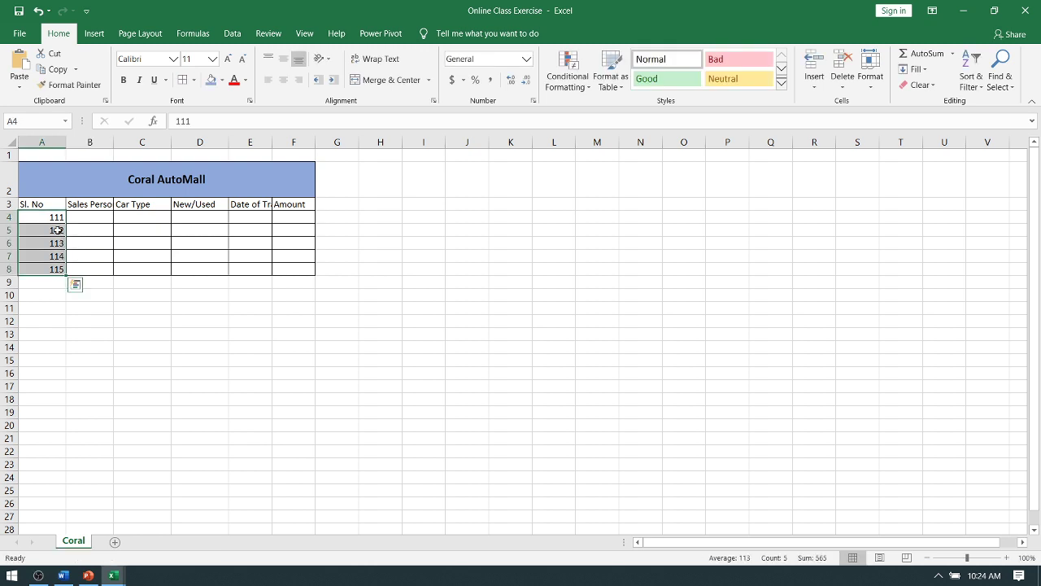
pyautogui.click(59, 230)
# Change A5 to 113 and refill the serial numbers down to A8
pyautogui.click(62, 218)
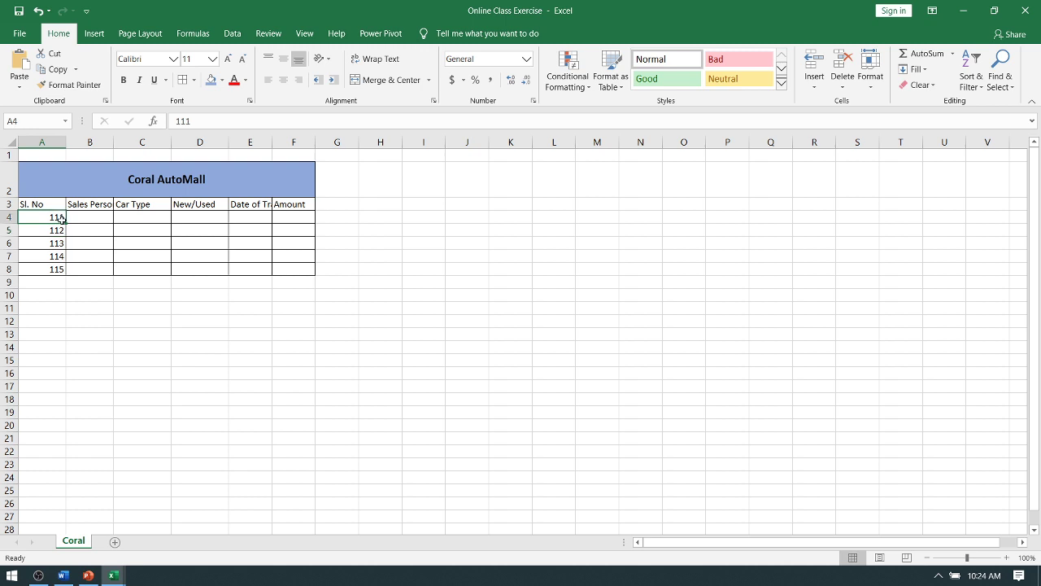
pyautogui.doubleClick(58, 230)
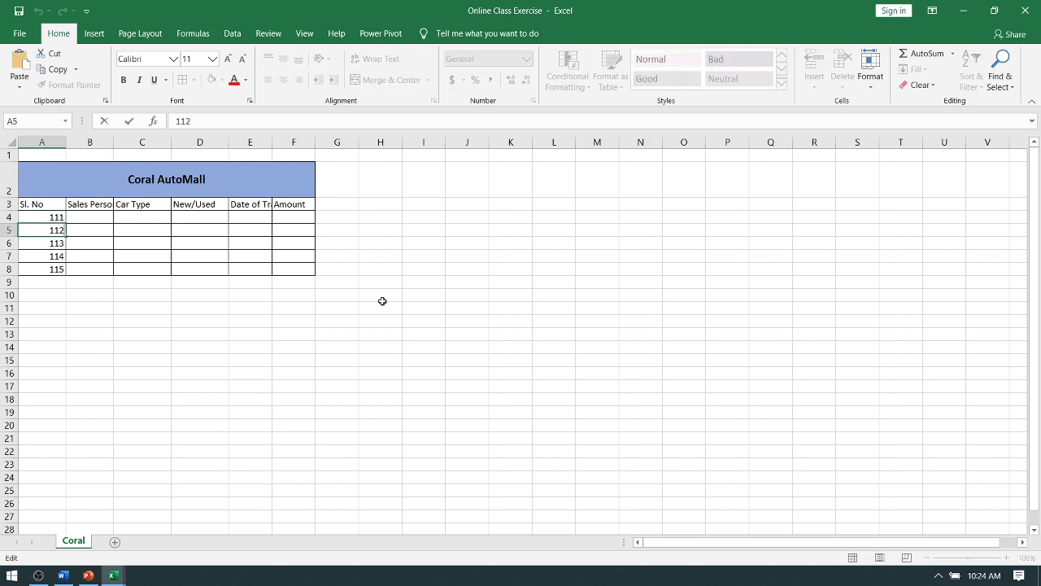
pyautogui.press('BackSpace')
pyautogui.press('BackSpace')
pyautogui.write('3')
pyautogui.press('BackSpace')
pyautogui.write('3')
pyautogui.moveTo(42, 217); pyautogui.dragTo(67, 268)
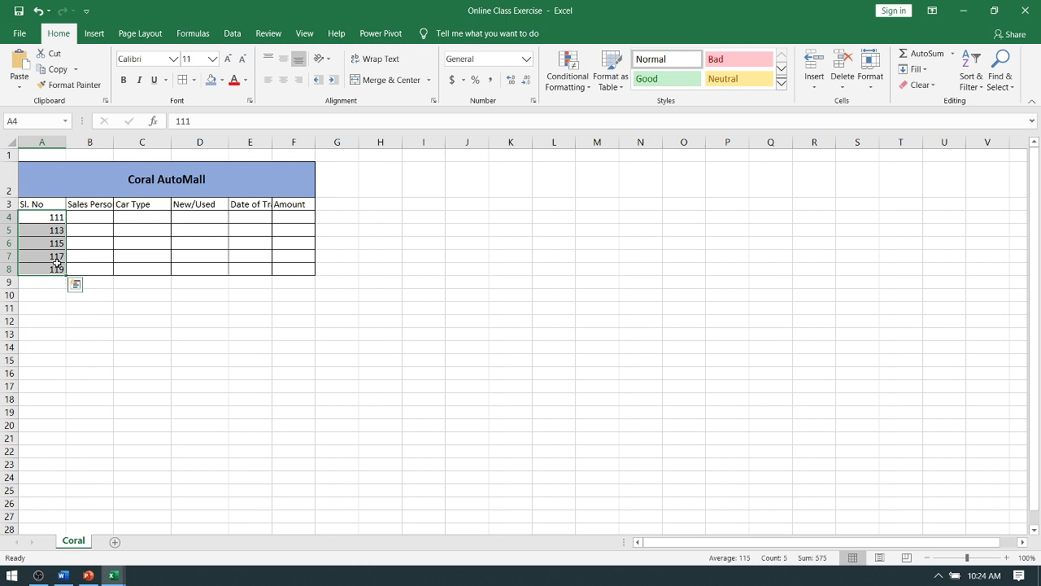
pyautogui.click(62, 229)
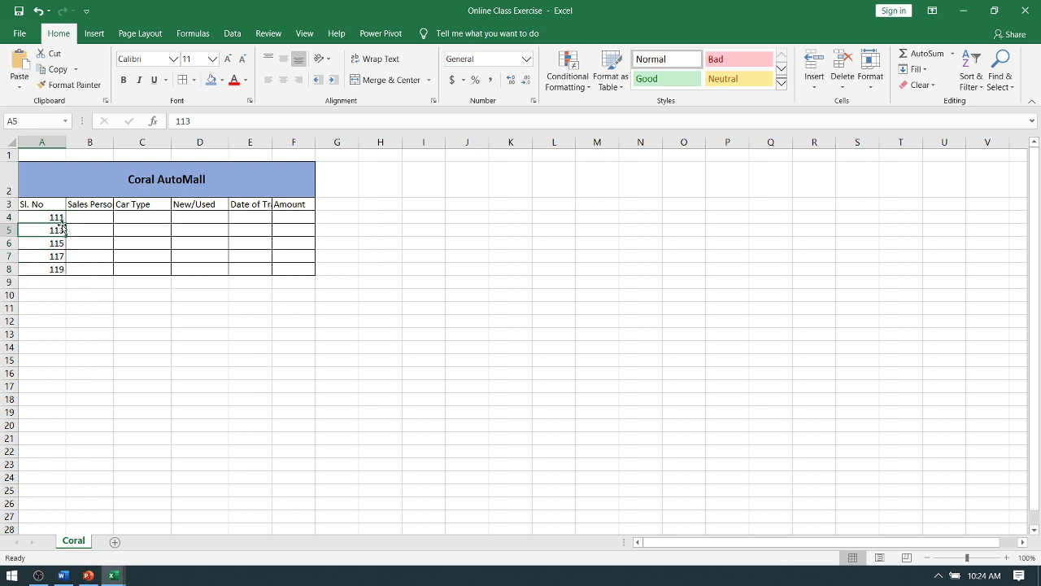
# Restore 112 in A5 and extend the 111, 112 series down the column
pyautogui.moveTo(55, 217); pyautogui.dragTo(57, 231)
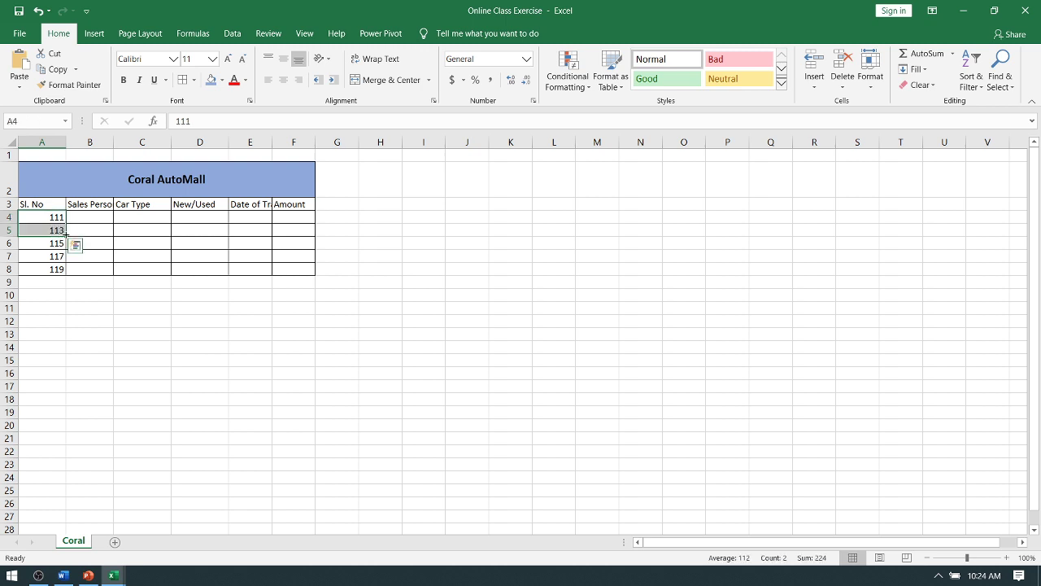
pyautogui.doubleClick(66, 234)
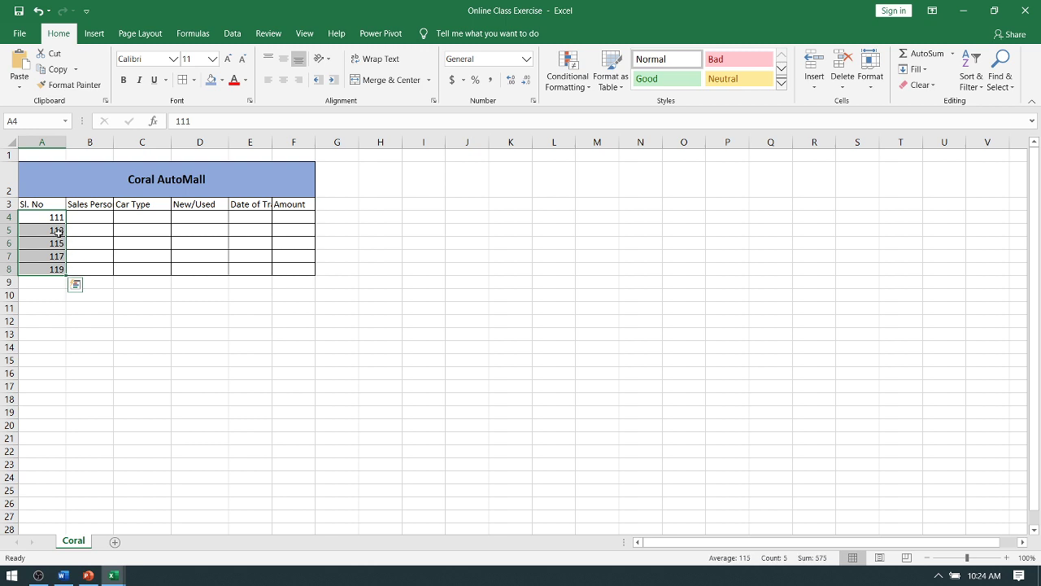
pyautogui.doubleClick(58, 231)
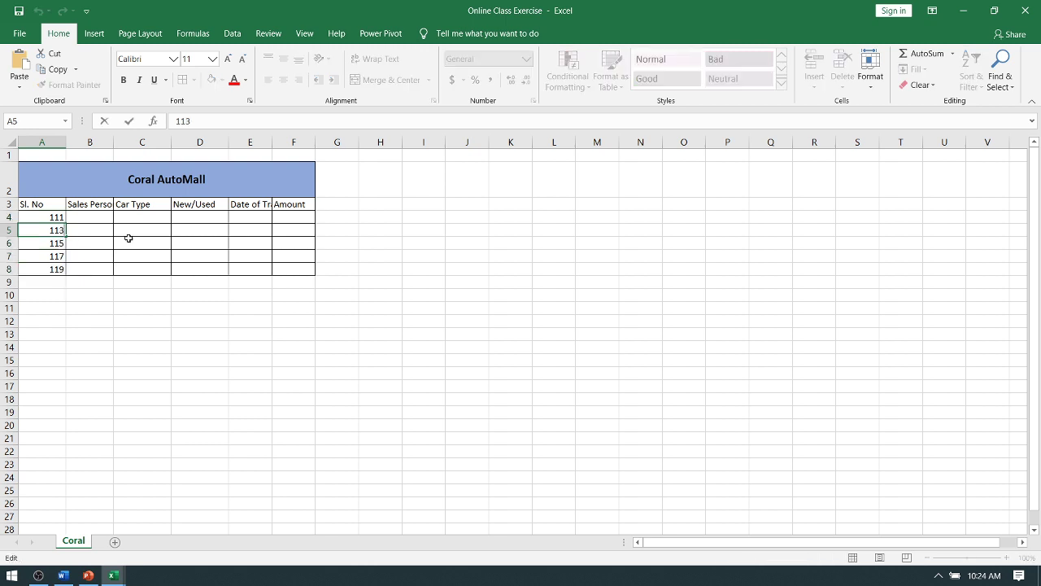
pyautogui.press('BackSpace')
pyautogui.write('2')
pyautogui.click(90, 295)
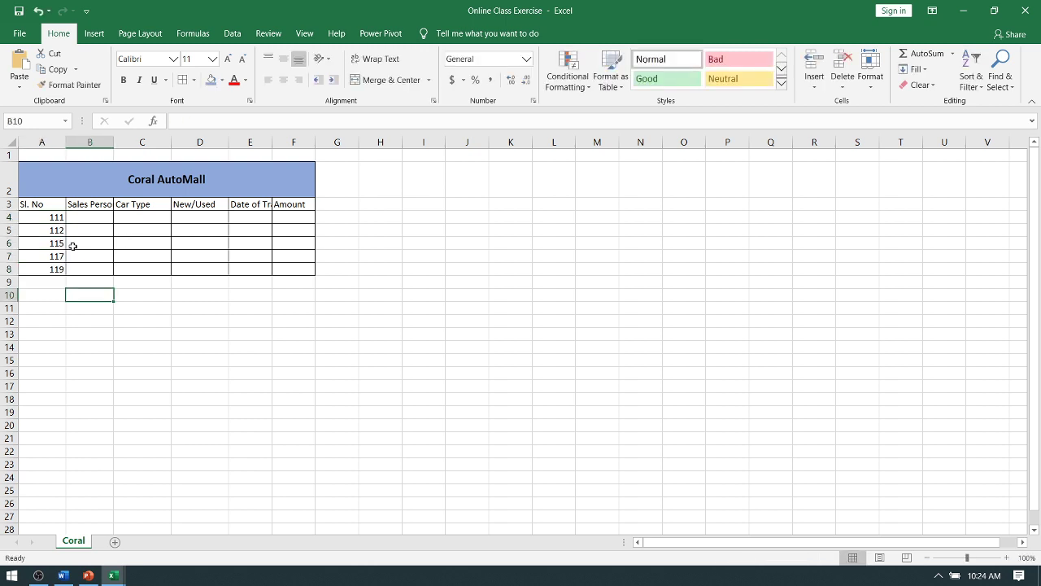
pyautogui.click(61, 231)
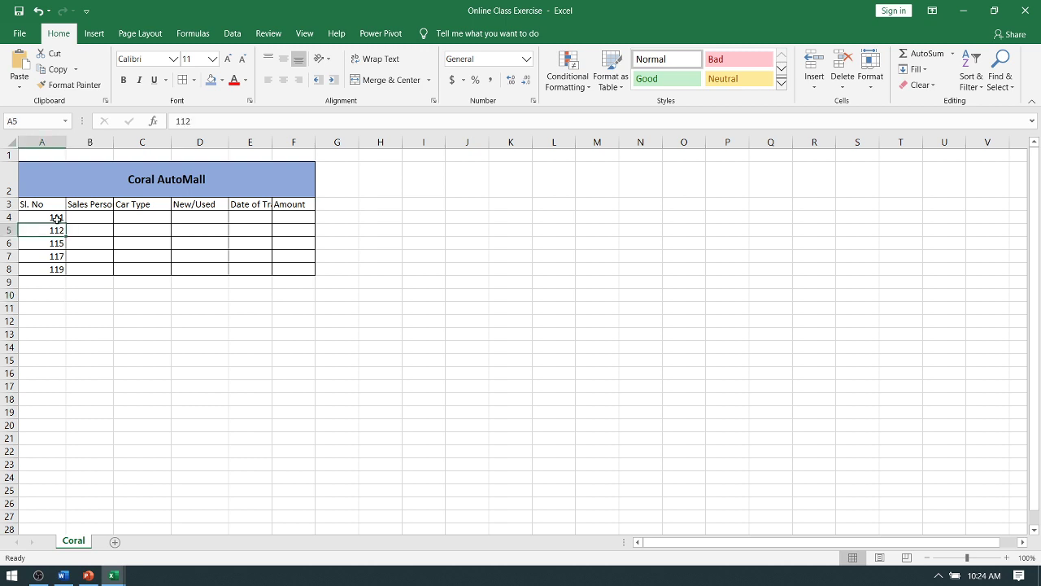
pyautogui.moveTo(57, 217); pyautogui.dragTo(59, 231)
pyautogui.moveTo(66, 237); pyautogui.dragTo(67, 269)
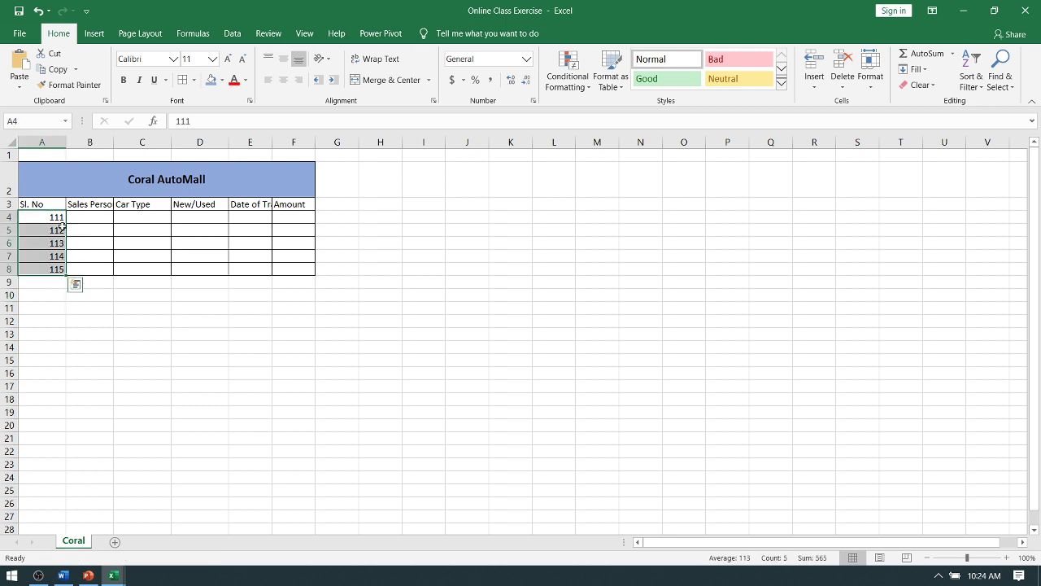
pyautogui.click(65, 222)
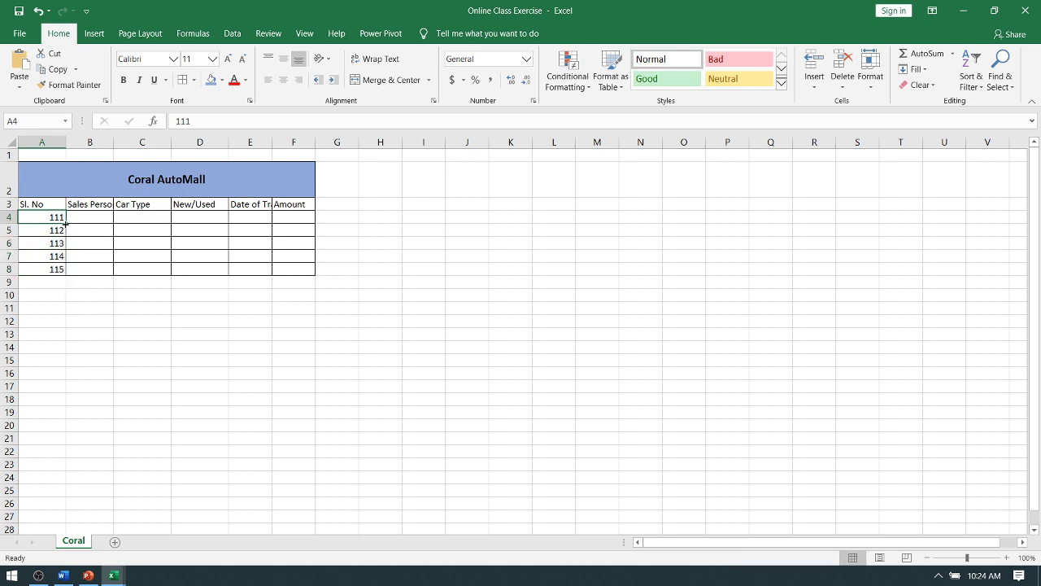
# Redo the fill so A4:A8 reads 111 through 115
pyautogui.moveTo(65, 223); pyautogui.dragTo(61, 278)
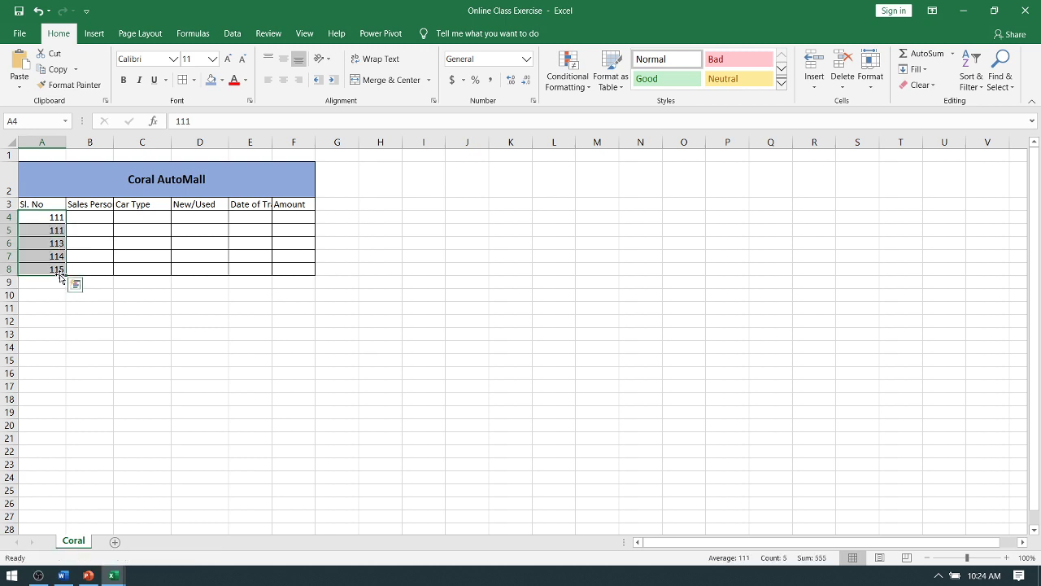
pyautogui.hotkey('ctrl', 'd')
pyautogui.doubleClick(63, 228)
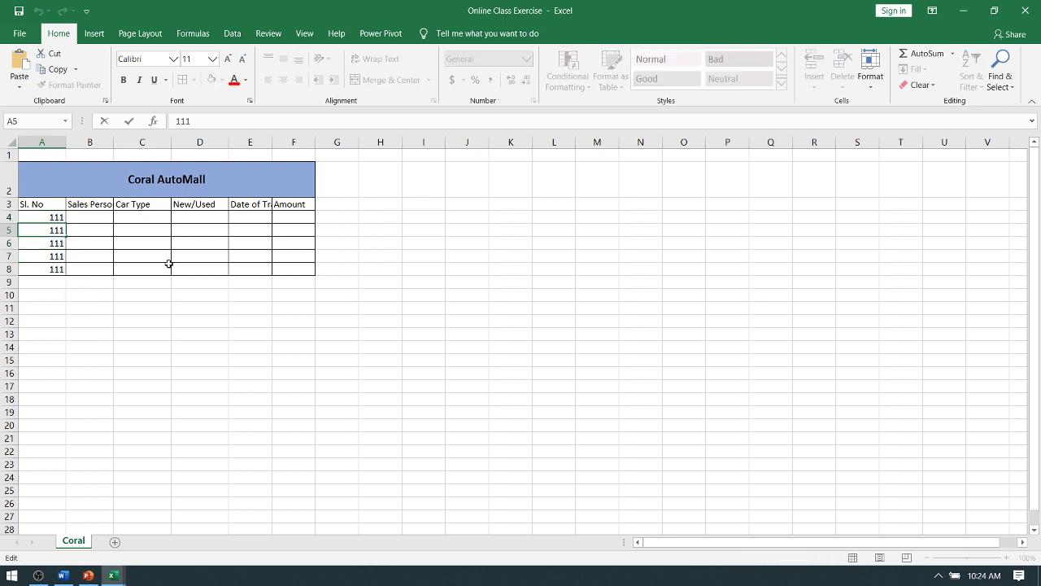
pyautogui.press('BackSpace')
pyautogui.write('2')
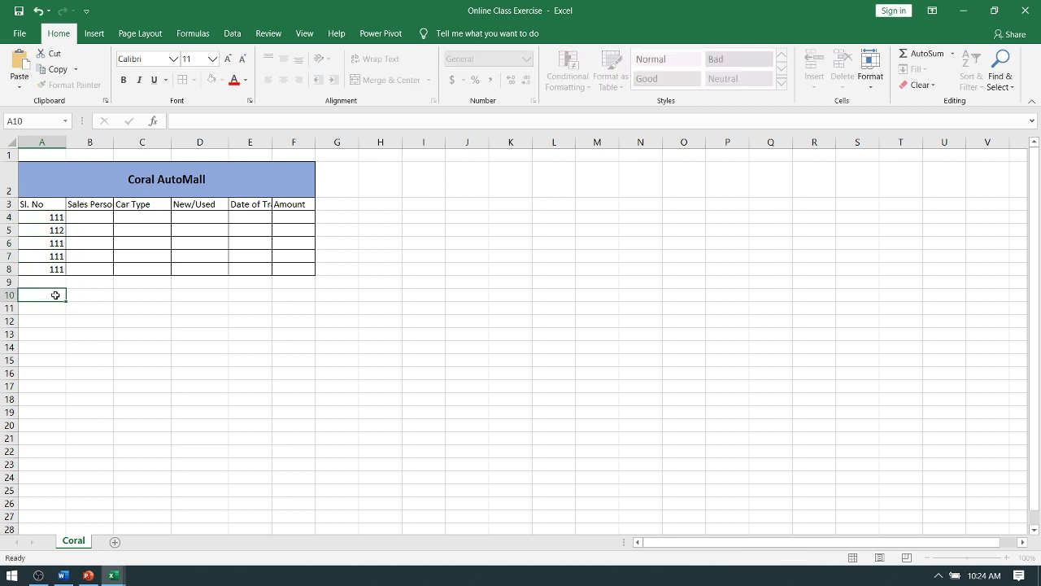
pyautogui.click(21, 295)
pyautogui.moveTo(57, 217); pyautogui.dragTo(57, 230)
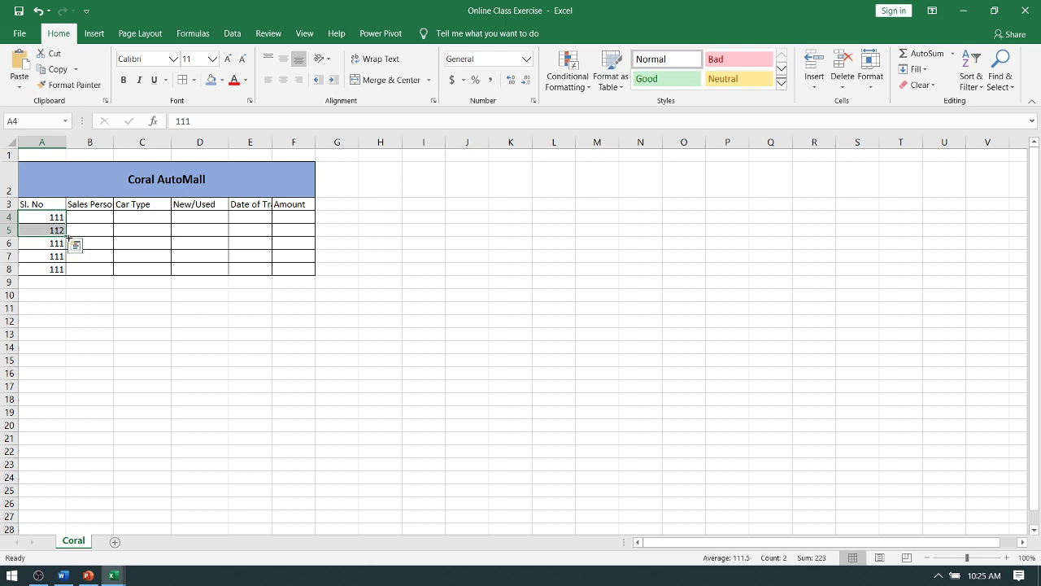
pyautogui.moveTo(69, 238)
pyautogui.mouseDown()
pyautogui.moveTo(55, 231)
pyautogui.moveTo(68, 269)
pyautogui.mouseUp()
pyautogui.click(142, 334)
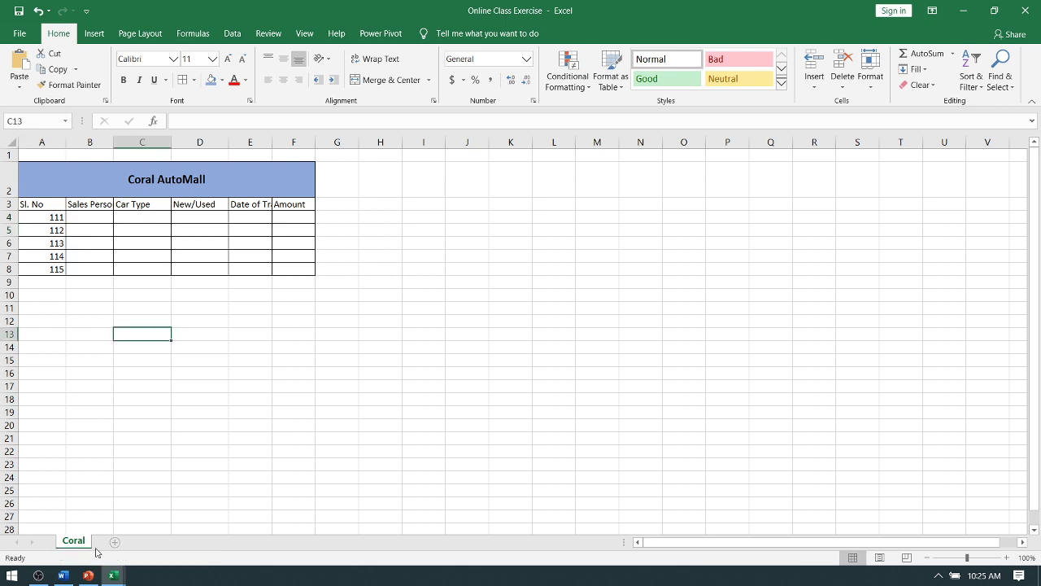
# Enter the first salesperson's name in B4 of the Sales Person column
pyautogui.click(69, 575)
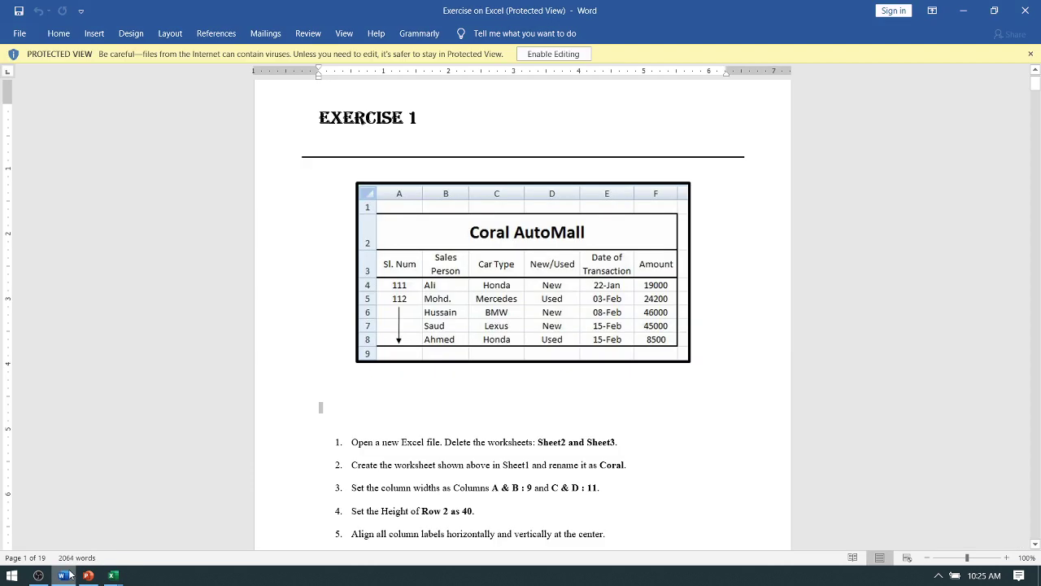
pyautogui.click(69, 575)
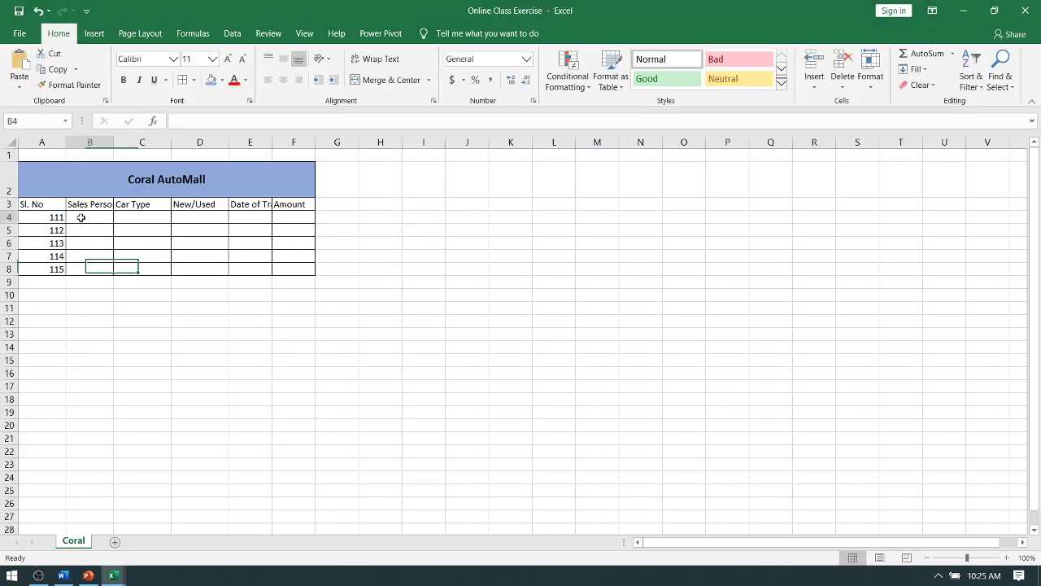
pyautogui.click(83, 218)
pyautogui.write('A')
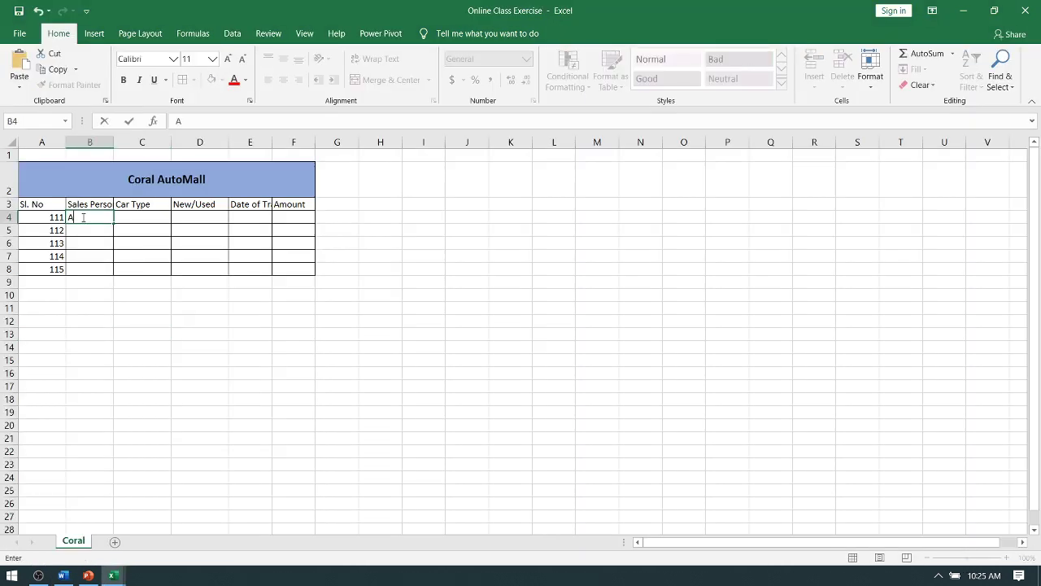
pyautogui.write('li')
pyautogui.press('Return')
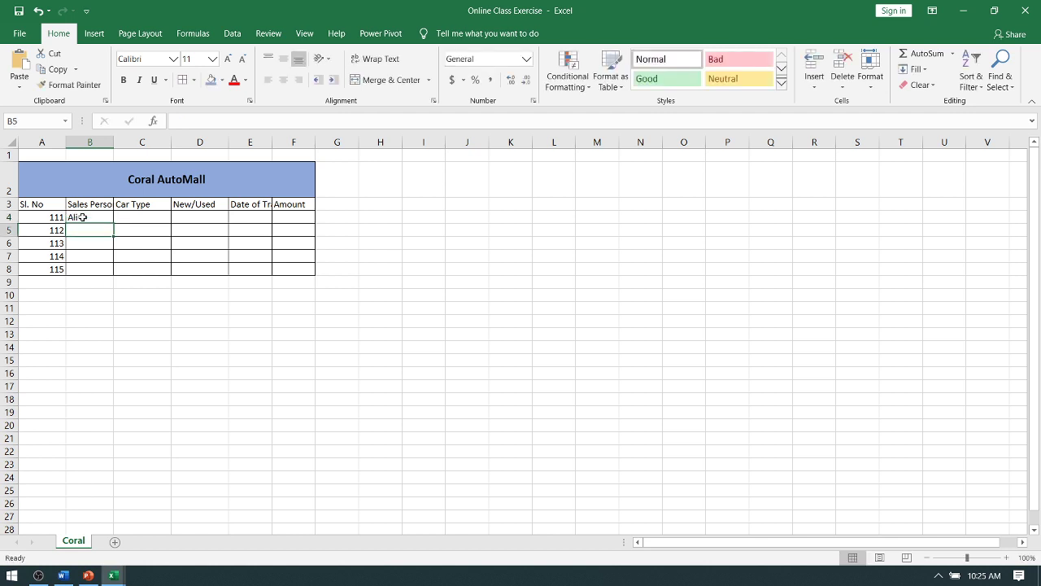
pyautogui.click(74, 215)
pyautogui.press('Return')
pyautogui.click(79, 216)
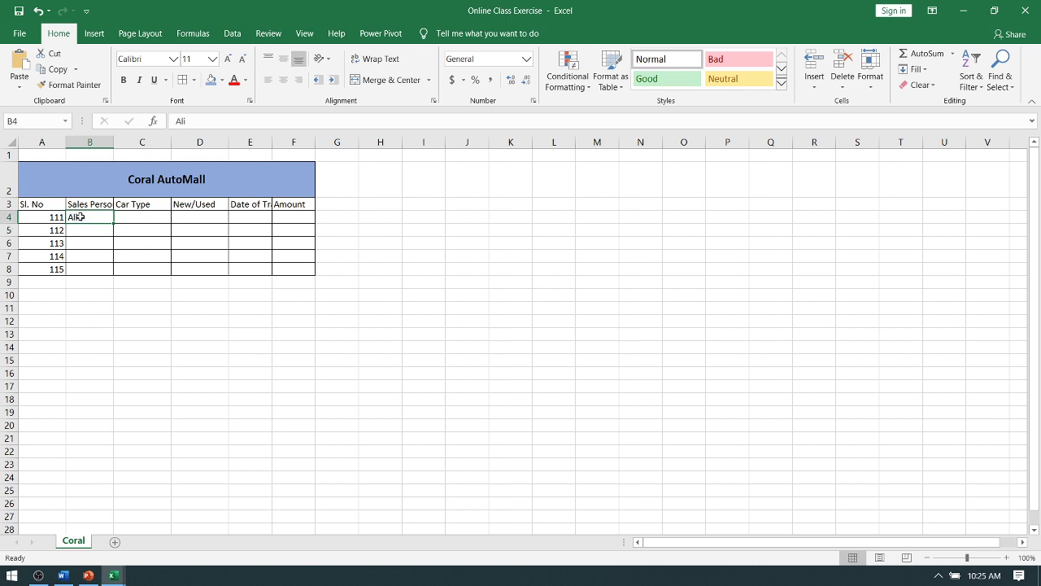
pyautogui.press('Tab')
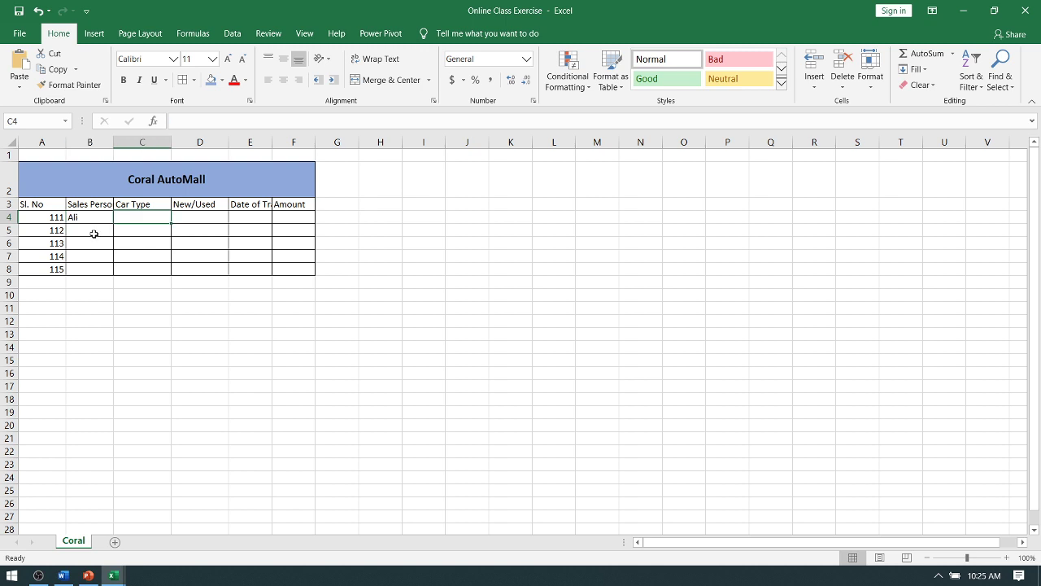
pyautogui.click(95, 230)
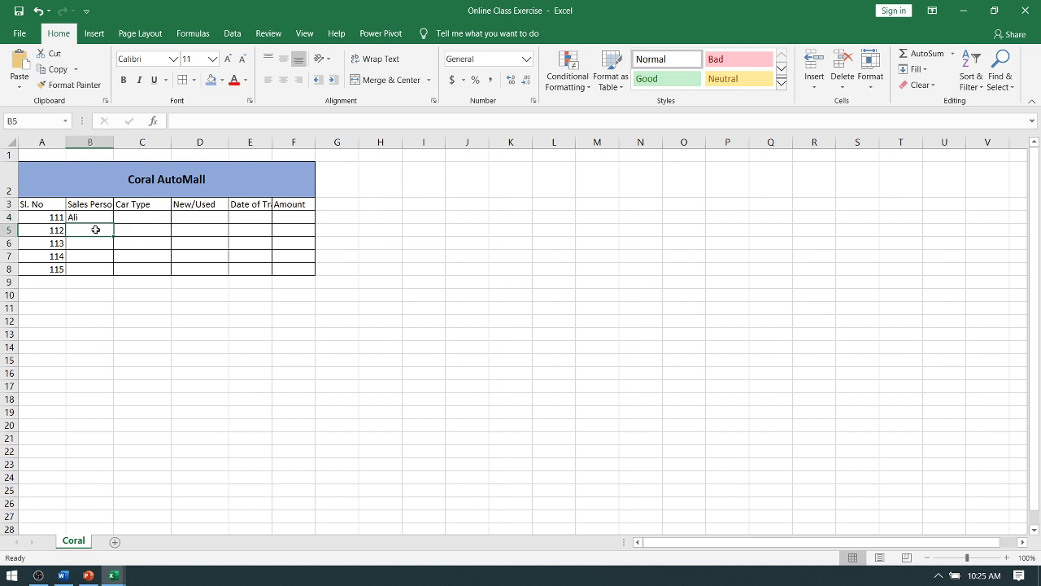
# Type the four remaining salesperson names down B5–B8, overriding AutoComplete
pyautogui.click(63, 576)
pyautogui.write('Moh')
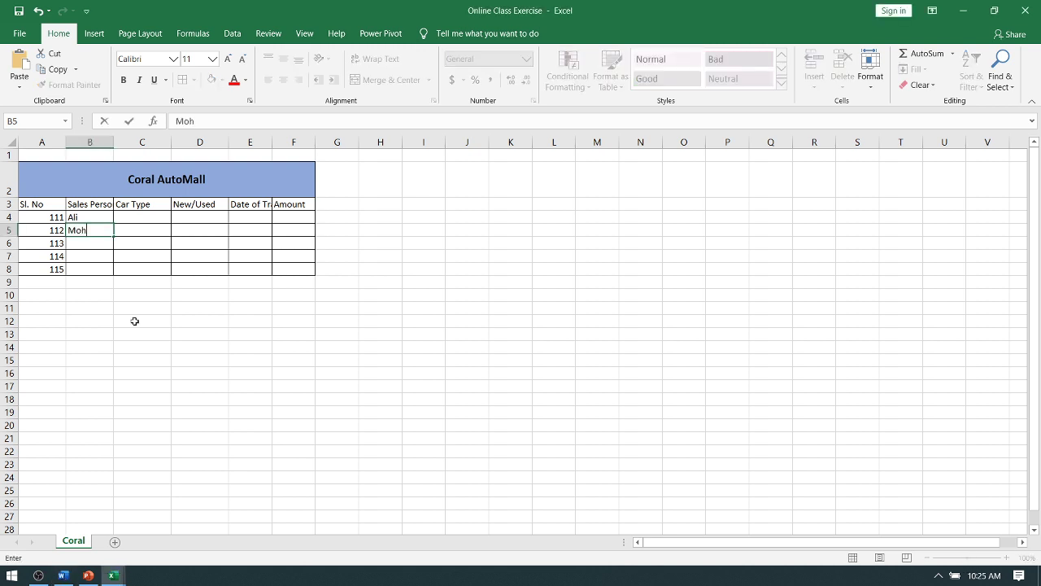
pyautogui.write('d')
pyautogui.press('Return')
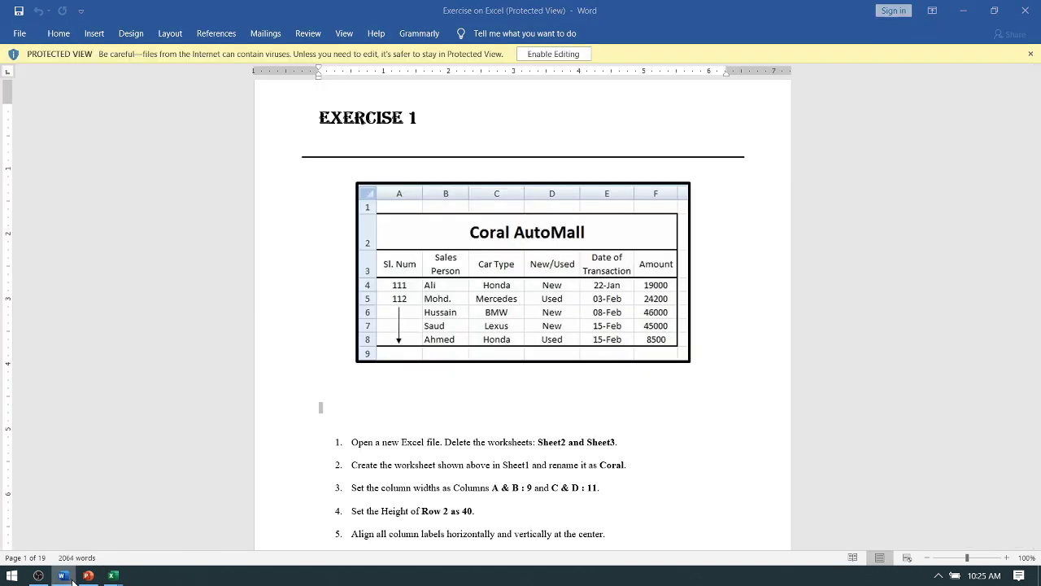
pyautogui.write('Hu')
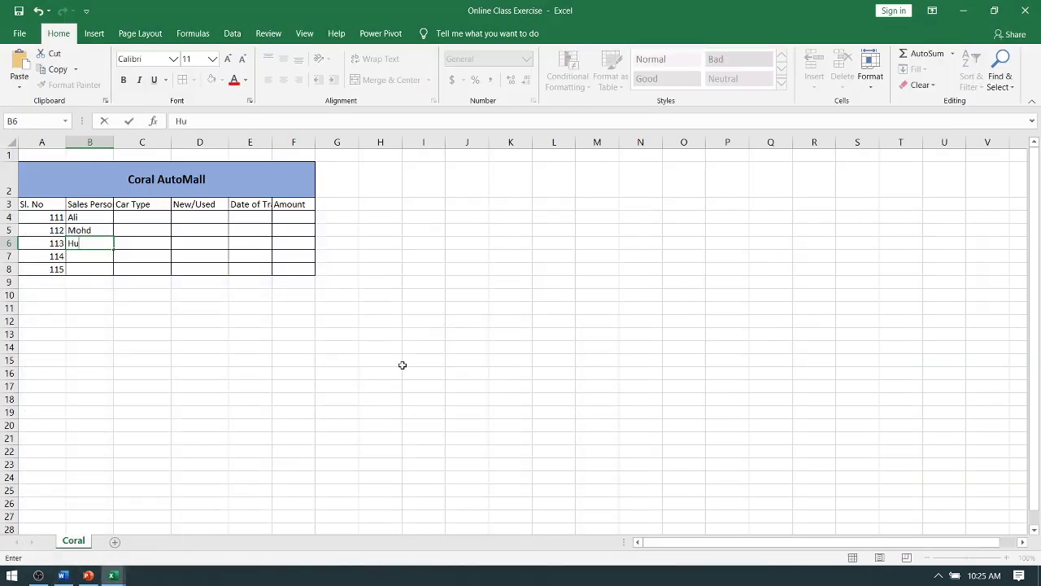
pyautogui.write('sain')
pyautogui.press('Return')
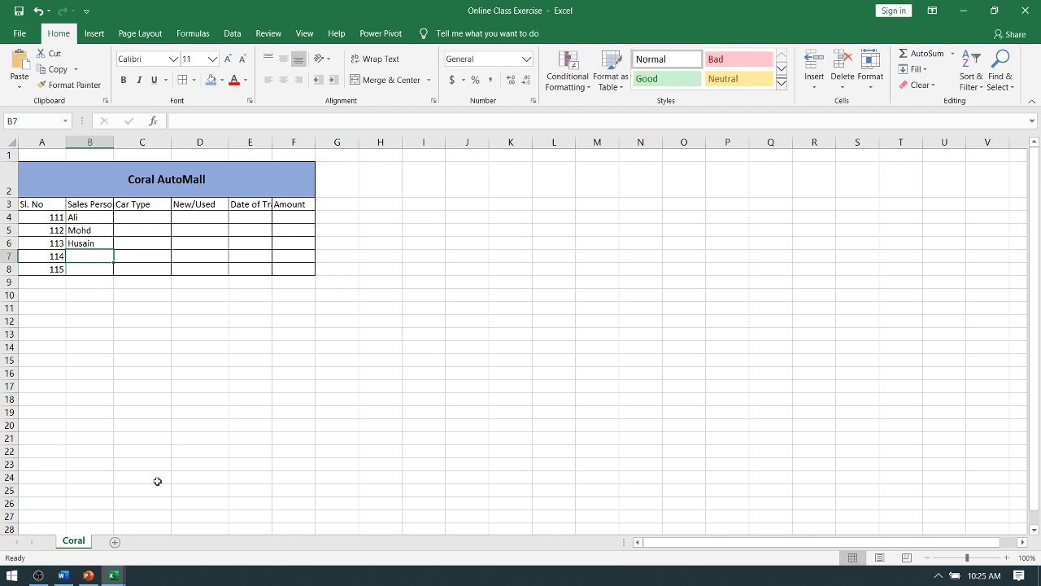
pyautogui.hotkey('alt', 'Tab')
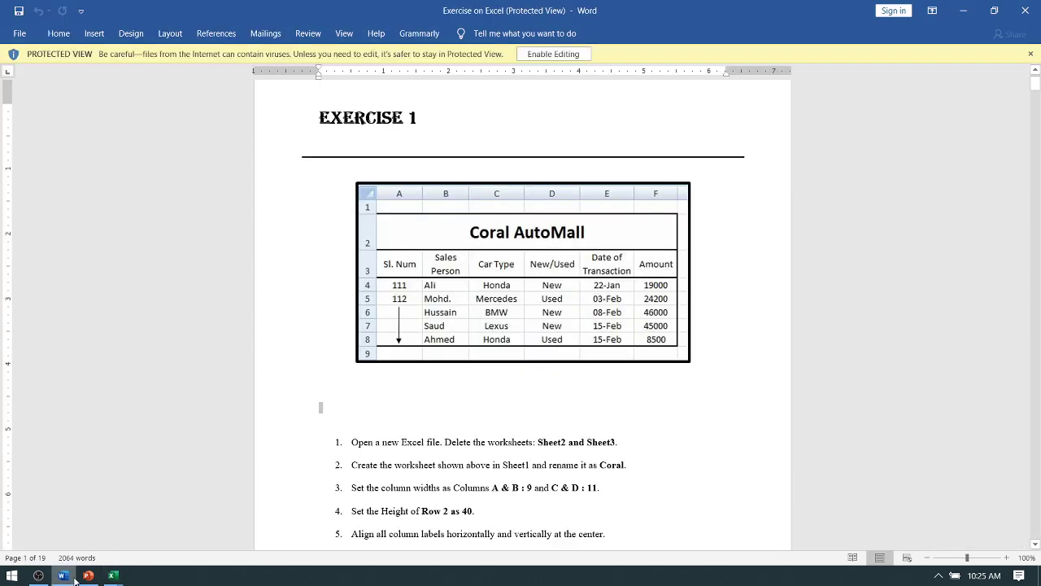
pyautogui.hotkey('alt', 'Tab')
pyautogui.write('S')
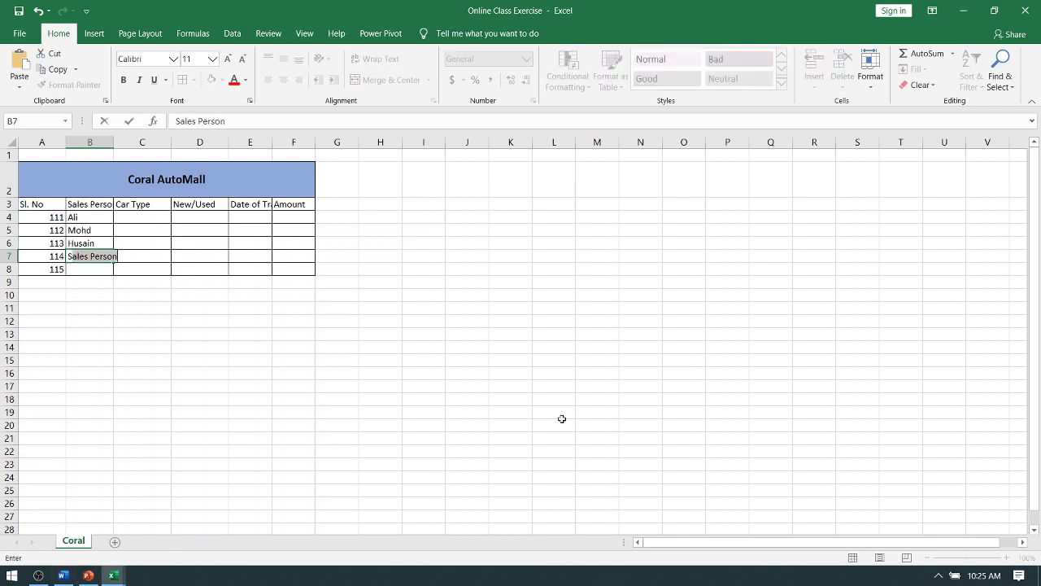
pyautogui.write('aud')
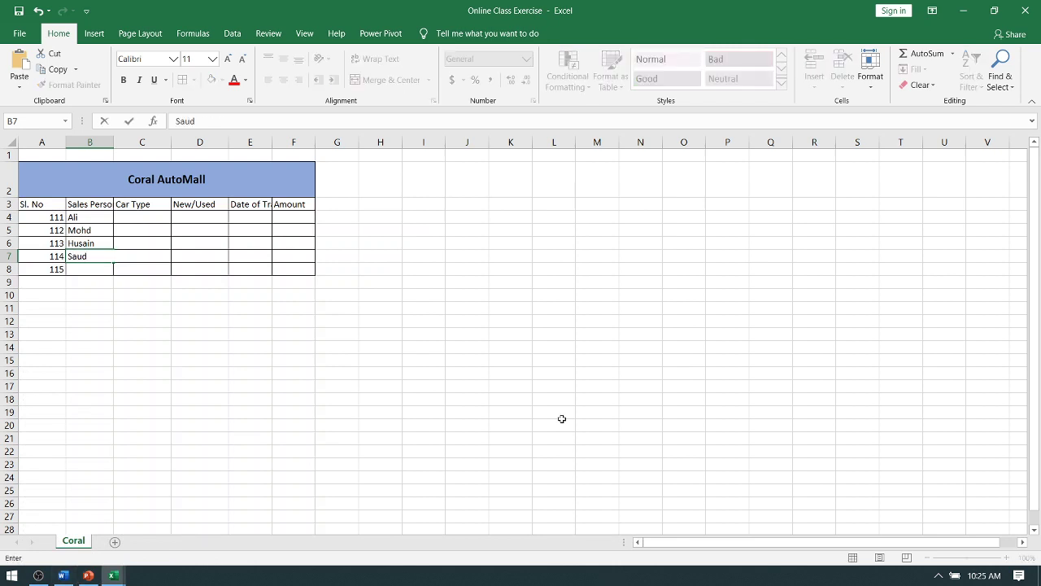
pyautogui.press('Return')
pyautogui.write('Ah')
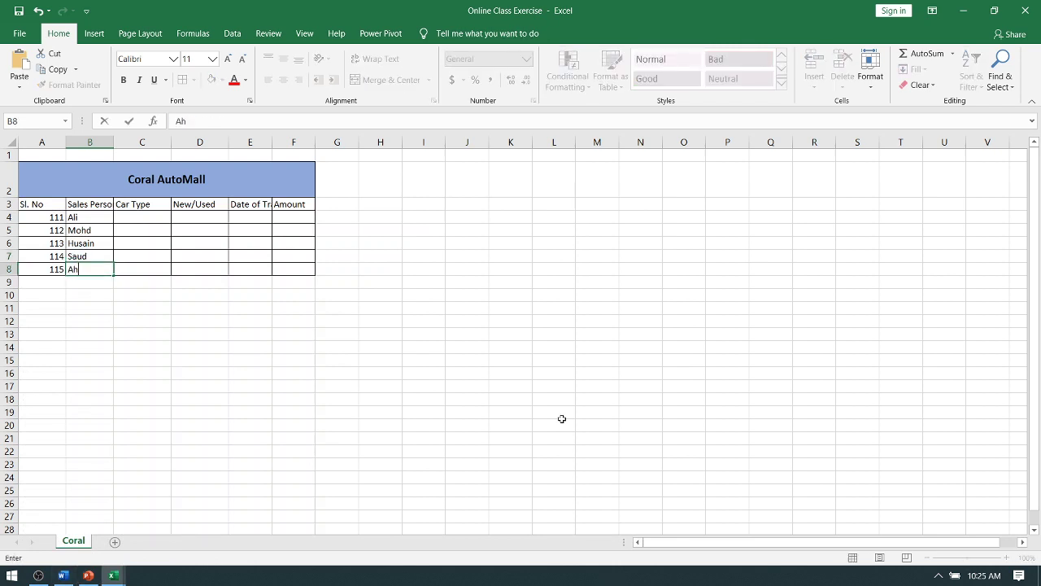
pyautogui.write('amad')
# Commit the last salesperson name and check the Word exercise for car types
pyautogui.click(133, 221)
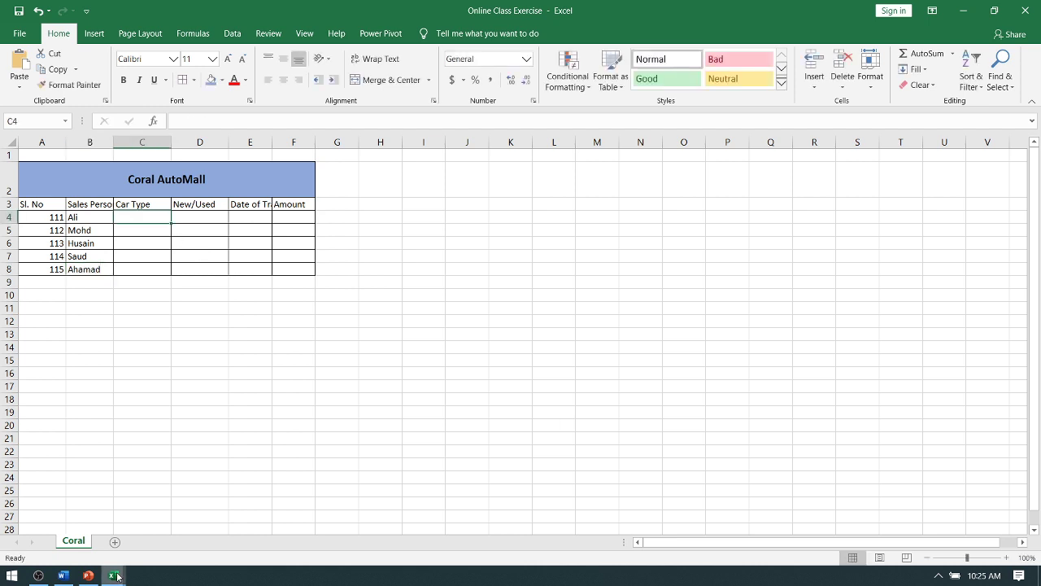
pyautogui.moveTo(110, 578)
pyautogui.moveTo(69, 579)
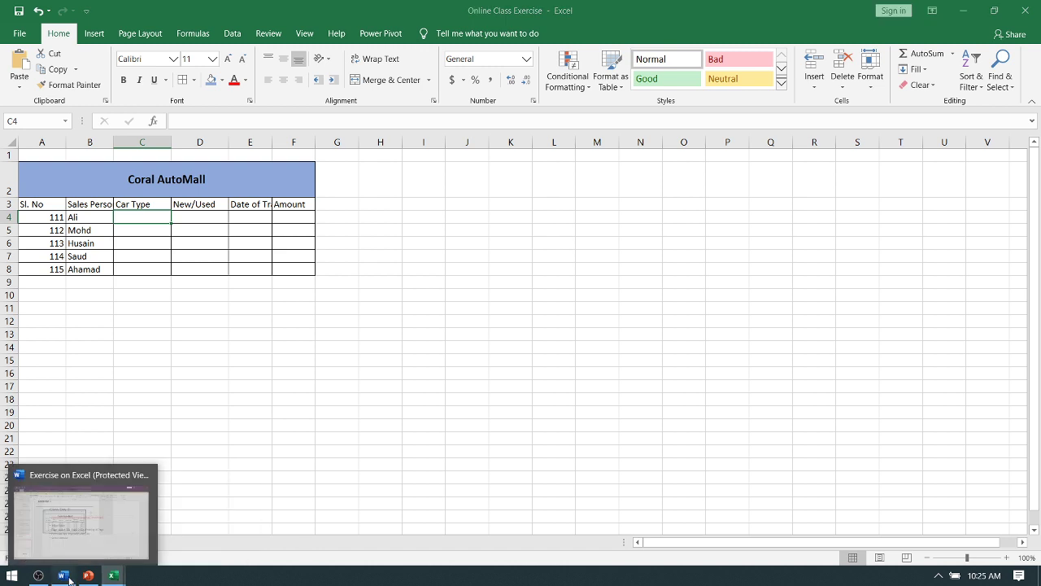
pyautogui.click(70, 580)
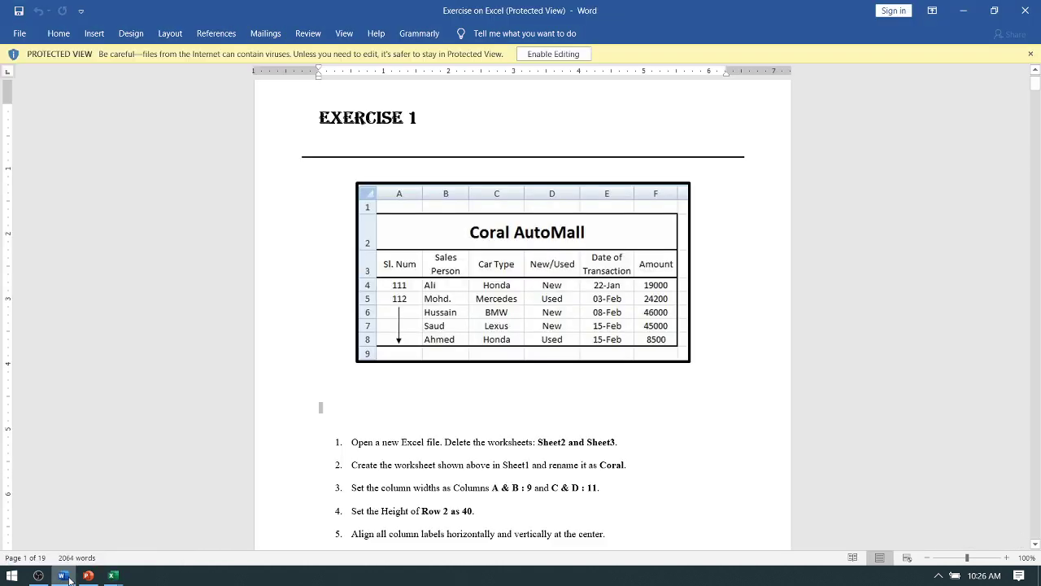
pyautogui.click(70, 580)
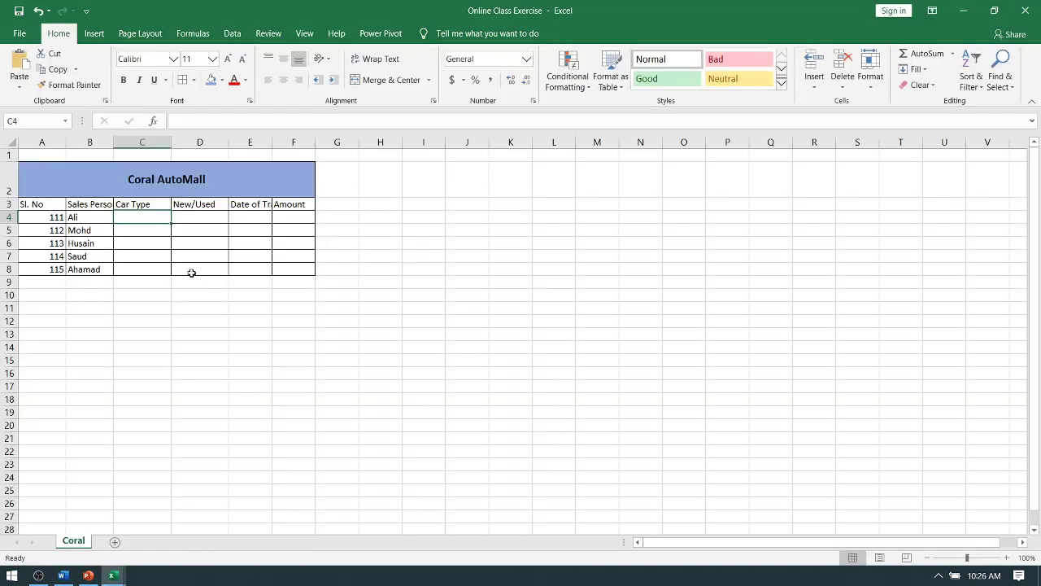
# Enter Honda, mercidez, jdfjkdf, dfdfd and fdfdf down the Car Type column C4–C8
pyautogui.write('Honda')
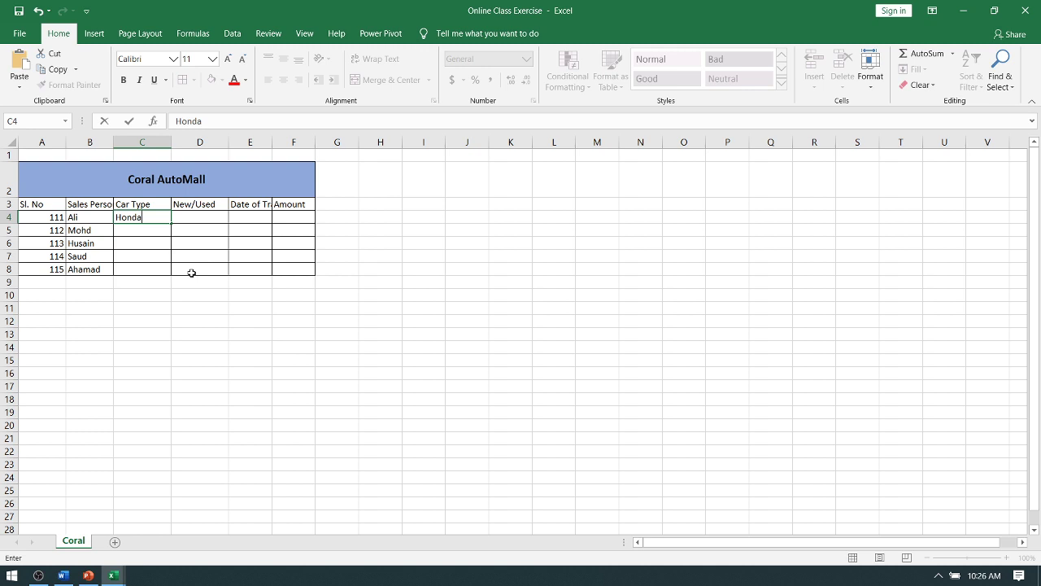
pyautogui.press('Return')
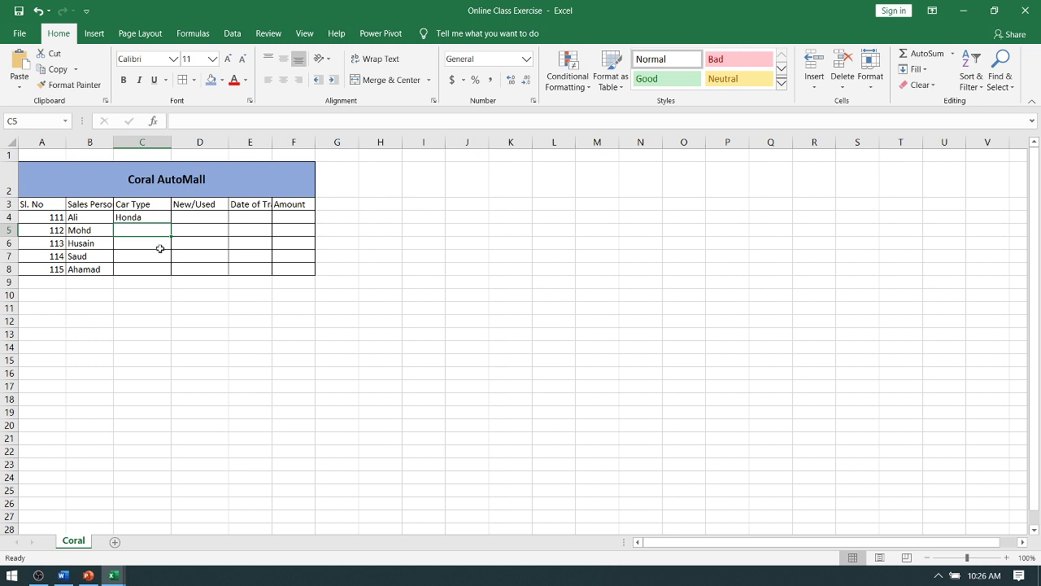
pyautogui.write('mercid')
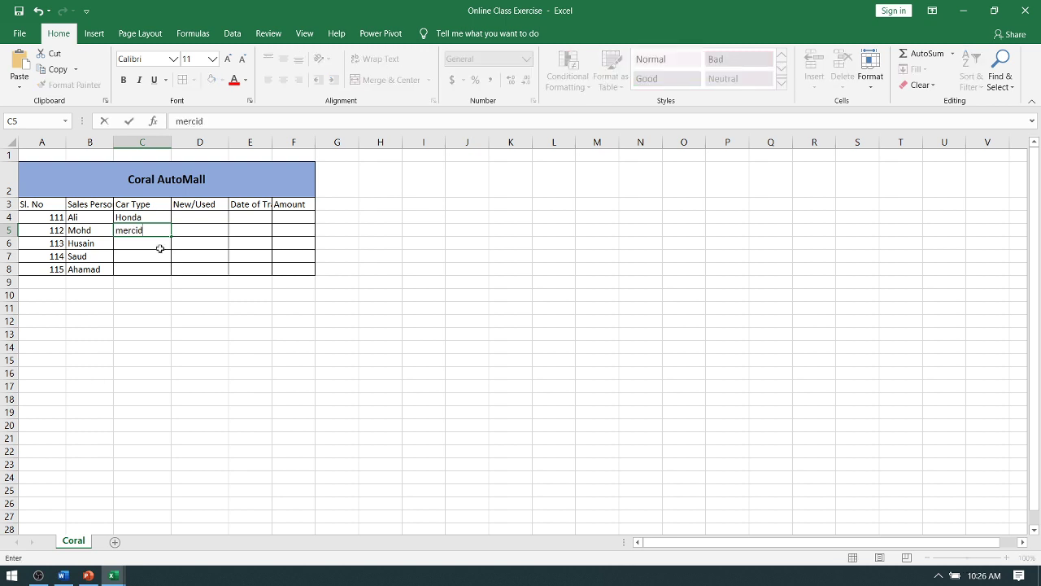
pyautogui.write('ez')
pyautogui.press('Return')
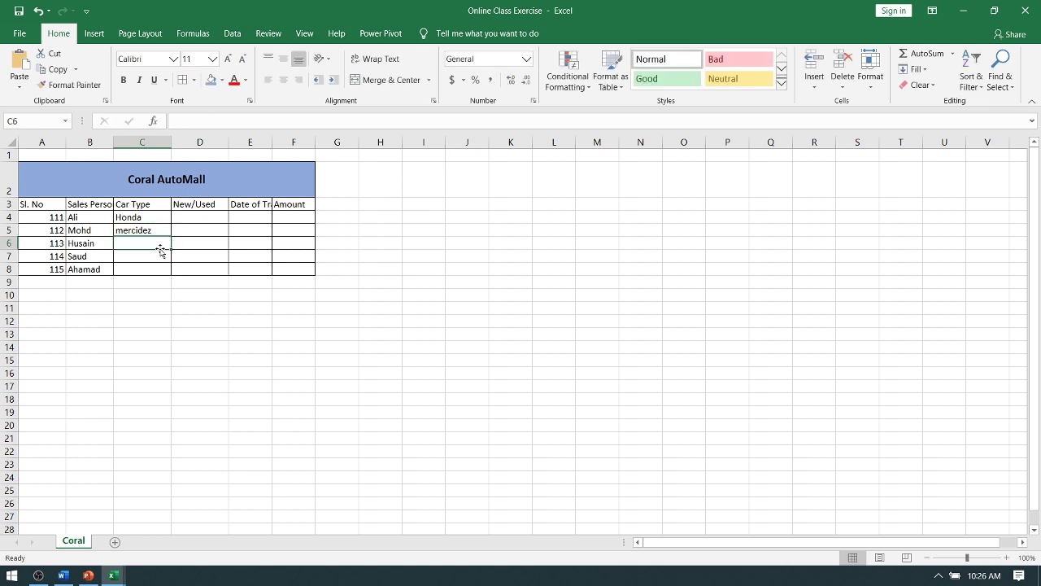
pyautogui.write('jdfjkdf')
pyautogui.press('Return')
pyautogui.write('dfdfd')
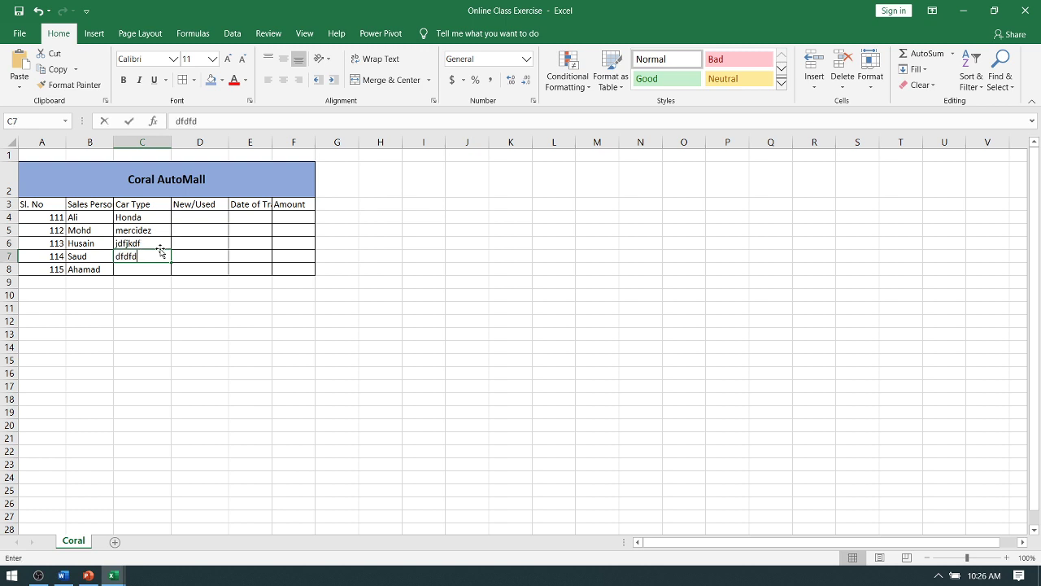
pyautogui.press('Return')
pyautogui.write('fdfdf')
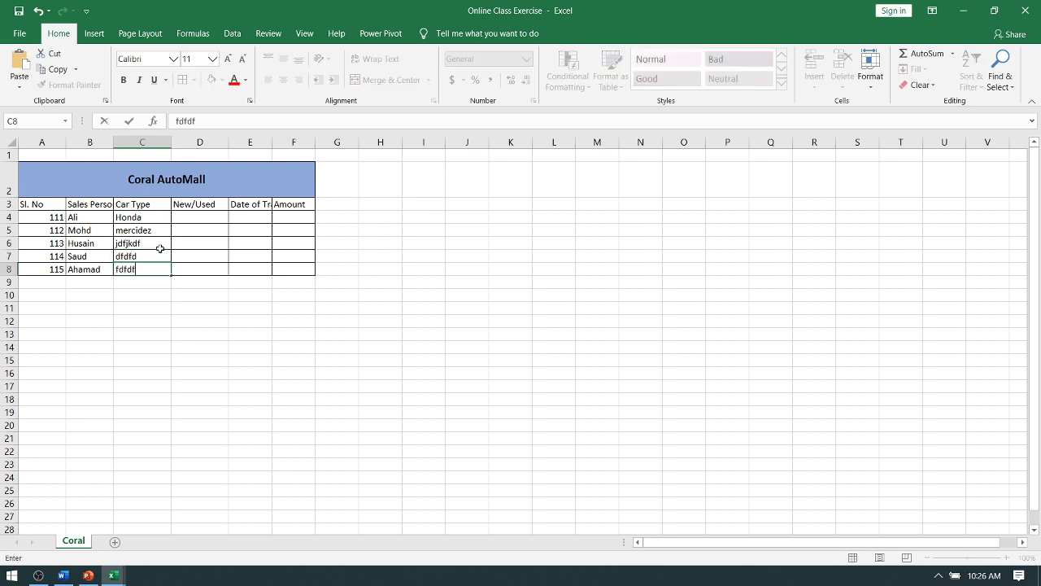
# Enter New in D4 of the New/Used column, removing the AutoComplete remainder
pyautogui.click(63, 575)
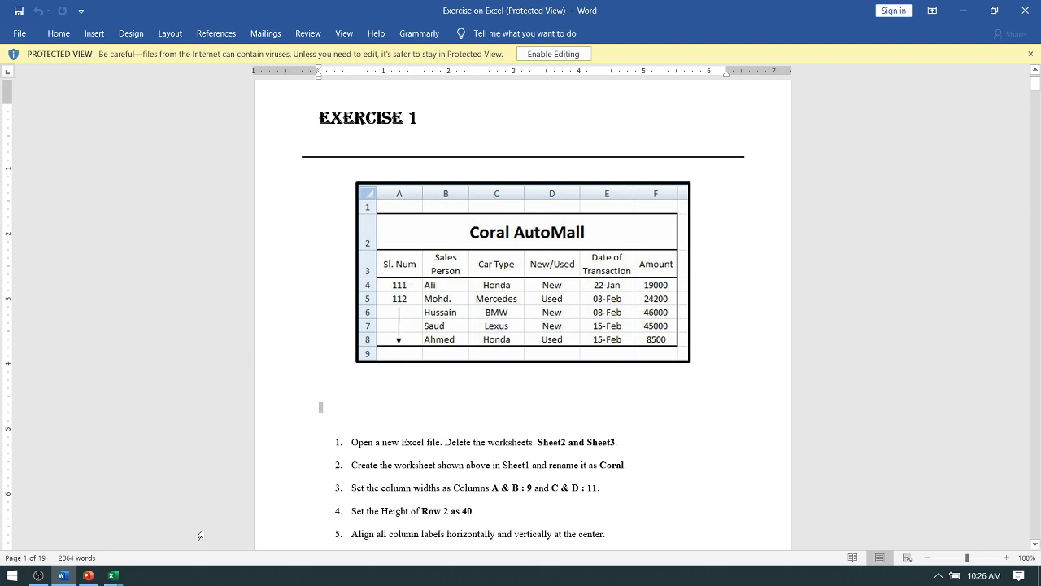
pyautogui.moveTo(113, 575)
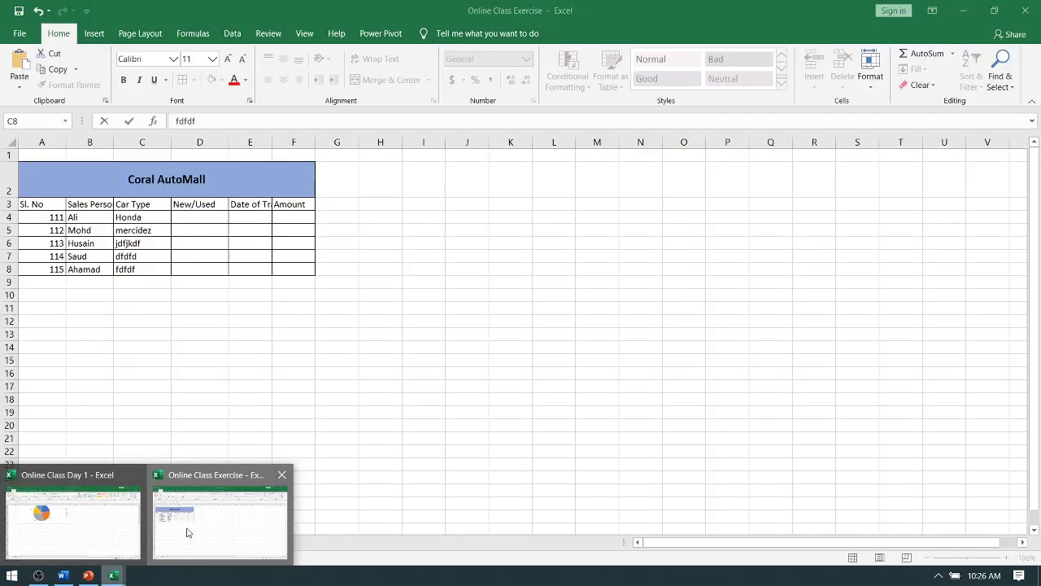
pyautogui.click(187, 532)
pyautogui.click(200, 225)
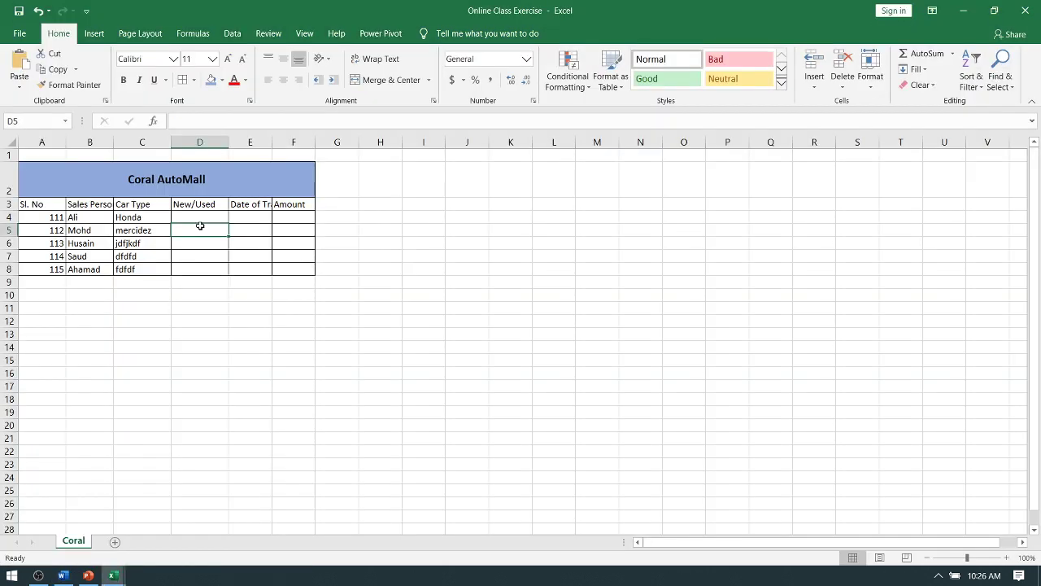
pyautogui.click(203, 218)
pyautogui.write('N')
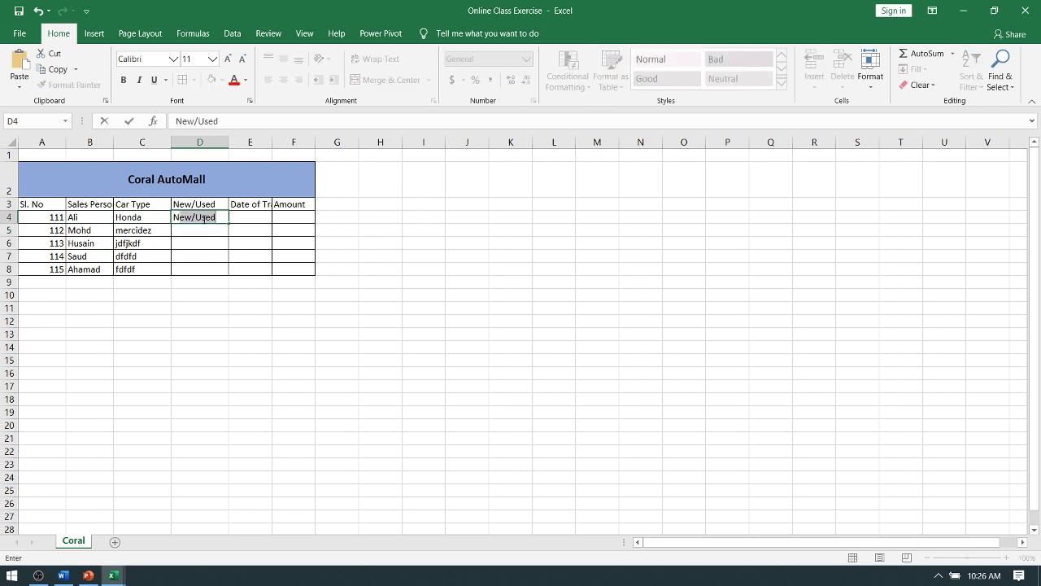
pyautogui.write('ew')
pyautogui.press('Delete')
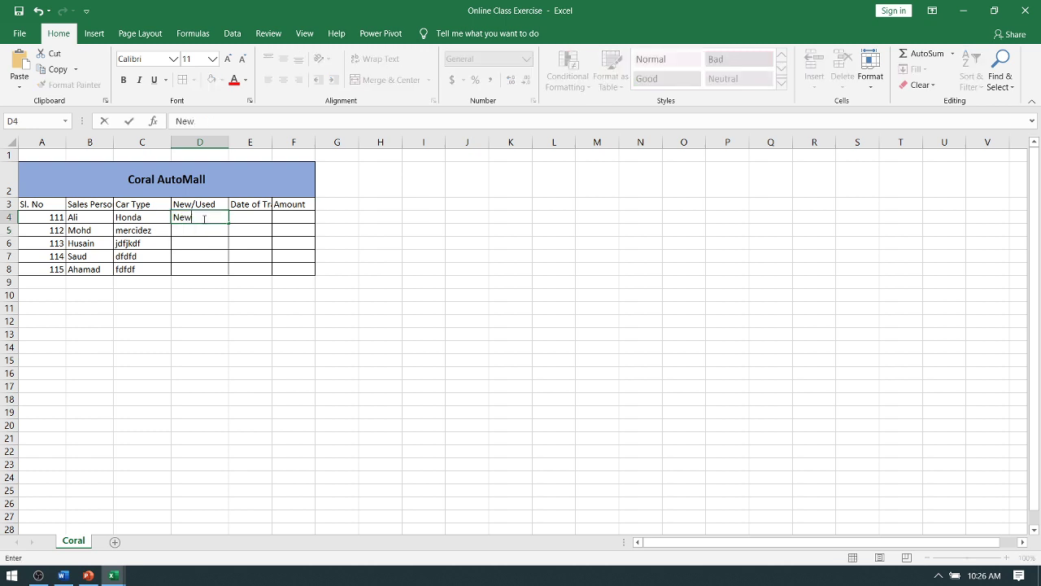
pyautogui.press('Return')
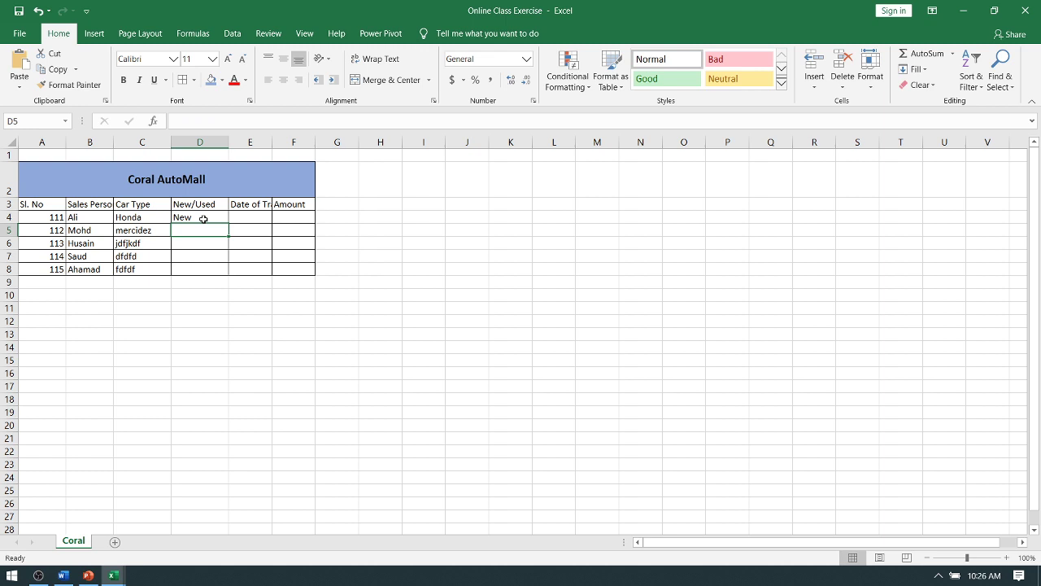
# Fill D5–D8 with Used, Used, New and New
pyautogui.write('Used')
pyautogui.press('Return')
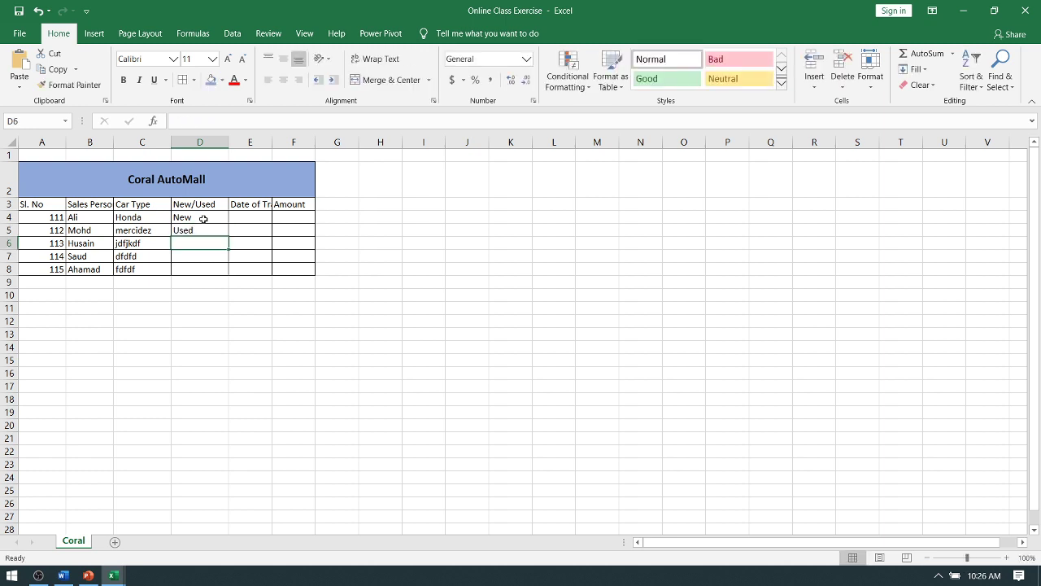
pyautogui.write('Used')
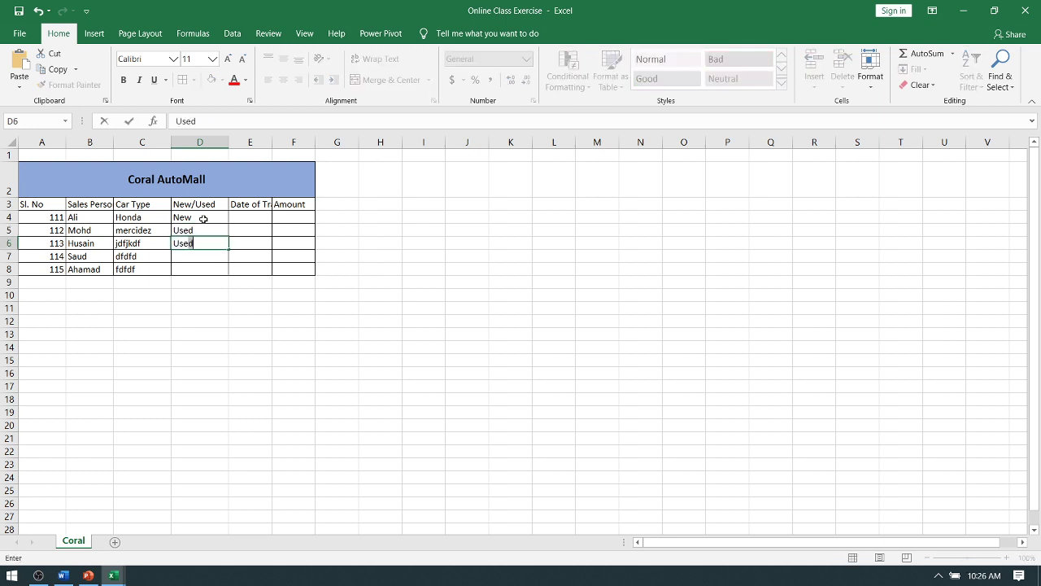
pyautogui.press('Return')
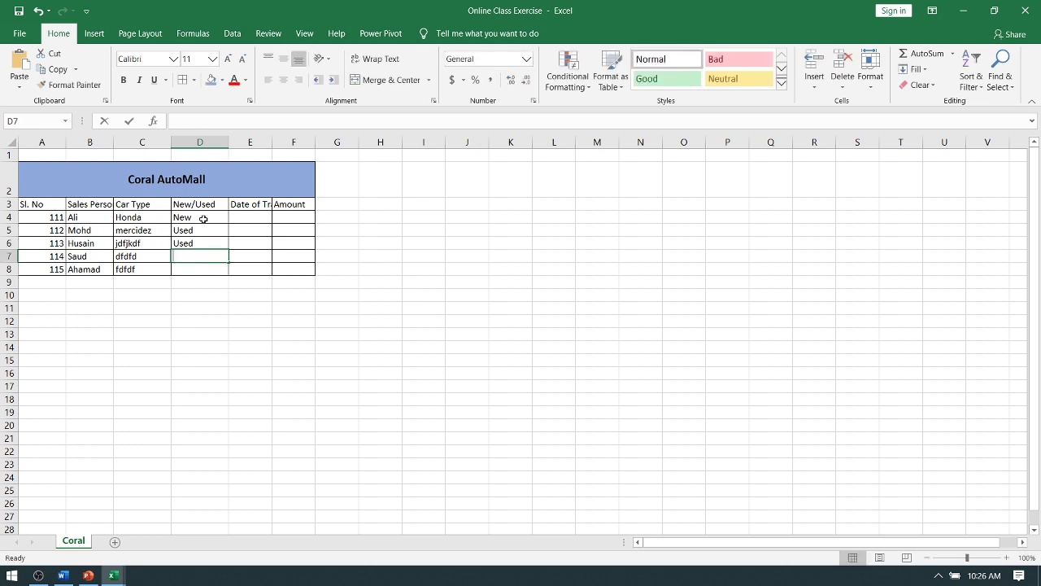
pyautogui.write('New')
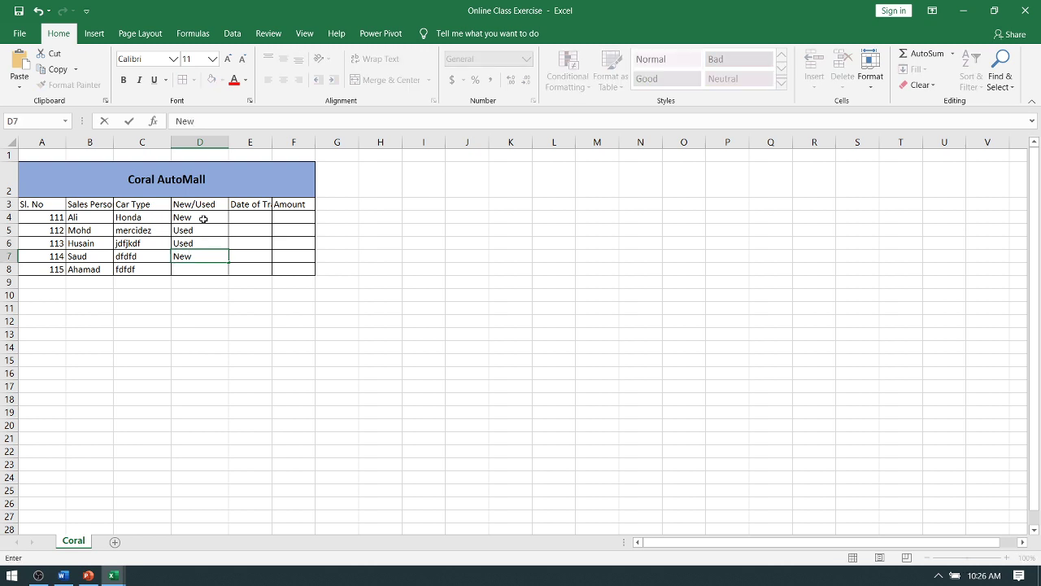
pyautogui.write('/')
pyautogui.press('BackSpace')
pyautogui.press('BackSpace')
pyautogui.click(209, 268)
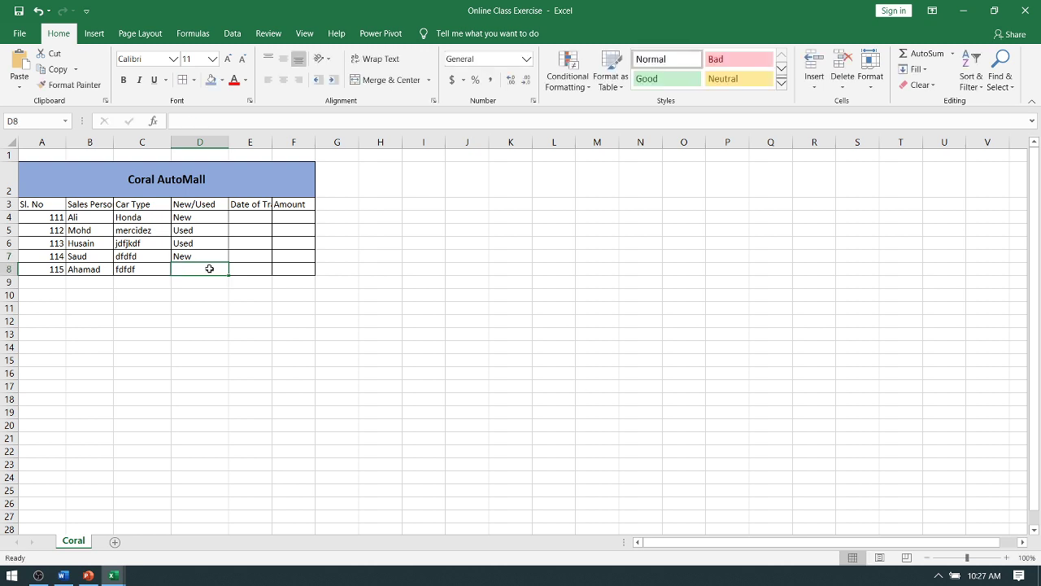
pyautogui.write('New')
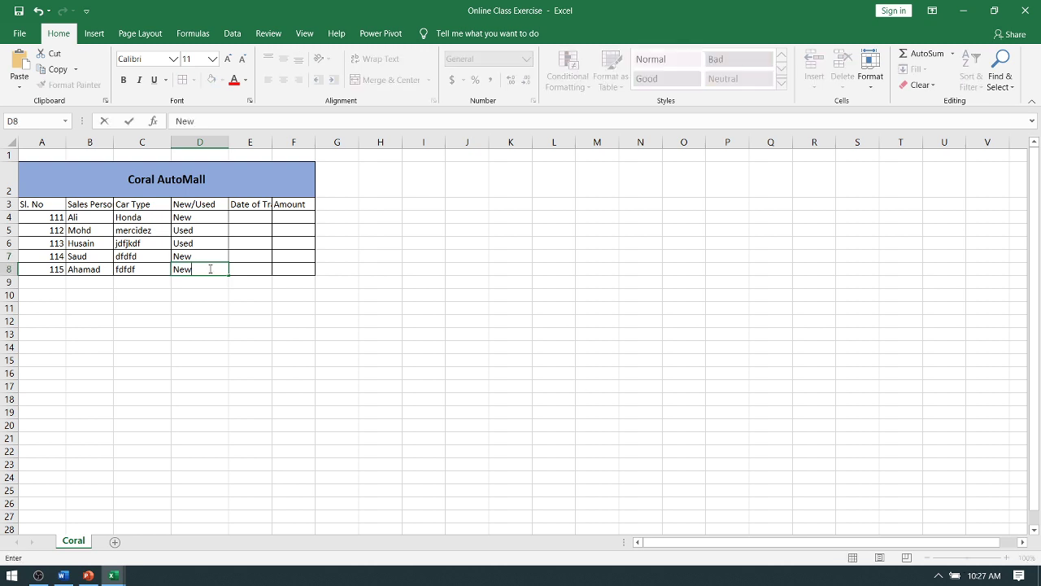
pyautogui.click(249, 218)
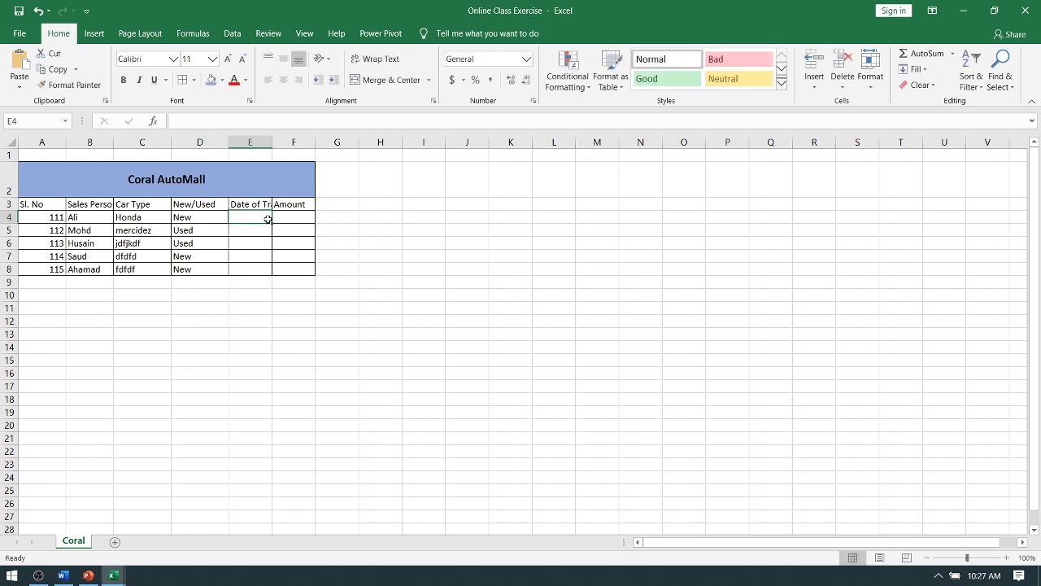
# Glance at the Word exercise, then return to the Online Class Exercise workbook
pyautogui.click(63, 575)
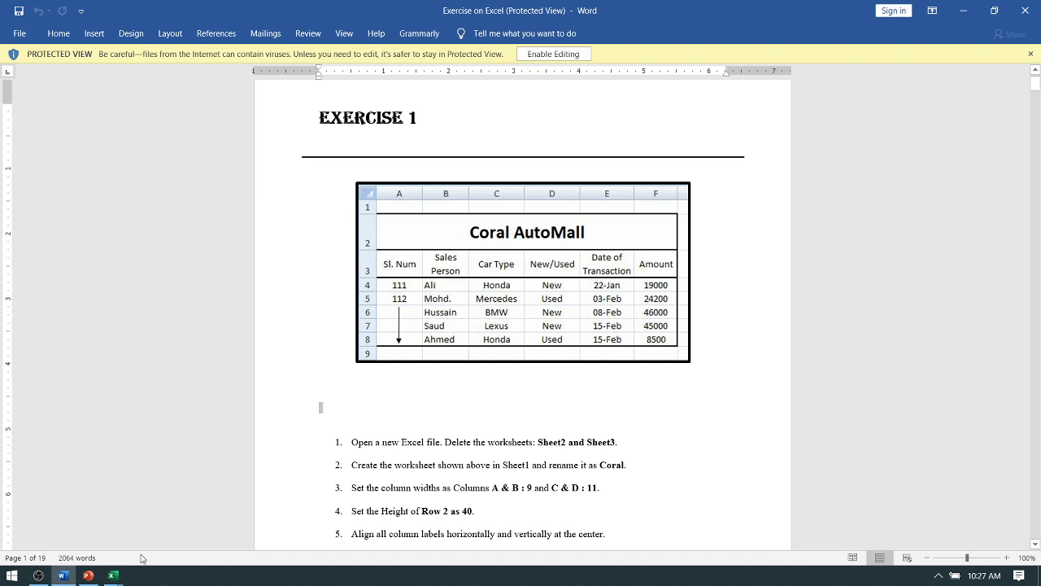
pyautogui.moveTo(116, 577)
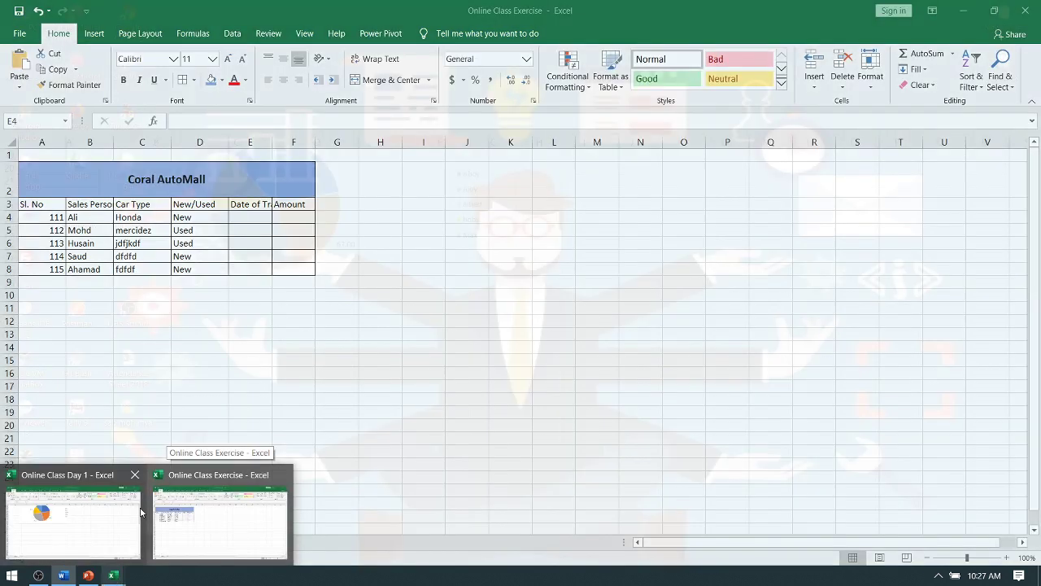
pyautogui.click(163, 513)
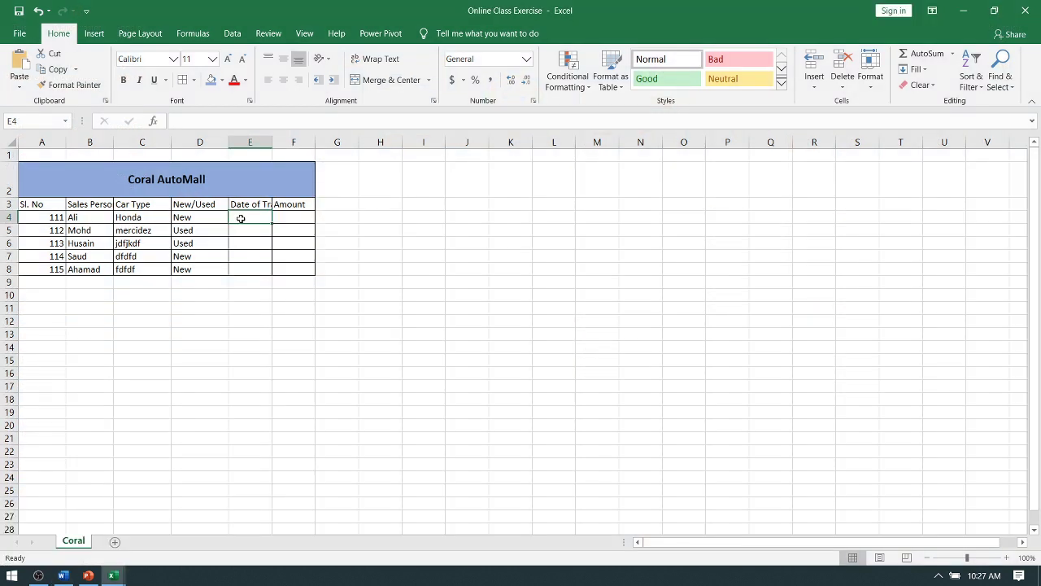
# Enter 15-Jan as the first transaction date in E4
pyautogui.write('4/7/2020')
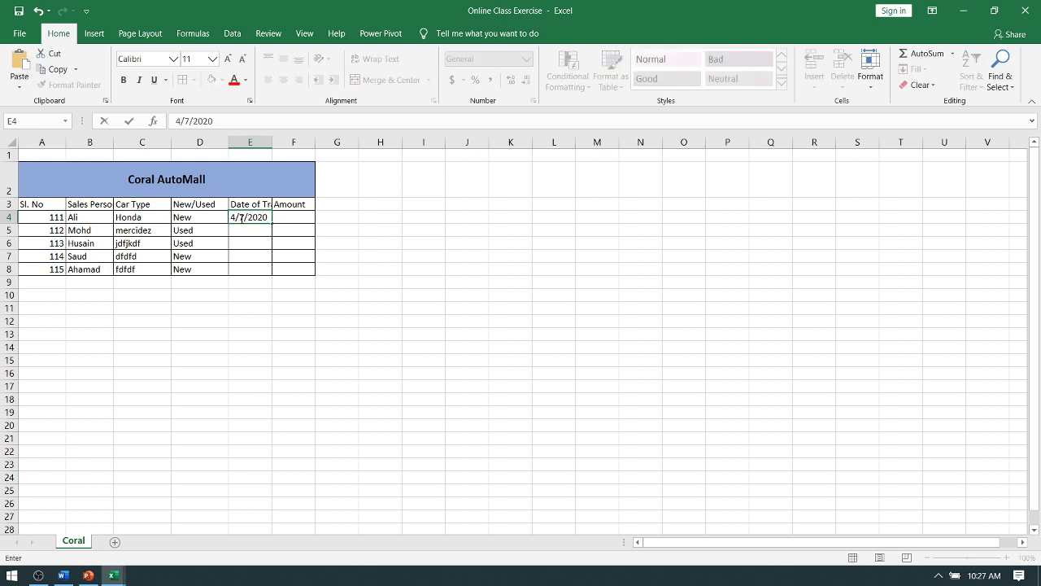
pyautogui.press('BackSpace')
pyautogui.press('BackSpace')
pyautogui.press('BackSpace')
pyautogui.write('14')
pyautogui.write(' Jan')
pyautogui.press('Return')
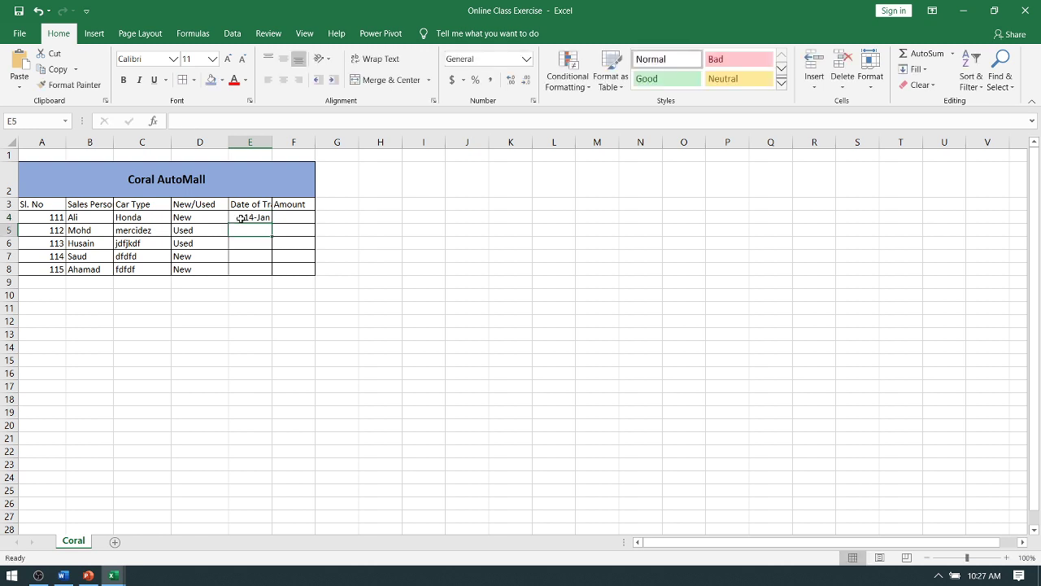
pyautogui.click(244, 218)
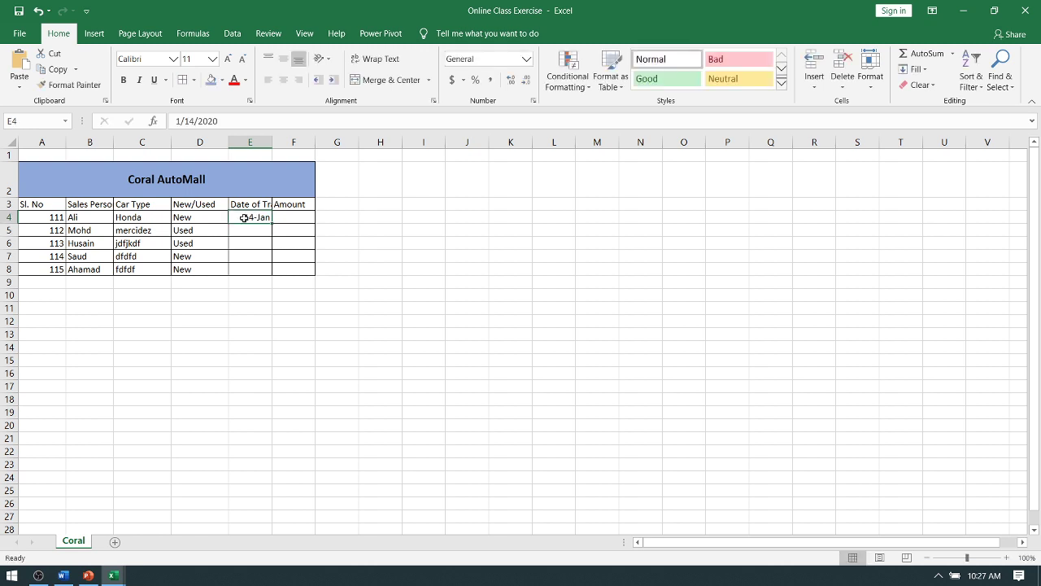
pyautogui.doubleClick(270, 217)
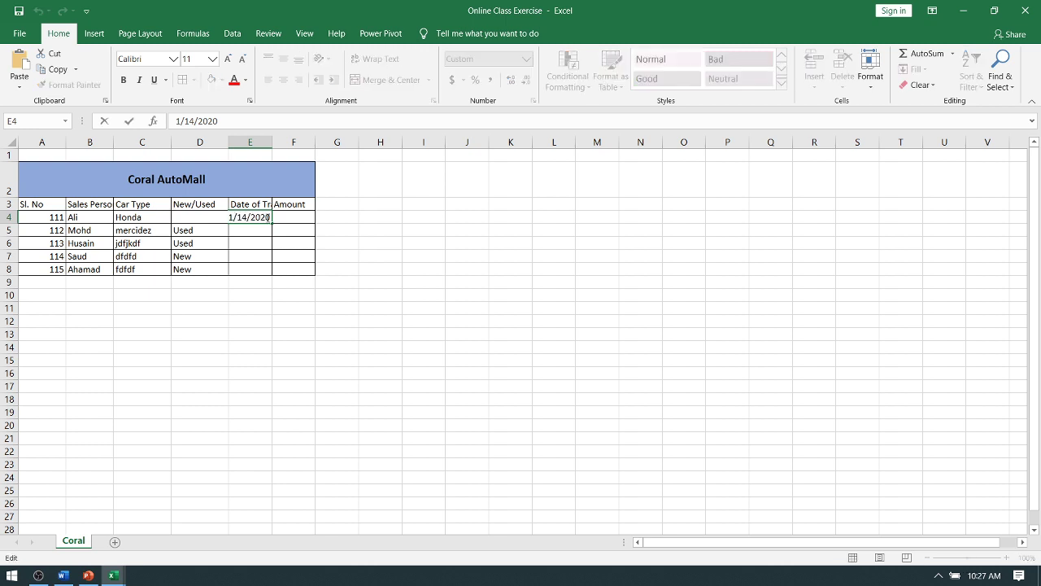
pyautogui.moveTo(270, 217); pyautogui.dragTo(228, 217)
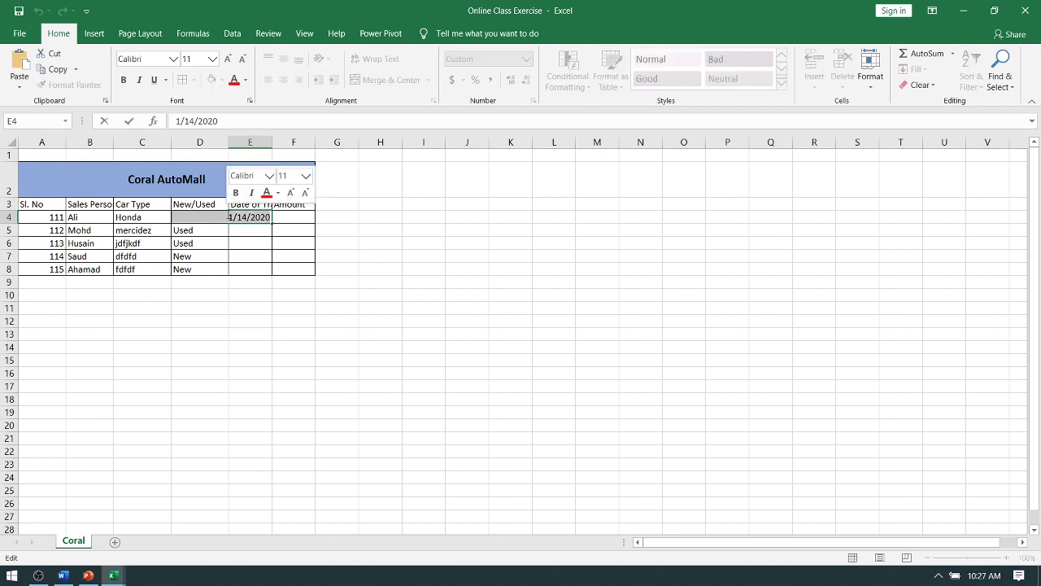
pyautogui.press('Escape')
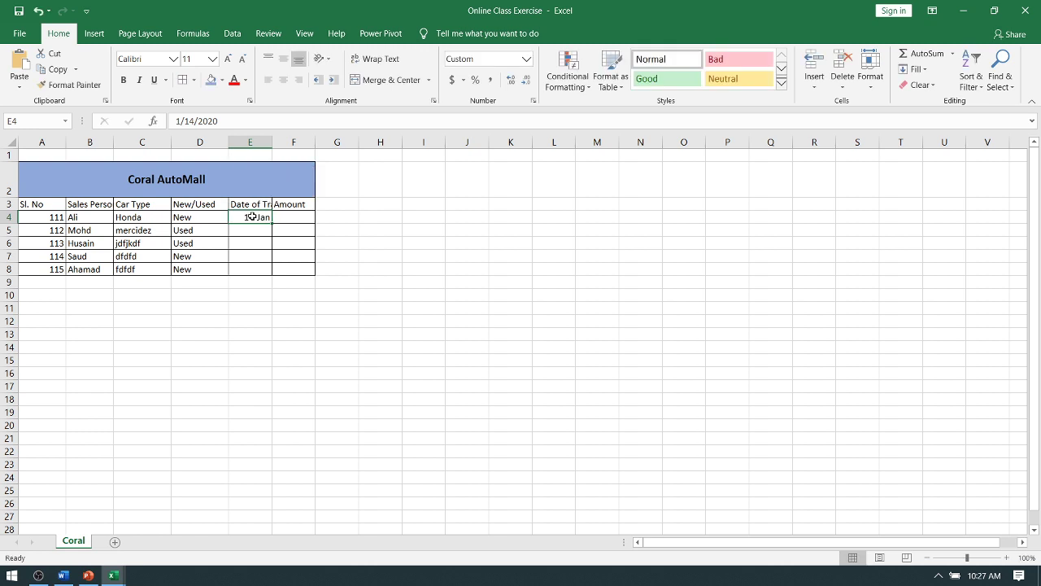
pyautogui.write('!')
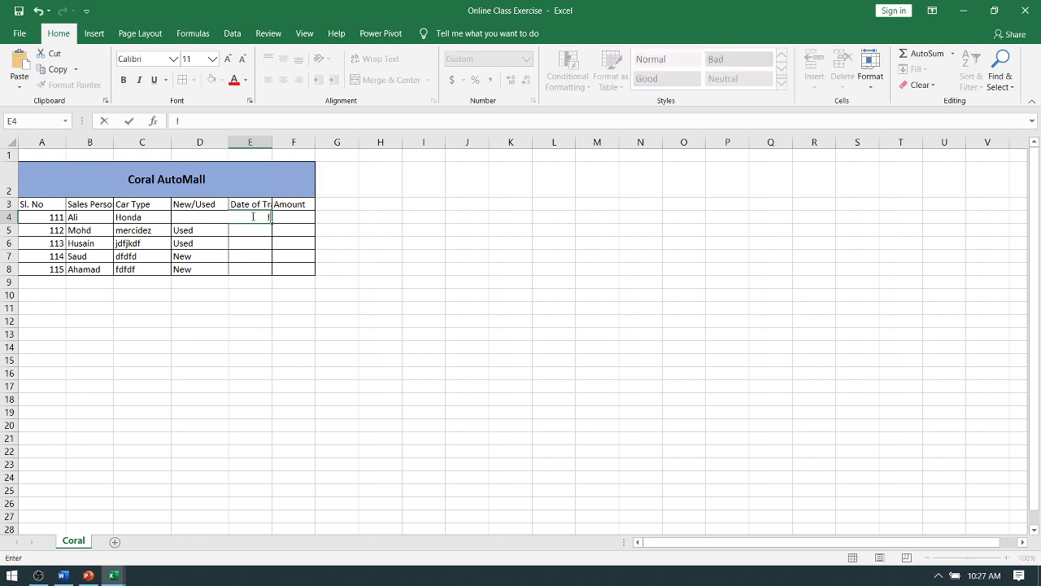
pyautogui.press('BackSpace')
pyautogui.write('15')
pyautogui.write(' Ja')
pyautogui.press('Return')
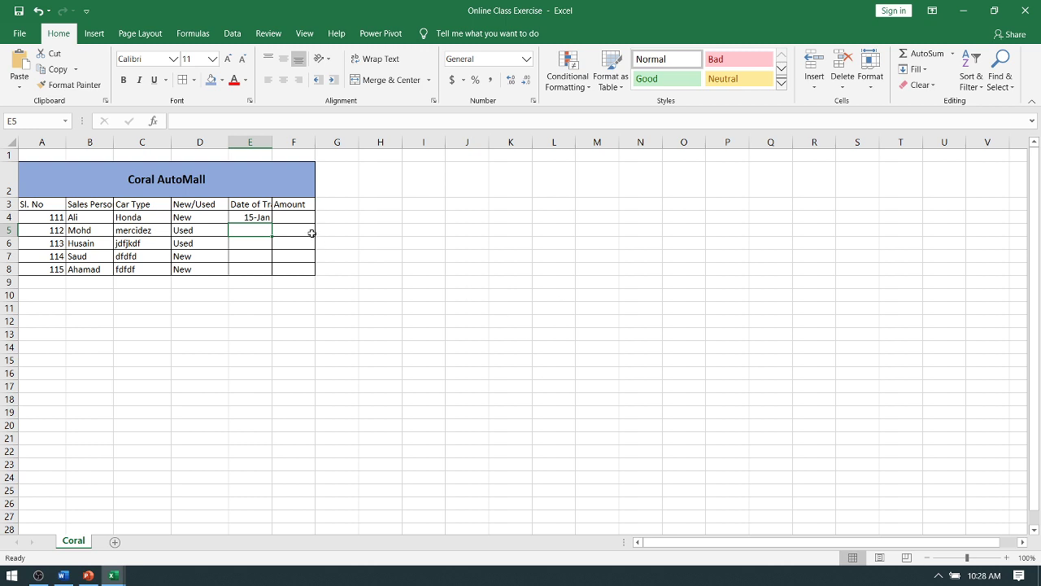
# Reselect E4 and bring up its Format Cells number settings with Ctrl+1
pyautogui.press('Up')
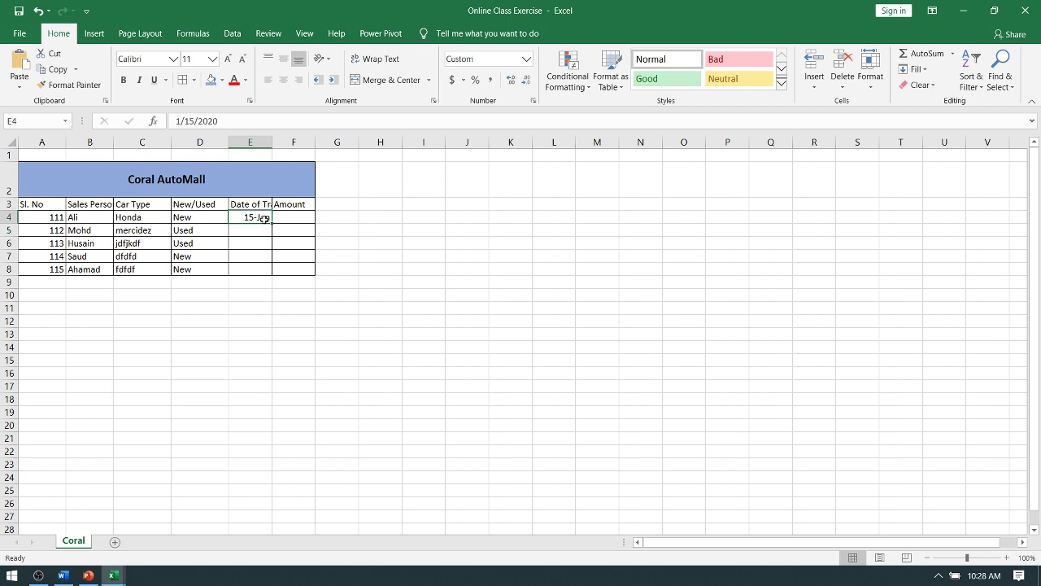
pyautogui.click(527, 60)
pyautogui.hotkey('ctrl', '1')
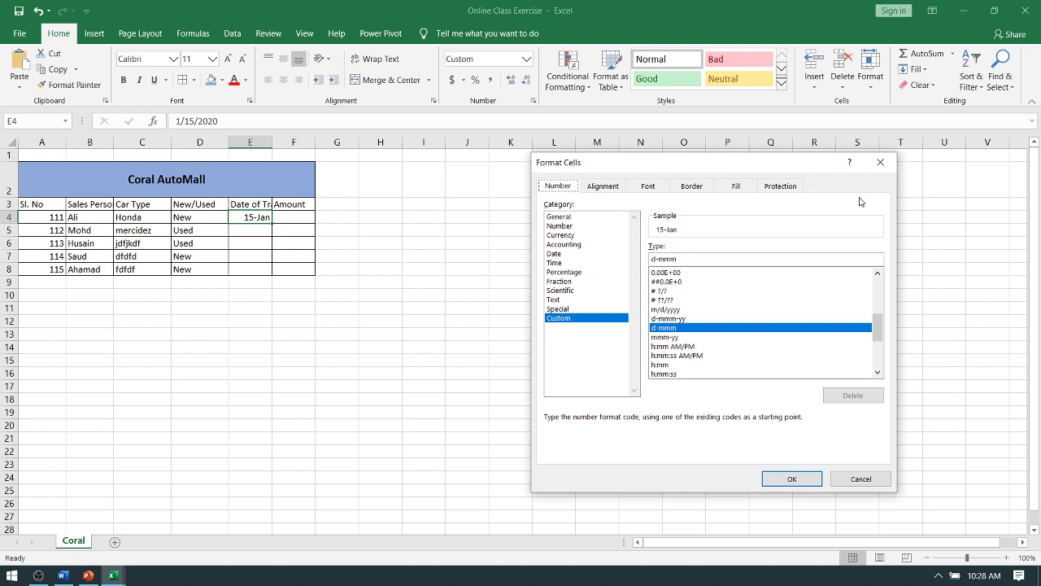
# Enter 4/7/2020 in E5 and give it the 14-Mar day-month date format
pyautogui.press('Return')
pyautogui.click(259, 230)
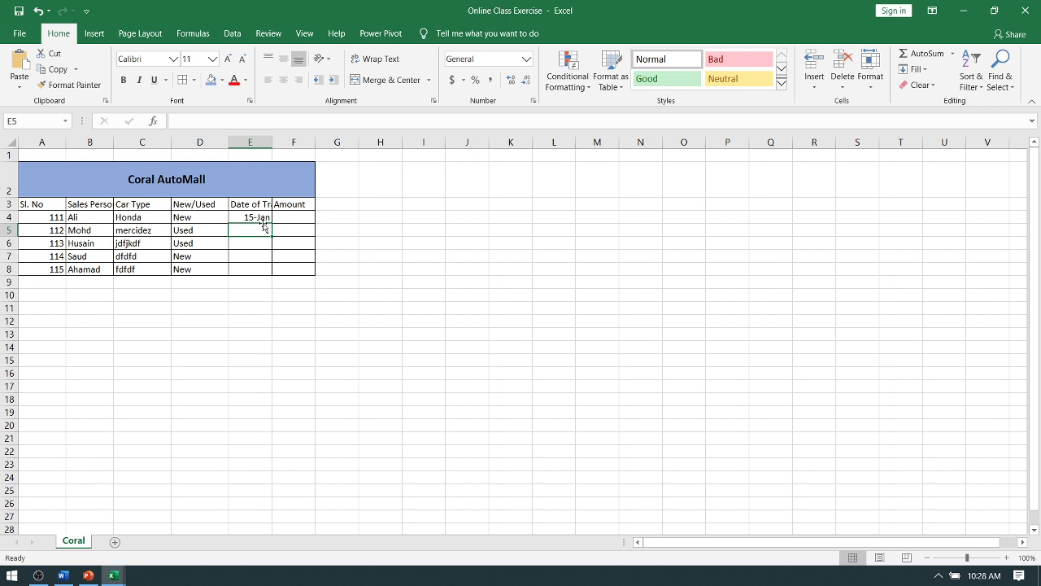
pyautogui.write('4/7/2020')
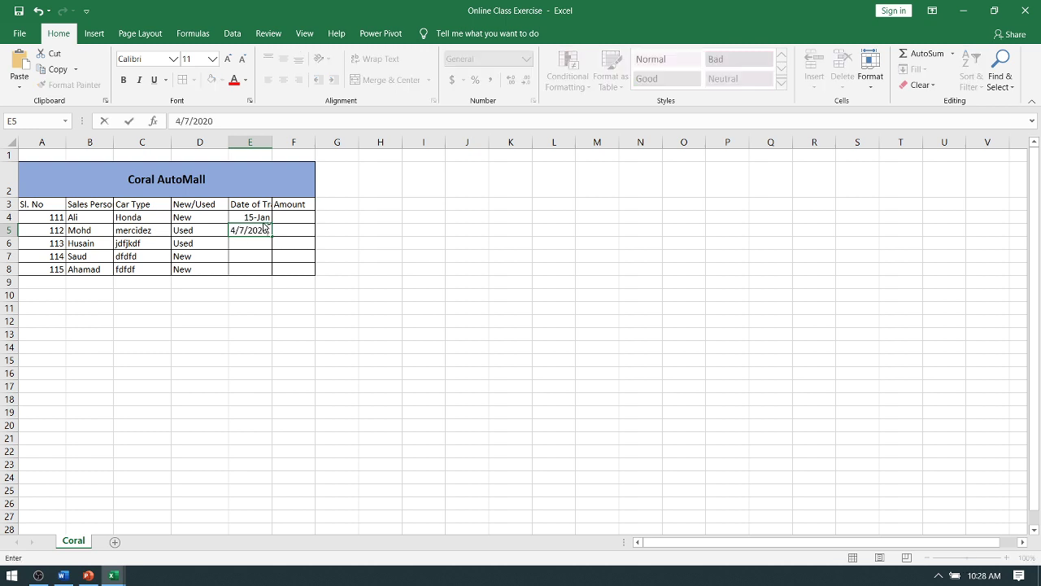
pyautogui.hotkey('ctrl', 'Return')
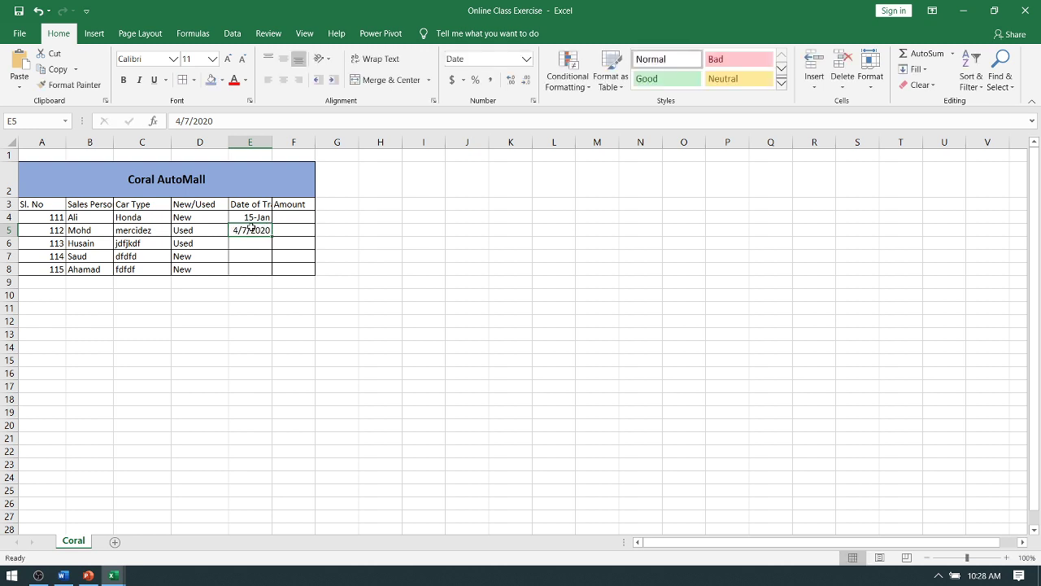
pyautogui.click(526, 58)
pyautogui.click(515, 399)
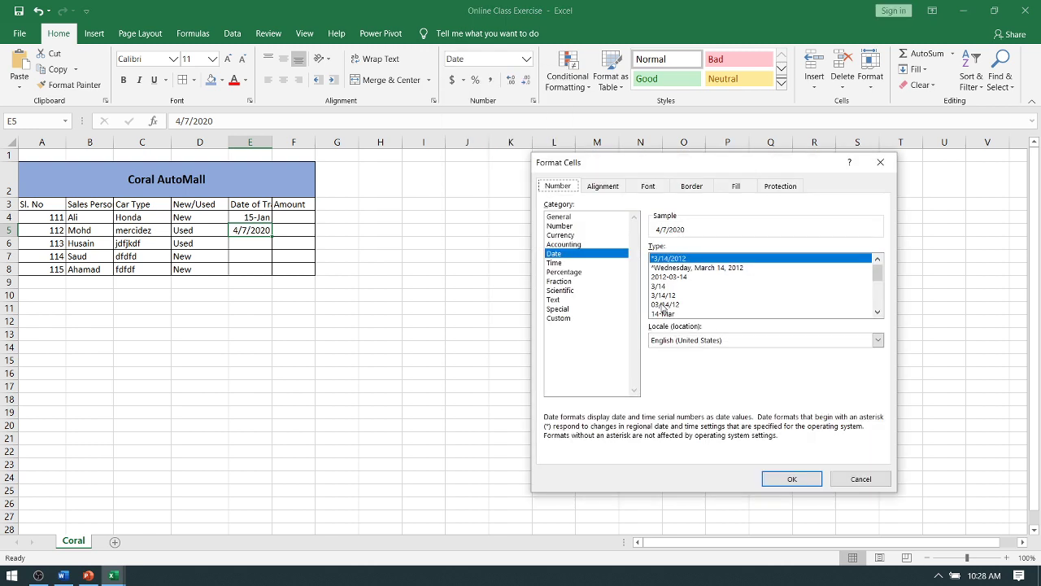
pyautogui.scroll(-2, 664, 301)
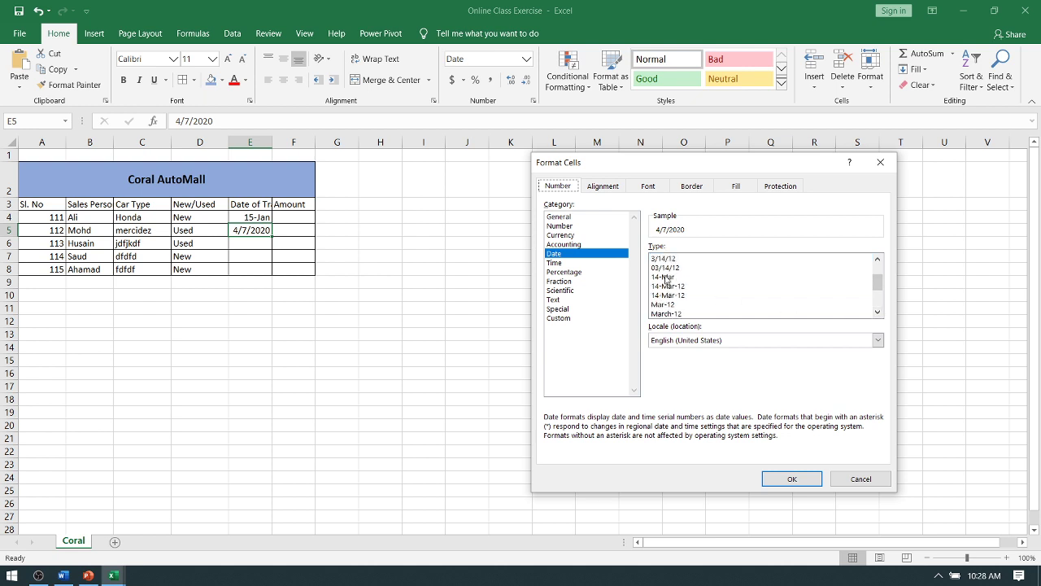
pyautogui.doubleClick(665, 277)
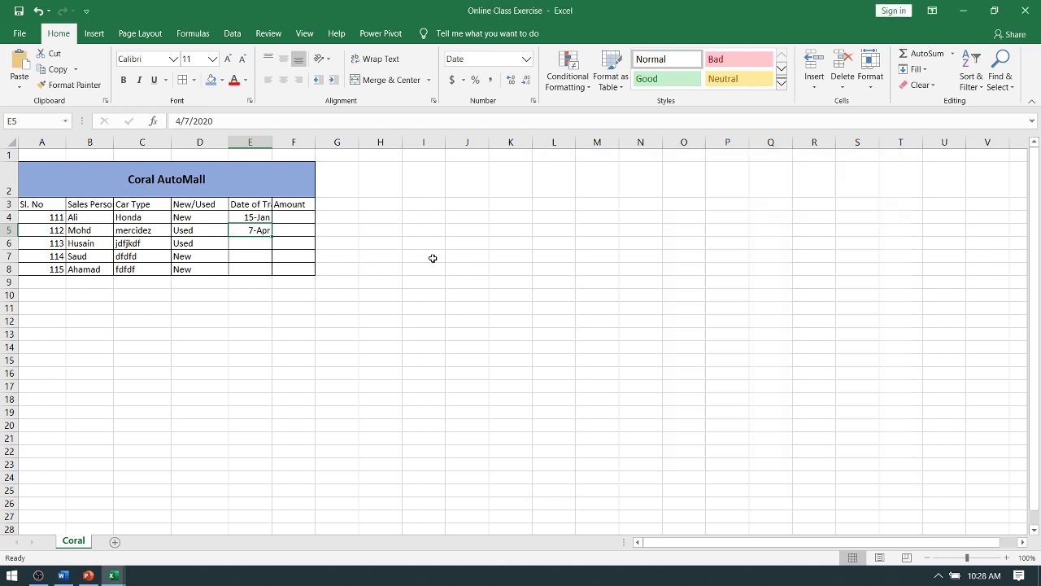
pyautogui.click(251, 243)
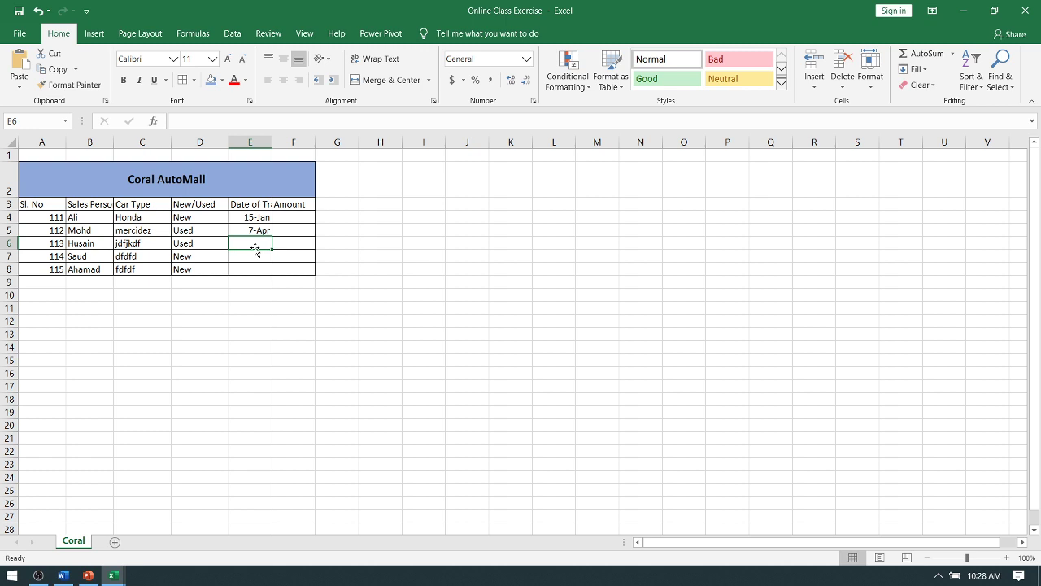
# Type 23-Mar, 6-Apr and 10-Dec into E6, E7 and E8
pyautogui.write('23')
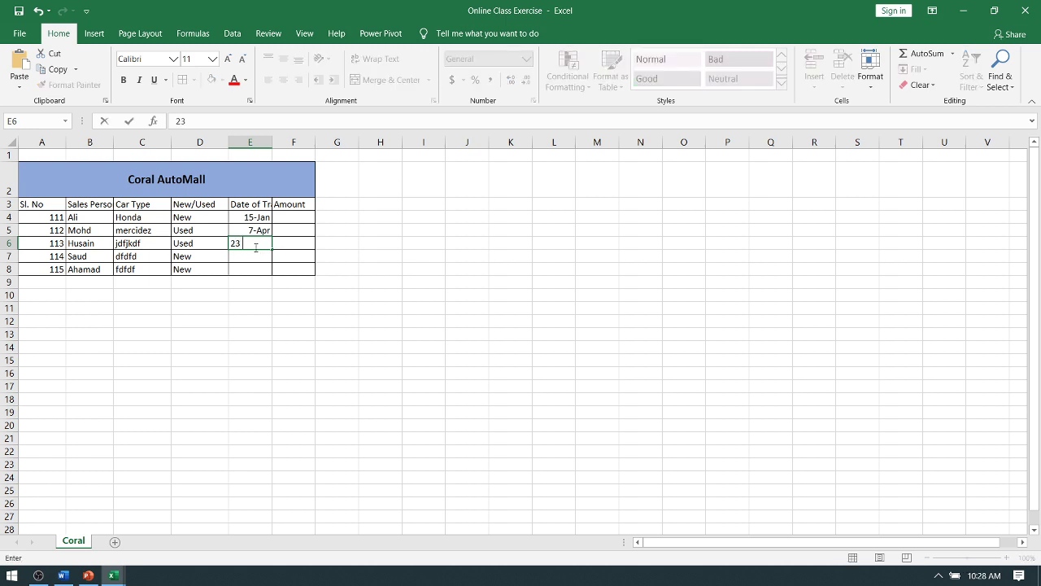
pyautogui.write('-3')
pyautogui.press('Return')
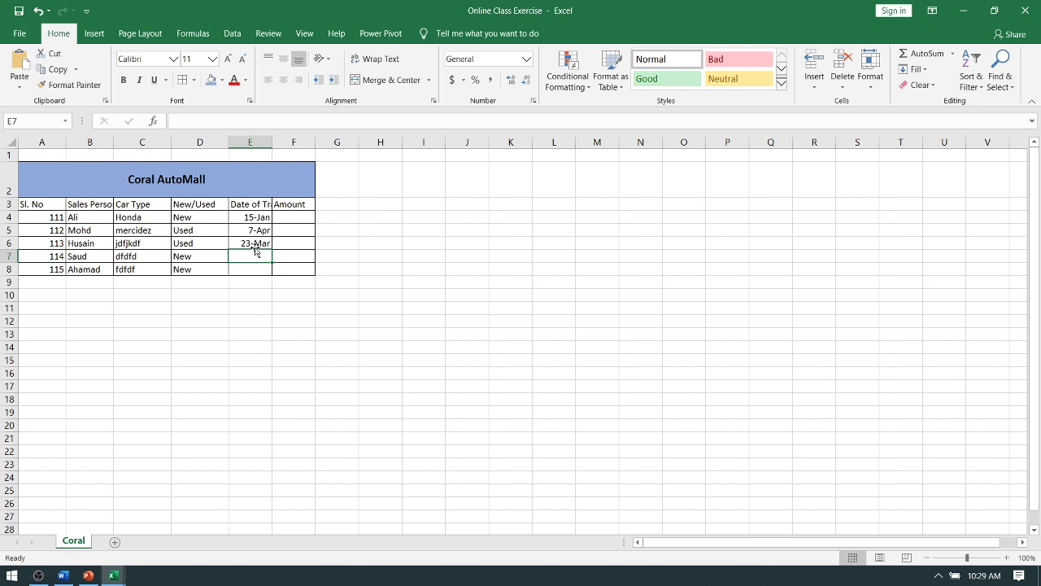
pyautogui.write('6')
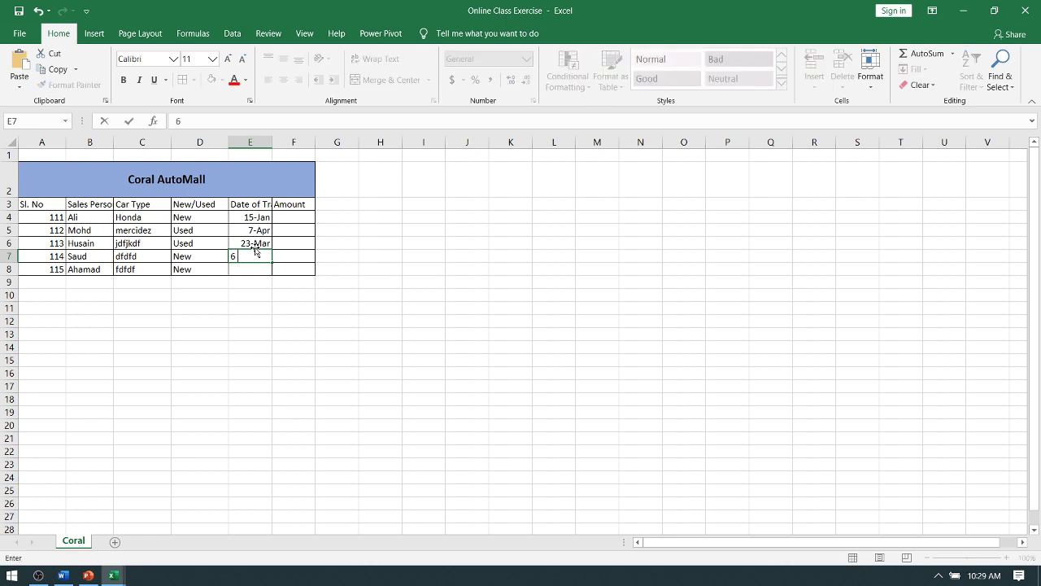
pyautogui.write(' Apri')
pyautogui.write('l')
pyautogui.press('Return')
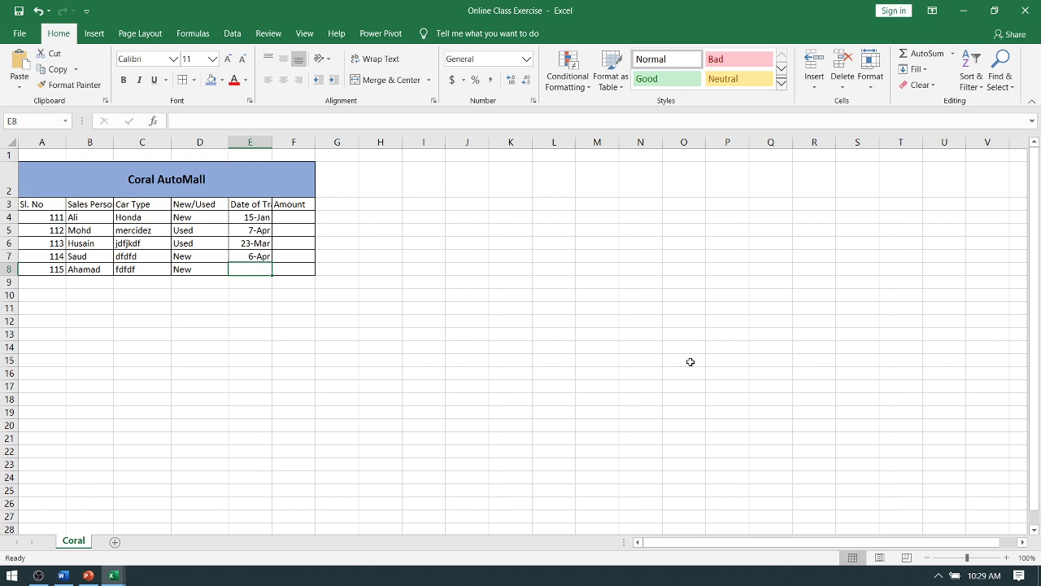
pyautogui.write('10')
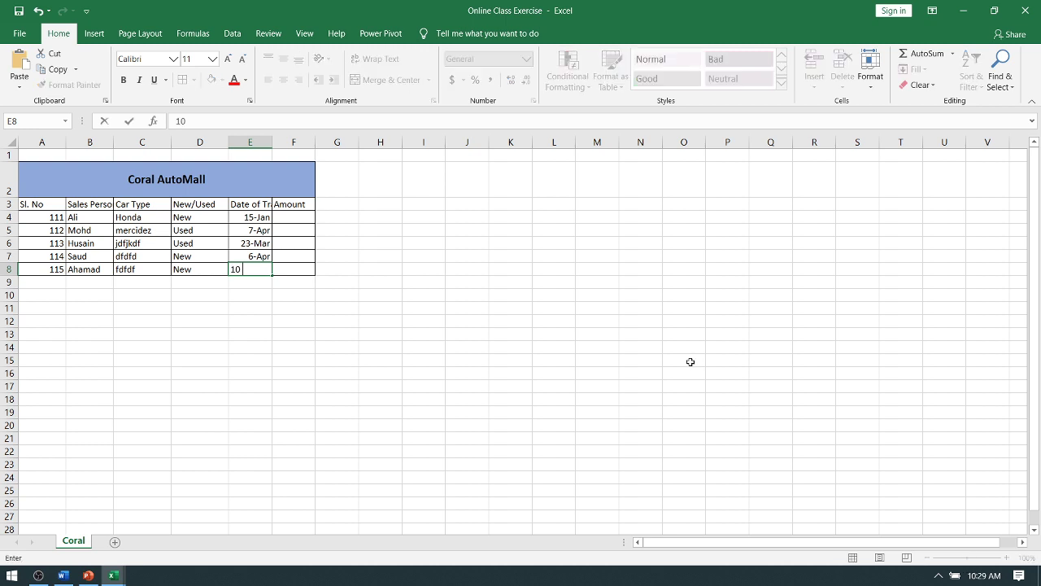
pyautogui.write(' Dec')
pyautogui.write('em')
pyautogui.press('Return')
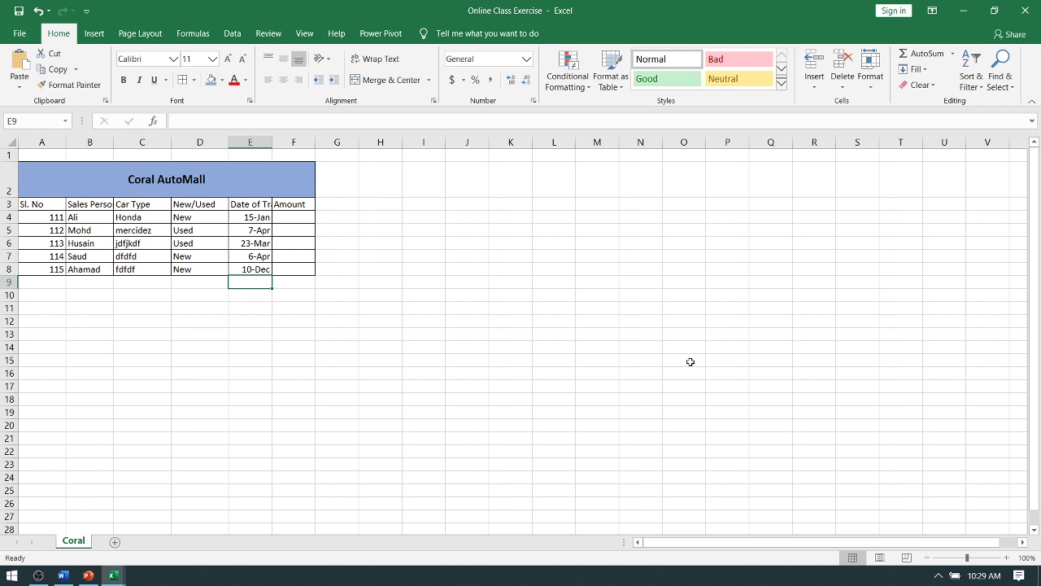
# Fill the Amount column from F4 with 10000, 47676767, 67676, 76767 and 767676
pyautogui.click(298, 218)
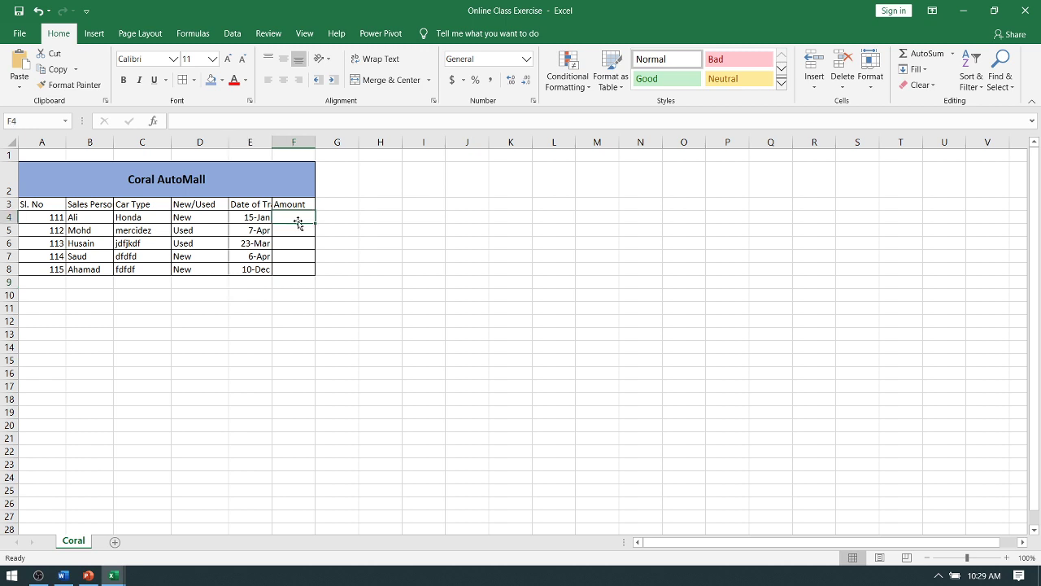
pyautogui.write('100')
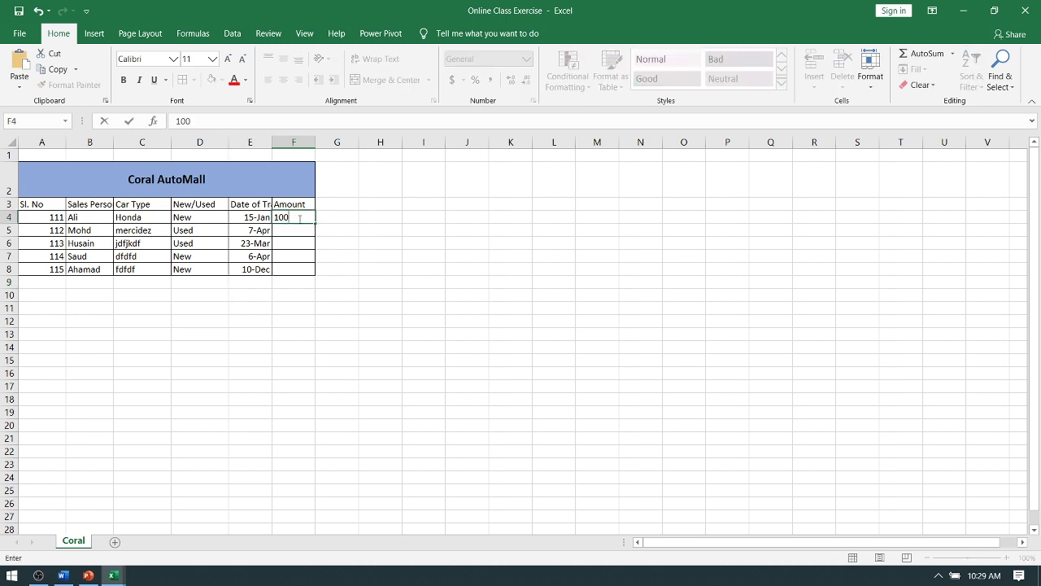
pyautogui.write('00')
pyautogui.press('Return')
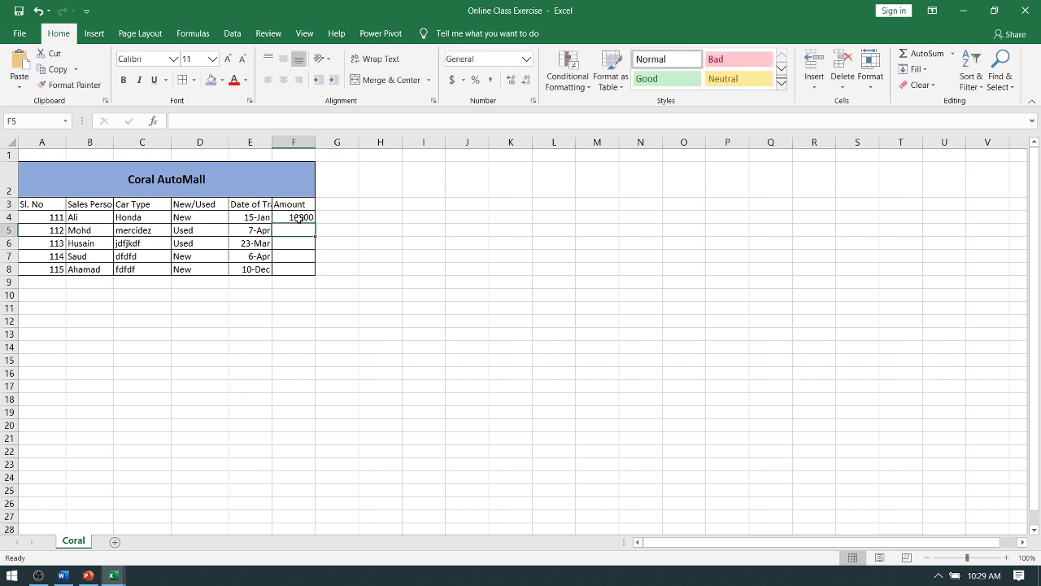
pyautogui.write('47676767')
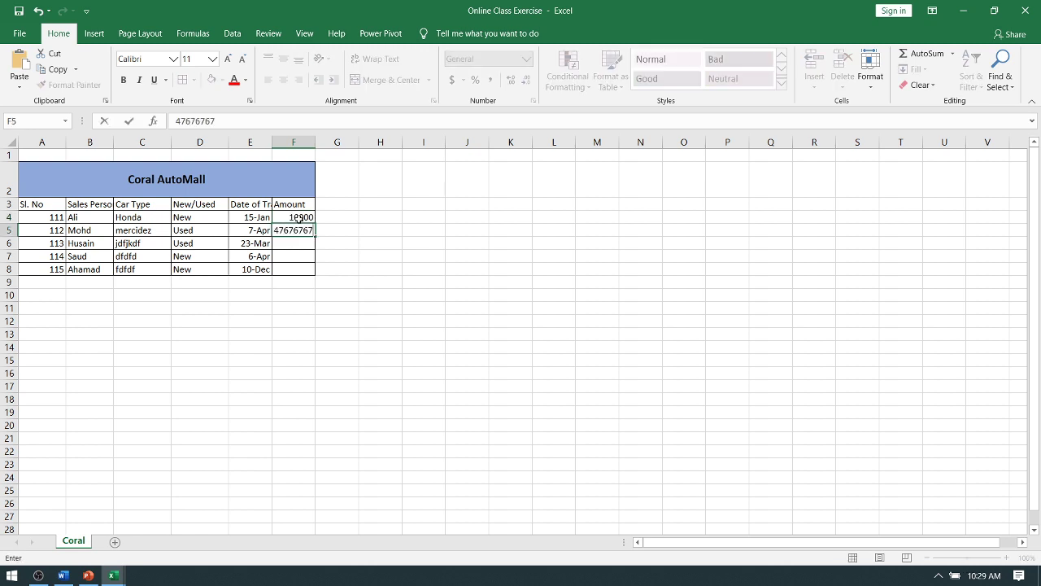
pyautogui.press('Return')
pyautogui.write('67676')
pyautogui.press('Return')
pyautogui.write('76')
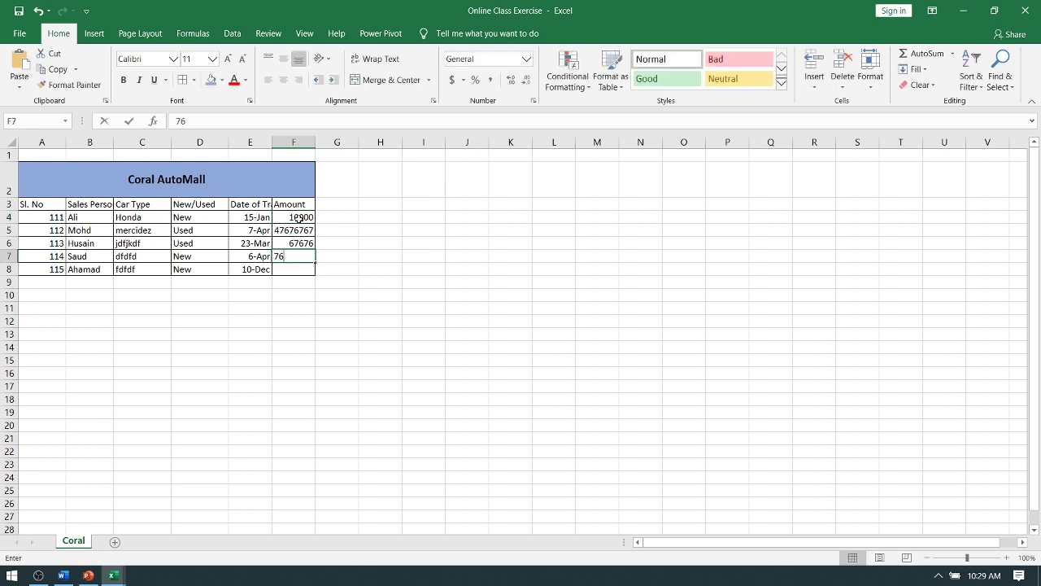
pyautogui.write('767')
pyautogui.press('Return')
pyautogui.write('767676')
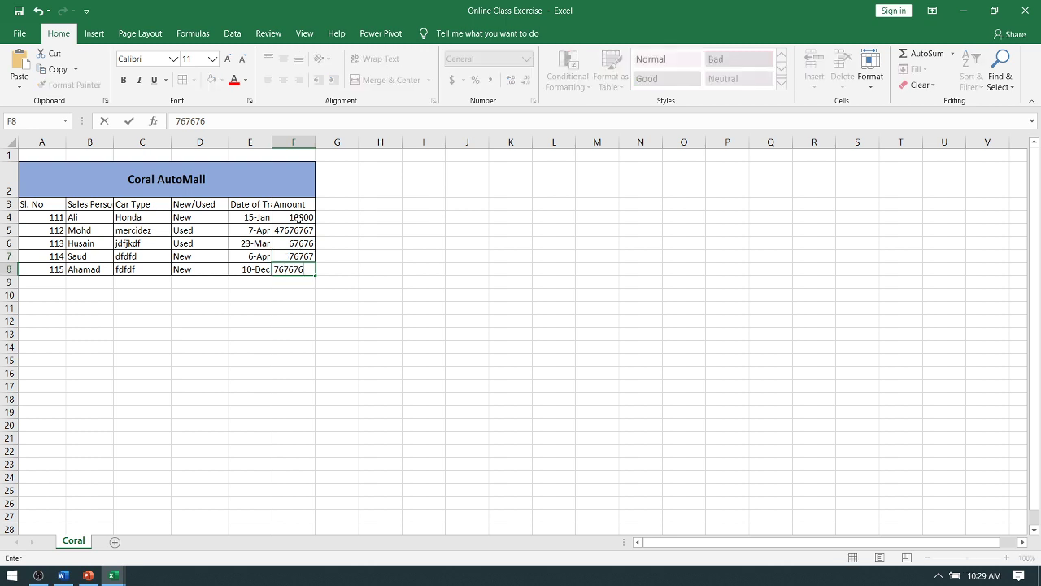
pyautogui.press('Return')
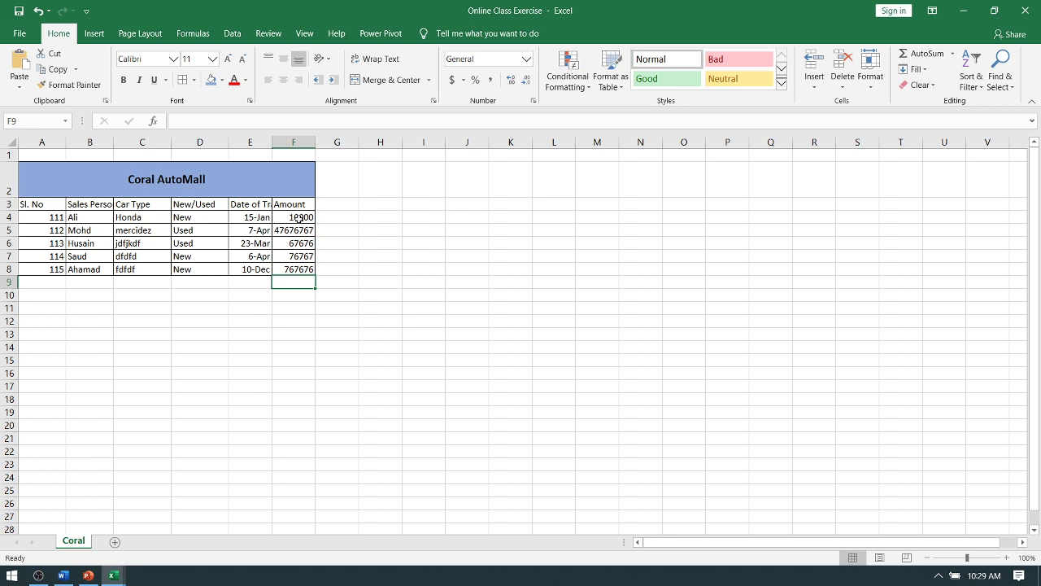
# Read the exercise steps in Word, then return to the Online Class Exercise workbook
pyautogui.hotkey('alt', 'Tab')
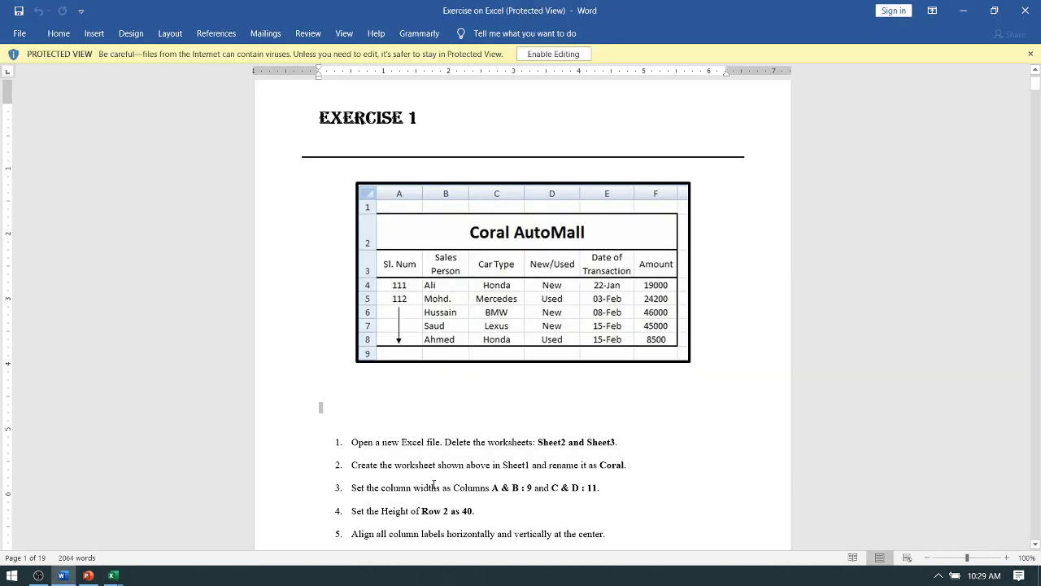
pyautogui.scroll(-2, 541, 519)
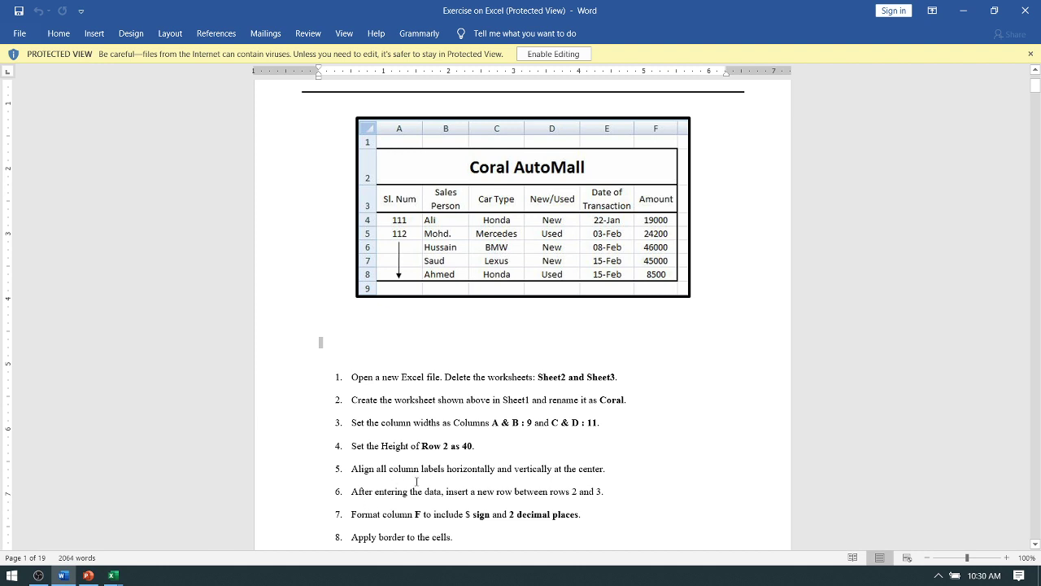
pyautogui.click(71, 580)
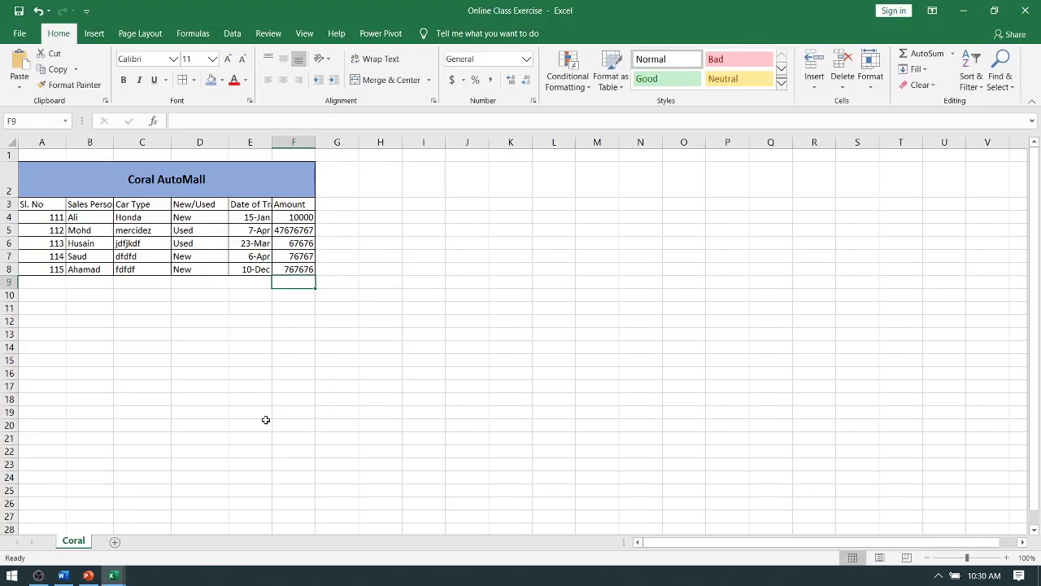
# Center the row 3 column headings in their cells
pyautogui.click(90, 204)
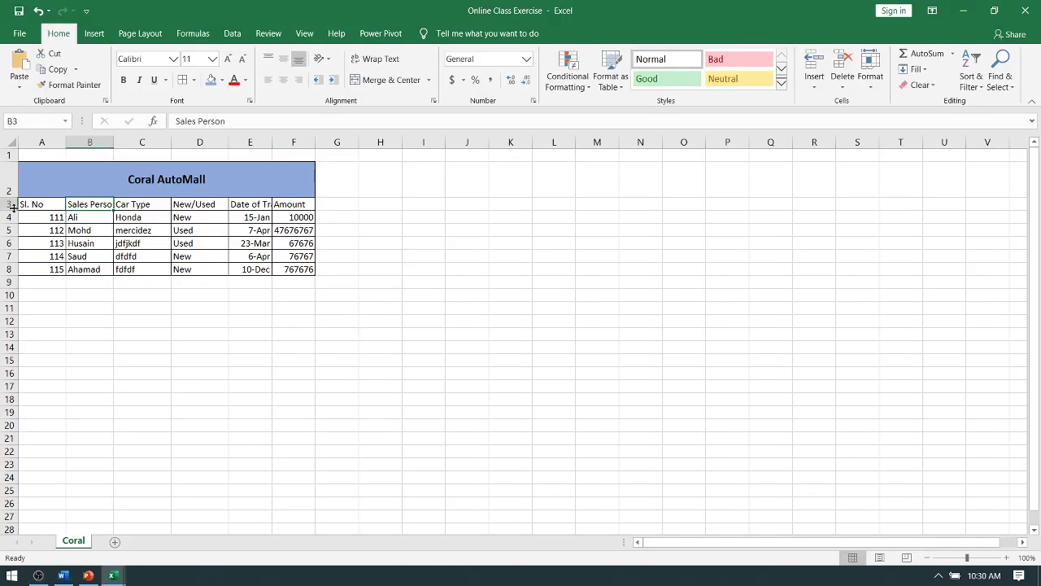
pyautogui.click(12, 204)
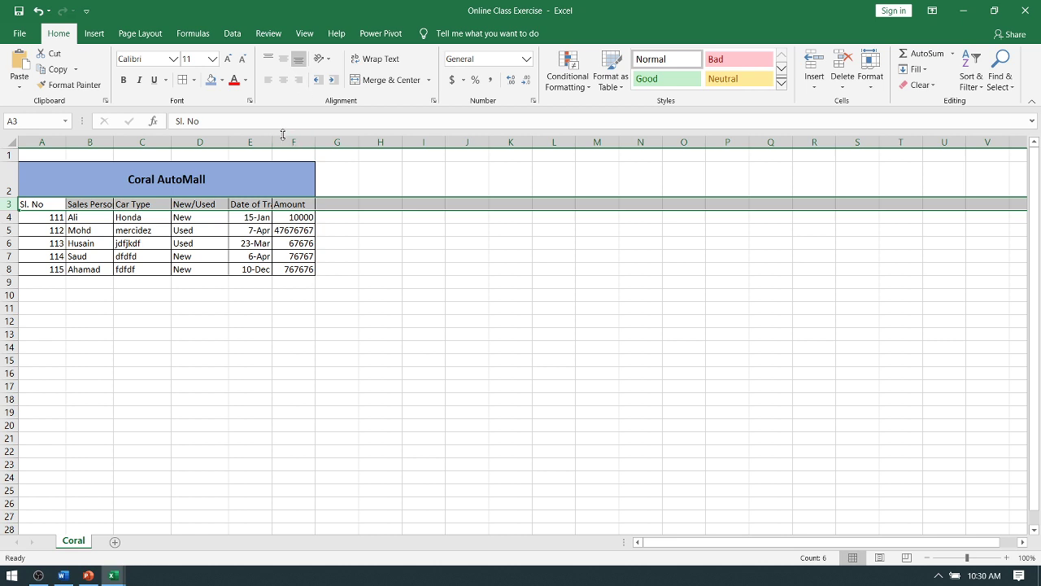
pyautogui.click(283, 80)
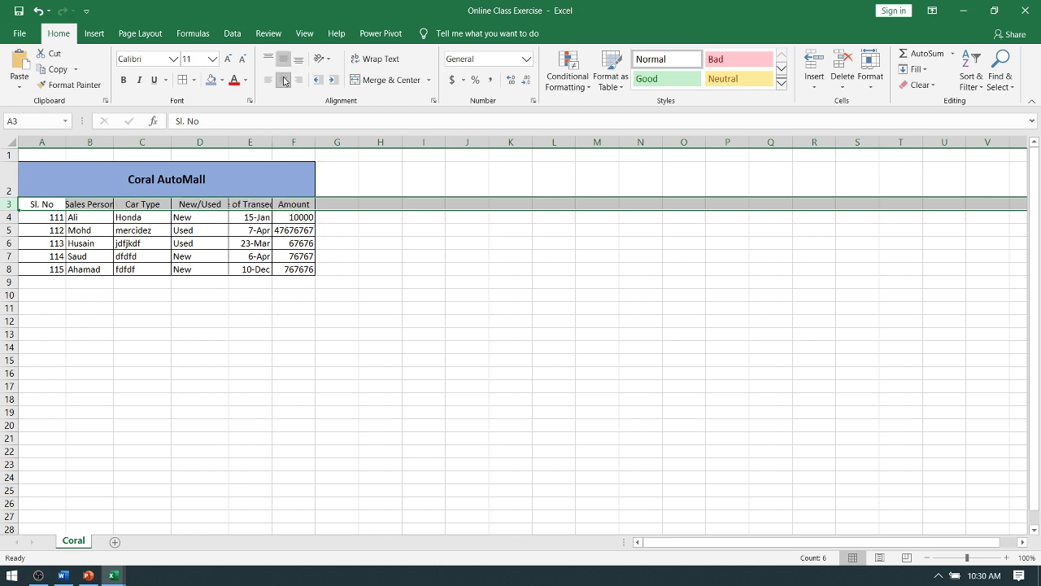
pyautogui.click(204, 228)
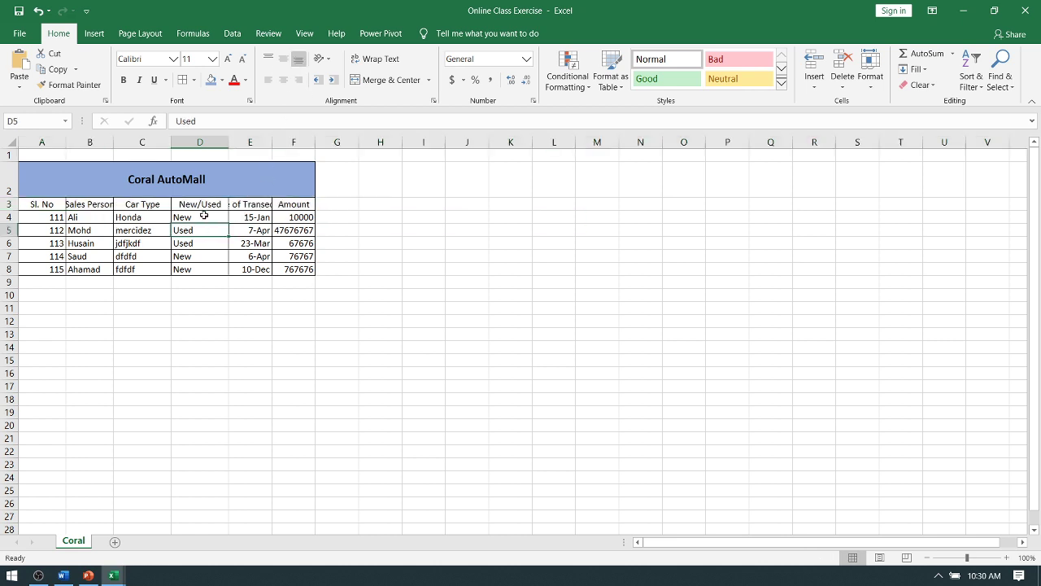
# Wrap the Date of Transection heading and widen column E so it fits on two lines
pyautogui.click(243, 204)
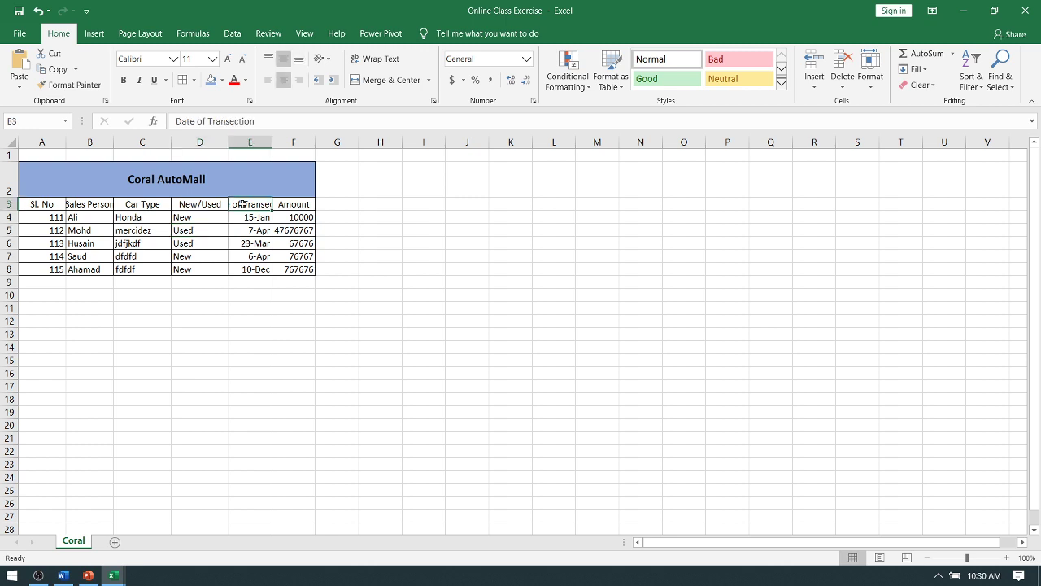
pyautogui.hotkey('alt', 'h')
pyautogui.press('w')
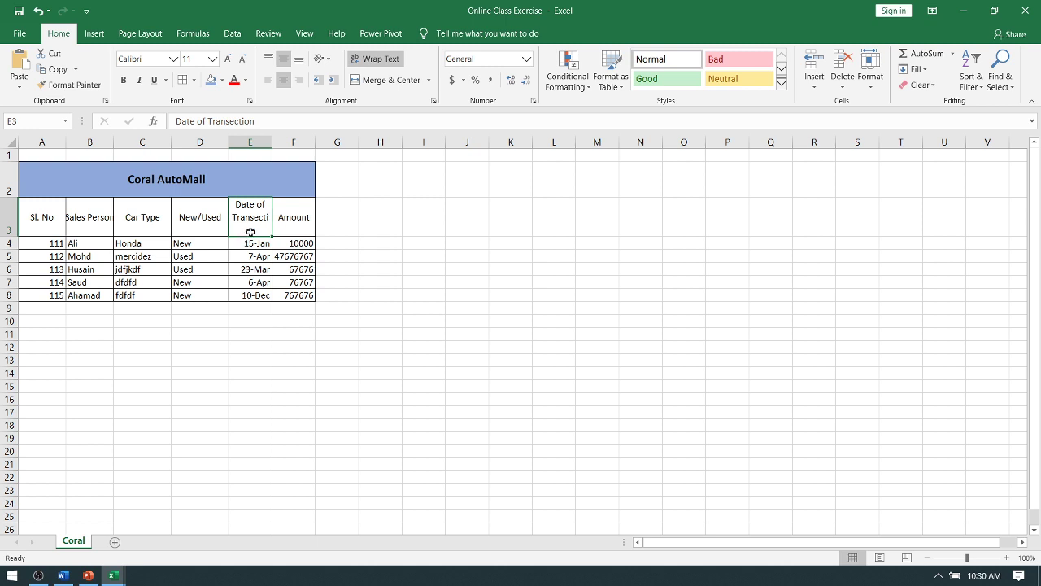
pyautogui.moveTo(274, 143); pyautogui.dragTo(282, 143)
pyautogui.click(301, 255)
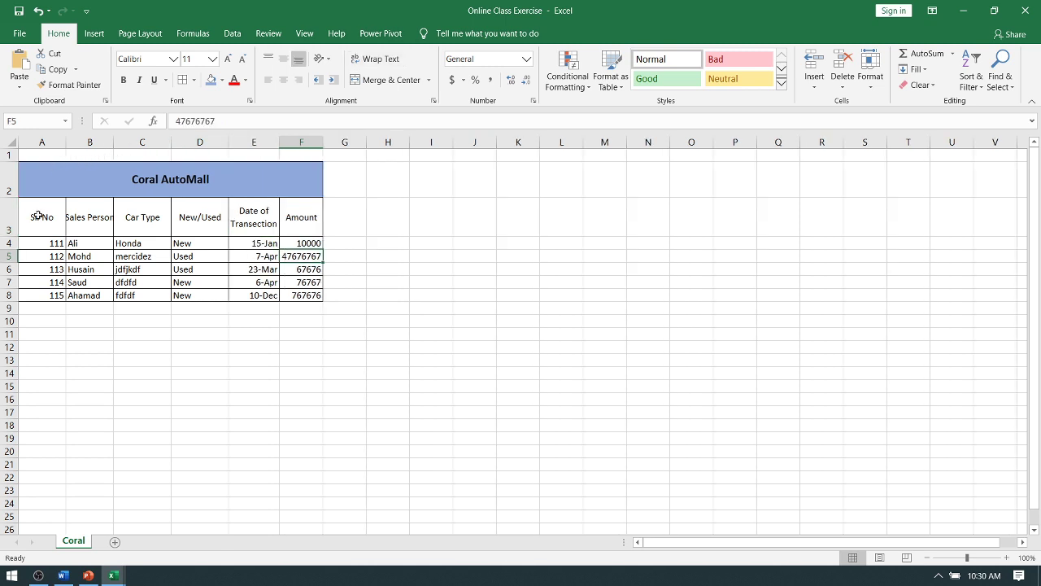
pyautogui.moveTo(39, 218); pyautogui.dragTo(293, 218)
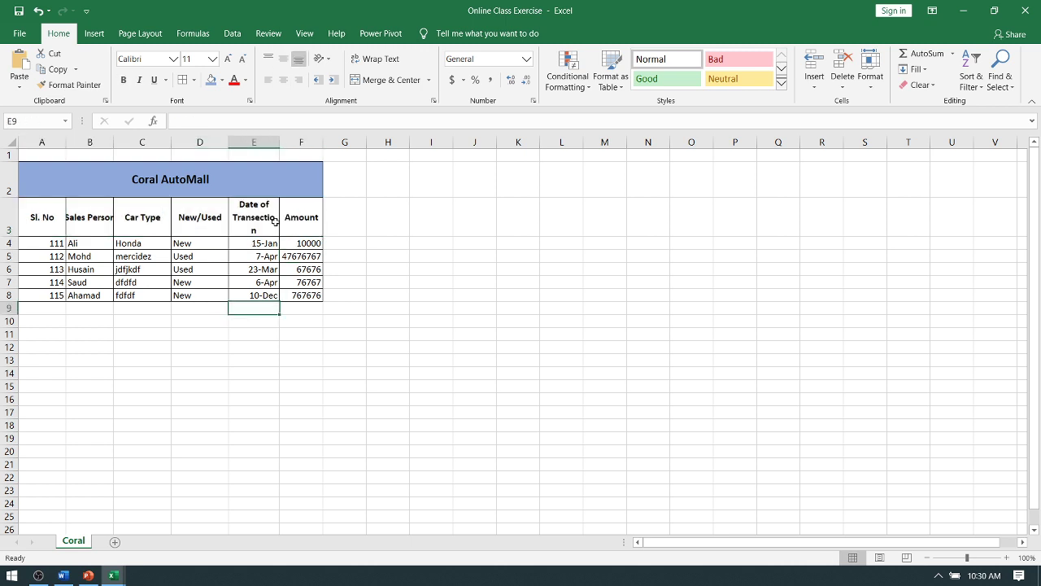
pyautogui.moveTo(279, 145); pyautogui.dragTo(290, 147)
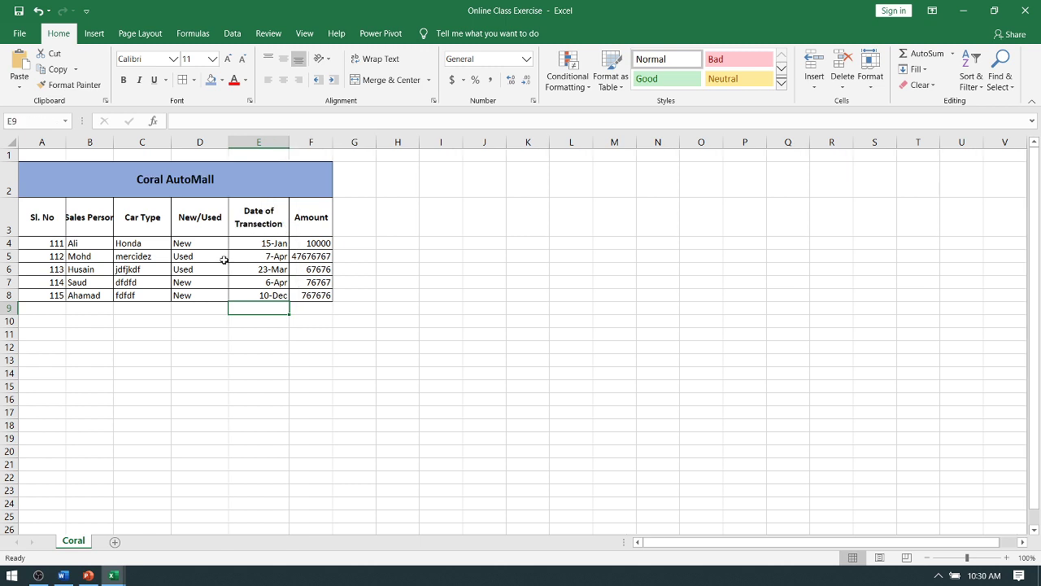
pyautogui.click(222, 384)
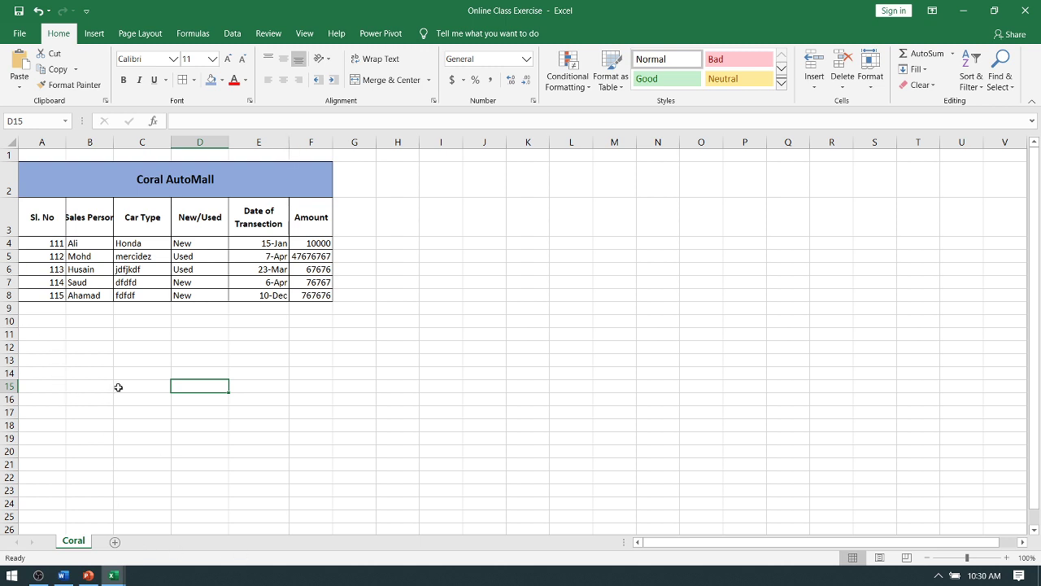
# Glance at the Word exercise steps, then bring the Online Class Exercise workbook forward
pyautogui.click(62, 575)
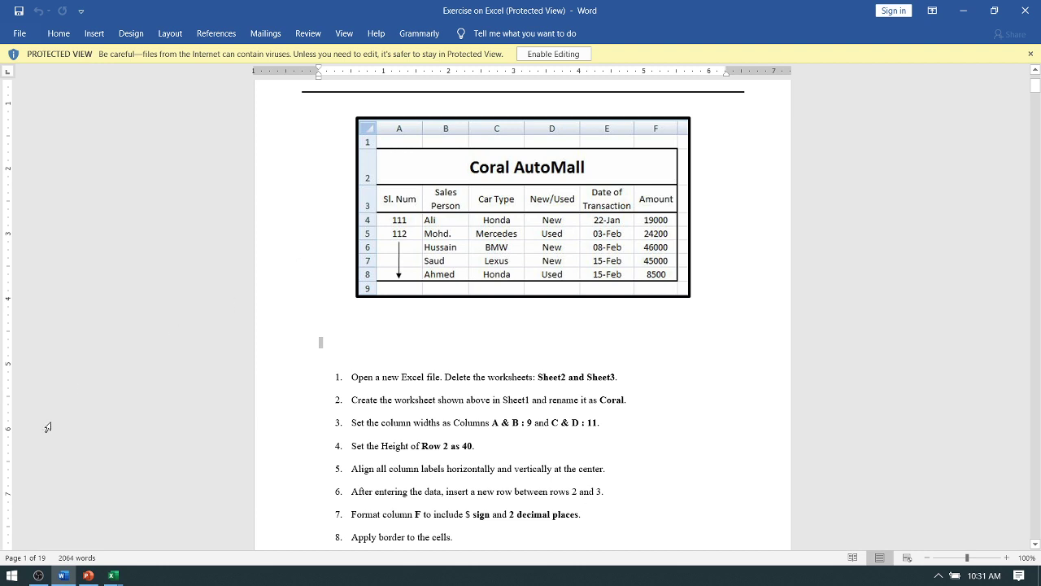
pyautogui.click(113, 575)
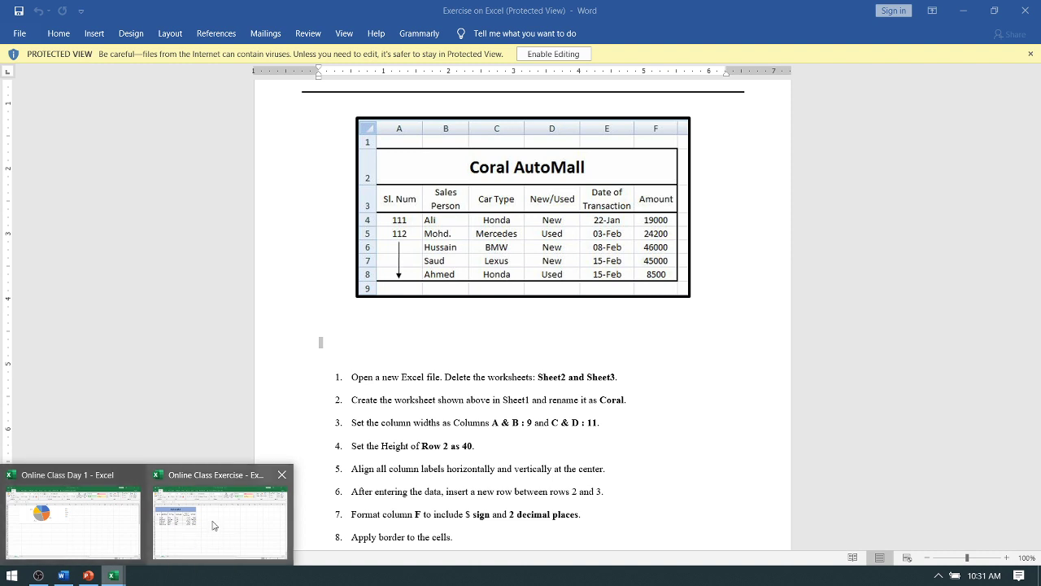
pyautogui.click(212, 525)
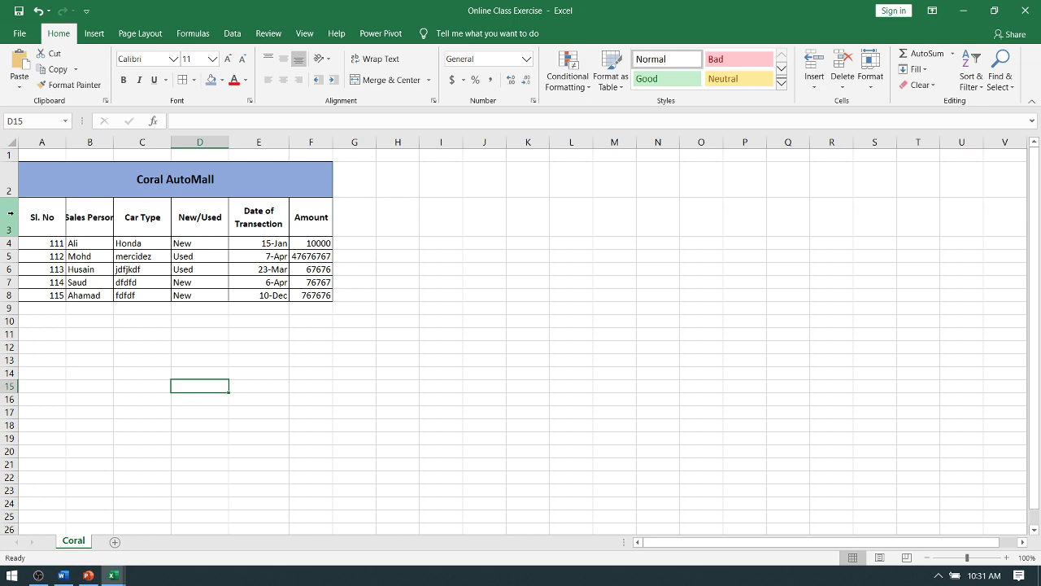
# Insert a blank row above the headings row, undoing a row misplaced above the title
pyautogui.click(11, 213)
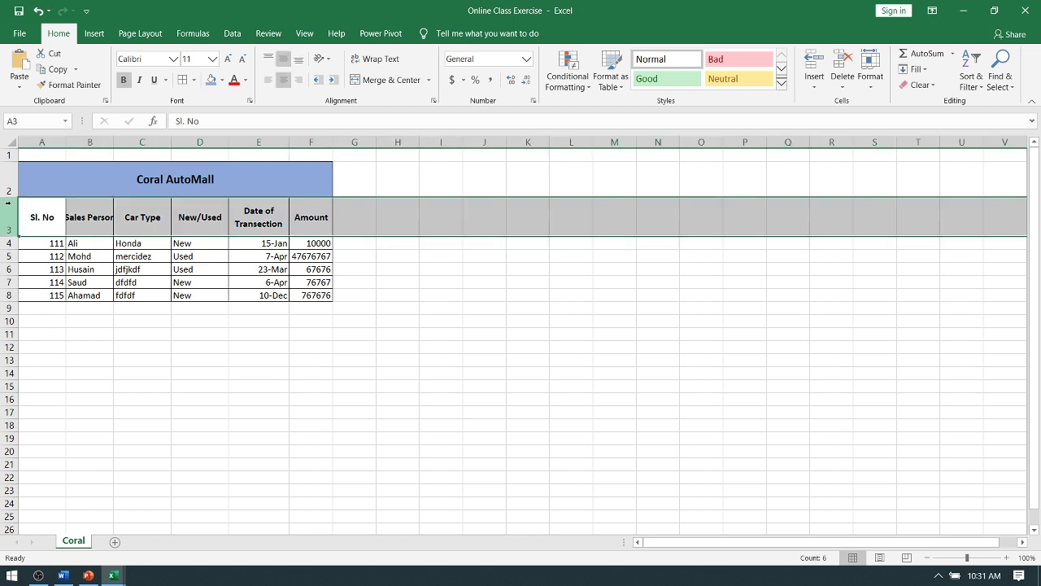
pyautogui.rightClick(13, 194)
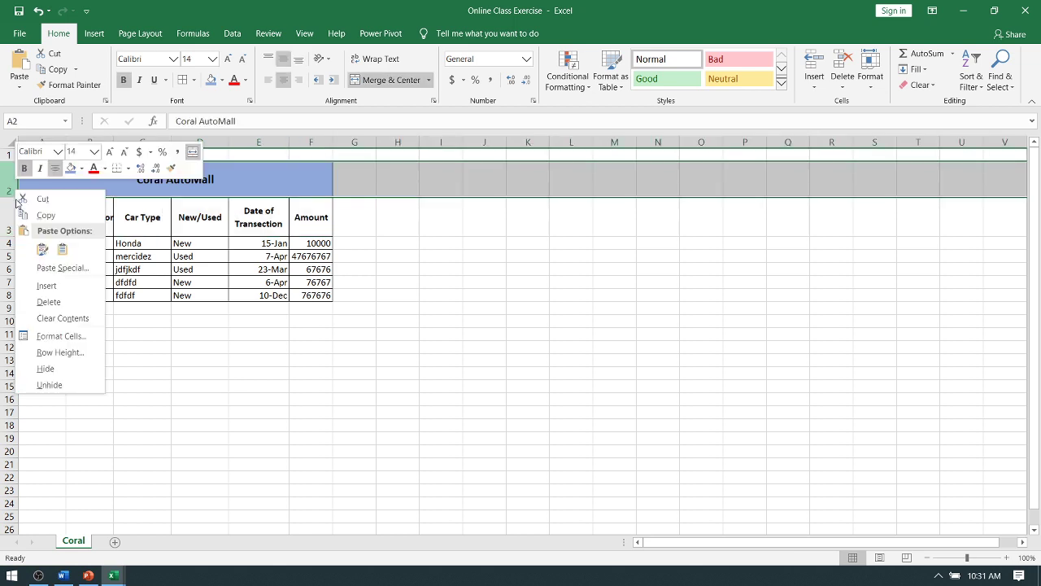
pyautogui.press('i')
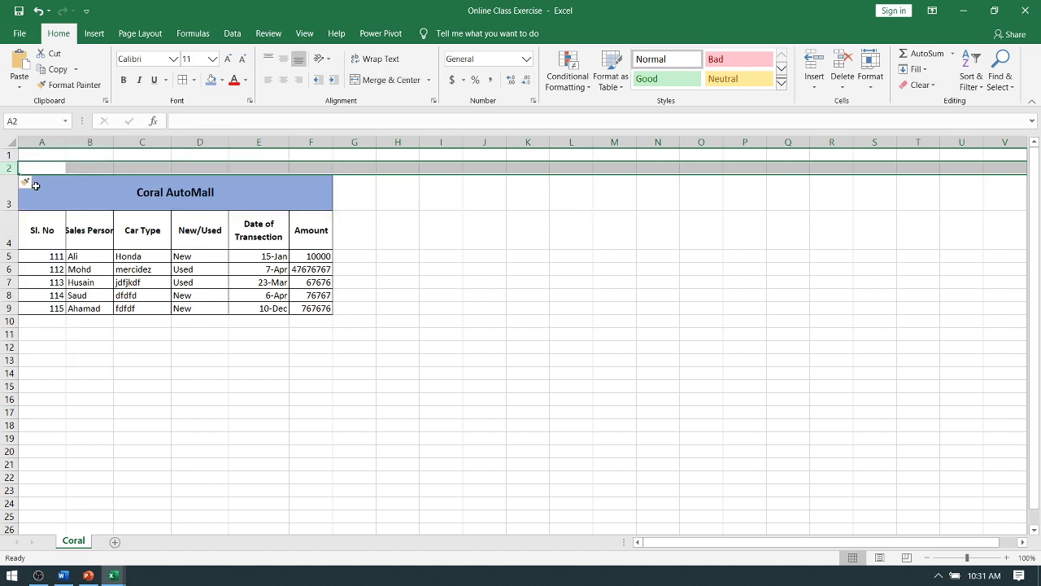
pyautogui.hotkey('ctrl', 'z')
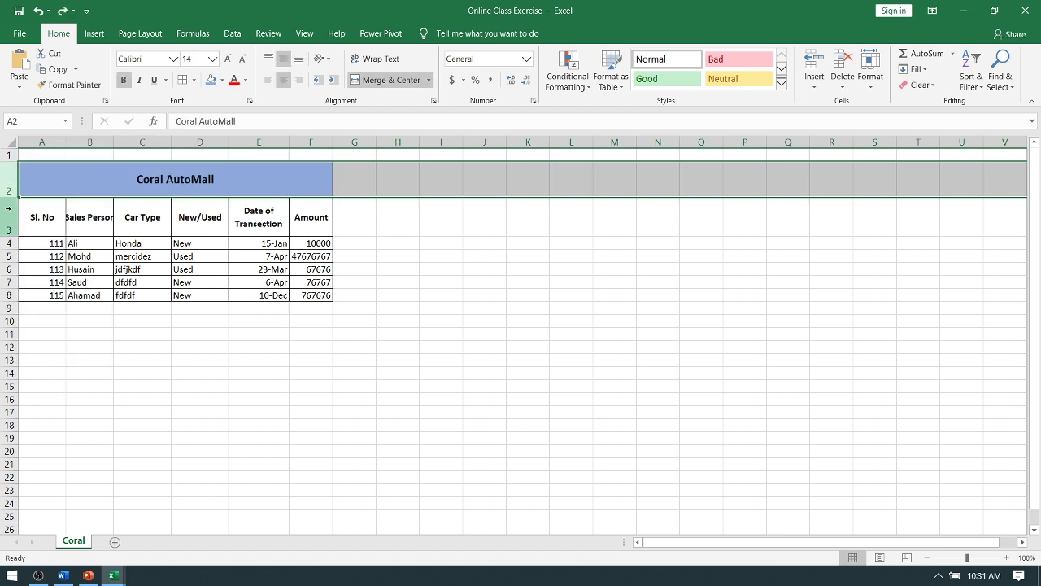
pyautogui.click(10, 216)
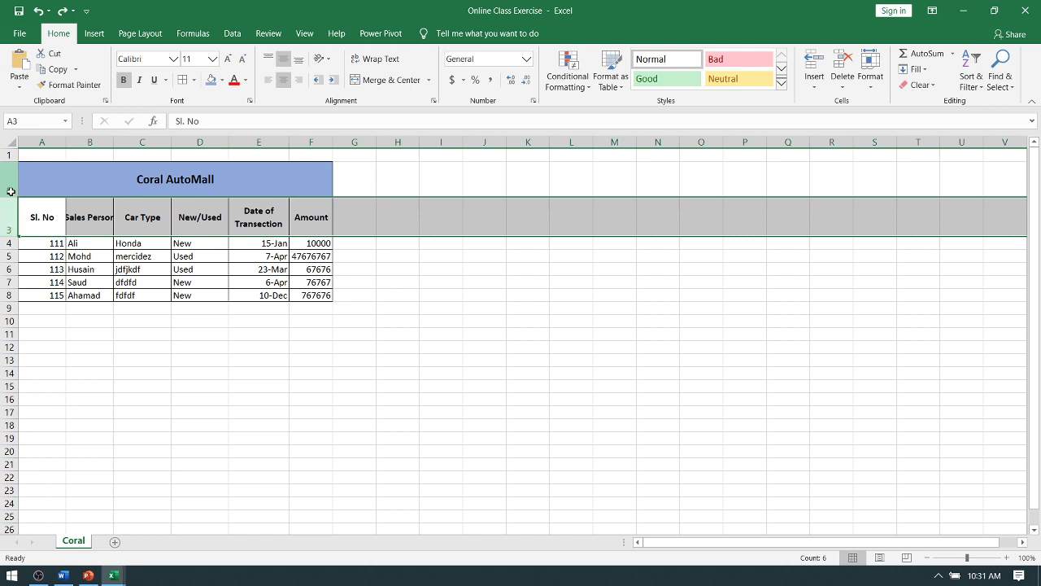
pyautogui.click(11, 189)
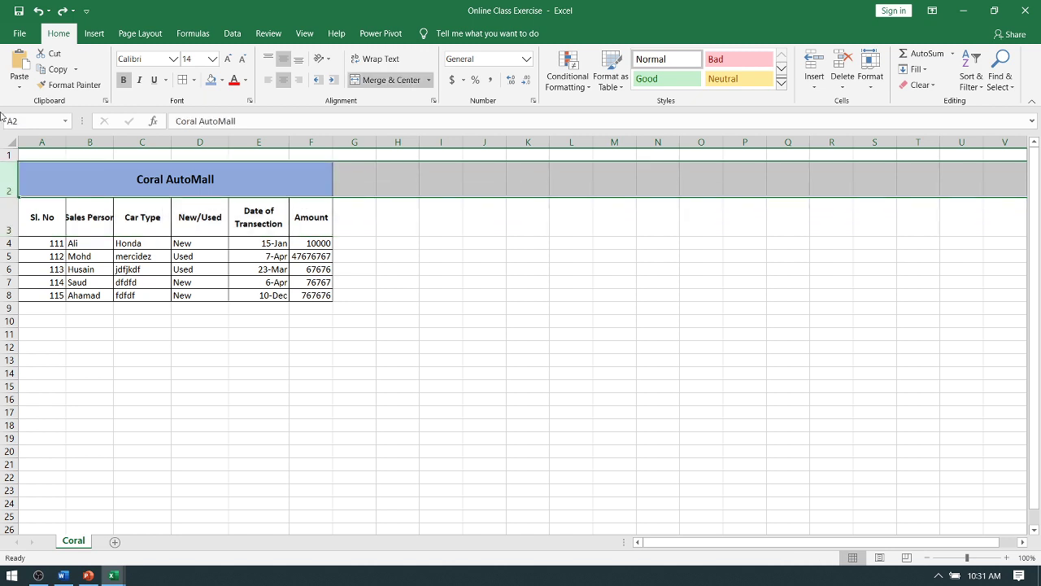
pyautogui.click(9, 217)
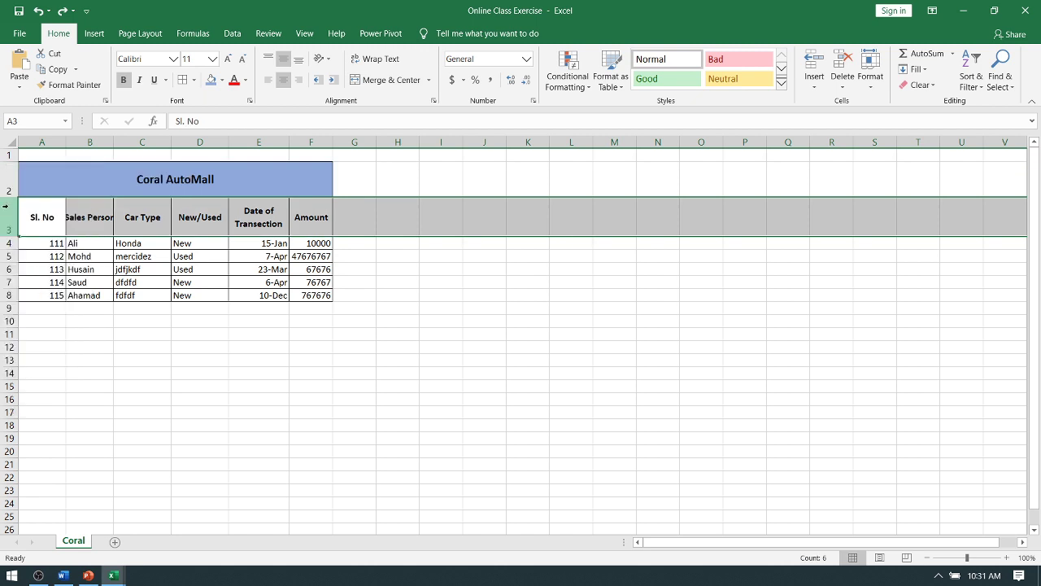
pyautogui.rightClick(9, 211)
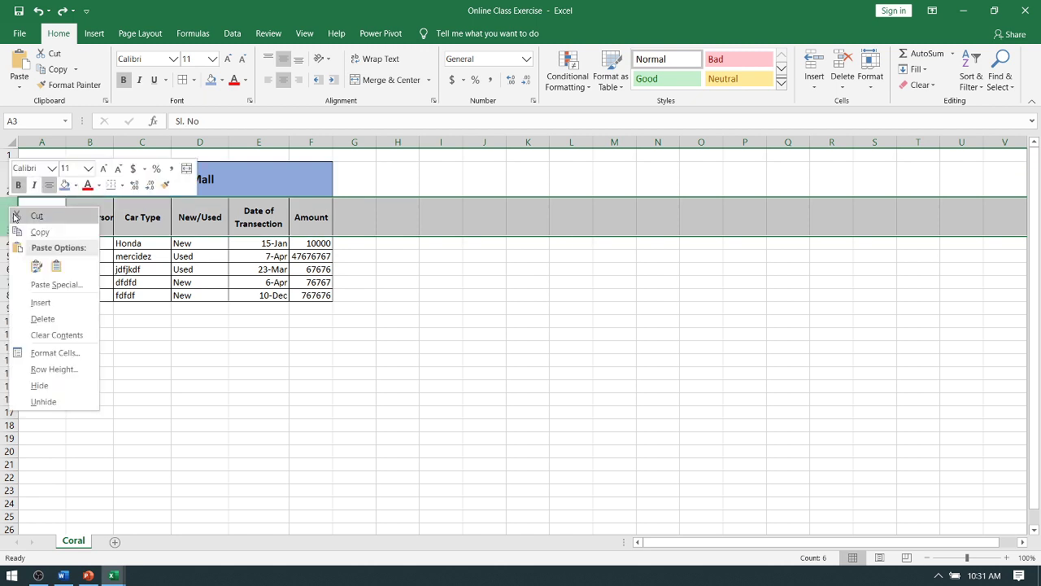
pyautogui.click(39, 302)
pyautogui.click(293, 221)
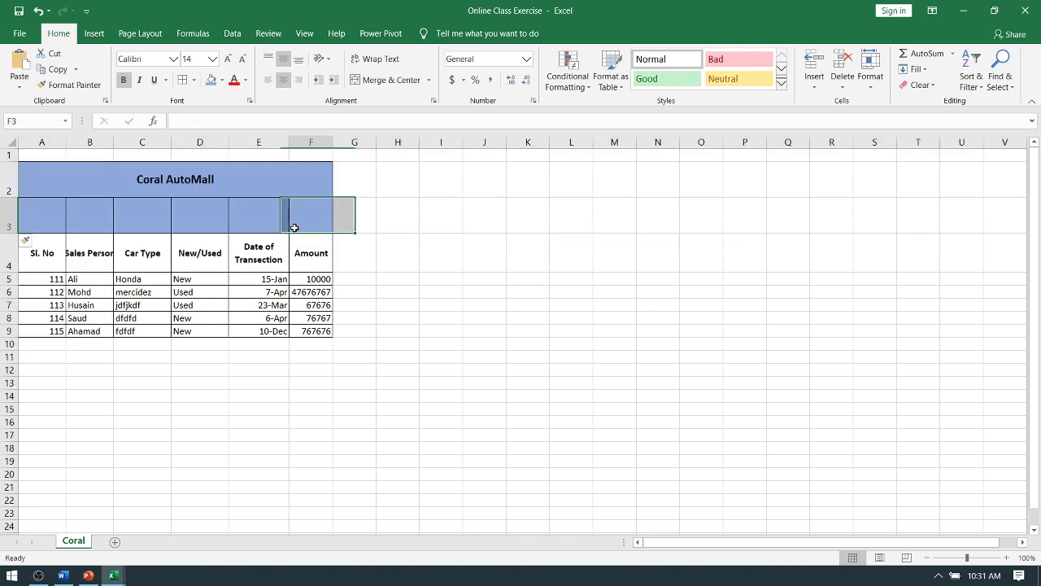
pyautogui.click(494, 320)
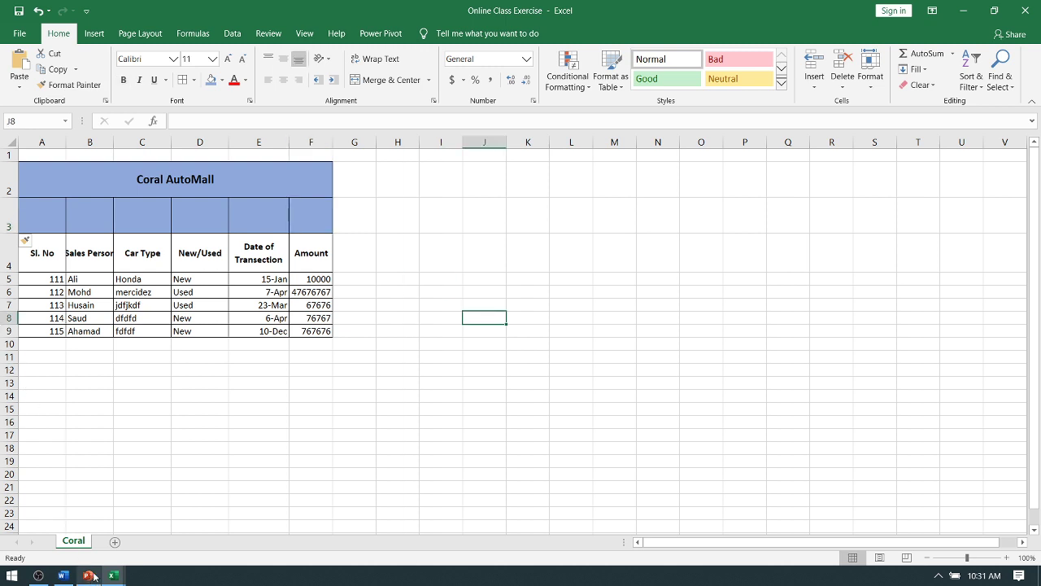
# Scroll the Word exercise to step 7 and mark its $ sign and 2-decimal requirements
pyautogui.click(63, 575)
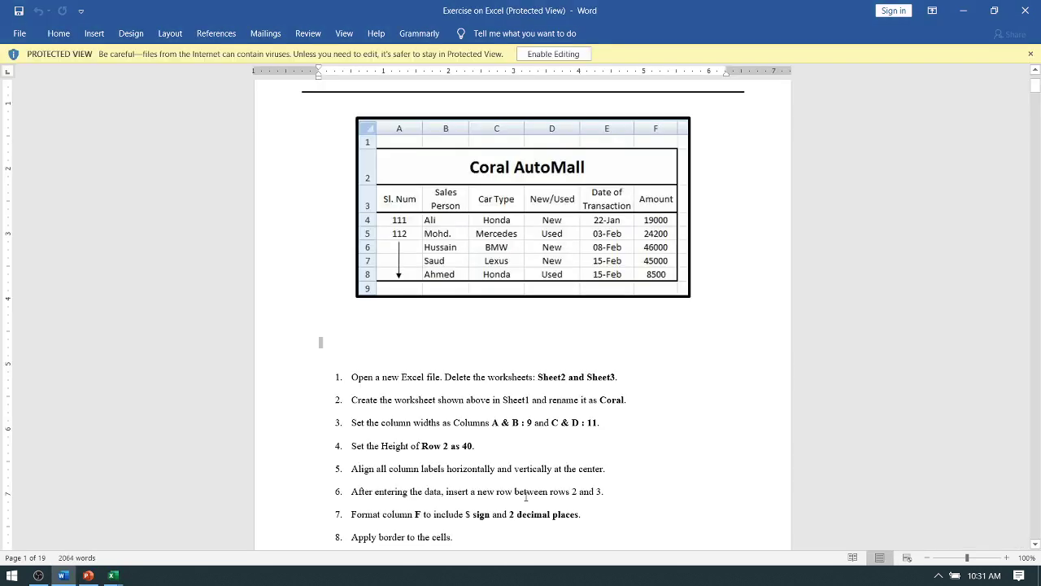
pyautogui.scroll(-1, 525, 496)
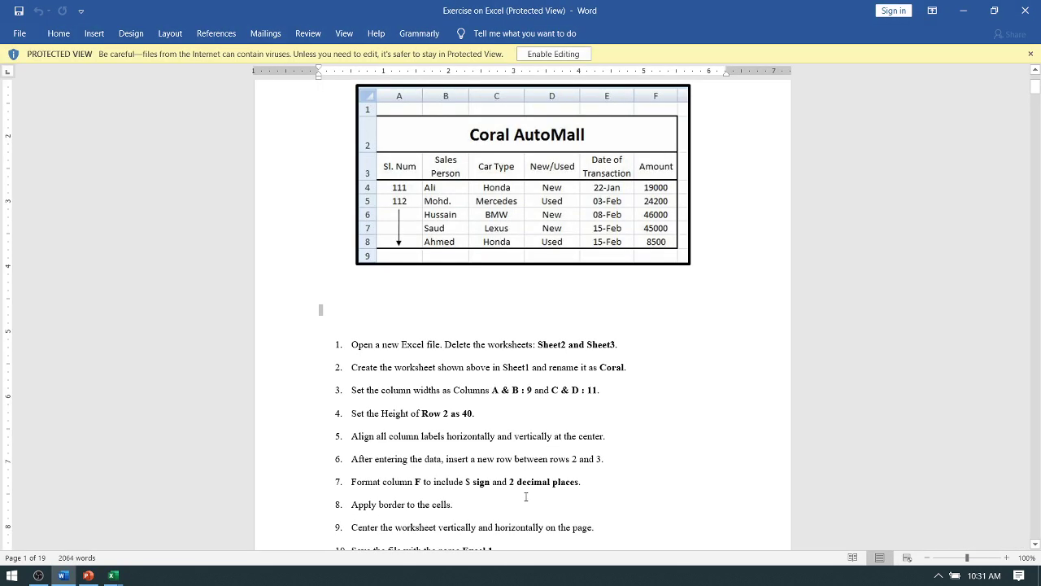
pyautogui.scroll(-2, 525, 496)
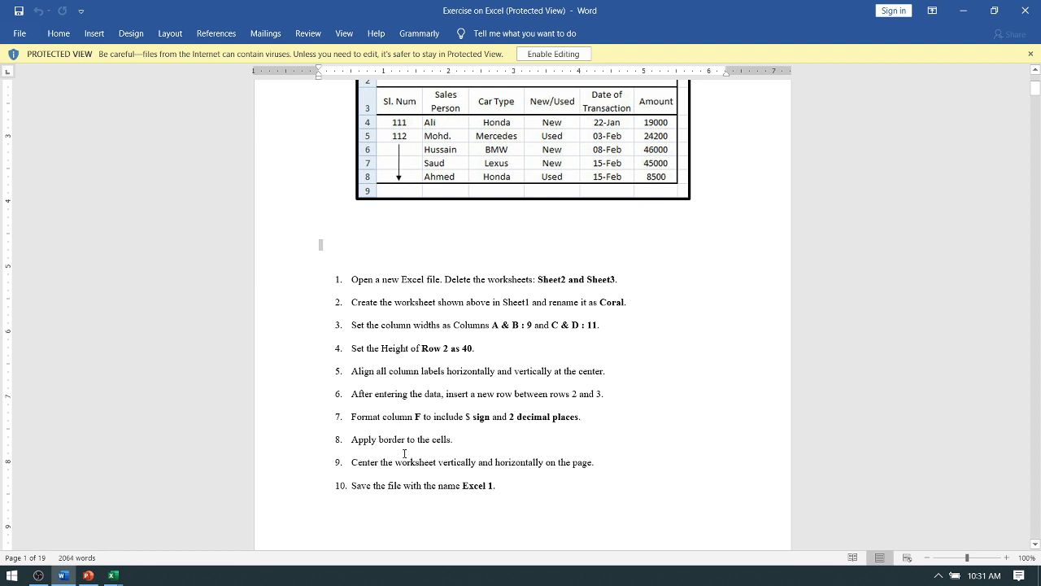
pyautogui.click(397, 442)
pyautogui.click(511, 416)
pyautogui.click(470, 424)
pyautogui.moveTo(64, 575)
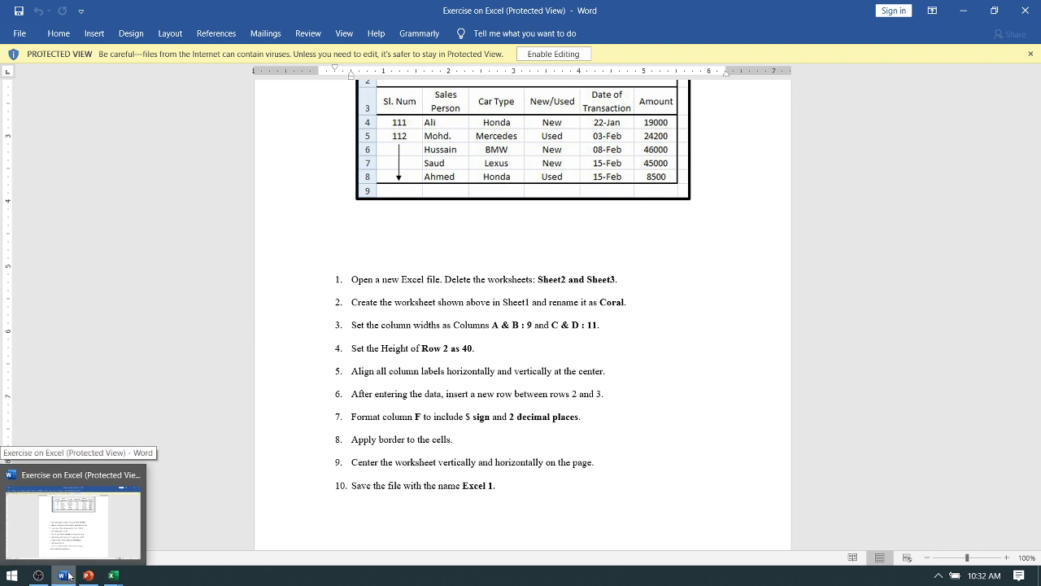
pyautogui.click(69, 575)
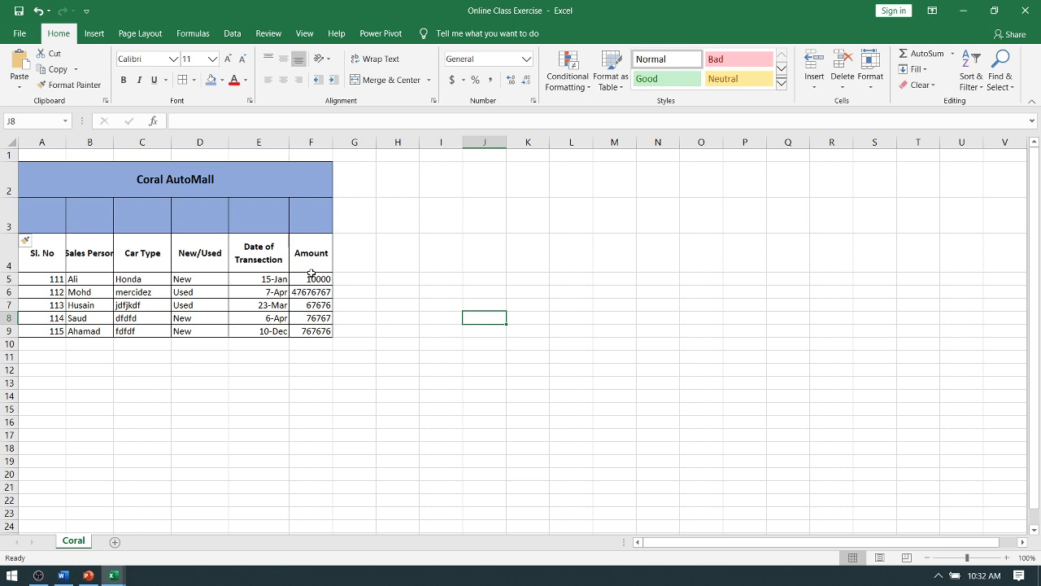
pyautogui.moveTo(312, 276); pyautogui.dragTo(314, 330)
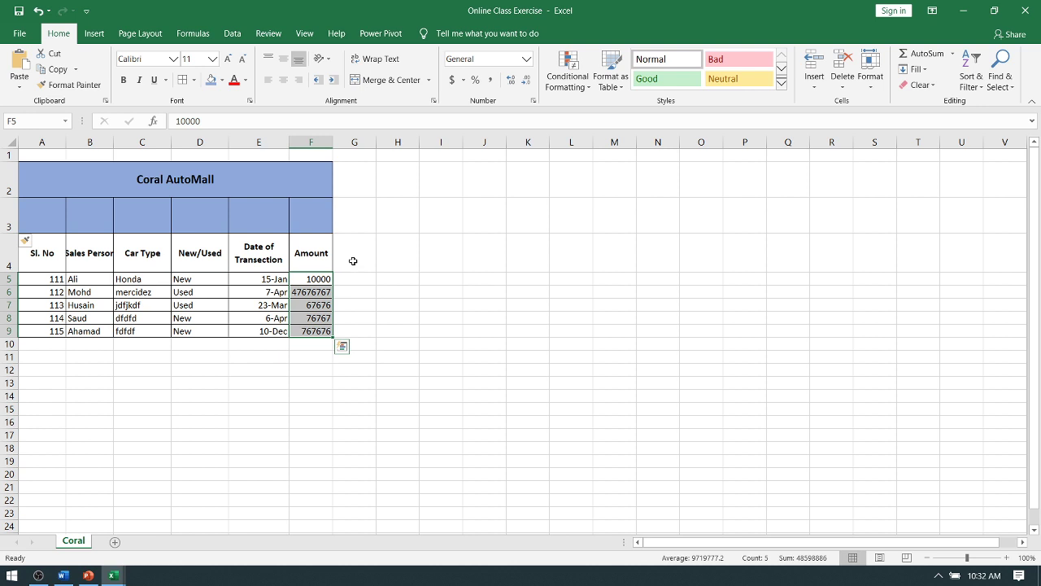
pyautogui.hotkey('ctrl', 'shift', '4')
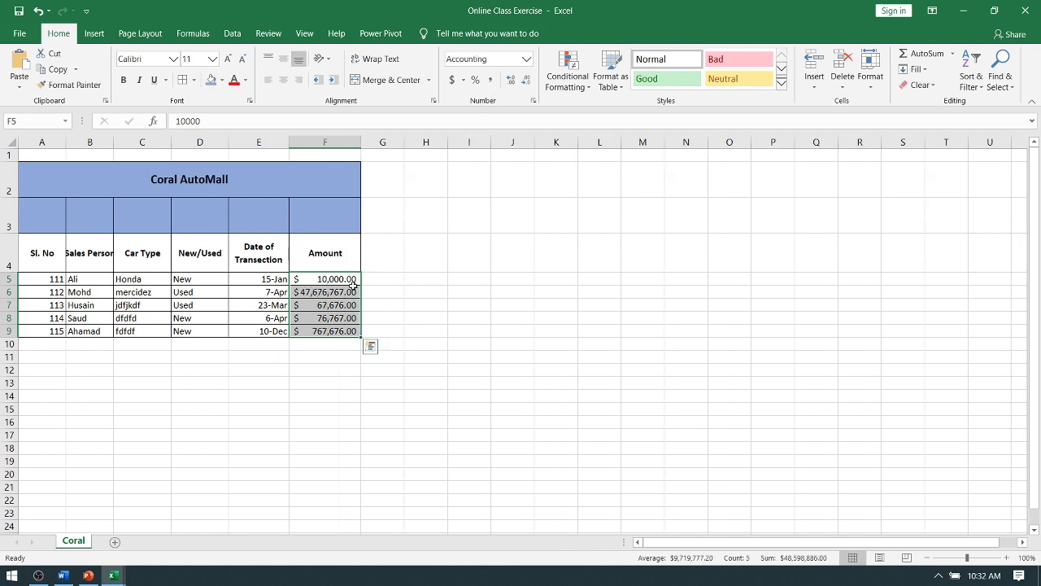
pyautogui.click(531, 63)
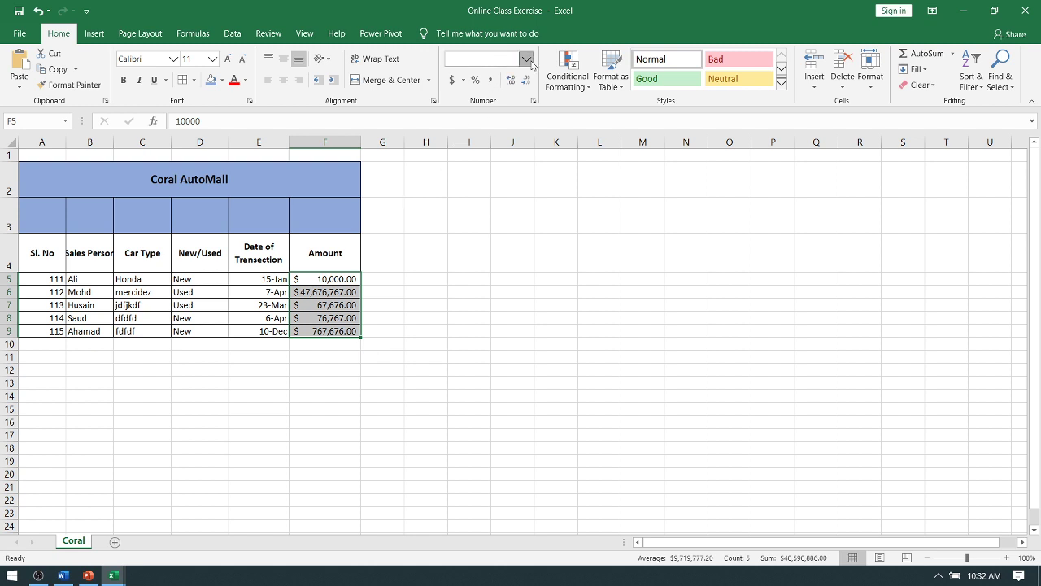
pyautogui.click(508, 394)
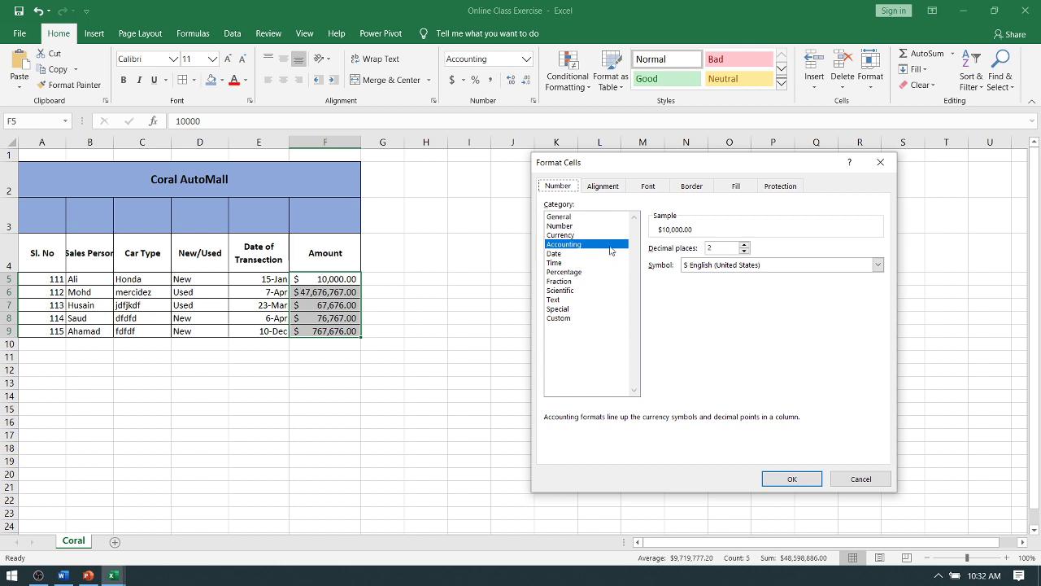
pyautogui.click(609, 245)
pyautogui.click(745, 244)
pyautogui.press('Escape')
pyautogui.hotkey('ctrl', 'z')
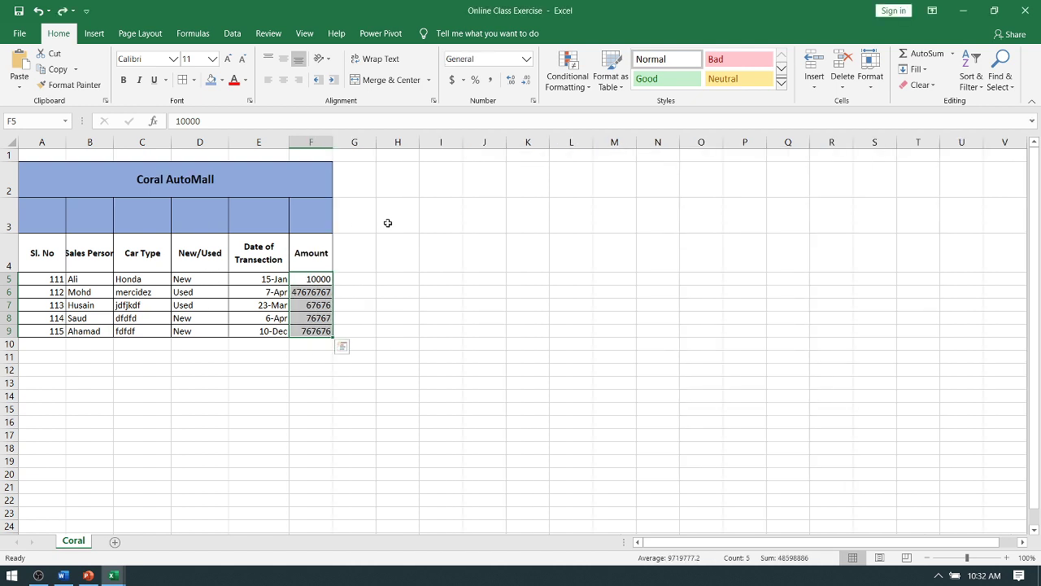
pyautogui.click(316, 295)
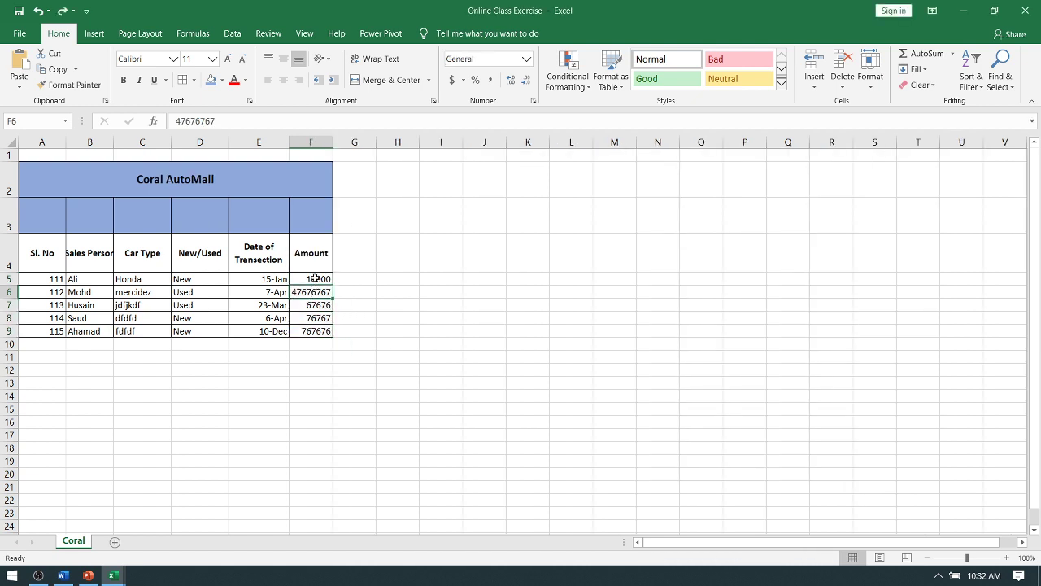
pyautogui.moveTo(316, 278); pyautogui.dragTo(317, 331)
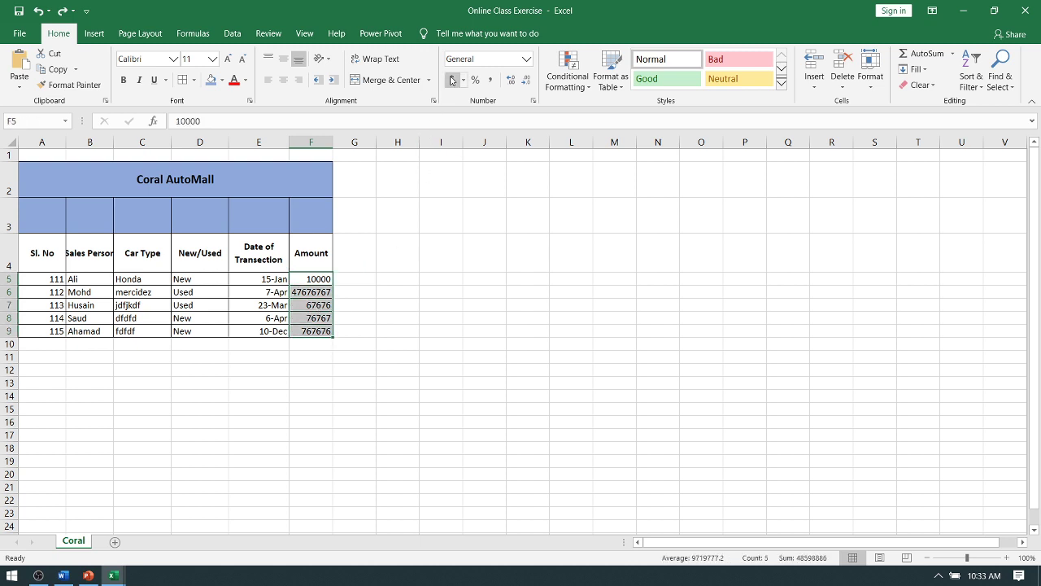
pyautogui.click(527, 60)
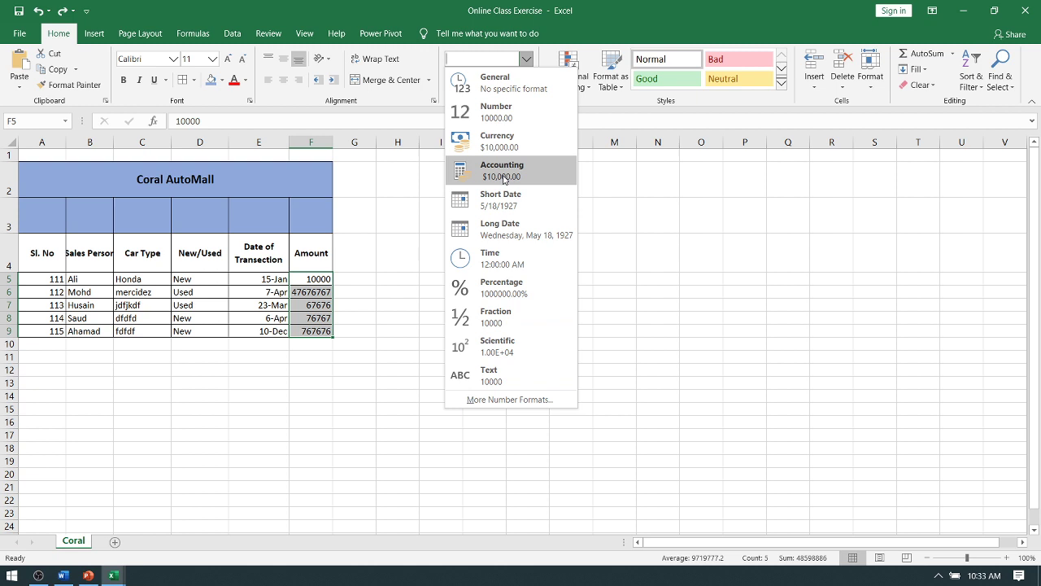
pyautogui.click(509, 399)
pyautogui.click(559, 318)
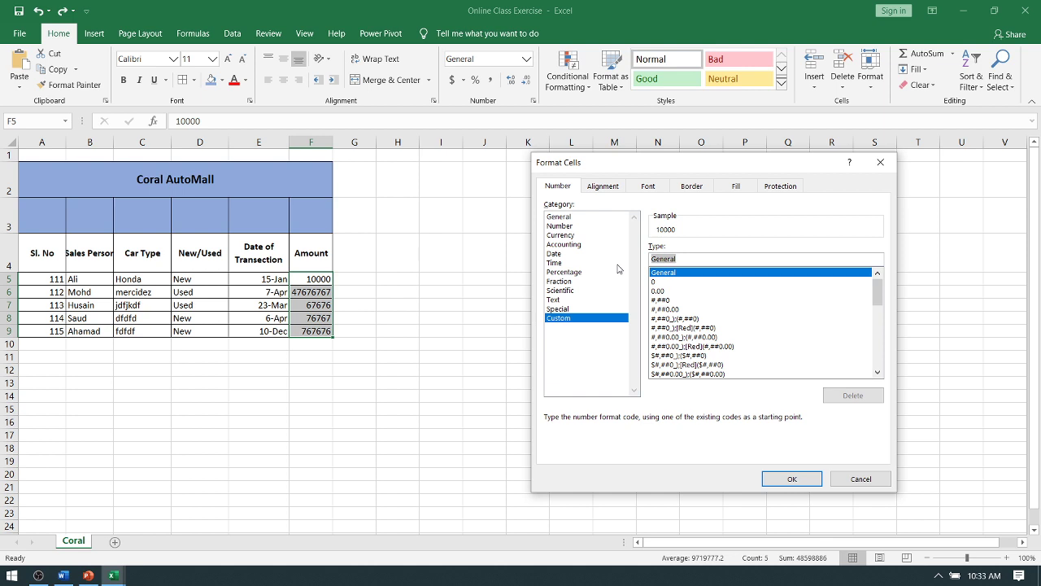
pyautogui.write('$')
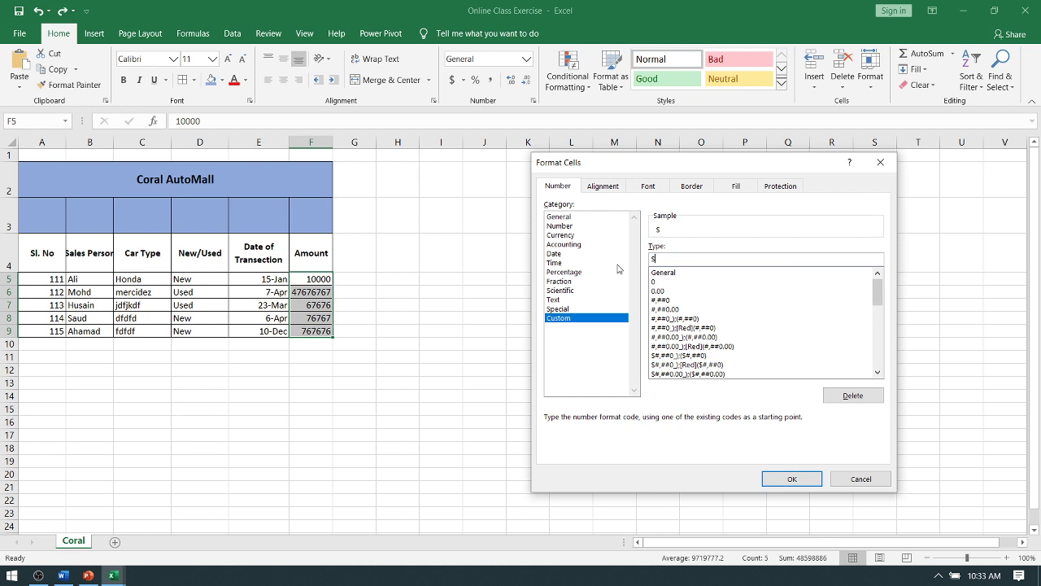
pyautogui.write('0000000')
pyautogui.write('11')
pyautogui.press('BackSpace')
# Dismiss the format dialog and inspect the serial numbers in A5 and A6
pyautogui.press('Escape')
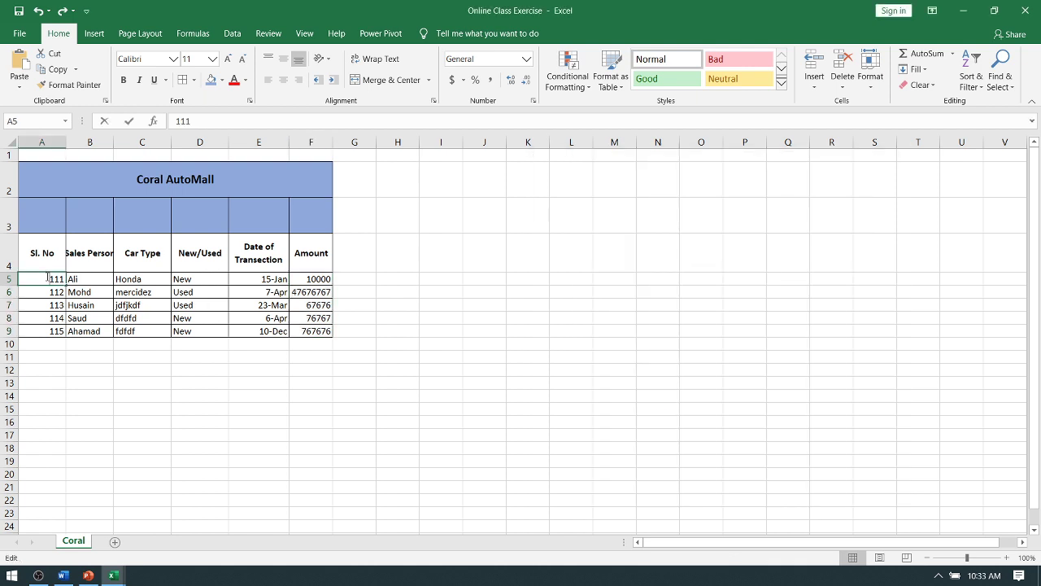
pyautogui.doubleClick(42, 278)
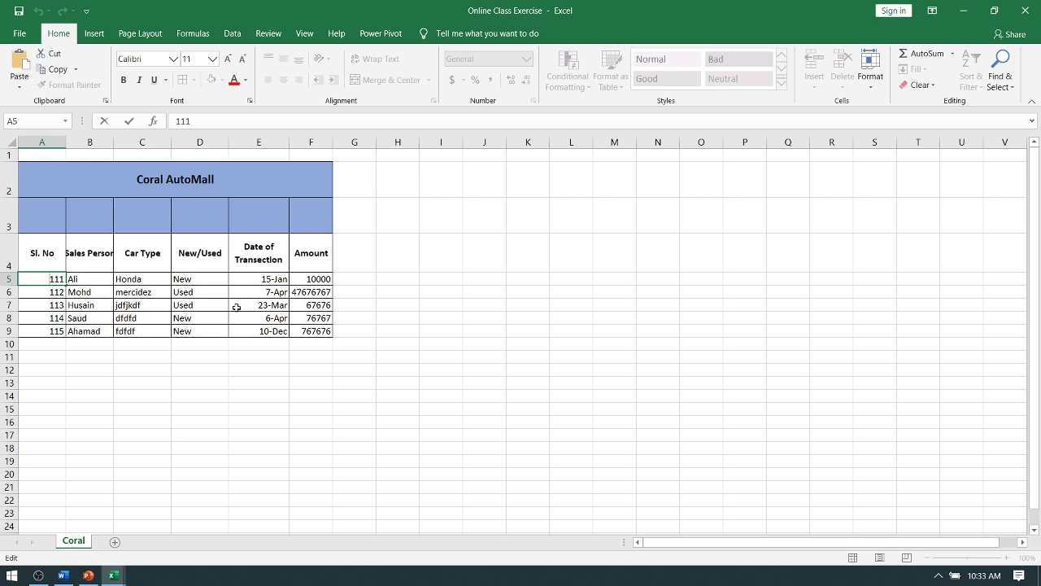
pyautogui.press('Return')
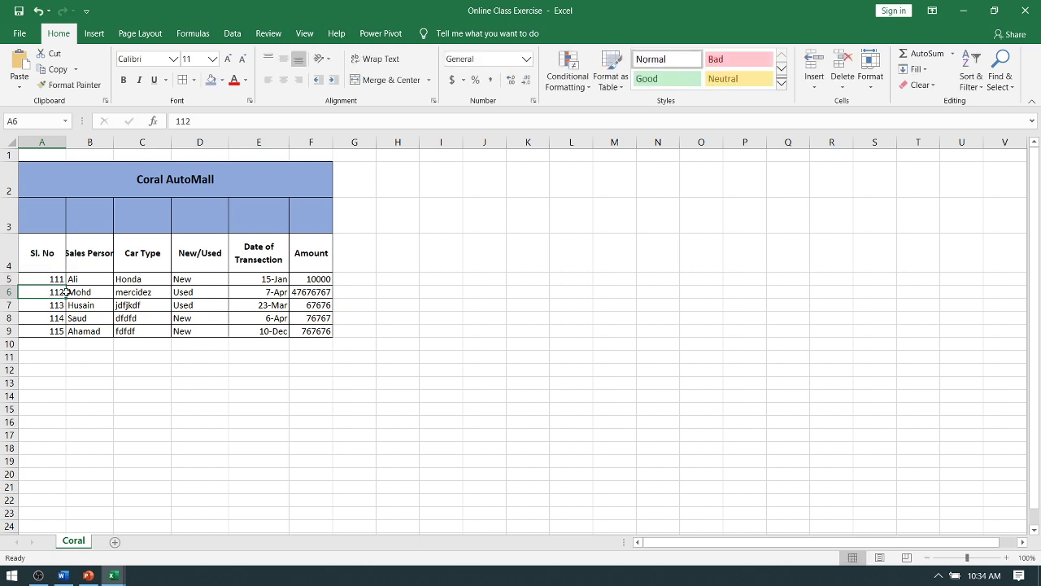
pyautogui.doubleClick(37, 290)
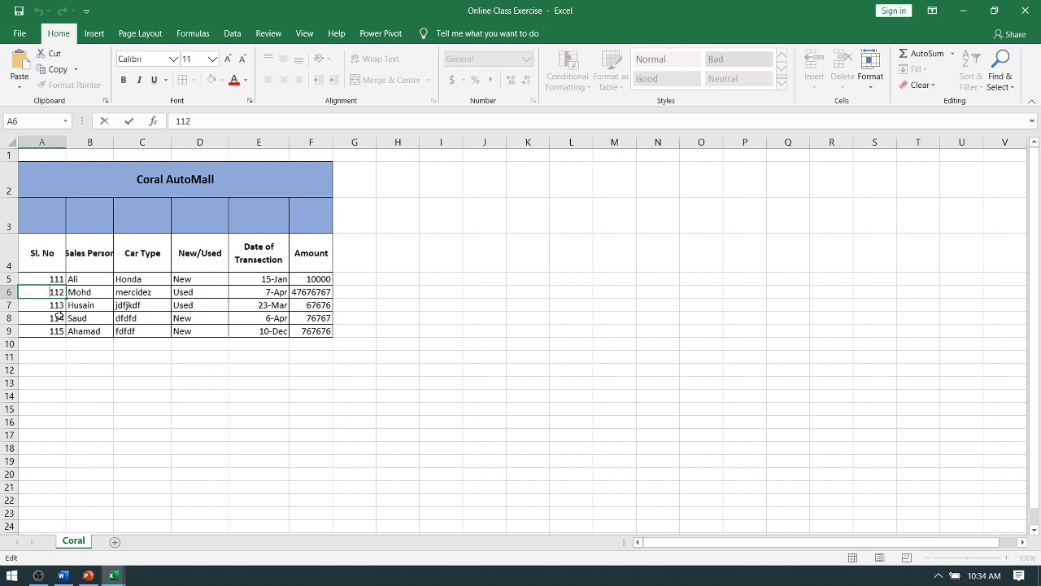
pyautogui.click(58, 306)
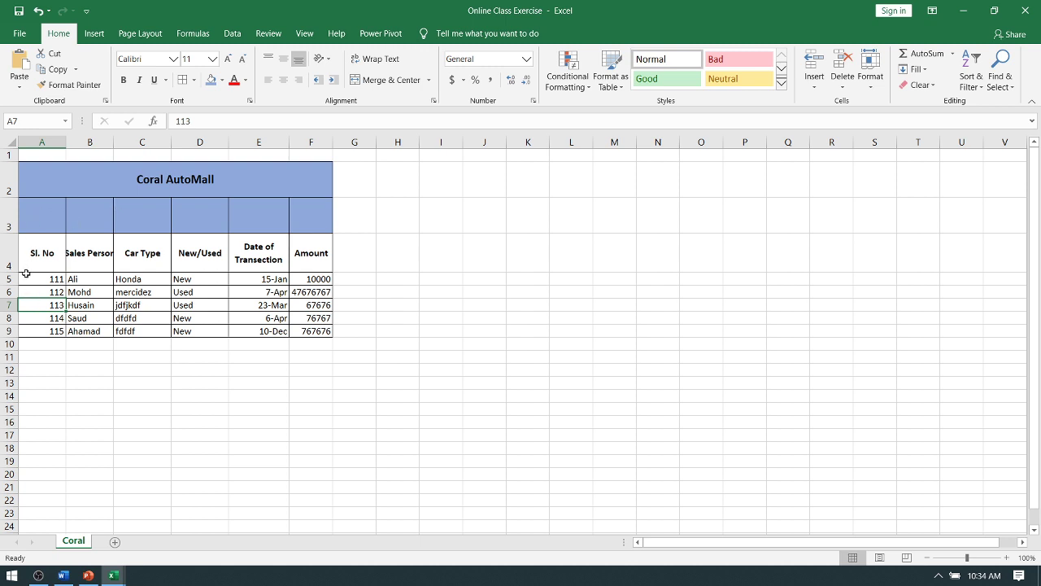
# Apply the custom number format 00000 to the serial numbers in A5:A9
pyautogui.moveTo(26, 273); pyautogui.dragTo(41, 330)
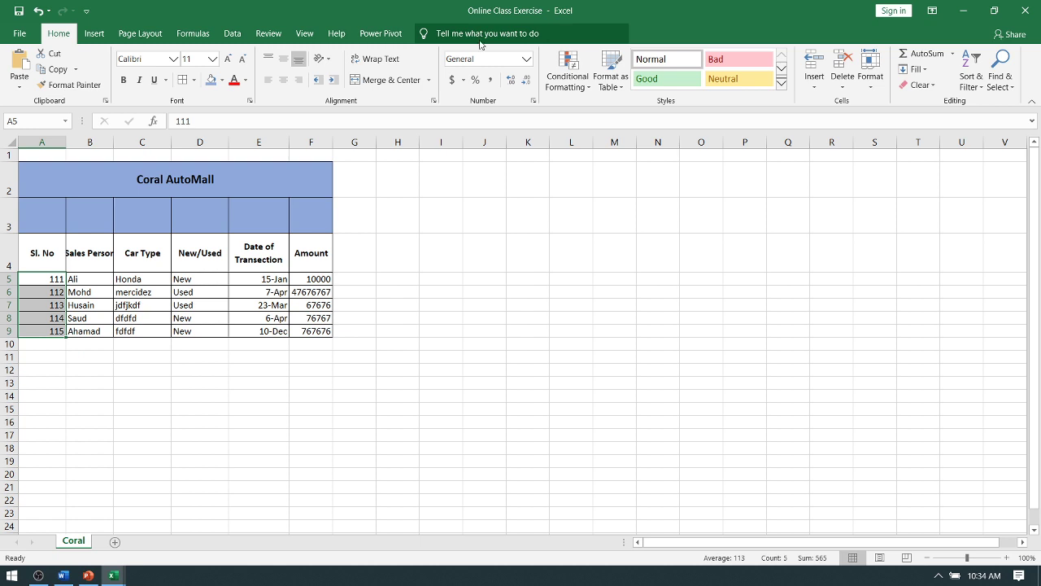
pyautogui.click(526, 59)
pyautogui.click(504, 399)
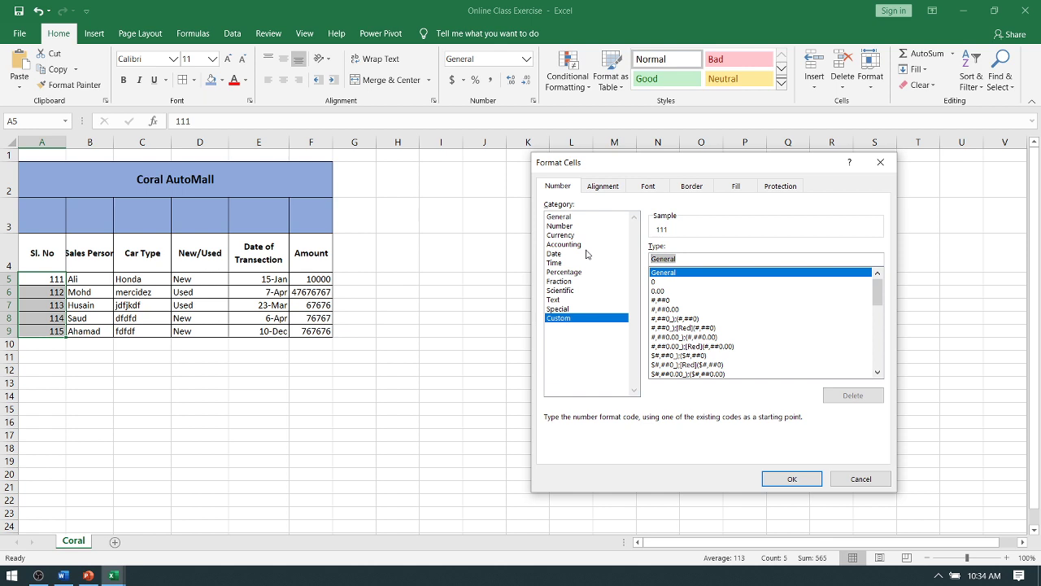
pyautogui.write('00000')
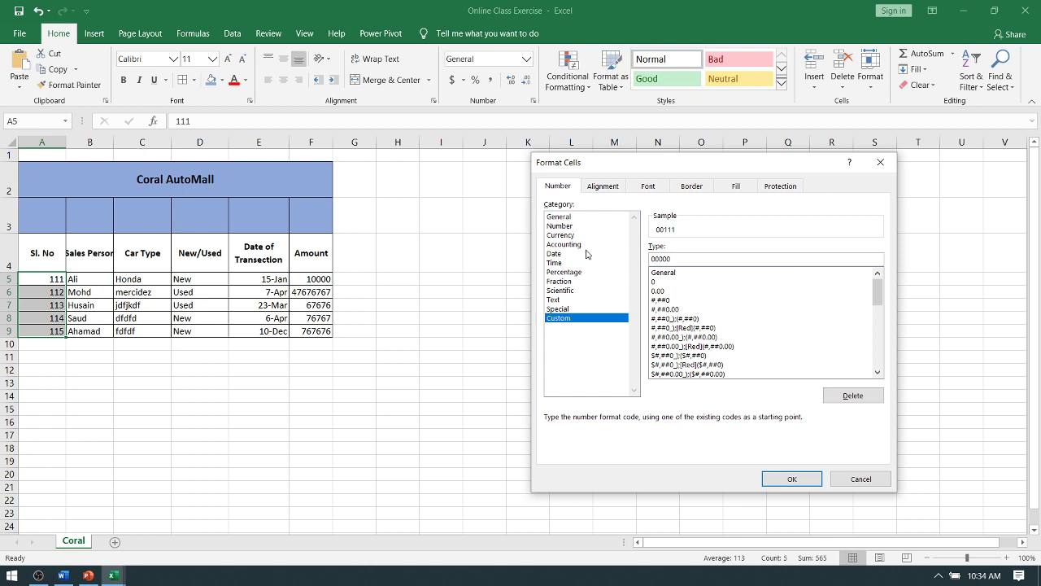
pyautogui.press('Return')
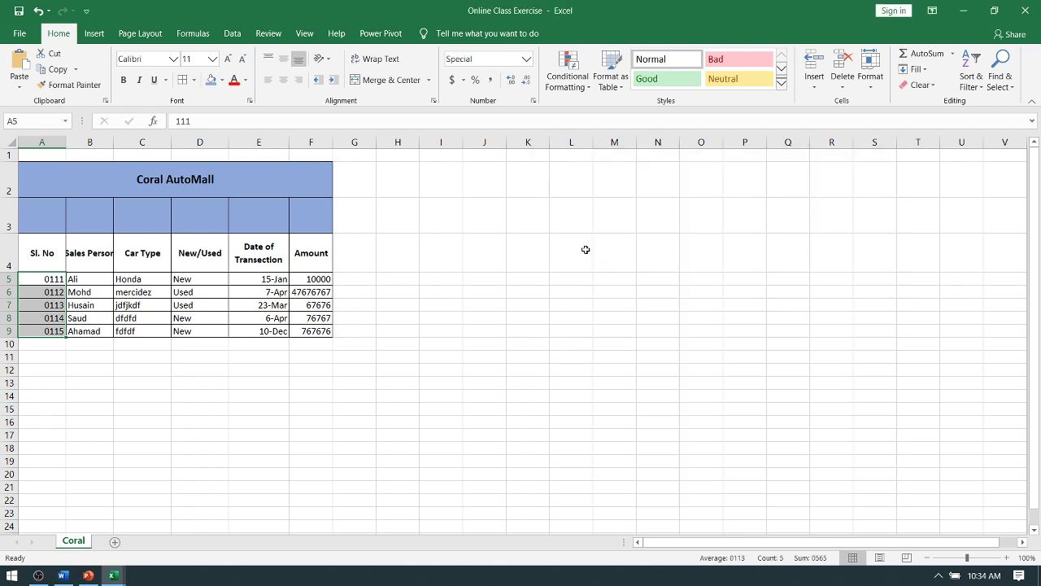
pyautogui.click(480, 269)
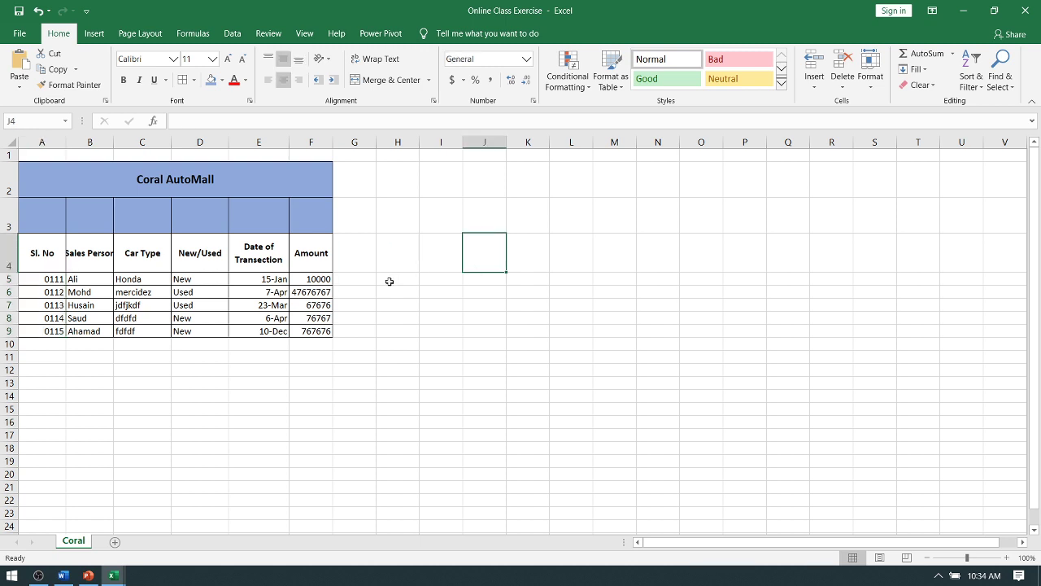
pyautogui.click(322, 281)
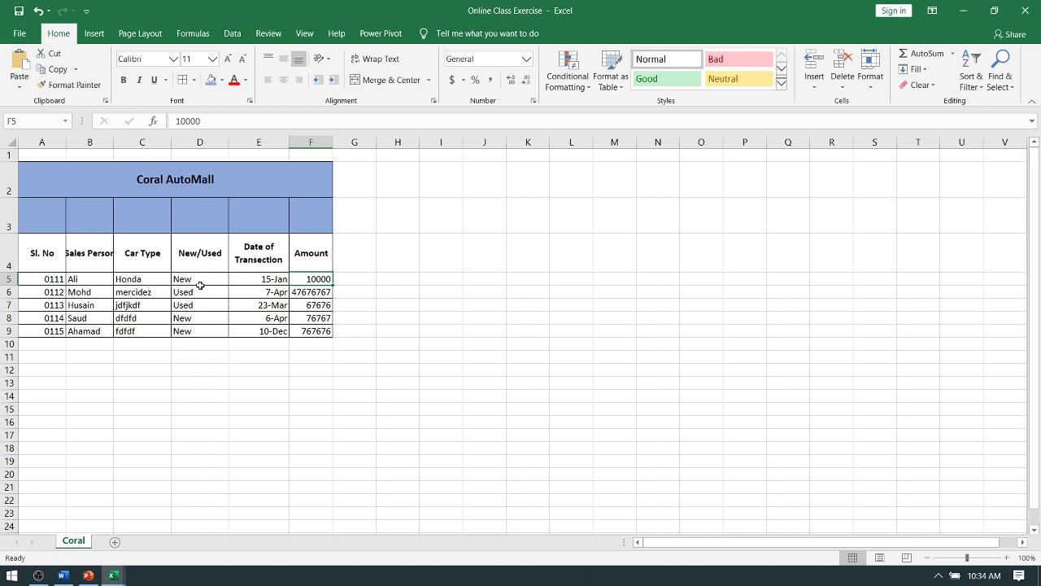
pyautogui.click(49, 279)
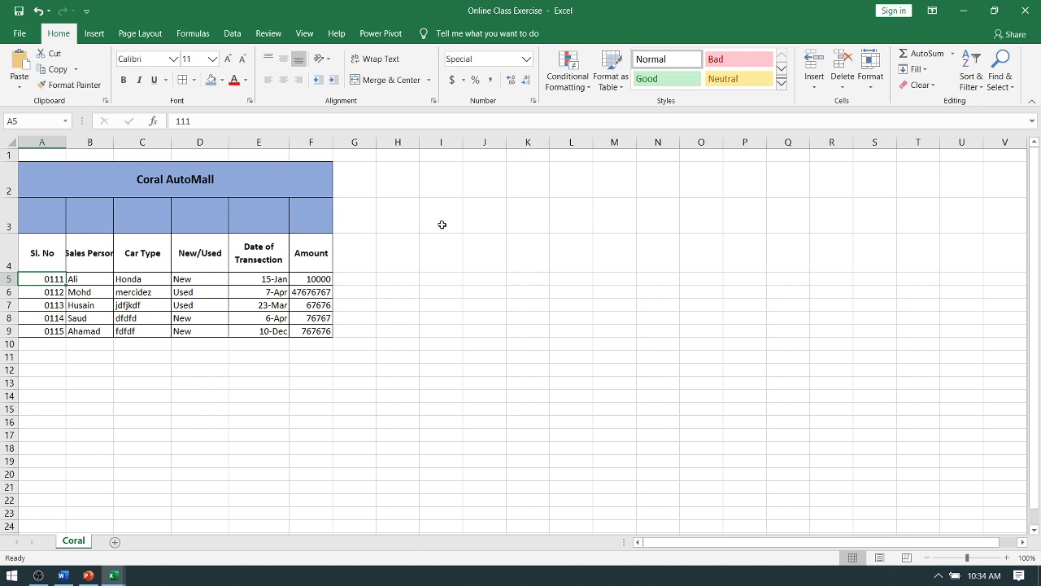
# Format the amounts in F5:F9 as Accounting, after briefly trying Currency
pyautogui.moveTo(317, 279); pyautogui.dragTo(319, 331)
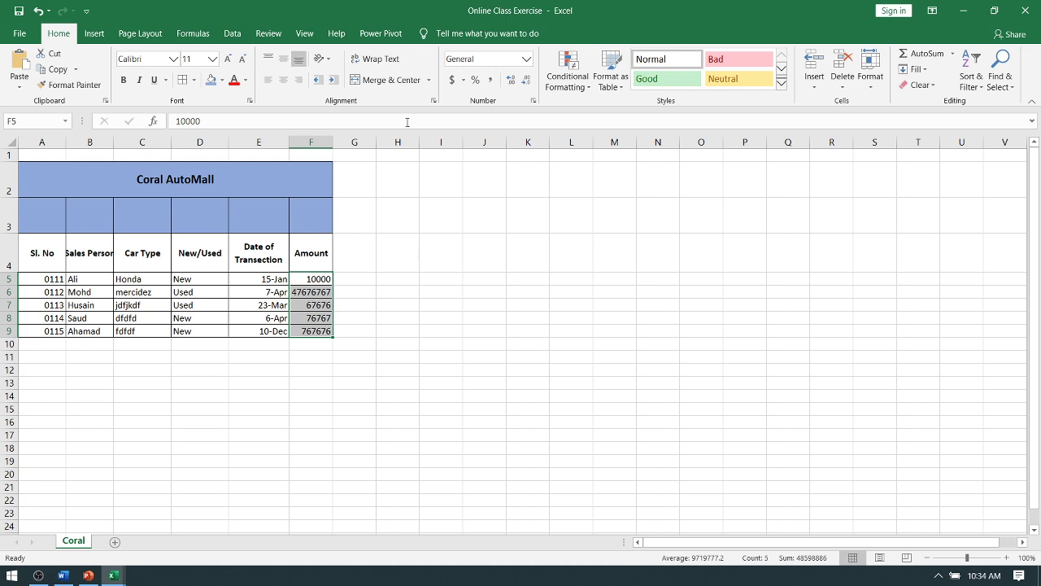
pyautogui.click(527, 58)
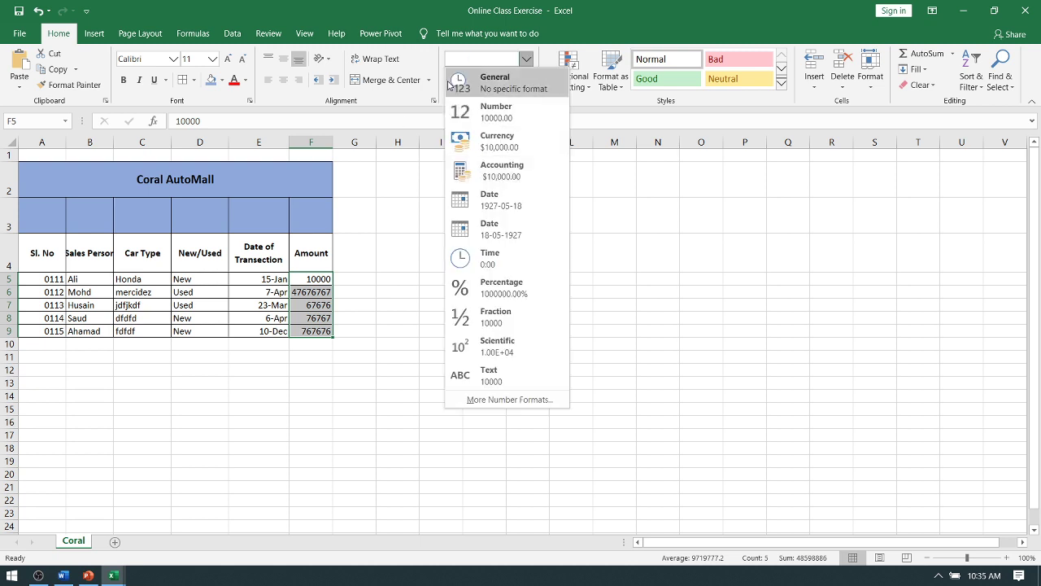
pyautogui.click(489, 145)
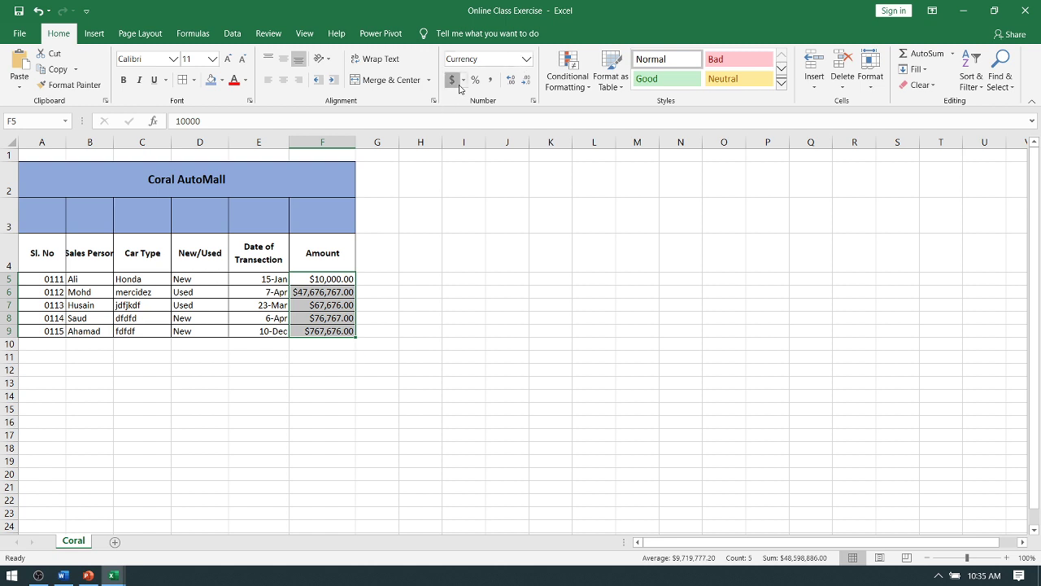
pyautogui.click(453, 79)
pyautogui.click(425, 305)
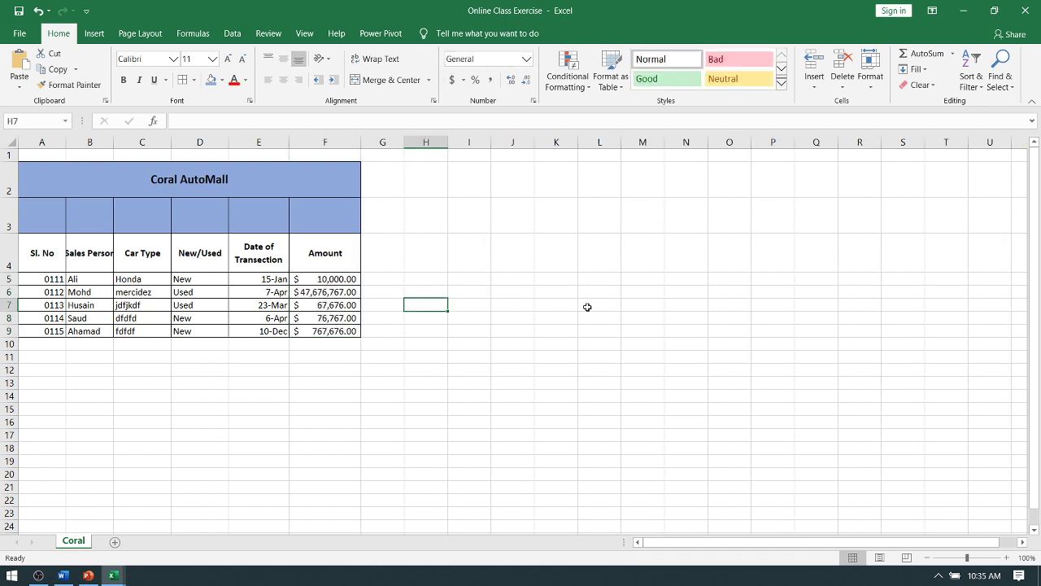
pyautogui.click(587, 305)
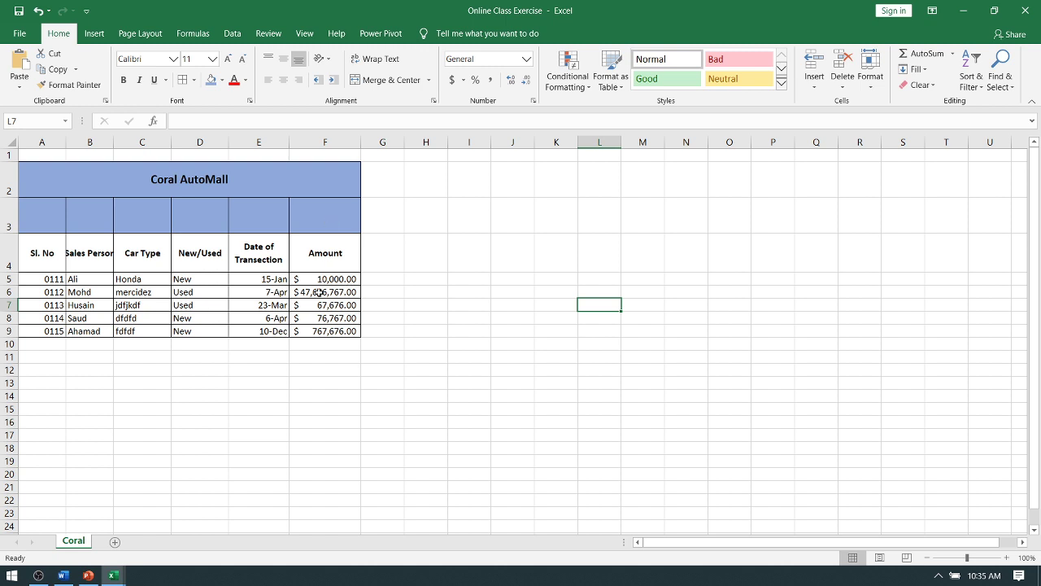
# Check that the Accounting amounts in F5:F9 keep two decimal places
pyautogui.moveTo(319, 280); pyautogui.dragTo(328, 331)
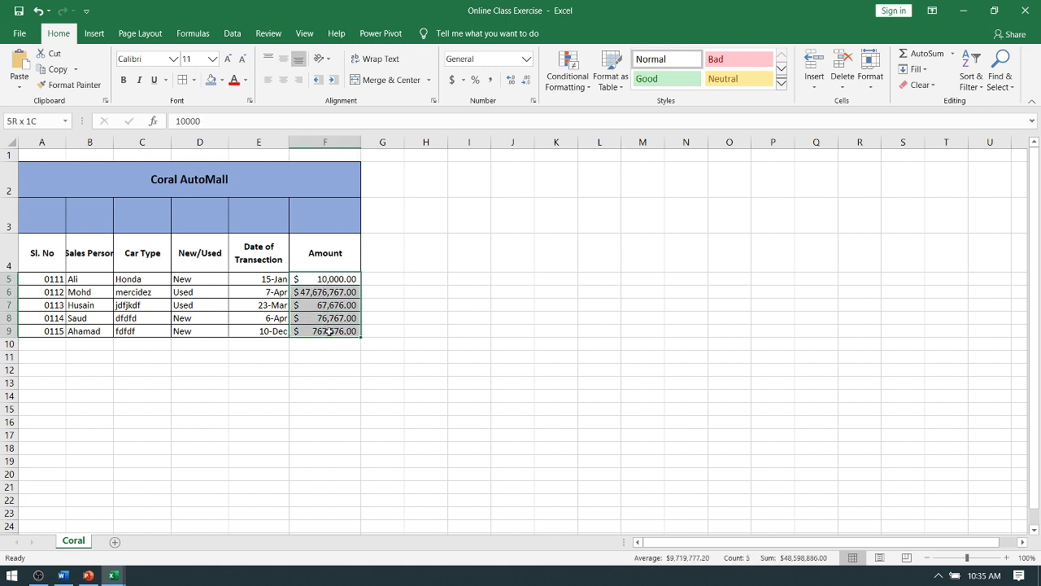
pyautogui.click(513, 83)
pyautogui.click(513, 84)
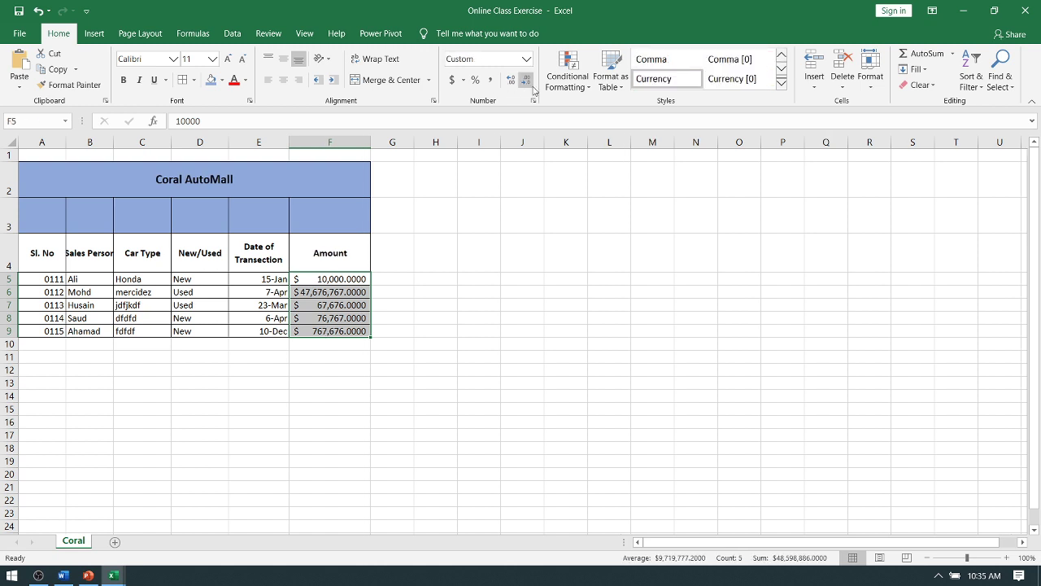
pyautogui.click(525, 80)
pyautogui.click(526, 80)
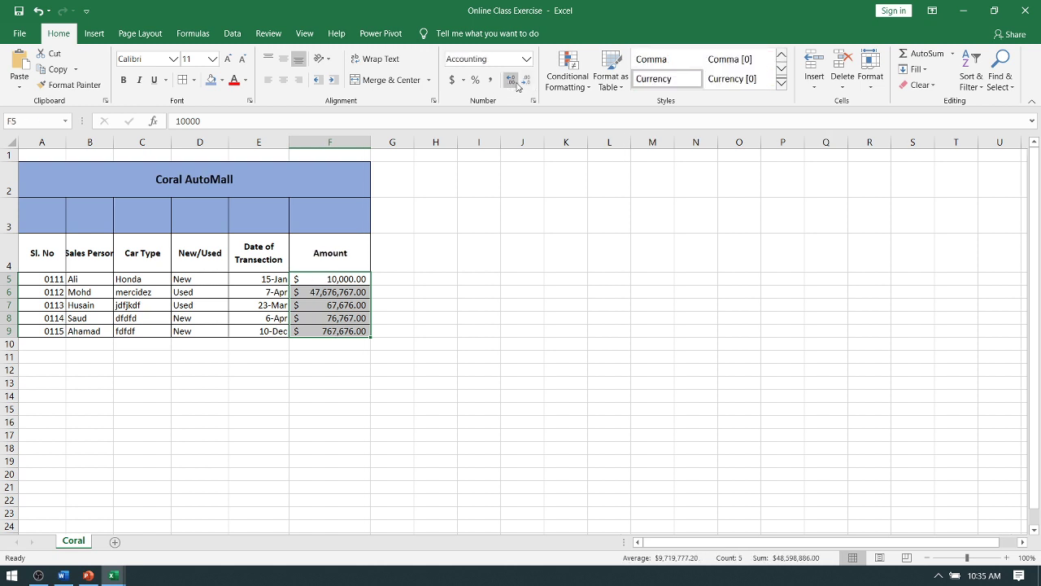
pyautogui.click(526, 59)
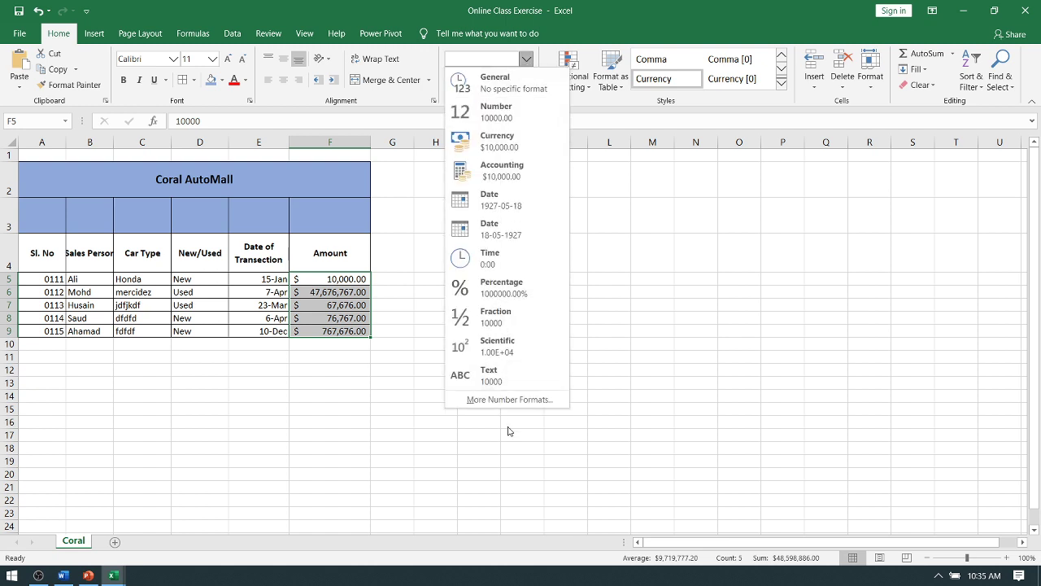
pyautogui.click(509, 399)
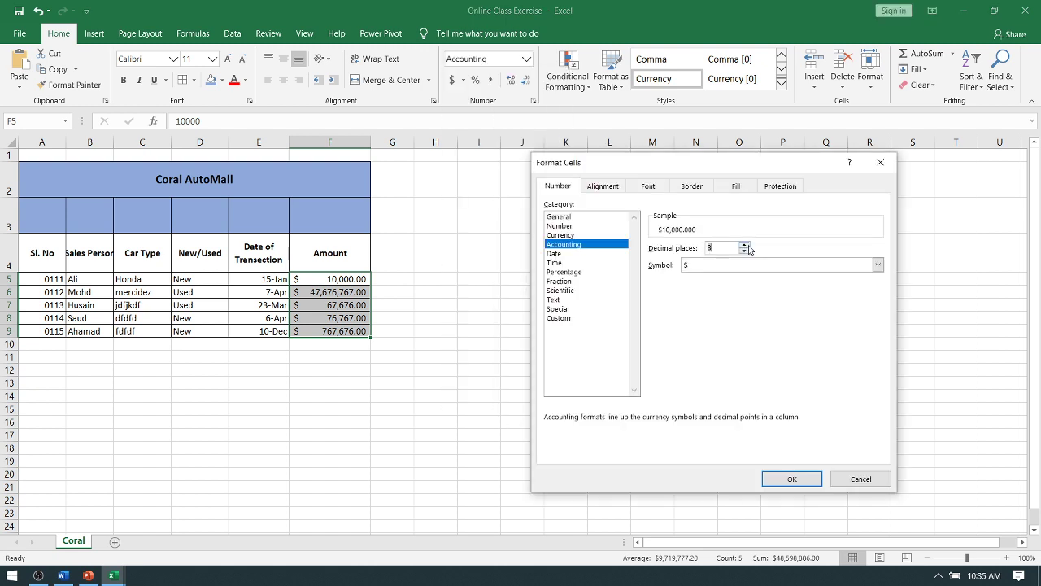
pyautogui.click(744, 245)
pyautogui.press('Escape')
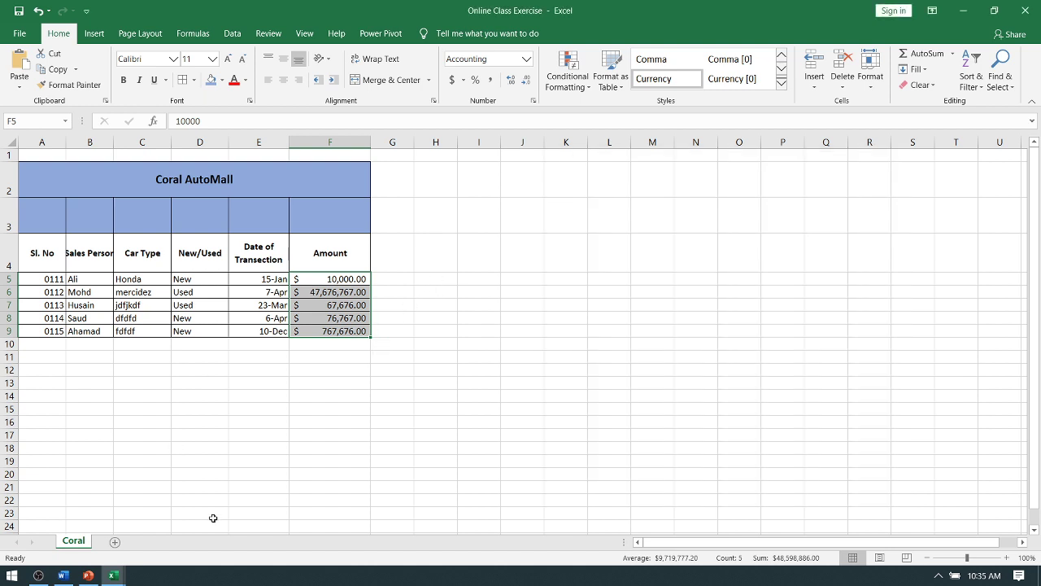
pyautogui.click(113, 575)
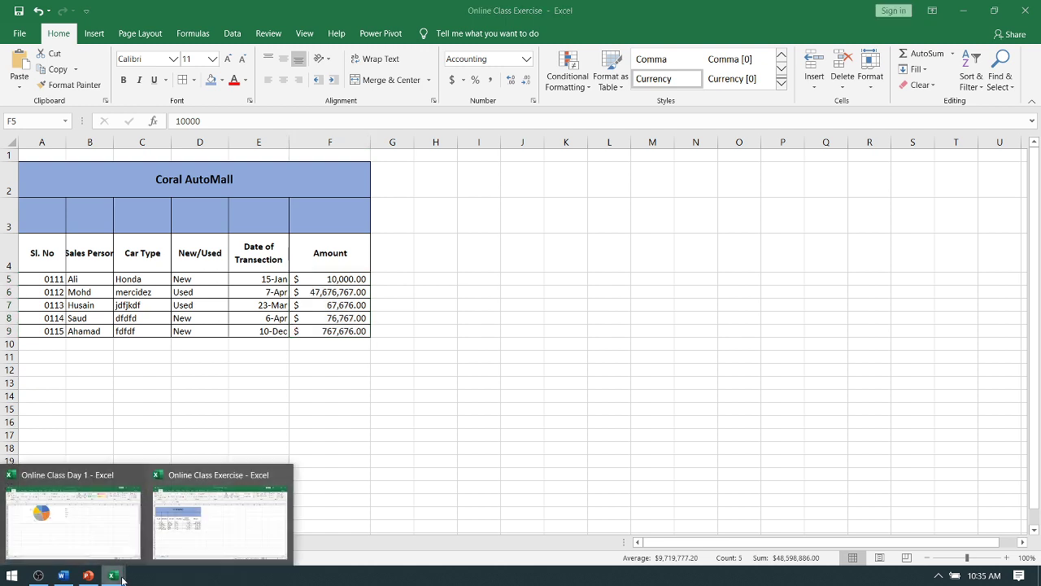
pyautogui.click(73, 573)
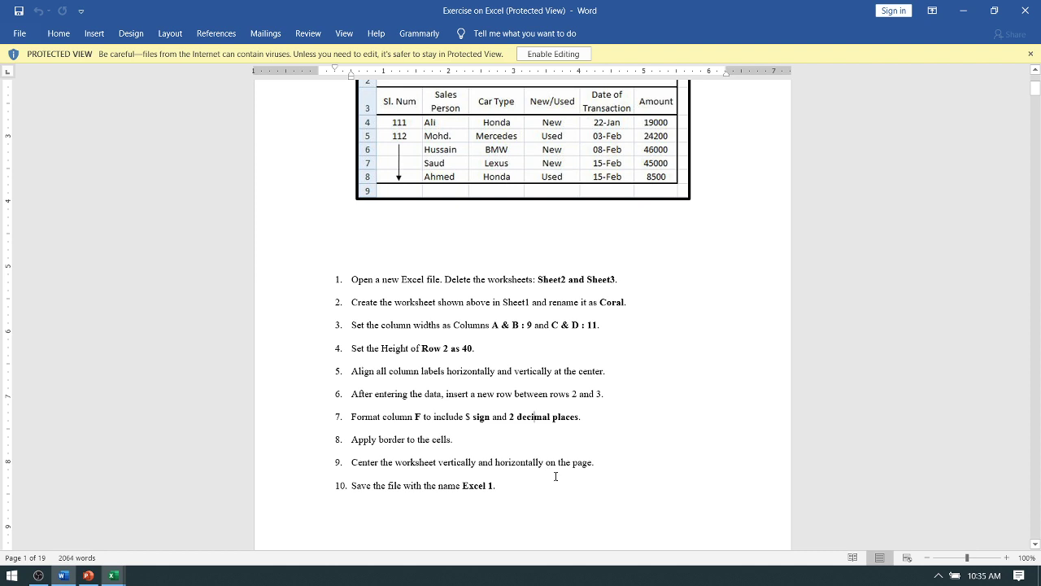
pyautogui.click(114, 574)
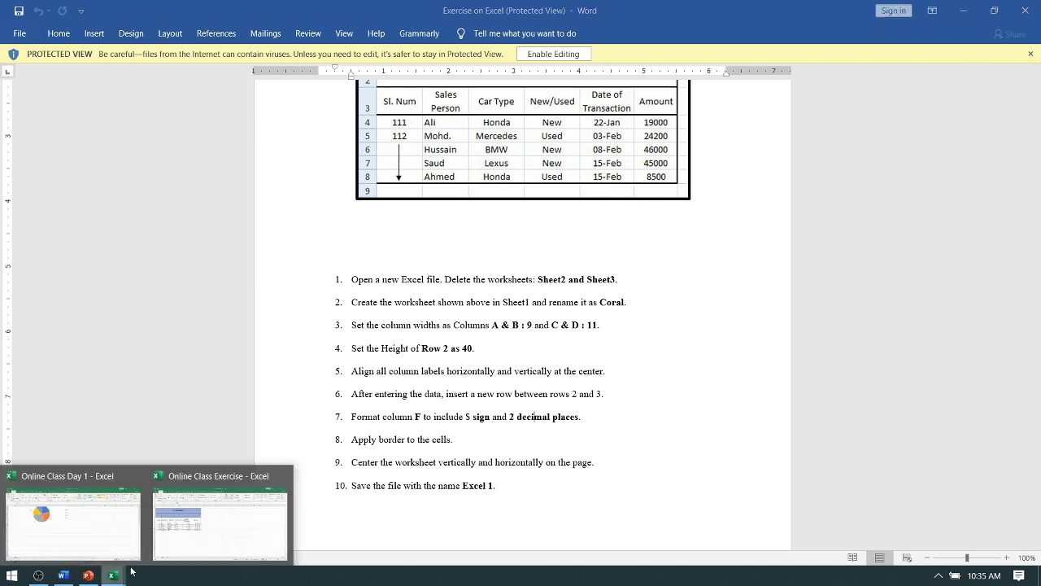
pyautogui.click(218, 520)
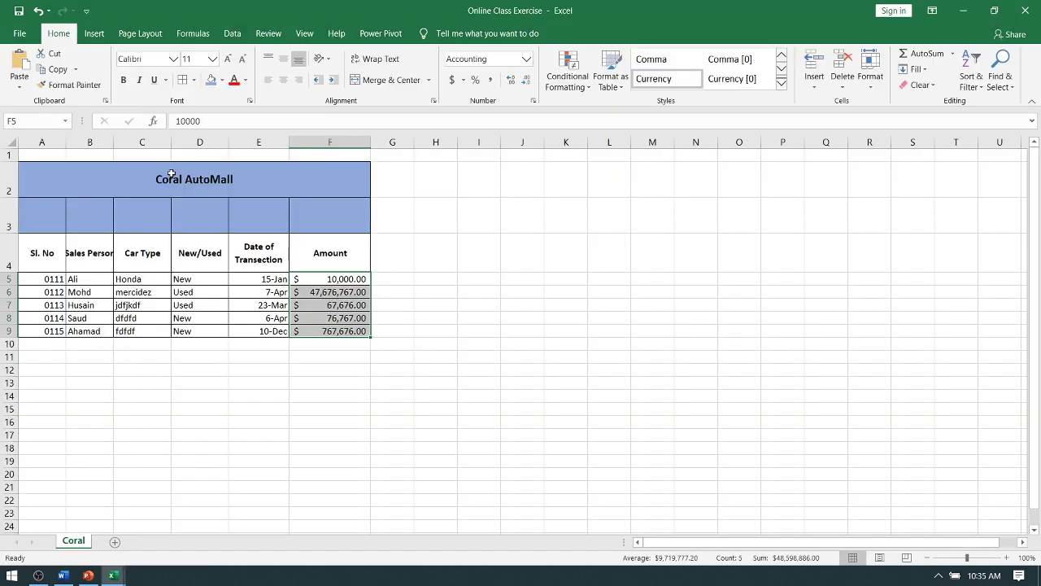
# Set A2:F9, the whole Coral AutoMall table, as the print area
pyautogui.click(141, 36)
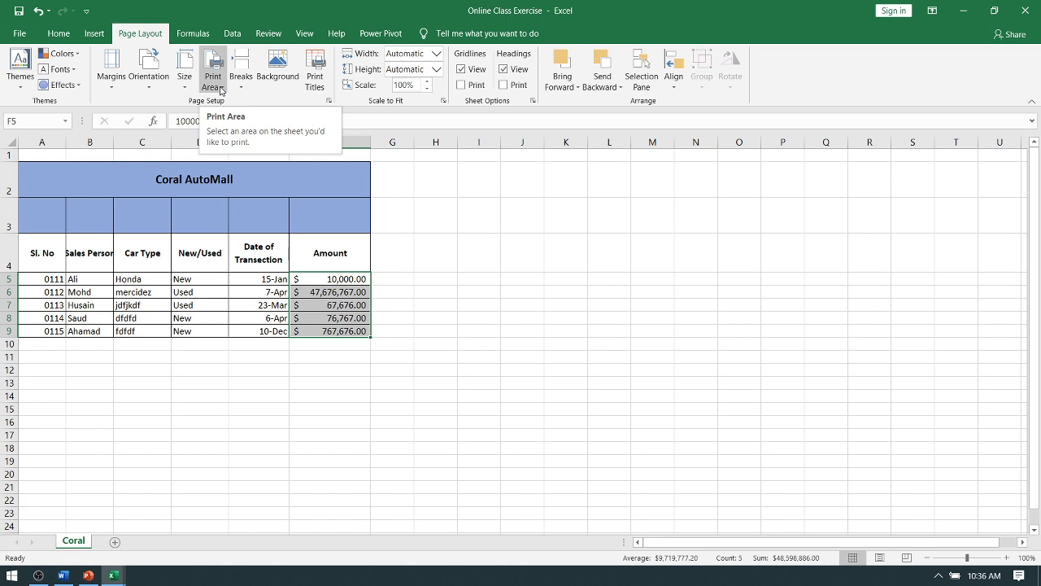
pyautogui.click(220, 90)
pyautogui.moveTo(49, 183); pyautogui.dragTo(239, 334)
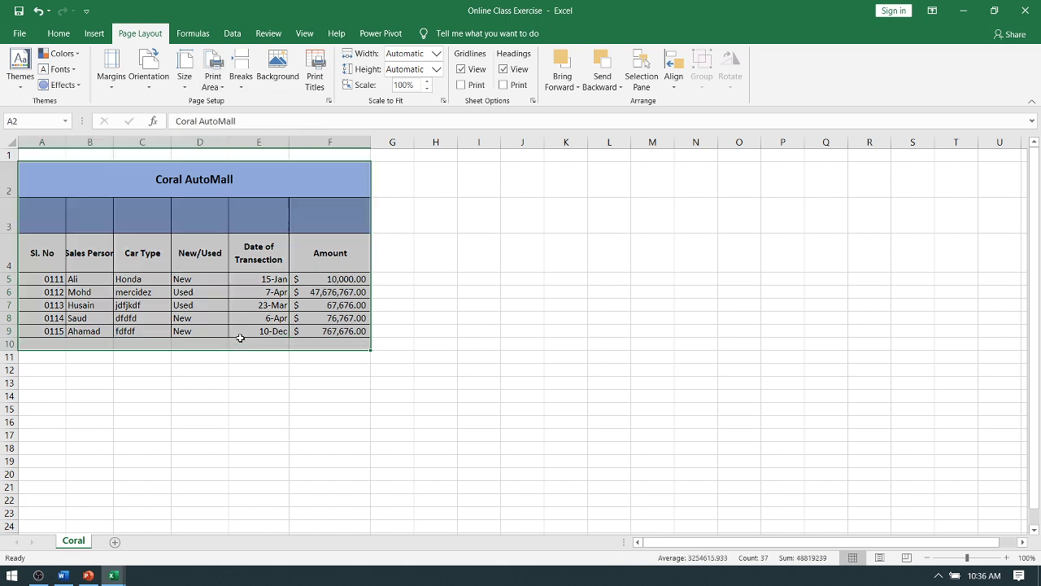
pyautogui.click(236, 329)
pyautogui.moveTo(28, 168); pyautogui.dragTo(209, 330)
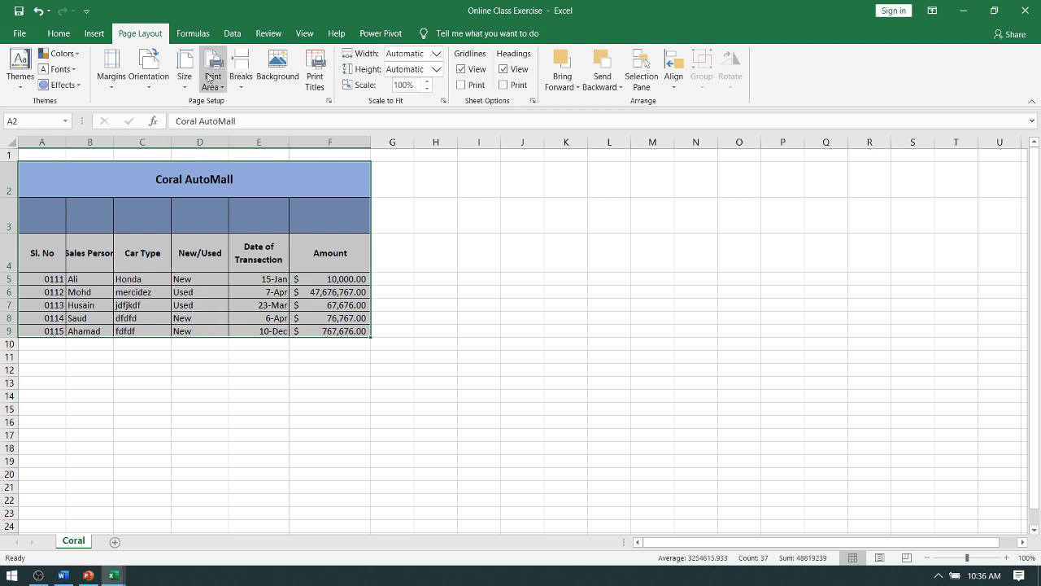
pyautogui.click(212, 81)
pyautogui.click(244, 114)
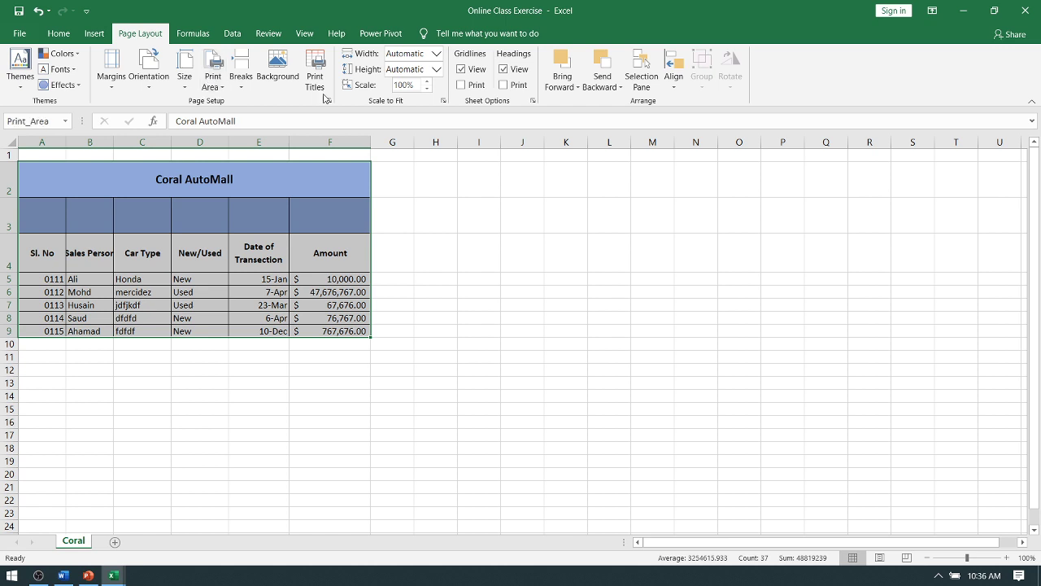
# Tick Horizontally and Vertically centering in Page Setup's Margins and confirm
pyautogui.click(328, 100)
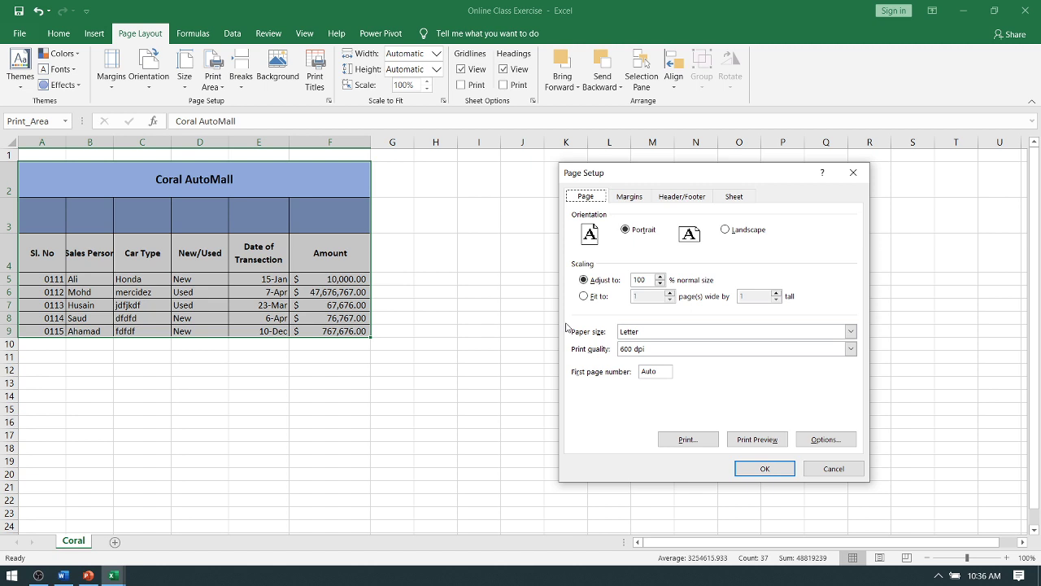
pyautogui.press('Escape')
pyautogui.click(436, 252)
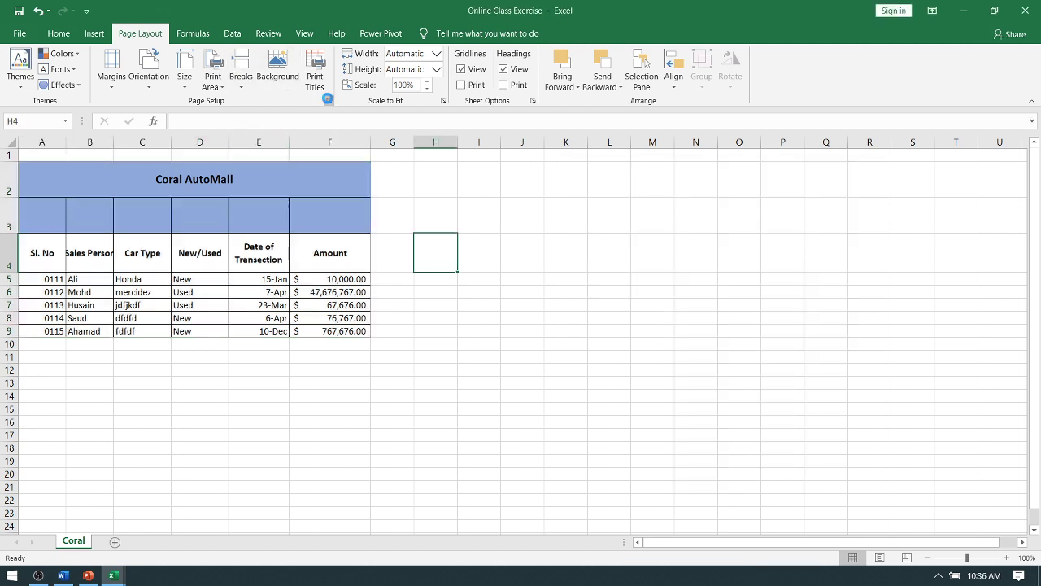
pyautogui.click(327, 99)
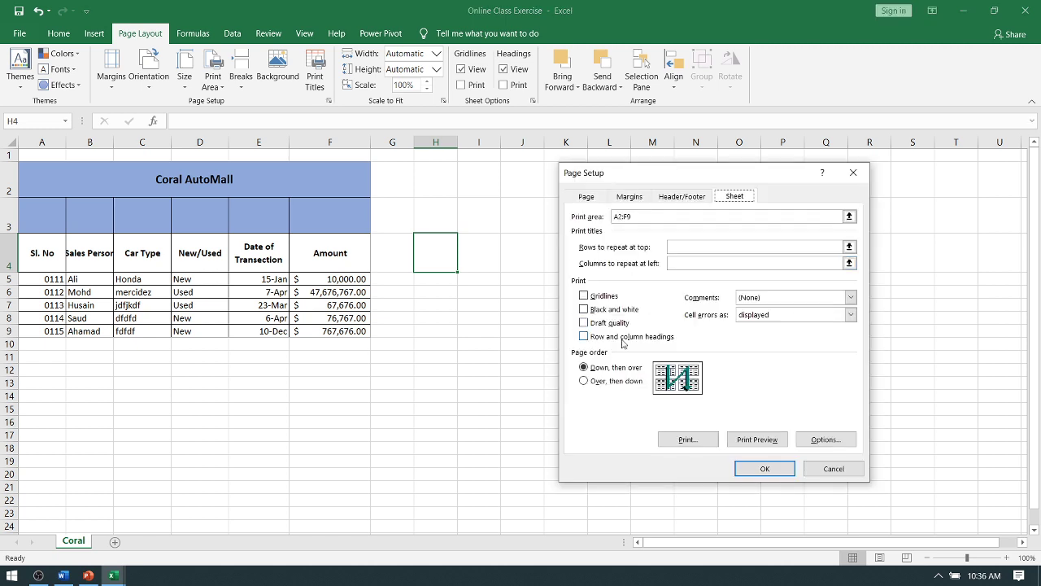
pyautogui.click(616, 199)
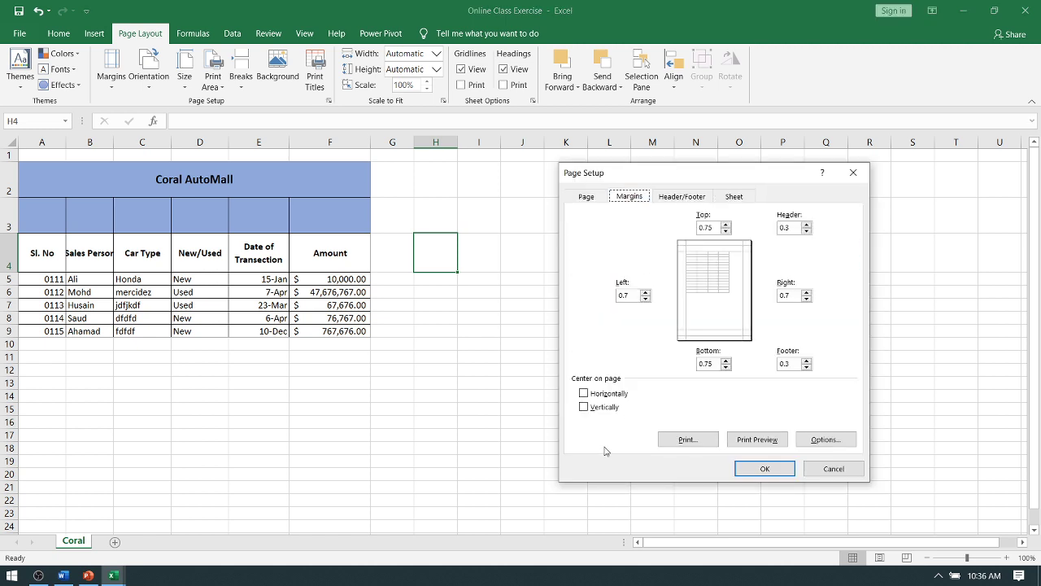
pyautogui.click(606, 395)
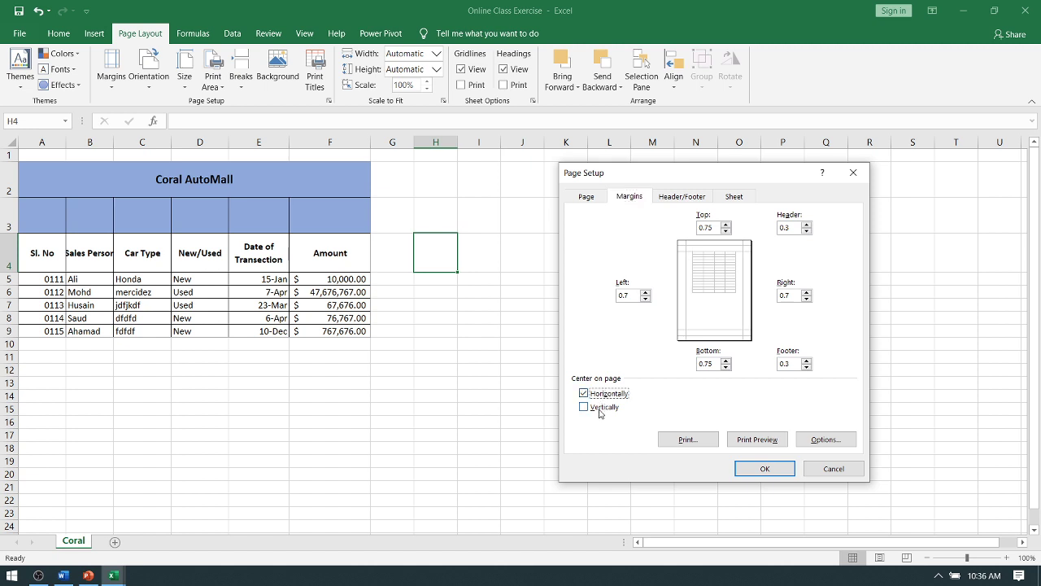
pyautogui.click(599, 408)
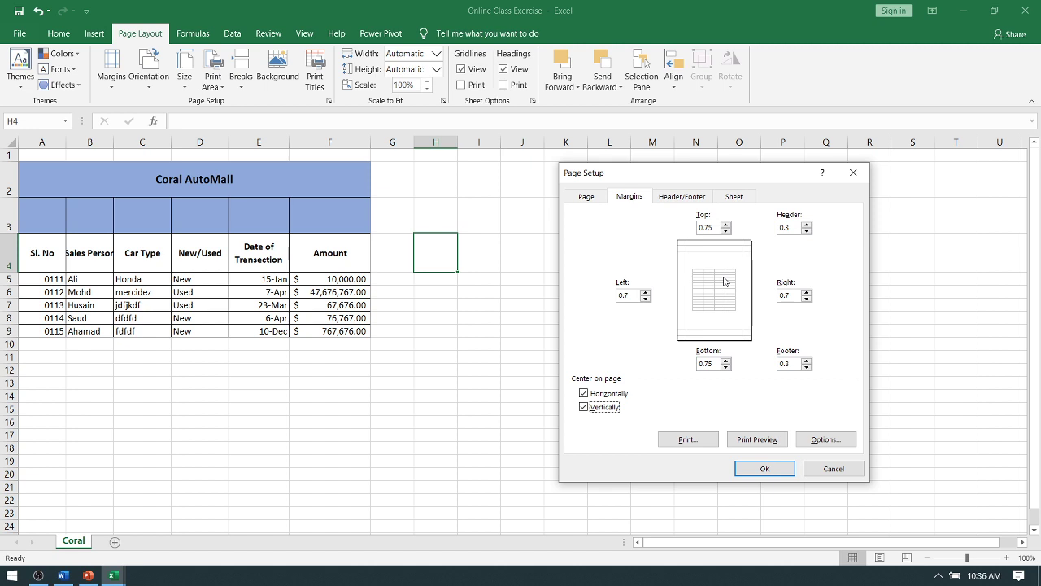
pyautogui.press('Return')
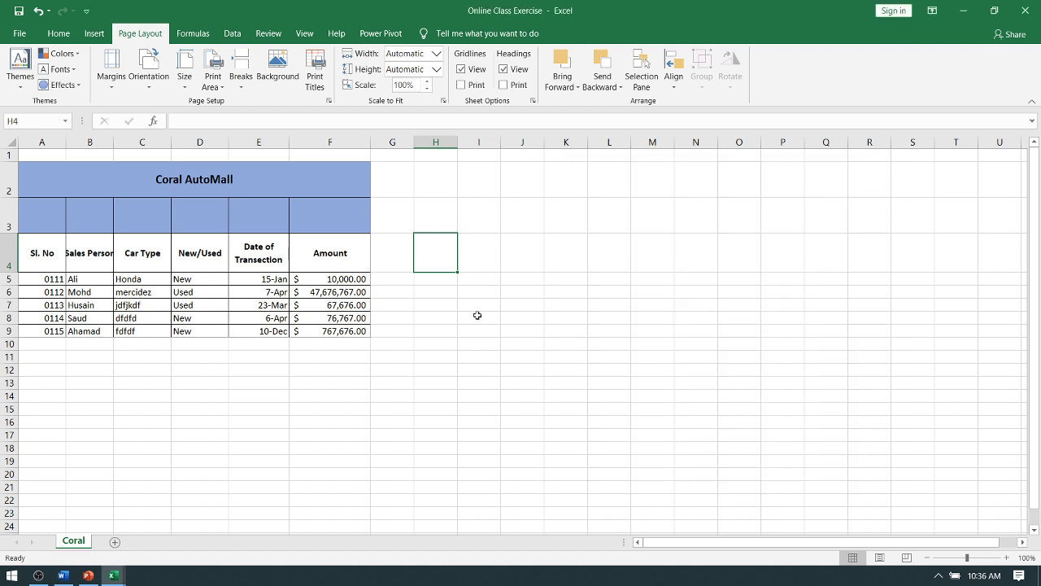
pyautogui.click(784, 343)
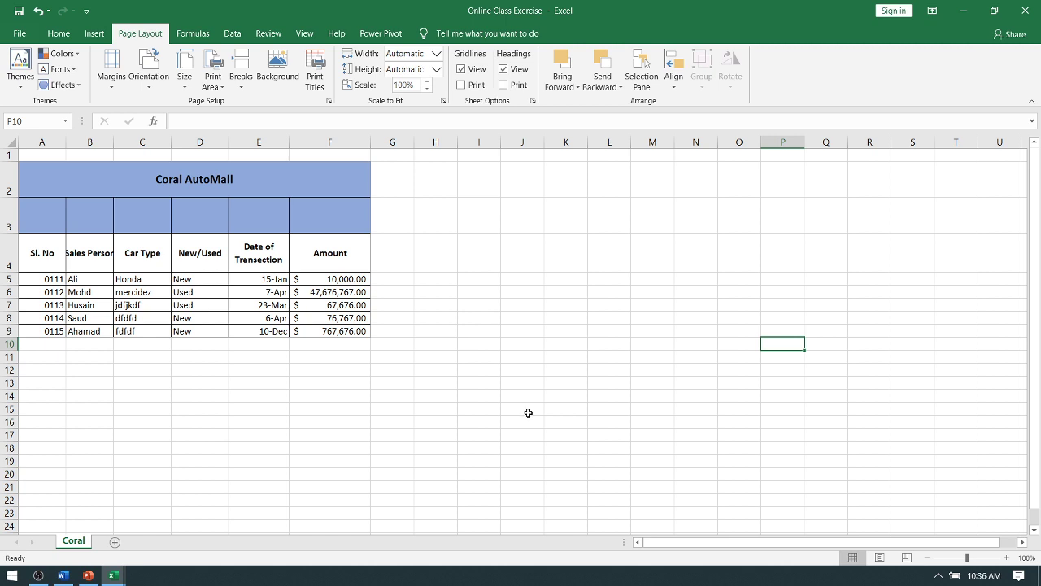
pyautogui.hotkey('ctrl', 'p')
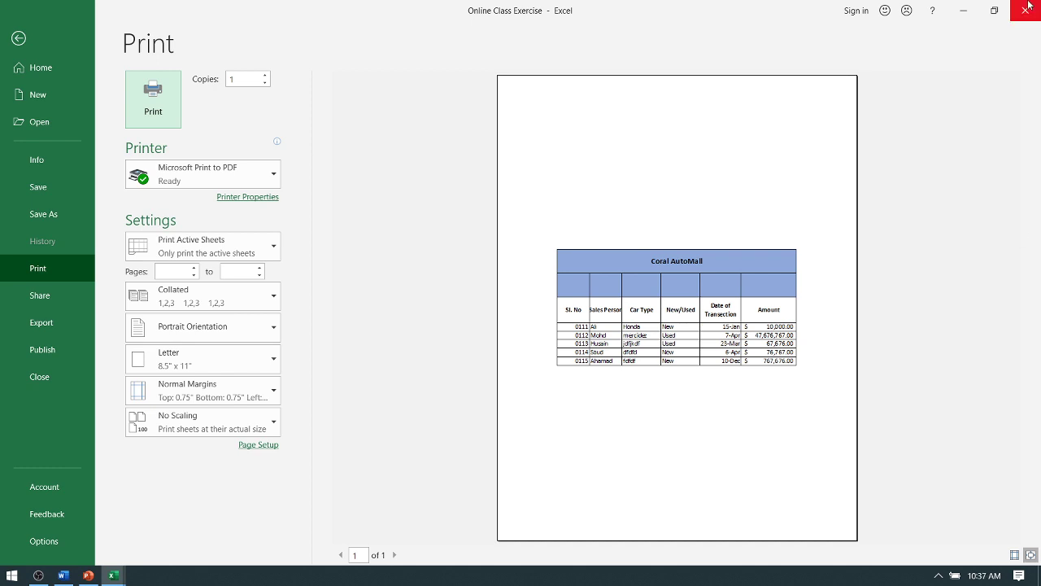
pyautogui.click(17, 33)
pyautogui.click(14, 212)
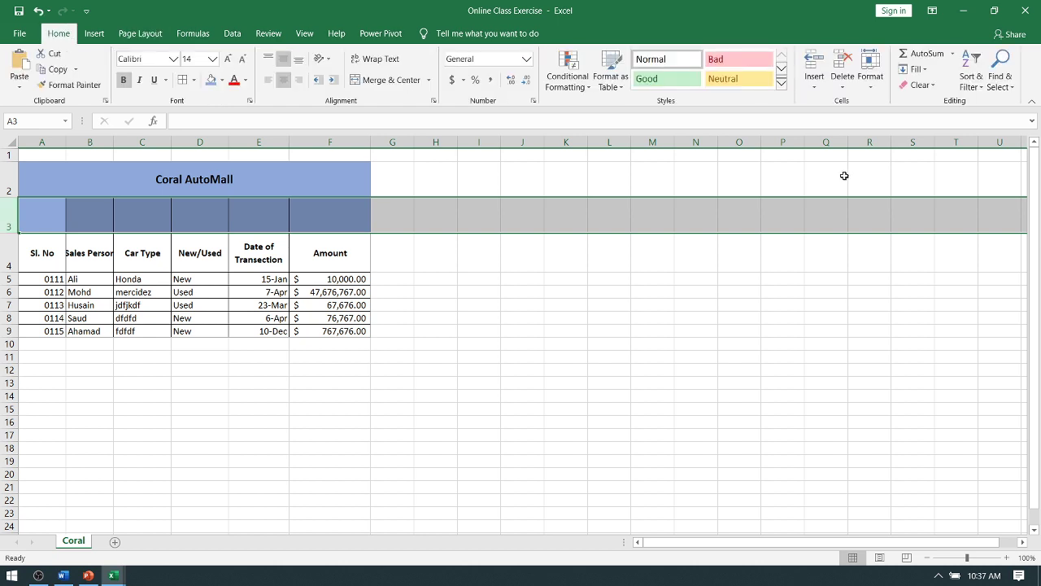
# Delete the empty row 3 above the column headings
pyautogui.rightClick(4, 216)
pyautogui.click(130, 321)
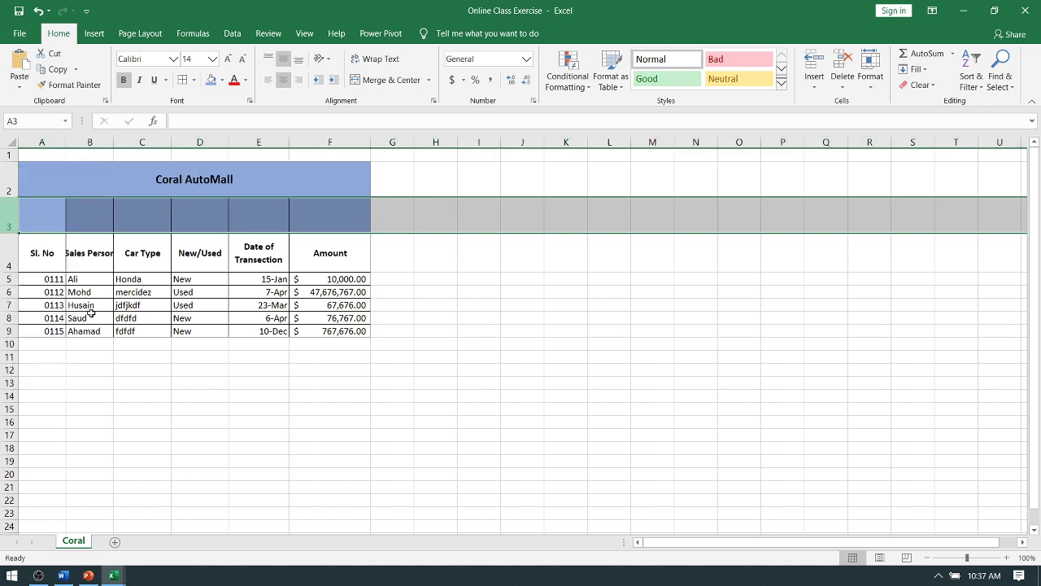
pyautogui.click(480, 321)
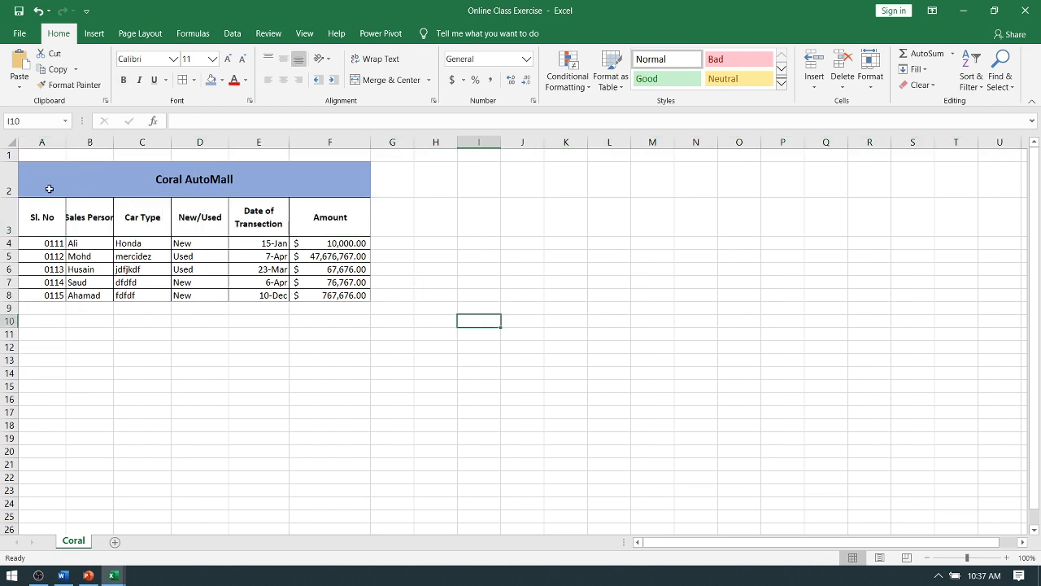
# Fill the header row A3:F3 with gray
pyautogui.moveTo(31, 203); pyautogui.dragTo(342, 218)
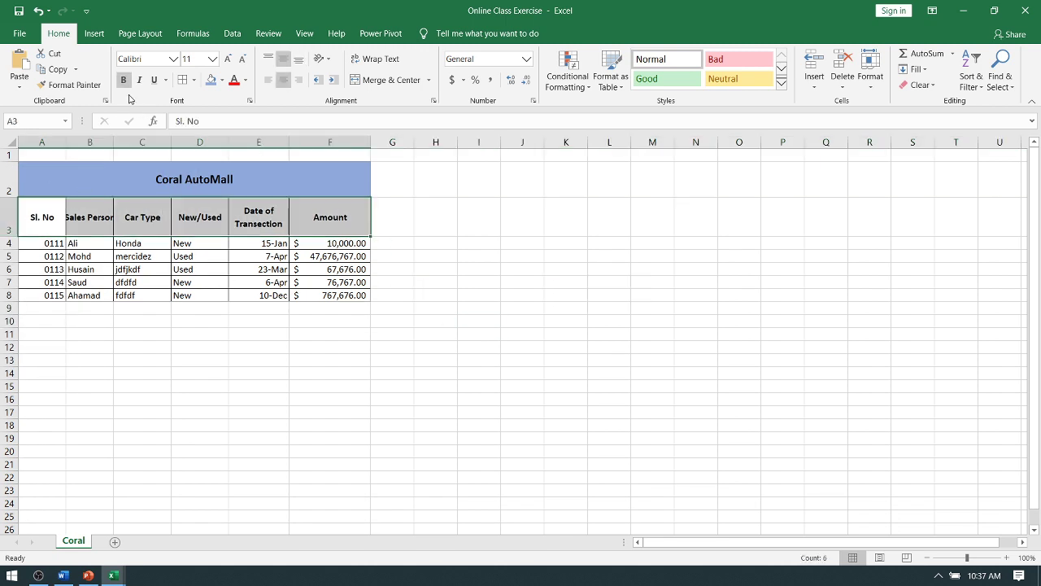
pyautogui.click(223, 80)
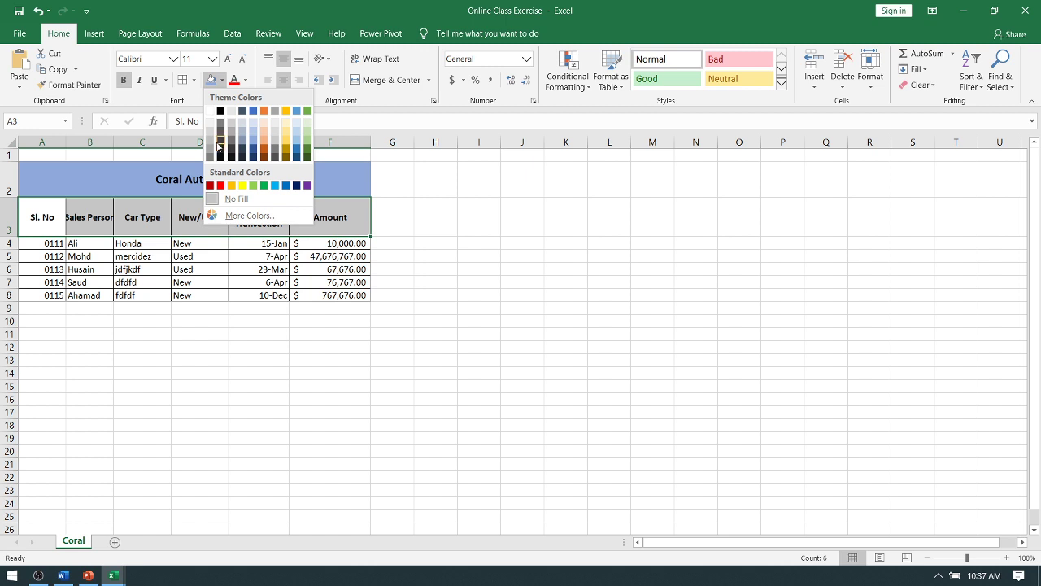
pyautogui.click(218, 146)
pyautogui.click(435, 333)
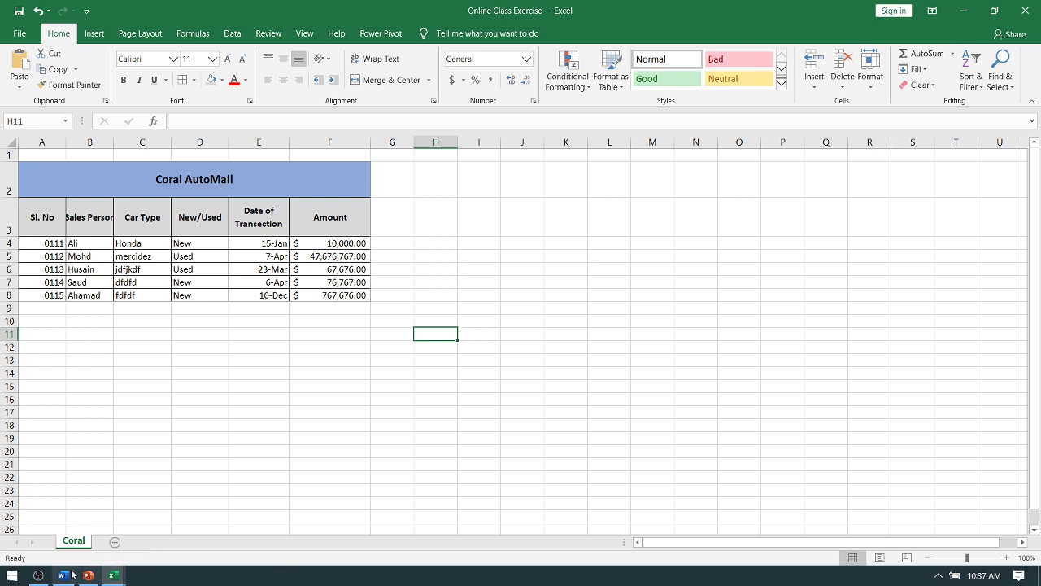
pyautogui.moveTo(72, 575)
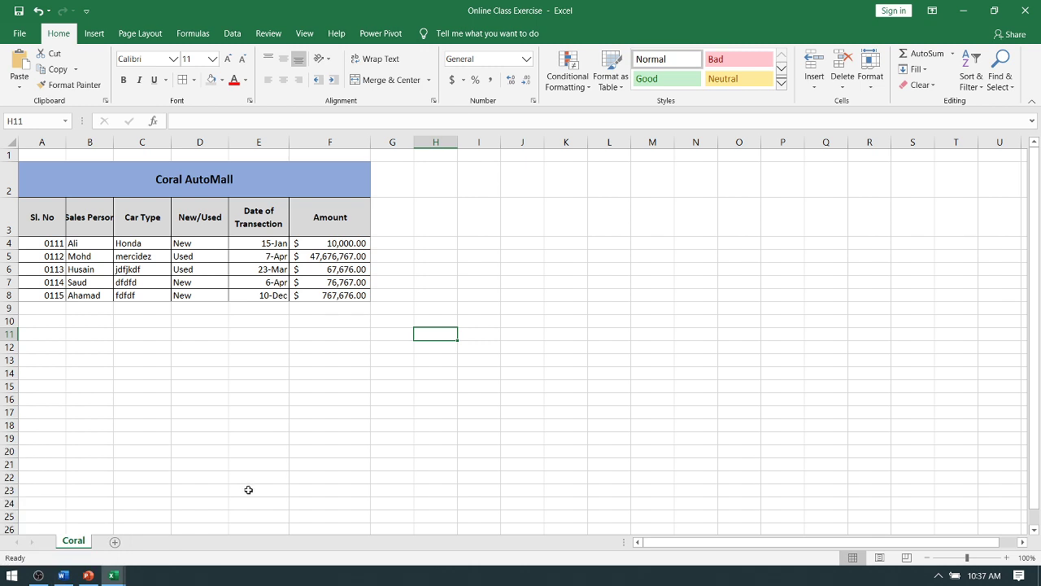
pyautogui.click(202, 396)
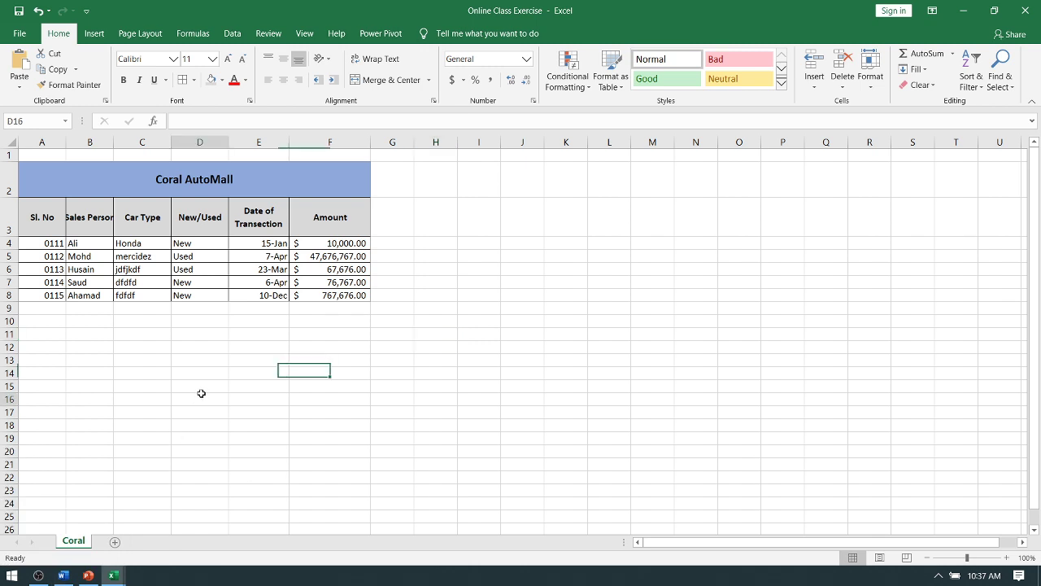
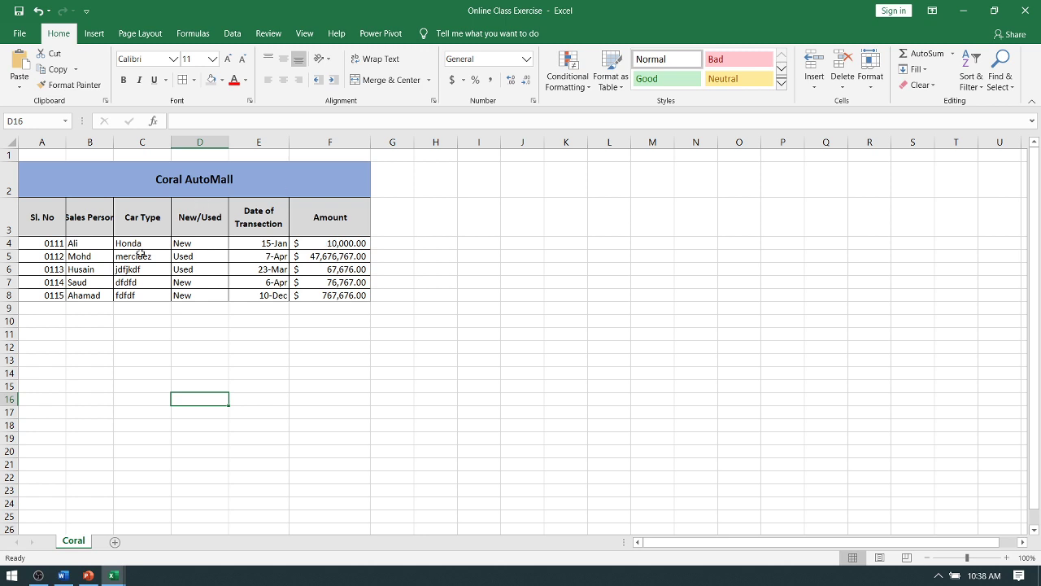
# Select D13, then bring the Online Class Day 1 workbook with its STUDENT LIST sheet forward
pyautogui.press('Up')
pyautogui.press('Up')
pyautogui.press('Up')
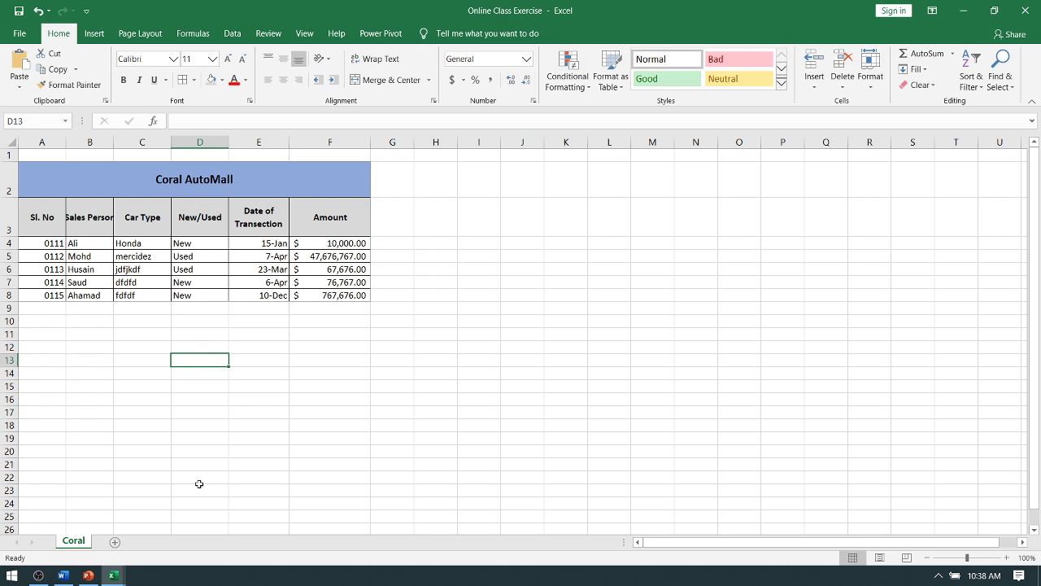
pyautogui.moveTo(120, 571)
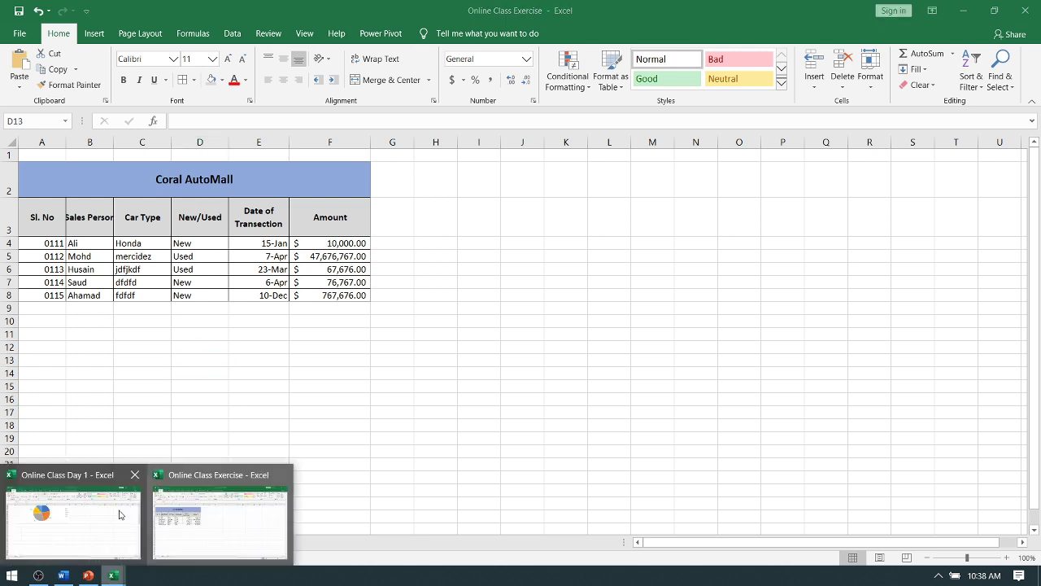
pyautogui.click(114, 512)
pyautogui.scroll(6, 299, 353)
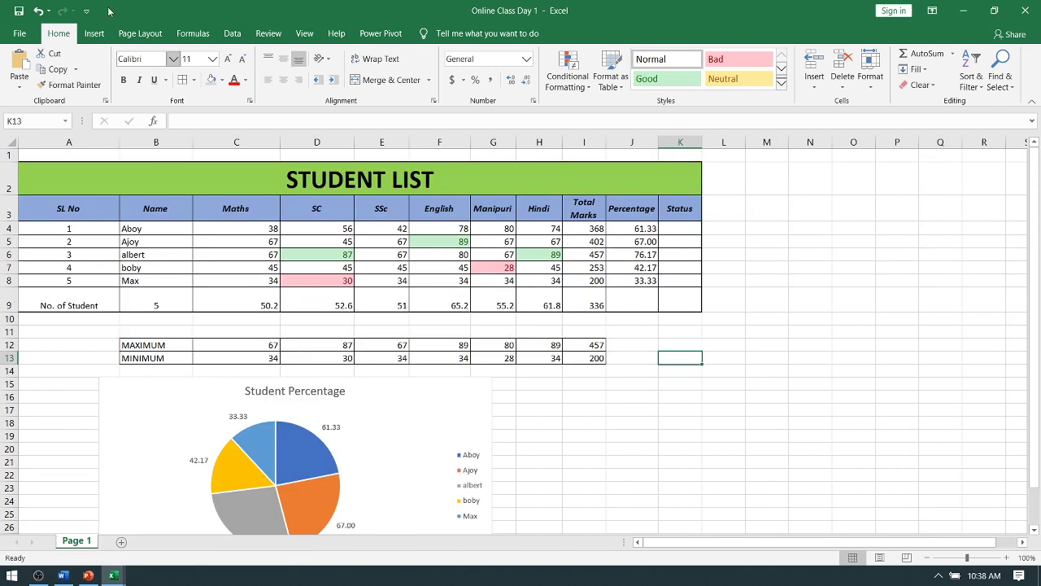
# Browse the Page Layout, Home, Sort & Filter and Insert commands, ending on Page Layout
pyautogui.click(140, 33)
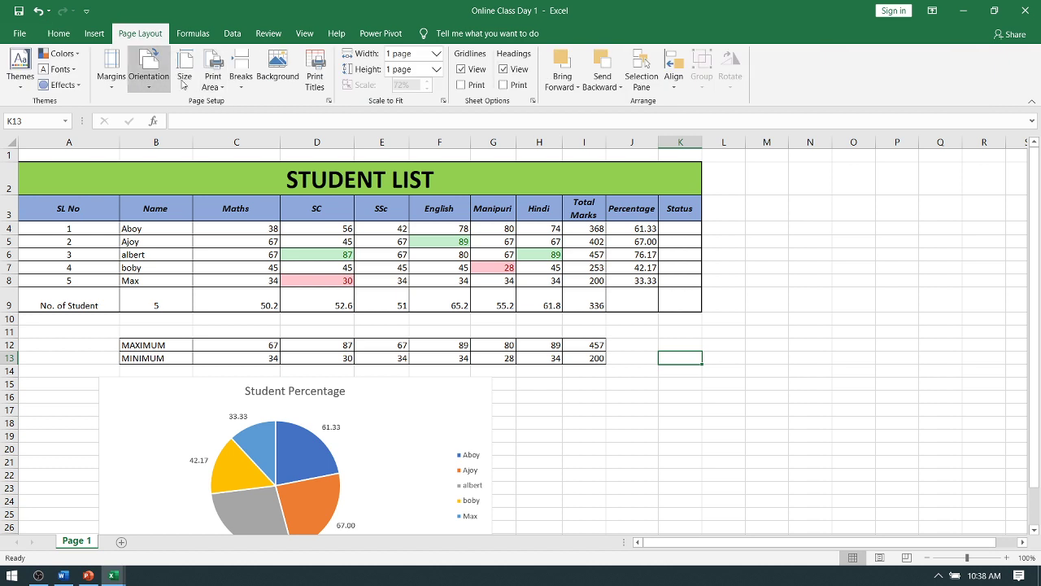
pyautogui.click(67, 35)
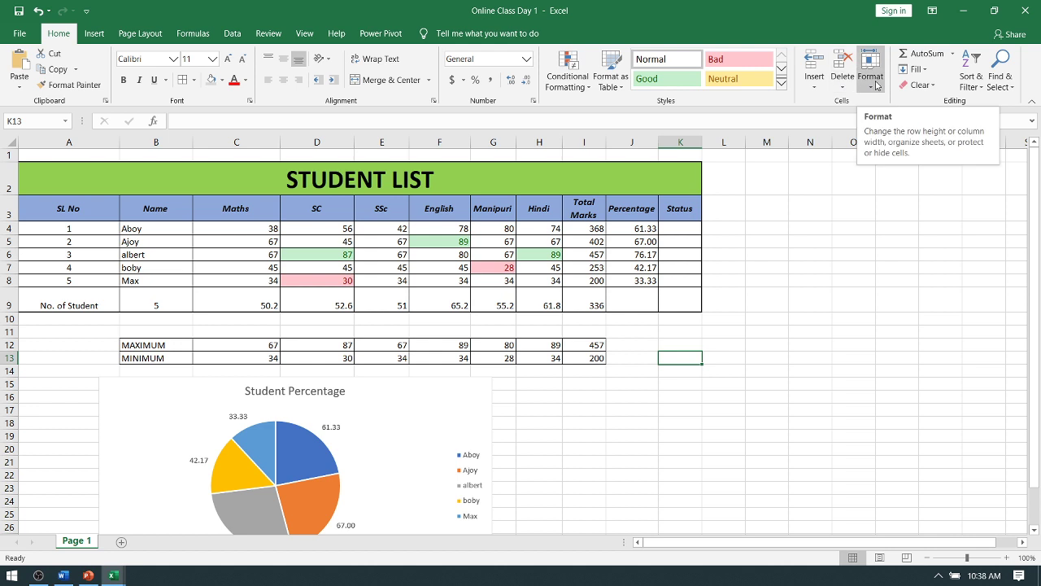
pyautogui.click(978, 82)
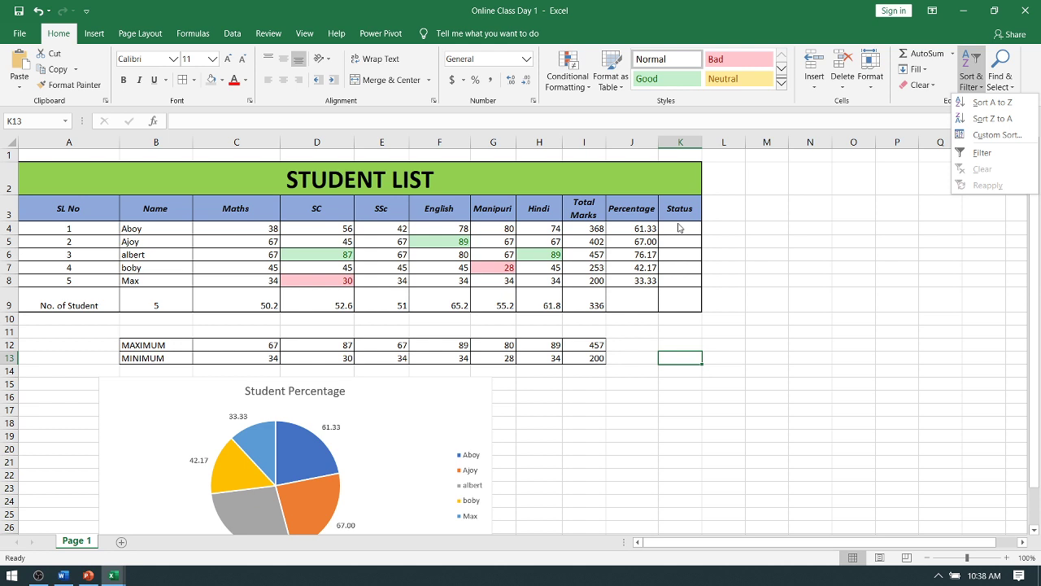
pyautogui.click(94, 33)
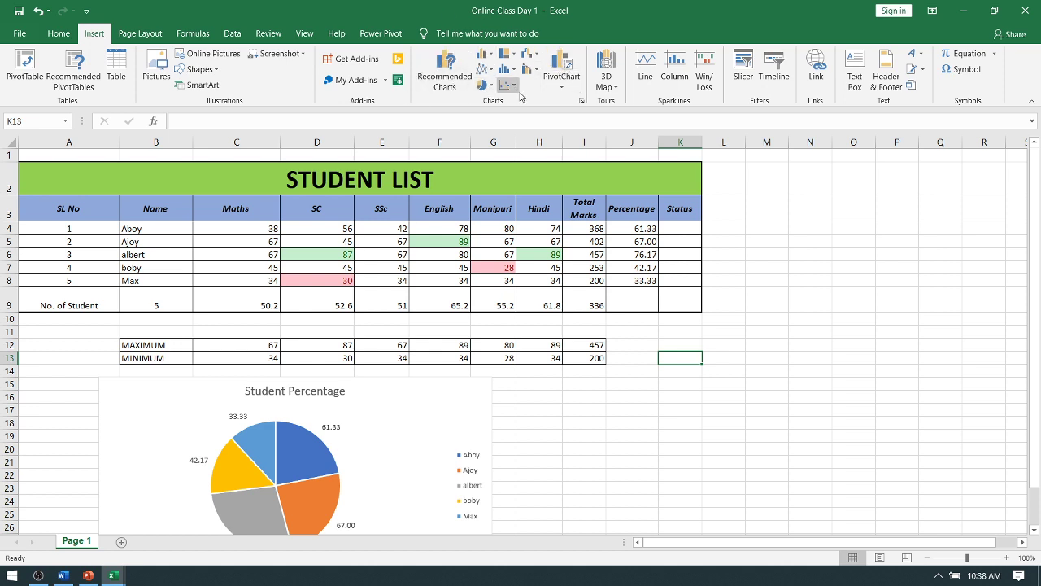
pyautogui.click(147, 36)
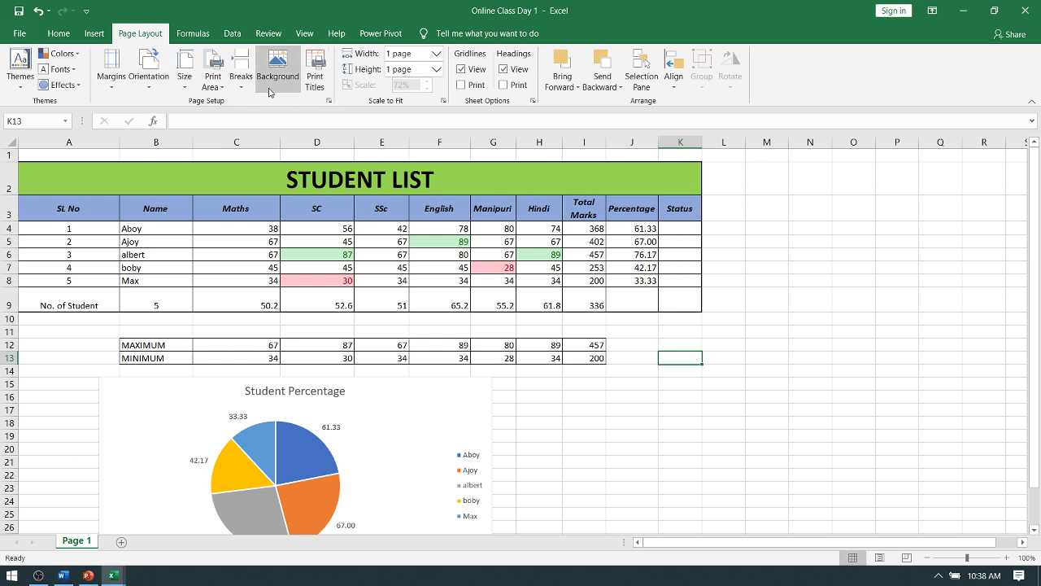
# In Page Setup, scale the printout to 72% of normal size on A4 paper
pyautogui.click(329, 100)
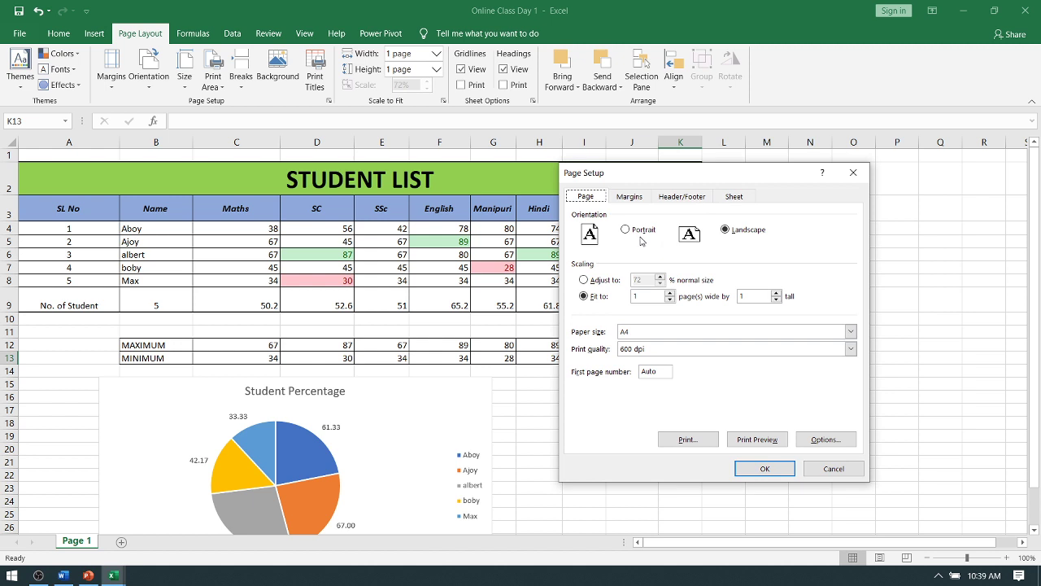
pyautogui.click(606, 279)
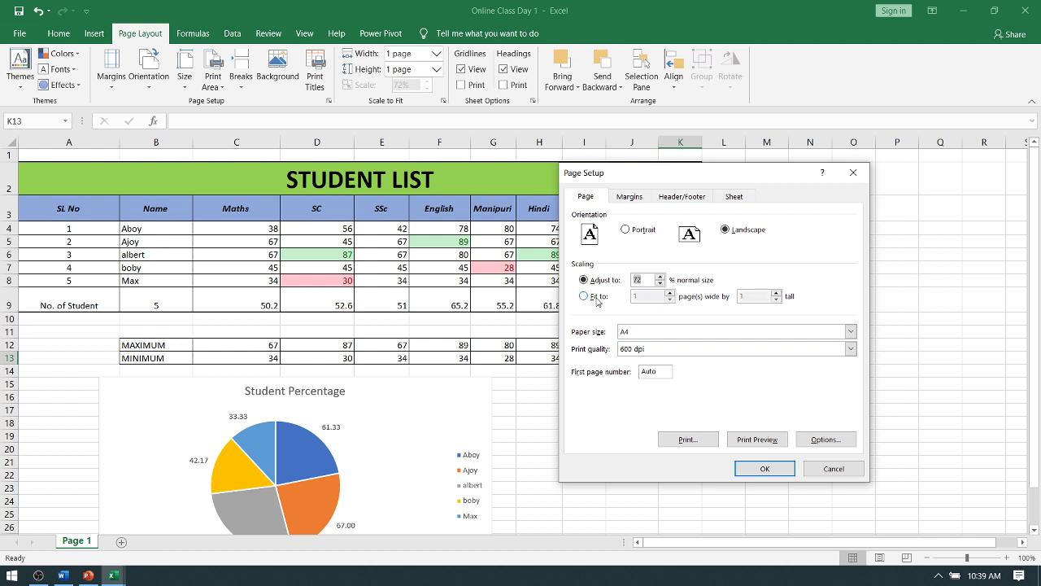
pyautogui.click(599, 296)
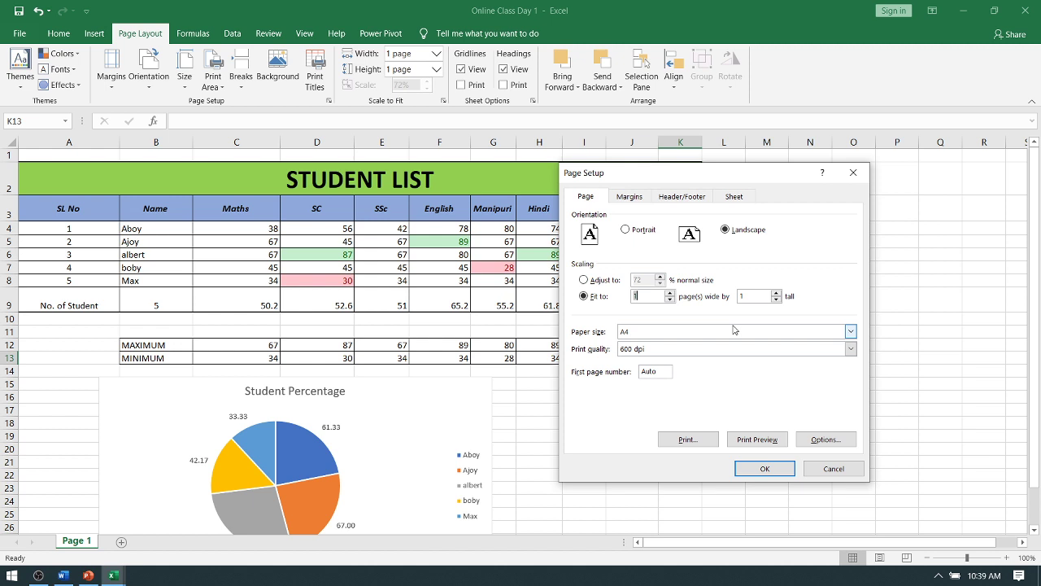
pyautogui.click(583, 279)
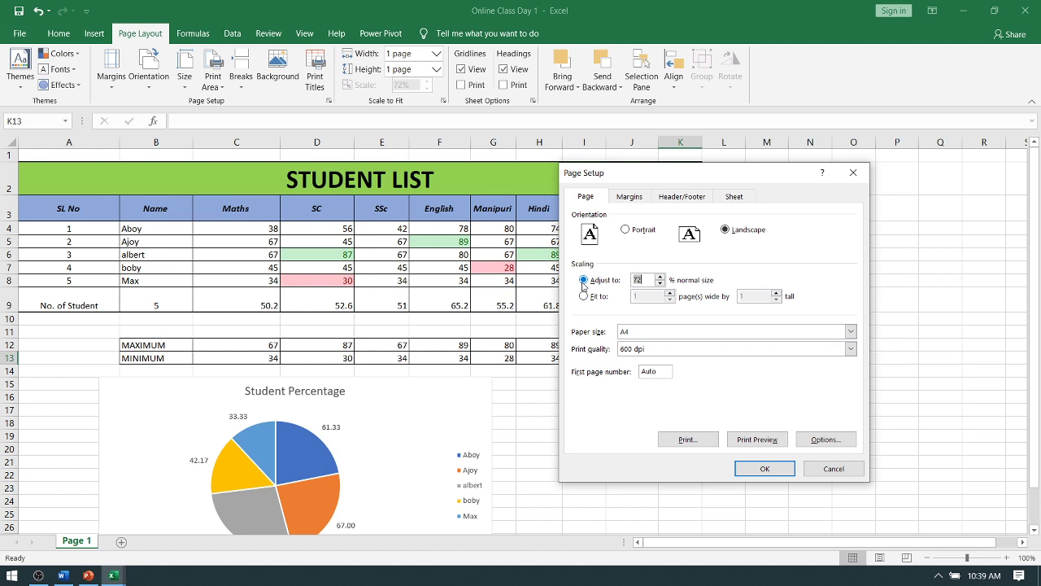
pyautogui.click(636, 332)
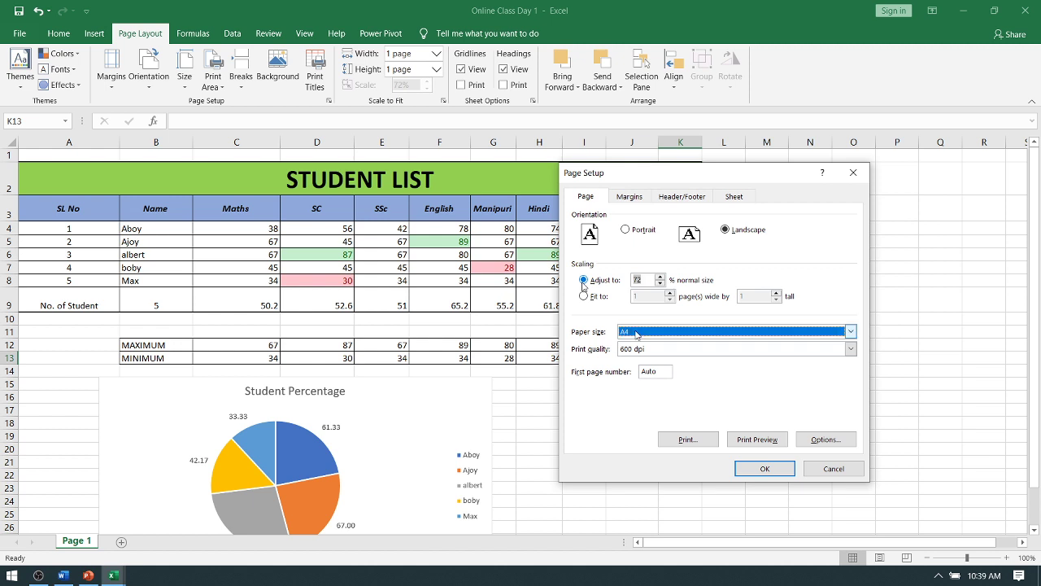
pyautogui.click(636, 332)
pyautogui.click(629, 196)
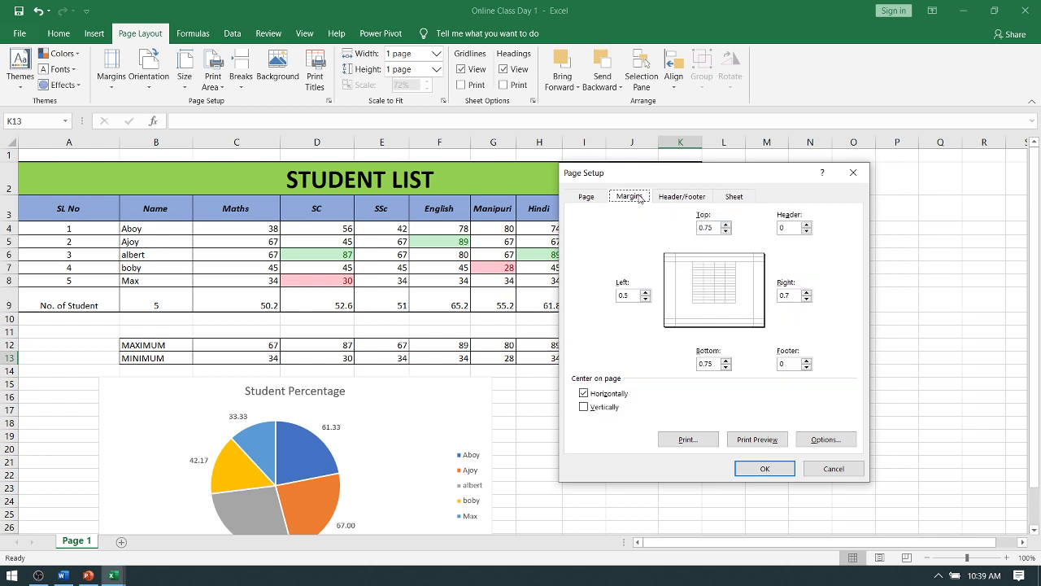
# Set the header margin to 2.5 and right margin to 0.95, and centre the sheet vertically
pyautogui.click(646, 298)
pyautogui.click(645, 291)
pyautogui.click(807, 230)
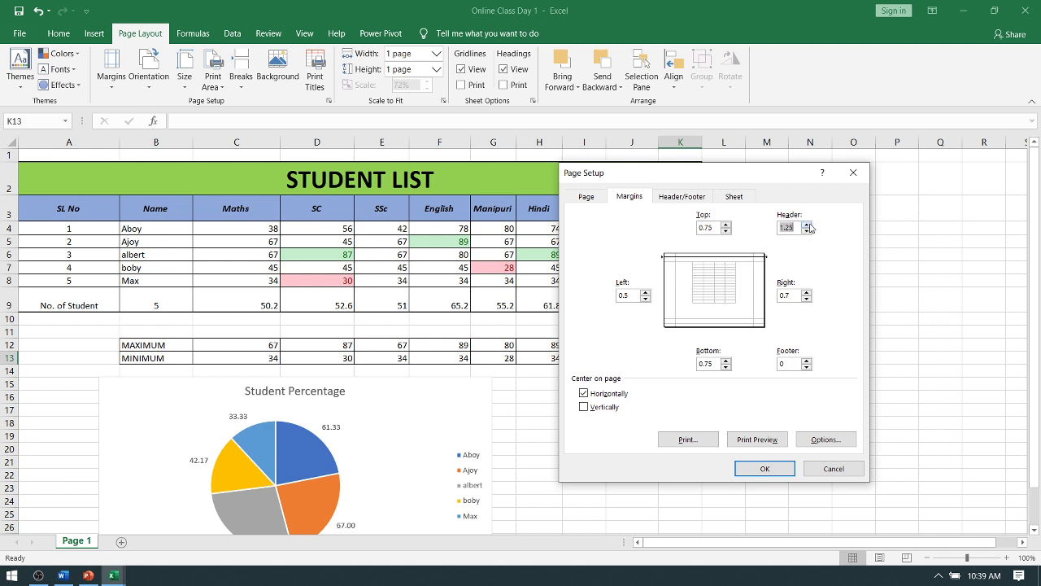
pyautogui.click(807, 225)
pyautogui.click(806, 225)
pyautogui.click(806, 292)
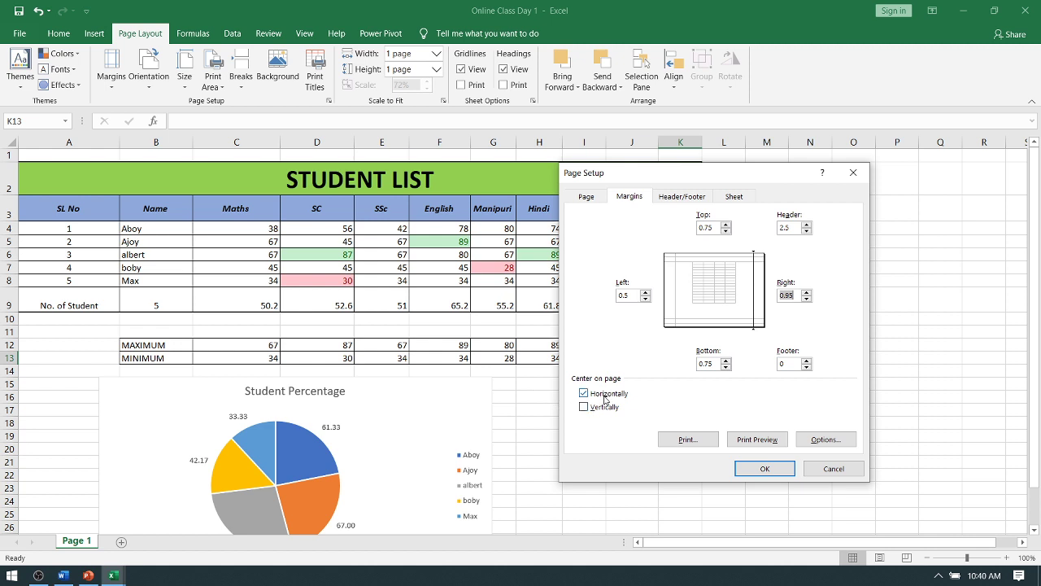
pyautogui.click(602, 406)
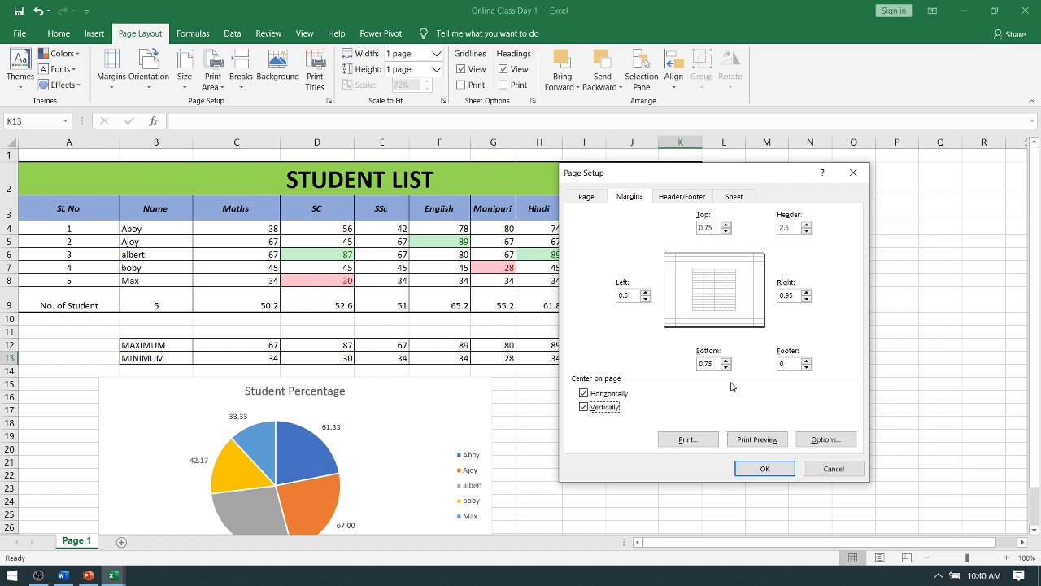
pyautogui.hotkey('ctrl', 'Tab')
pyautogui.hotkey('ctrl', 'Tab')
pyautogui.hotkey('ctrl', 'Tab')
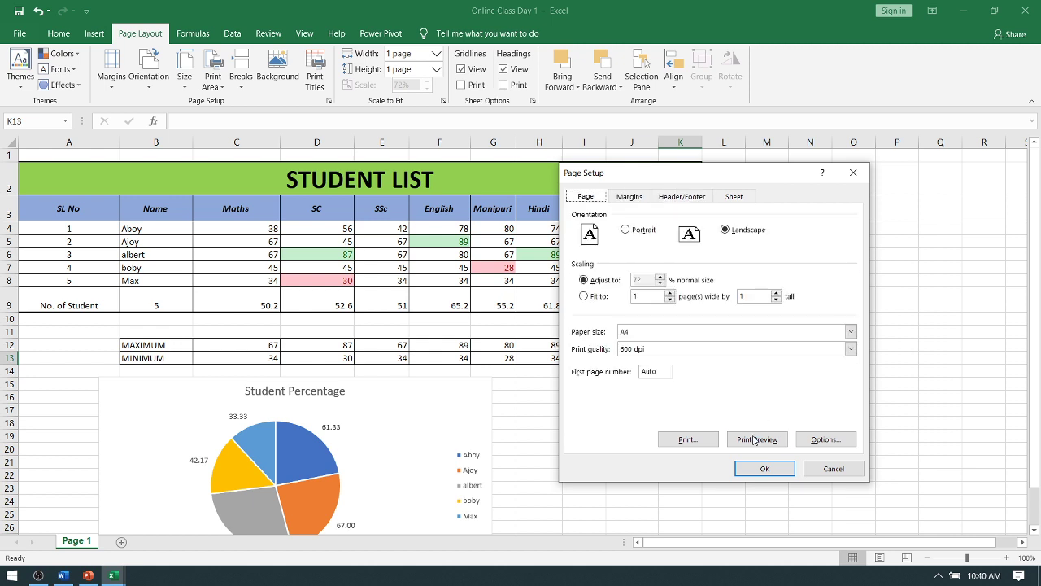
# Preview the 72% printout and return to the STUDENT LIST sheet
pyautogui.click(756, 439)
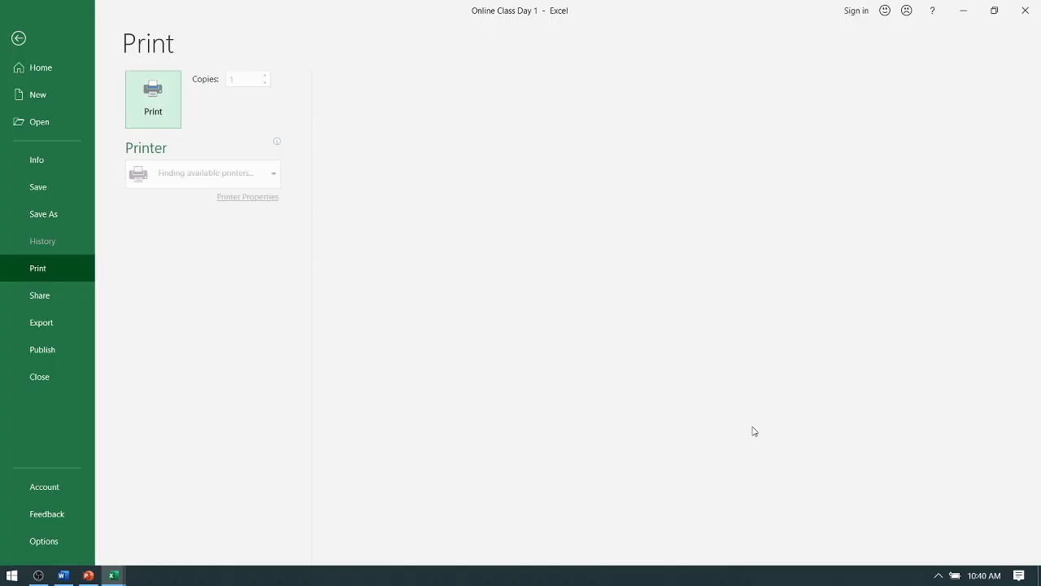
pyautogui.press('Escape')
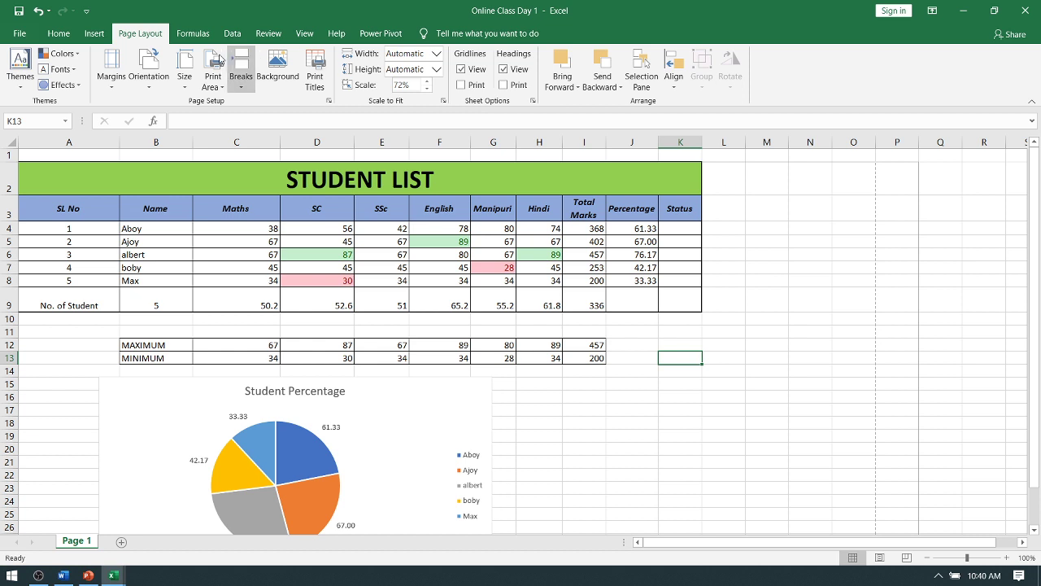
# On the Formulas tab, view the Text functions list (CONCATENATE, LEFT, TRIM), then dismiss it
pyautogui.click(192, 34)
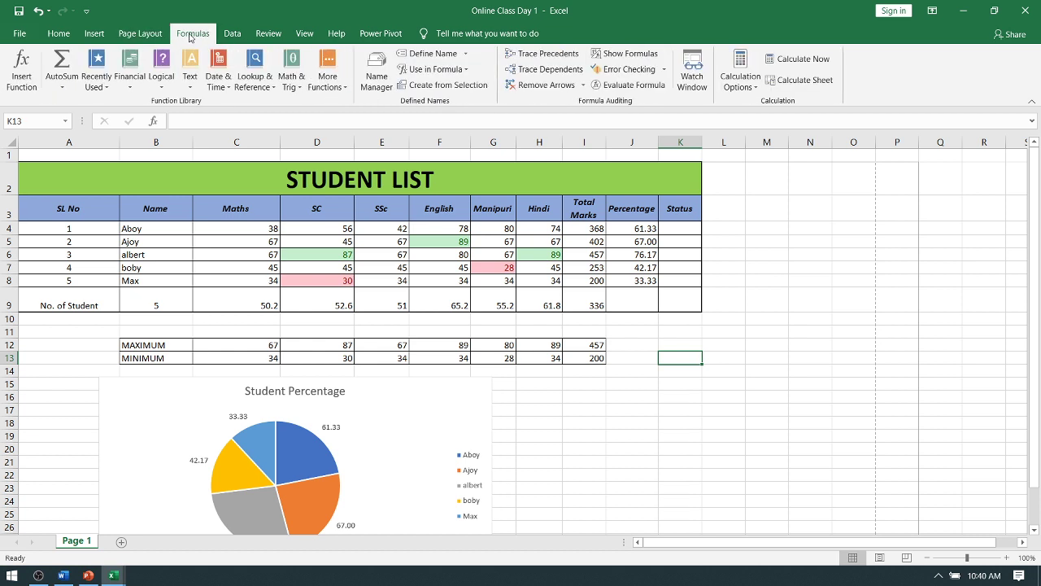
pyautogui.scroll(2, 192, 37)
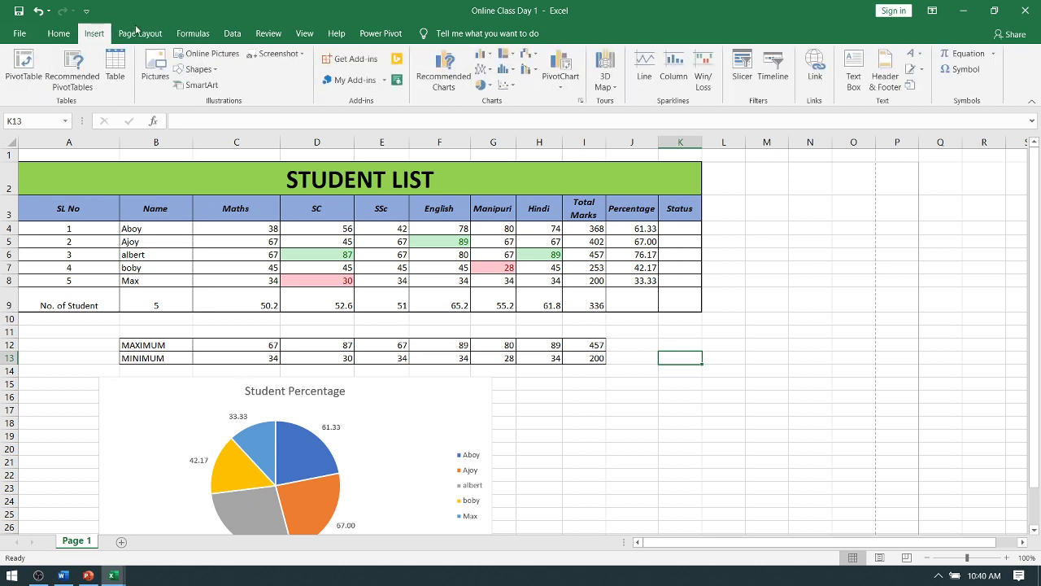
pyautogui.scroll(-2, 190, 34)
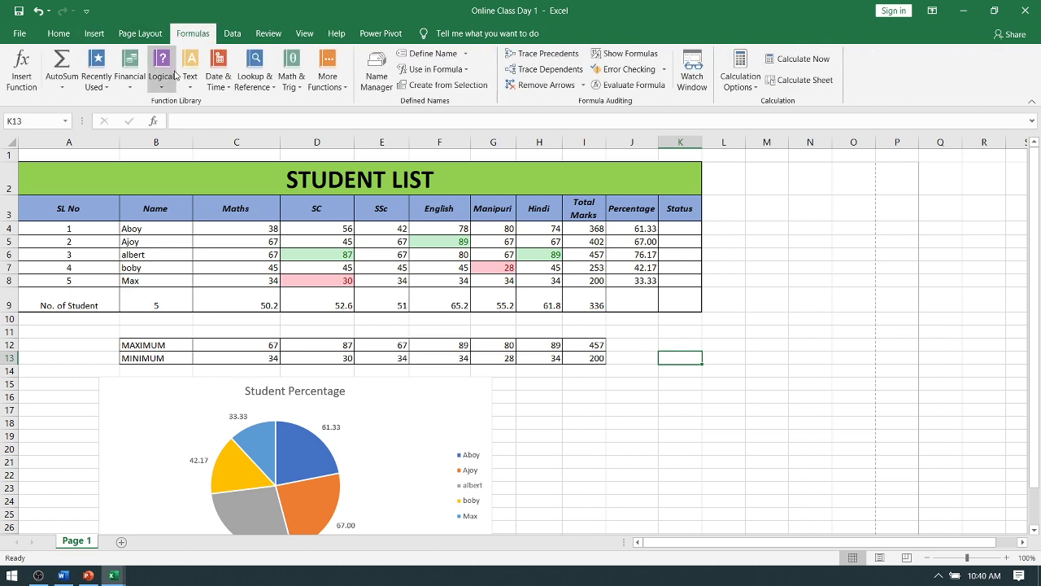
pyautogui.click(190, 71)
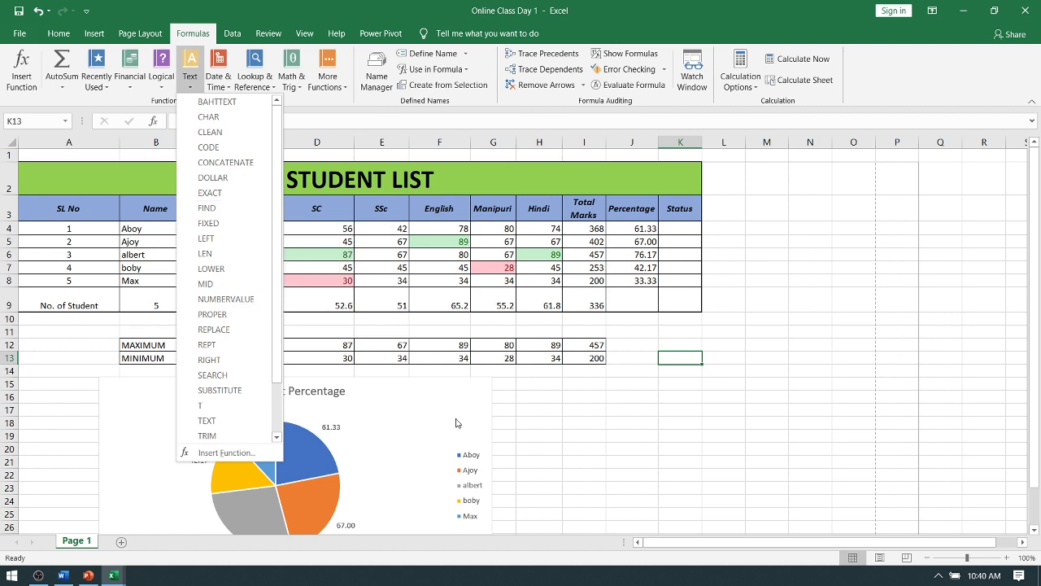
pyautogui.click(128, 402)
pyautogui.click(129, 402)
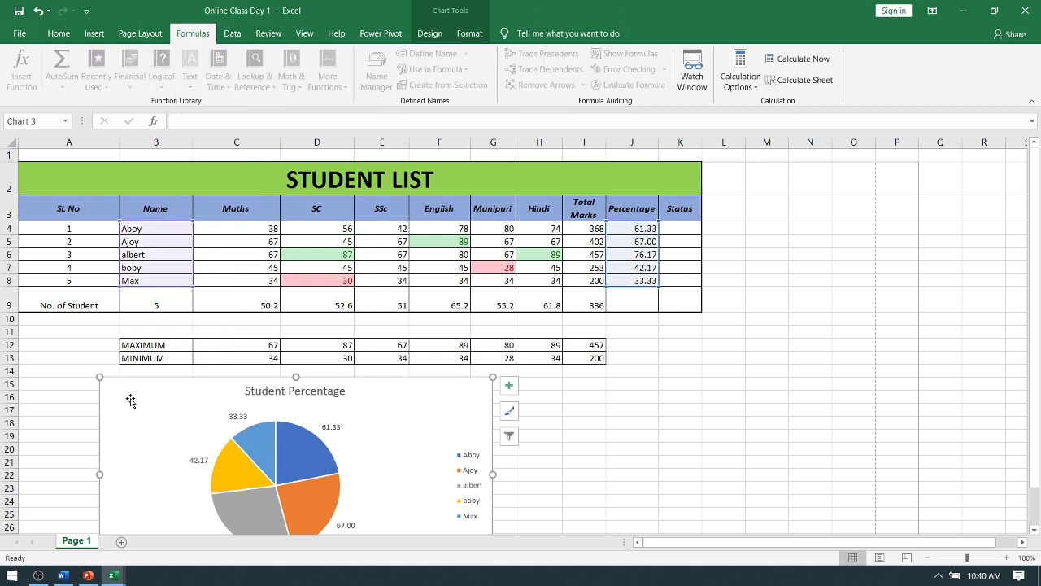
pyautogui.click(64, 370)
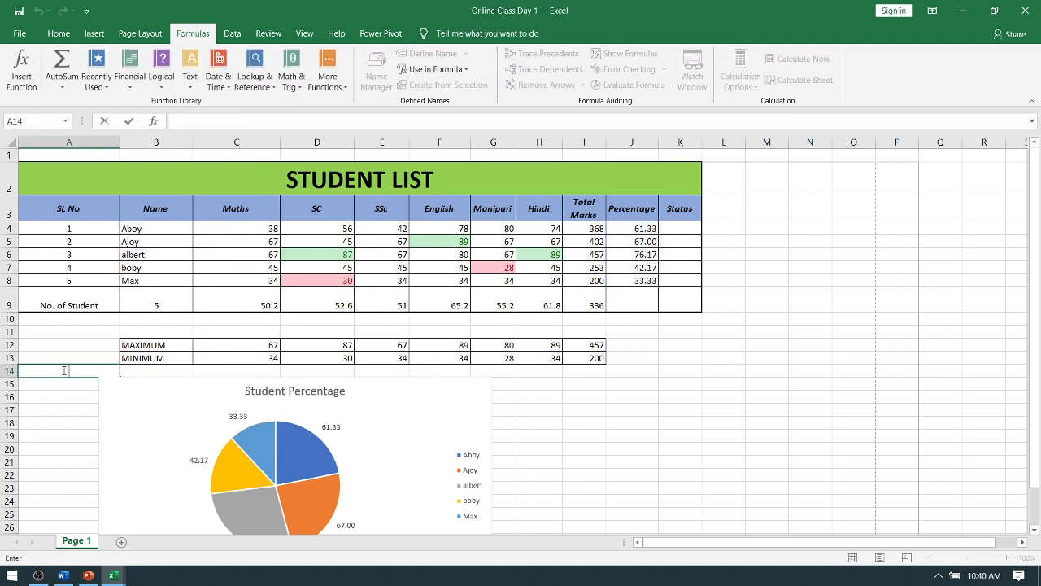
pyautogui.write('=')
pyautogui.moveTo(139, 228); pyautogui.dragTo(146, 281)
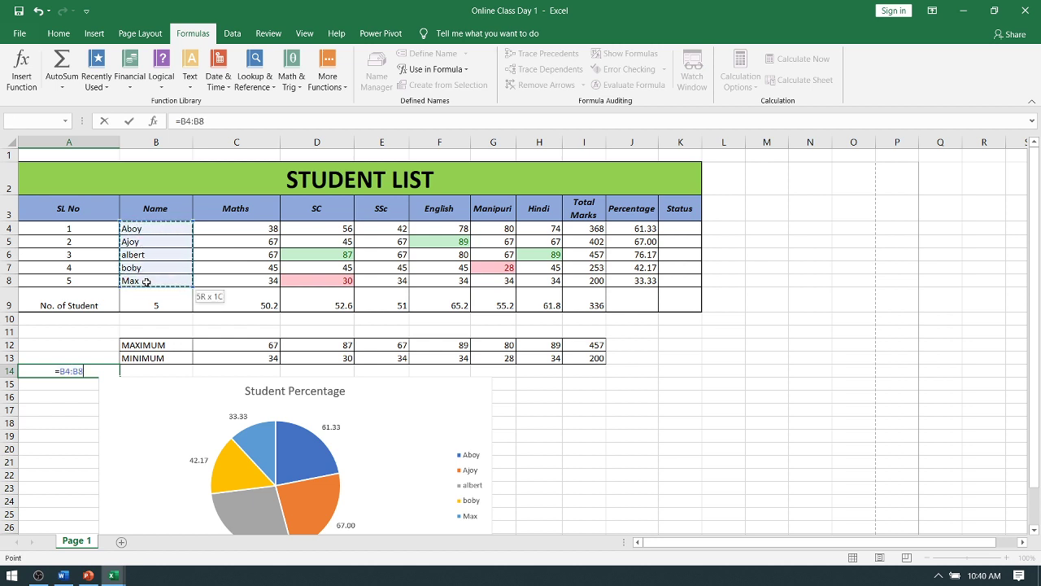
pyautogui.click(77, 370)
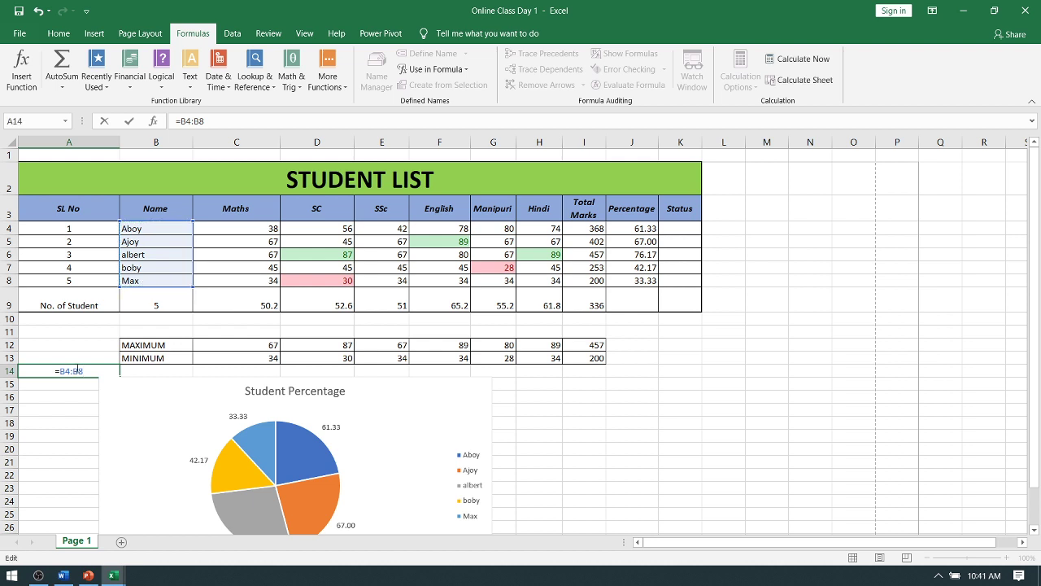
pyautogui.write('FI')
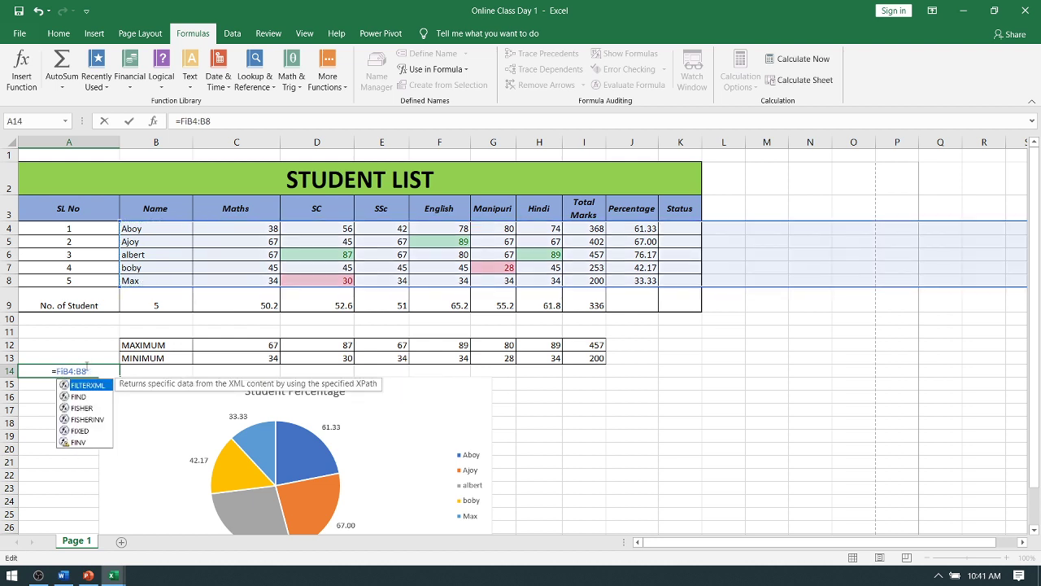
pyautogui.doubleClick(81, 396)
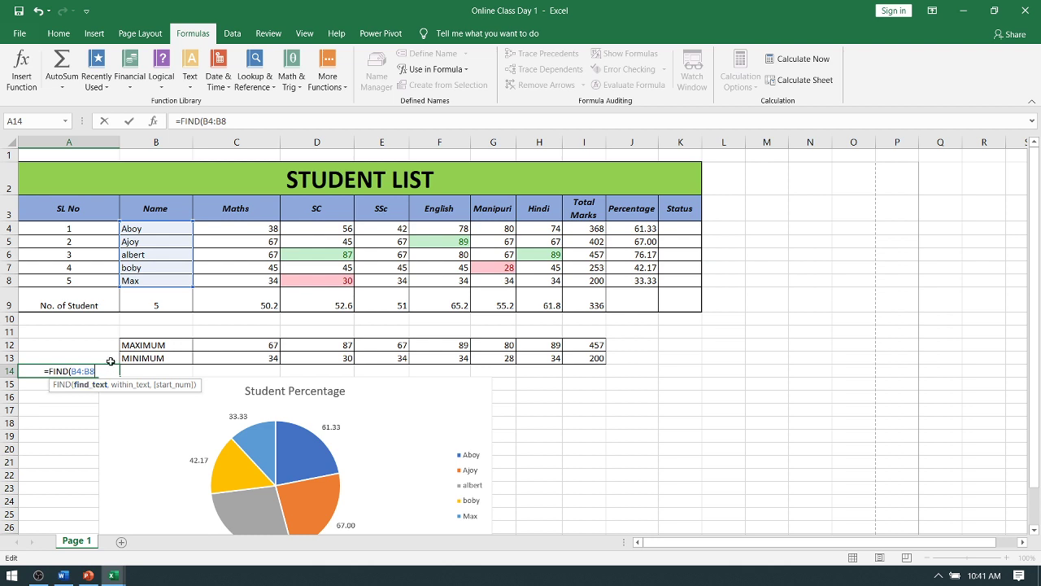
pyautogui.write(')(')
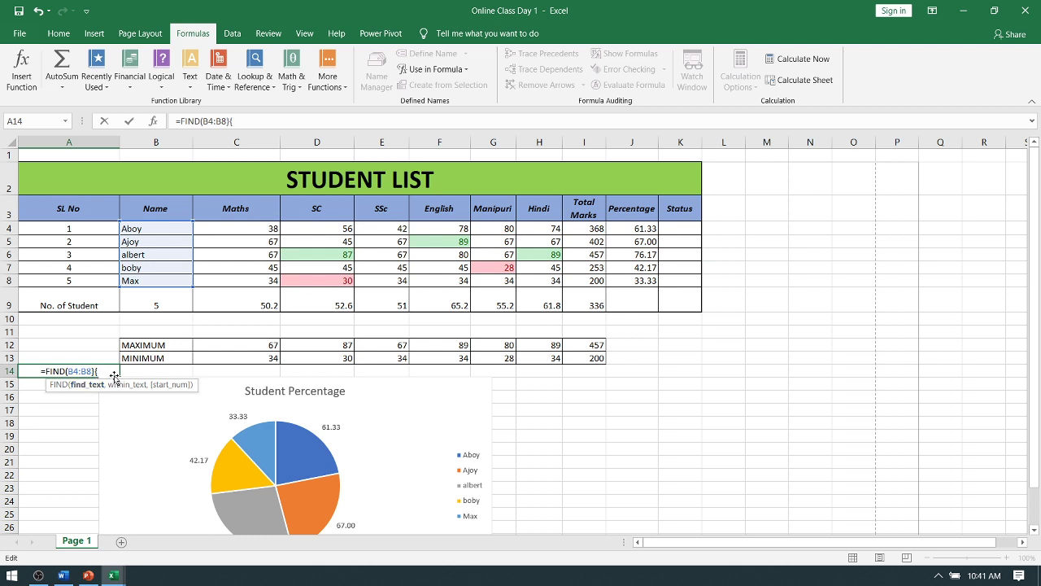
pyautogui.press('BackSpace')
pyautogui.press('BackSpace')
pyautogui.press('BackSpace')
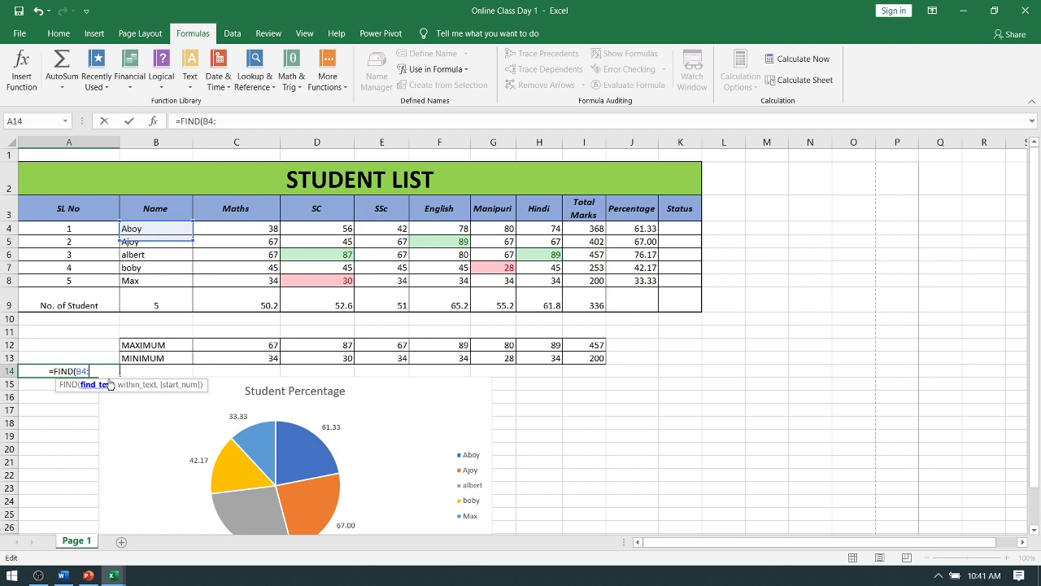
pyautogui.press('Escape')
pyautogui.click(236, 242)
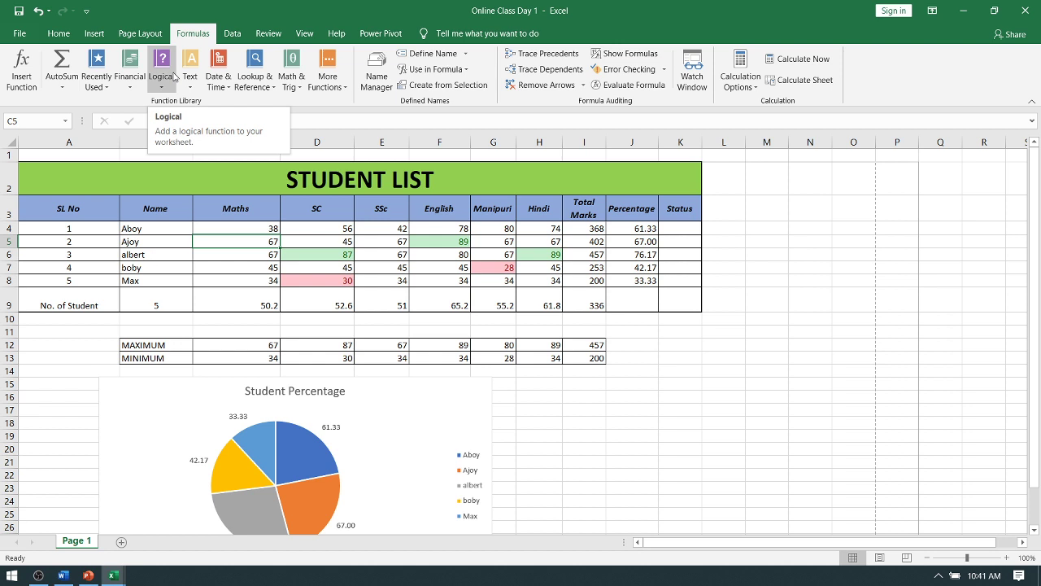
# Look through the Logical functions list, then display the Data tools
pyautogui.click(173, 76)
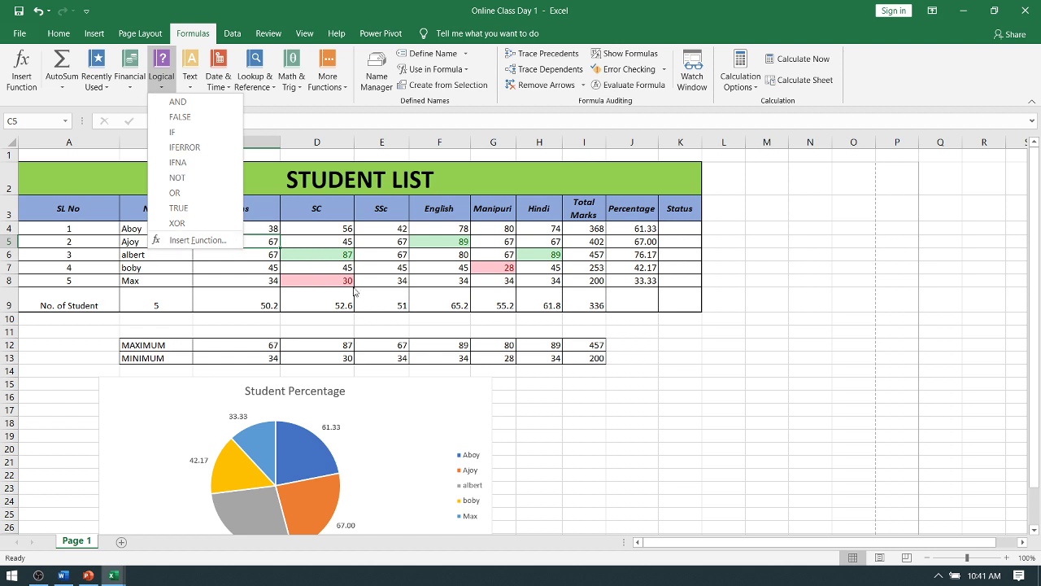
pyautogui.click(382, 320)
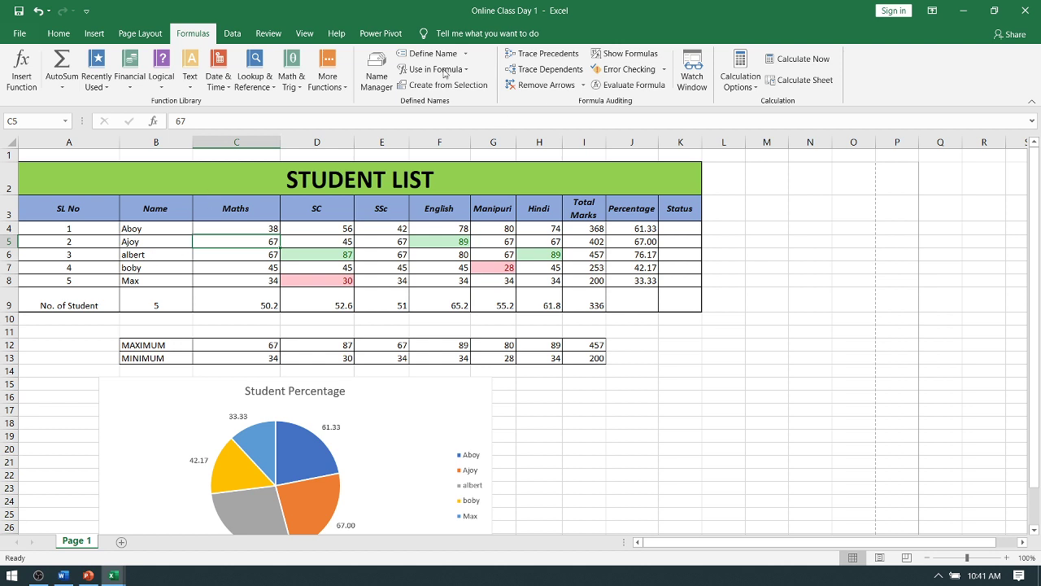
pyautogui.click(235, 29)
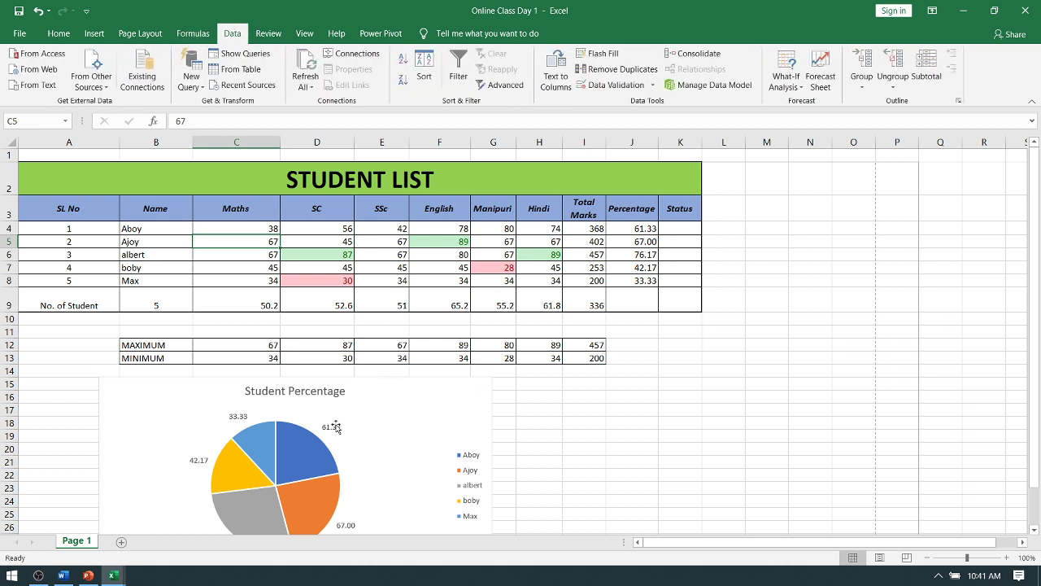
# Select the Student Percentage pie chart and browse the Insert, Data, Review and Formulas tabs
pyautogui.click(300, 449)
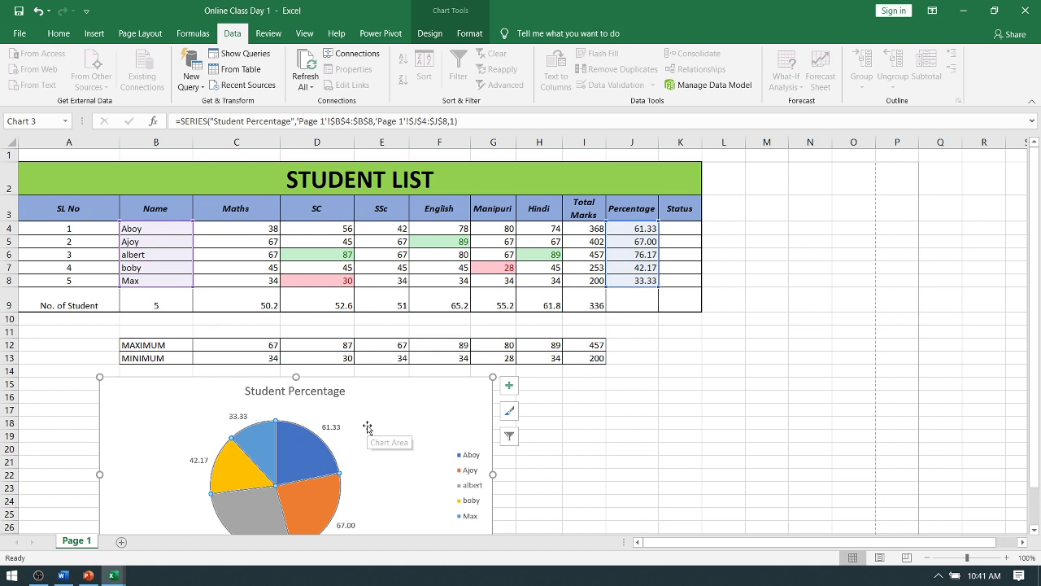
pyautogui.scroll(-2, 368, 428)
pyautogui.click(94, 34)
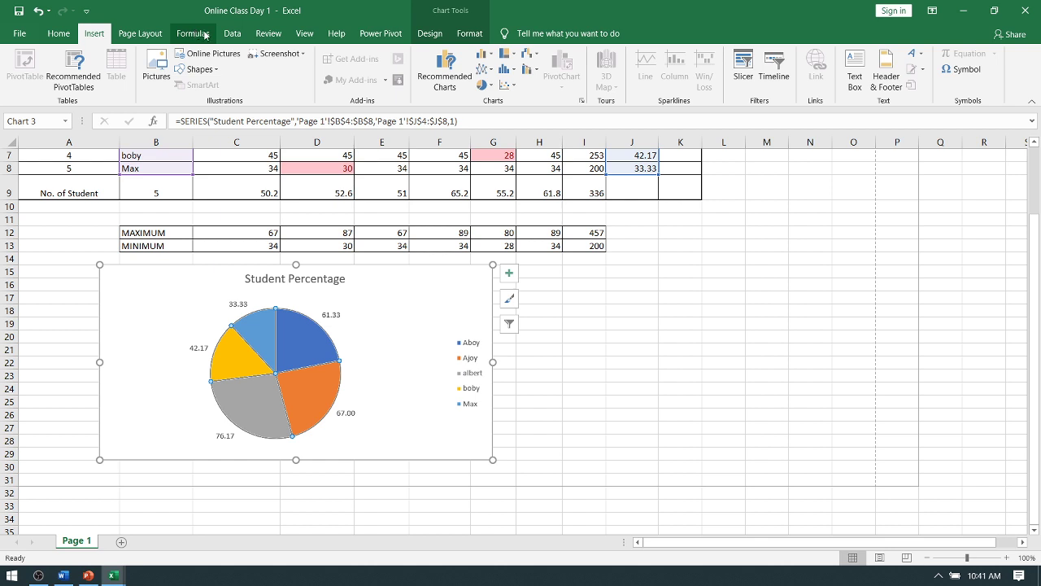
pyautogui.click(232, 33)
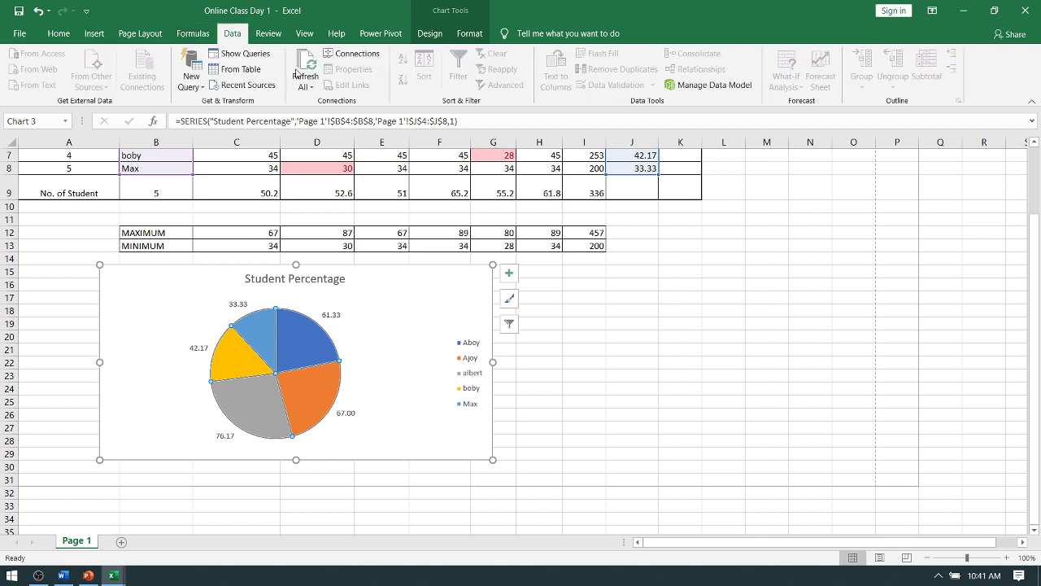
pyautogui.click(259, 36)
pyautogui.click(195, 36)
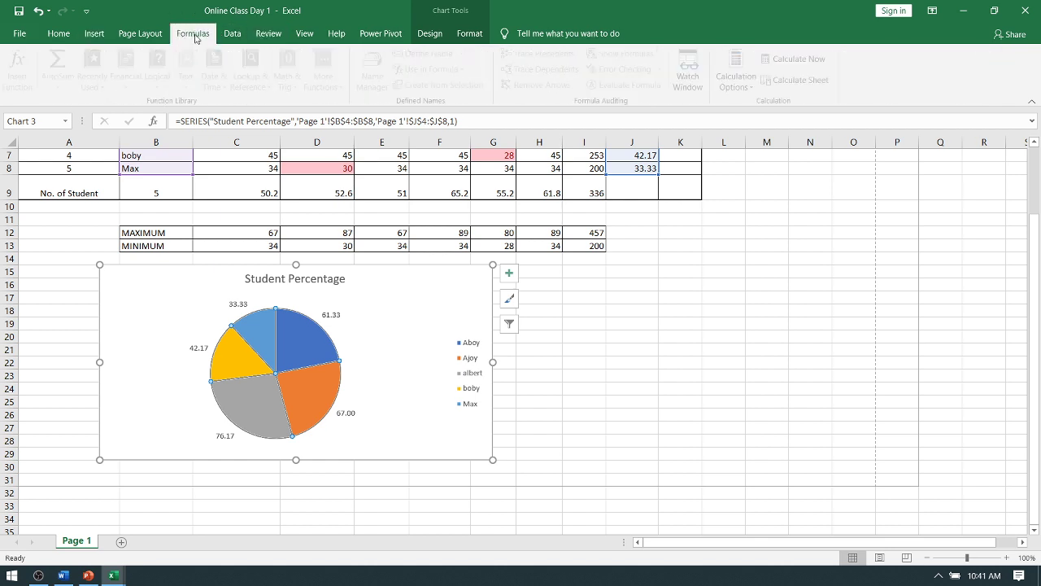
pyautogui.click(138, 36)
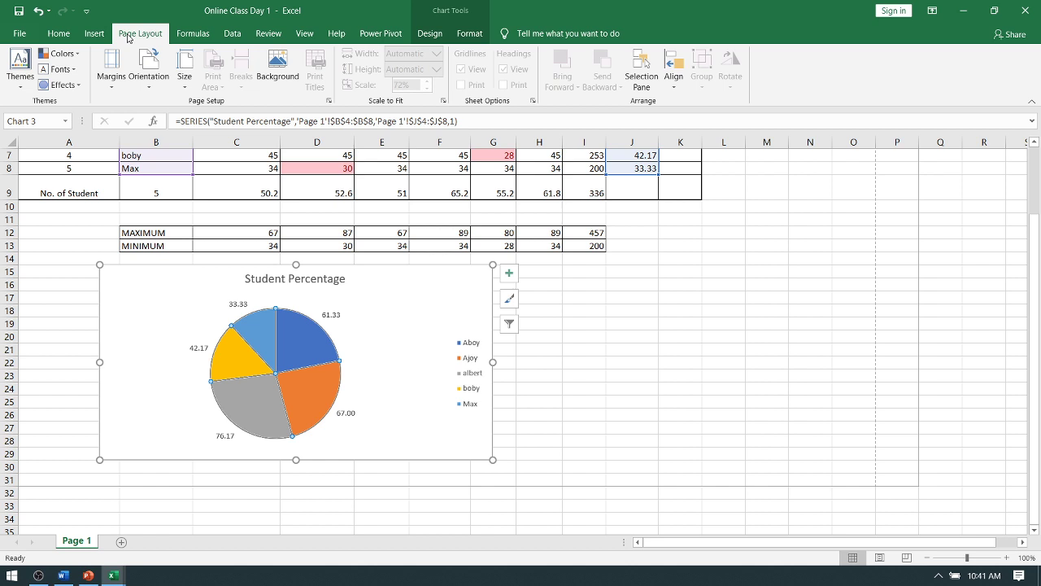
# Switch back and forth between Home and Insert, finishing on the Page Layout commands
pyautogui.click(59, 33)
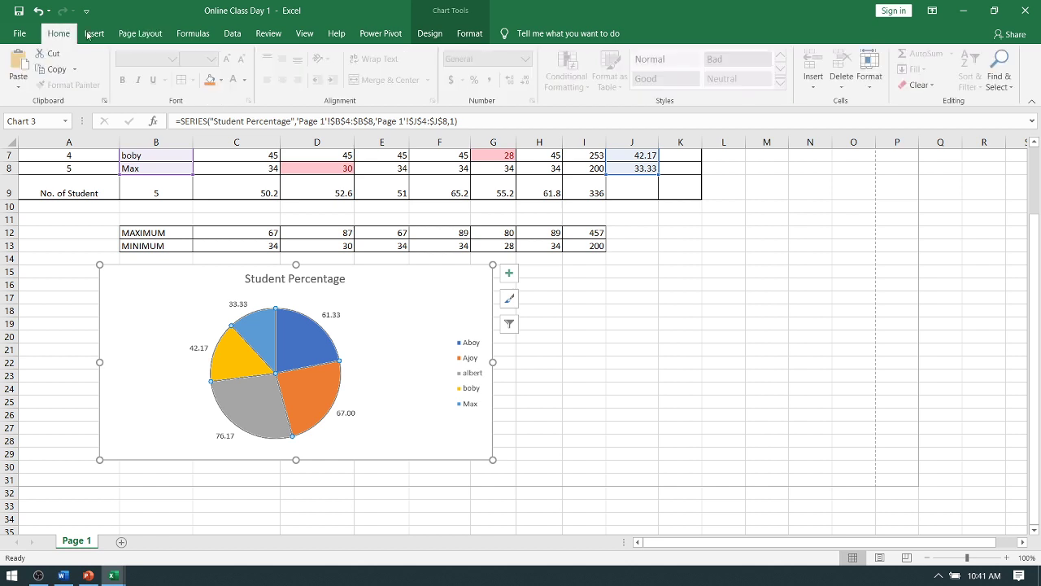
pyautogui.click(92, 34)
pyautogui.scroll(2, 476, 247)
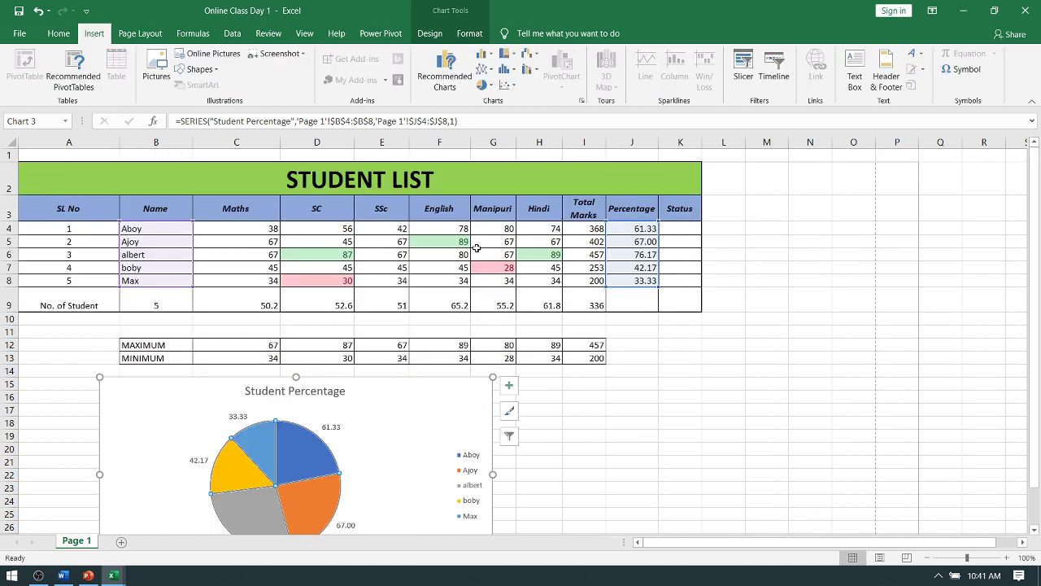
pyautogui.click(59, 34)
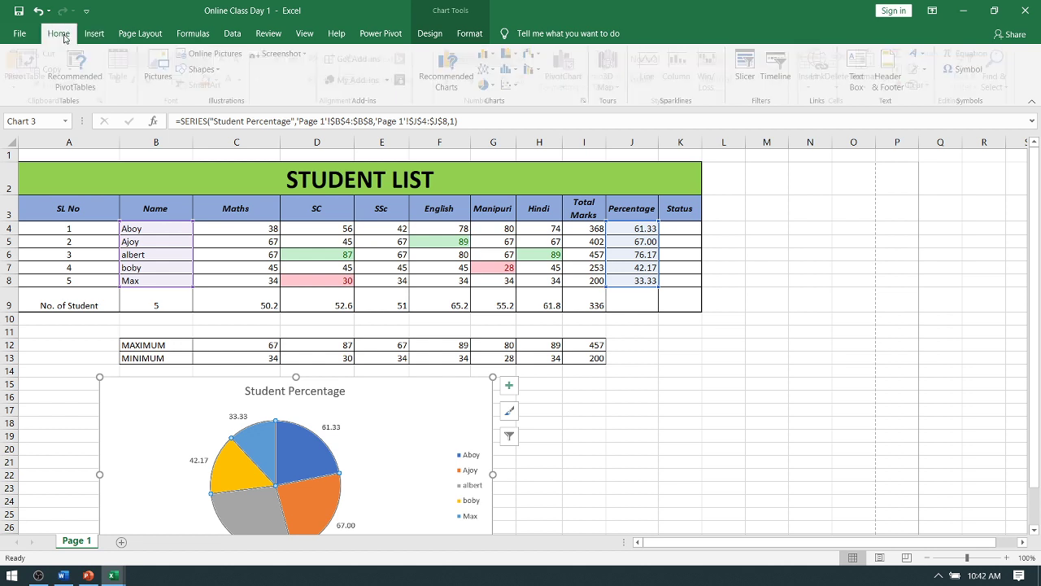
pyautogui.click(94, 34)
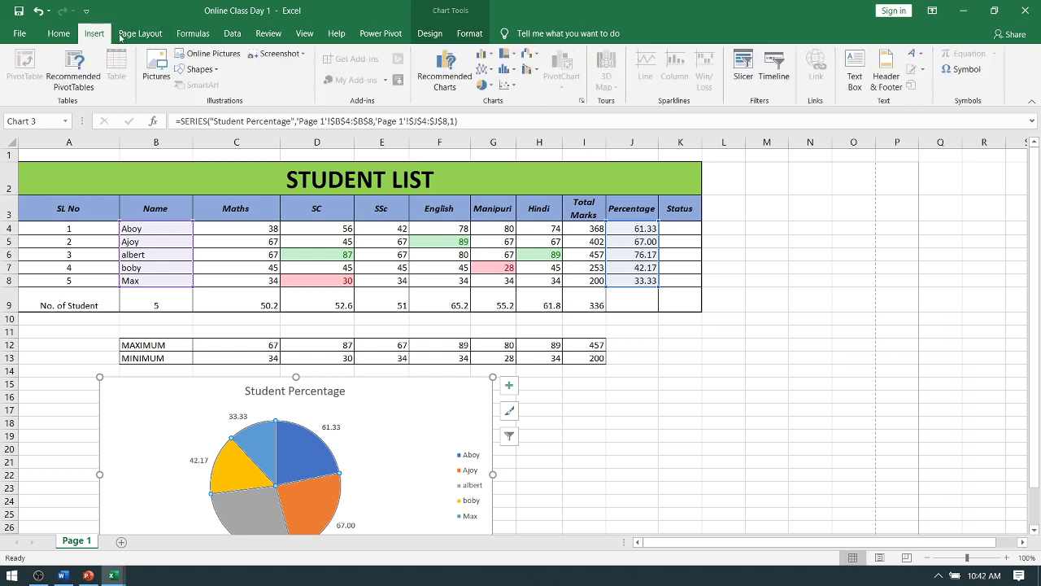
pyautogui.click(121, 34)
pyautogui.scroll(-7, 122, 326)
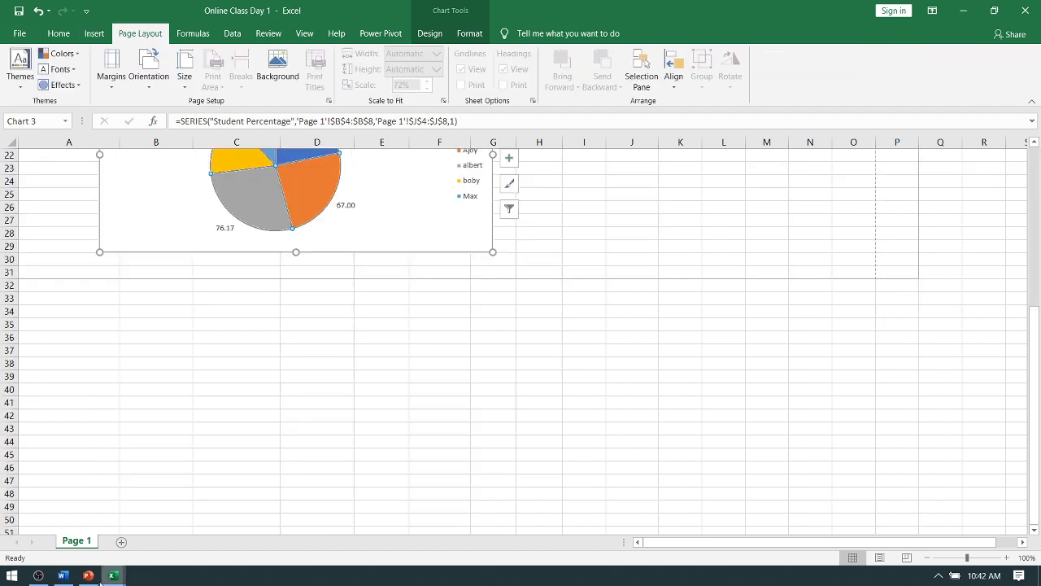
pyautogui.moveTo(73, 579)
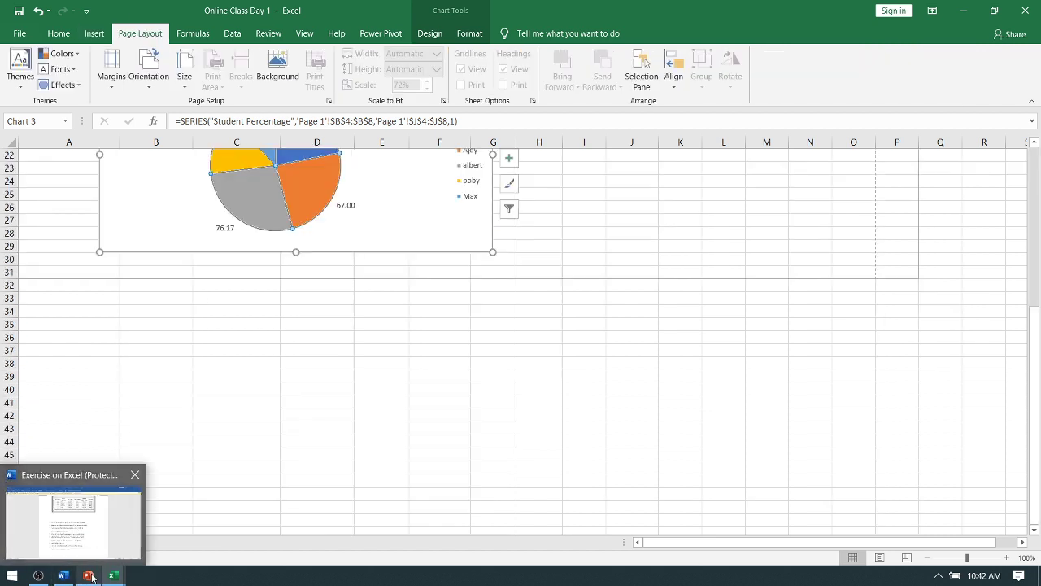
# Switch to the MS-Excel Class PowerPoint deck showing the Class Day 3 slide
pyautogui.click(91, 577)
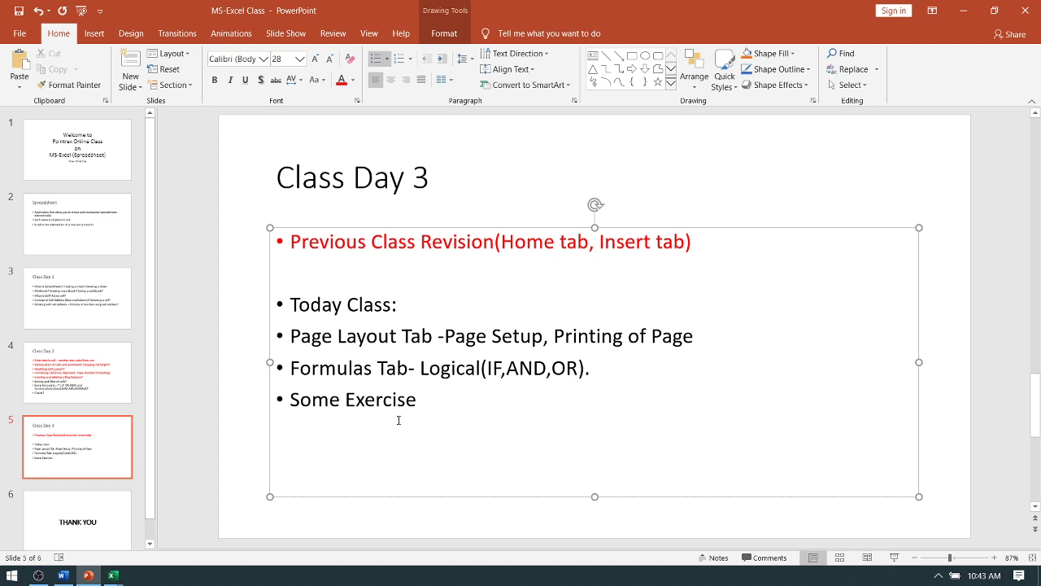
# Advance from slide 5 to slide 6, the THANK YOU slide
pyautogui.press('pagedown')
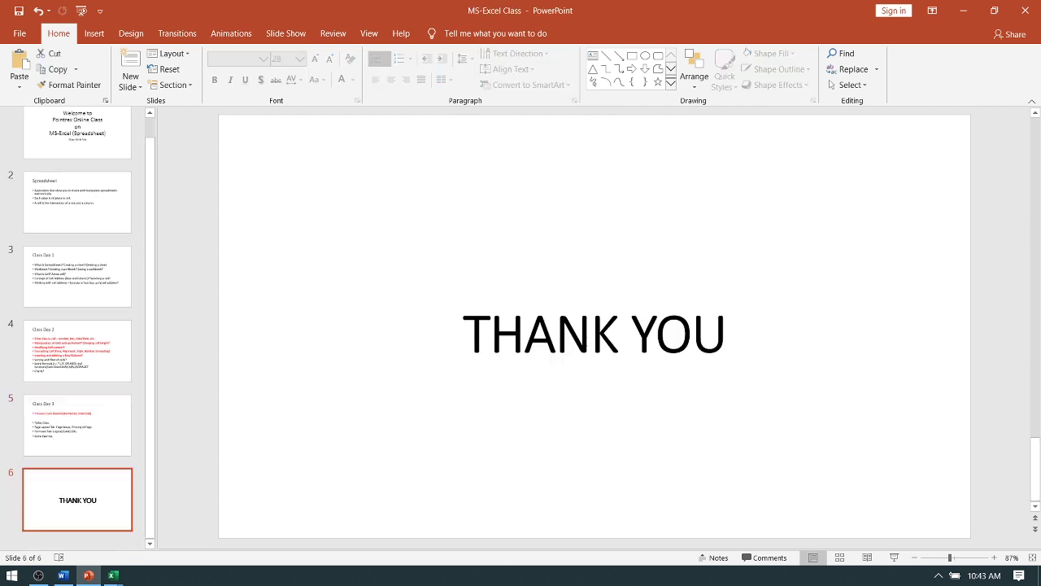